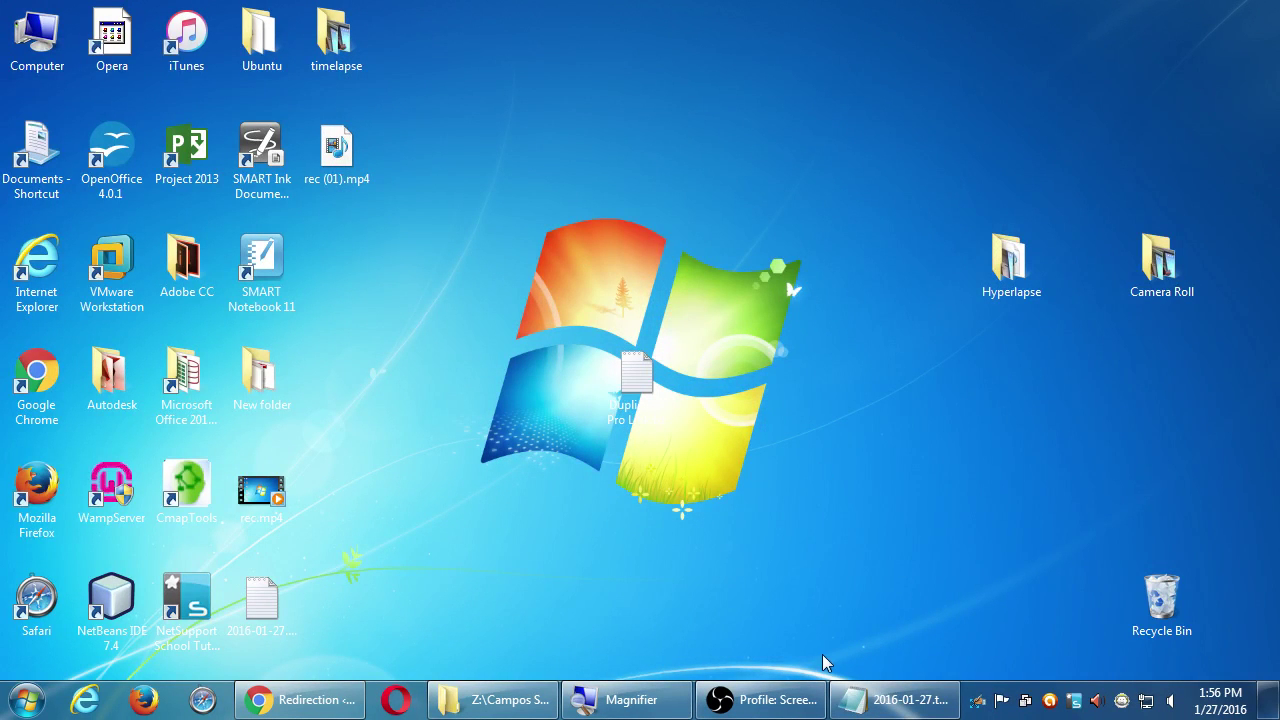
Step: Bring up the 2016-01-27.txt notes and highlight the Redirection entry in the WordPress plugin recommendations
click(885, 700)
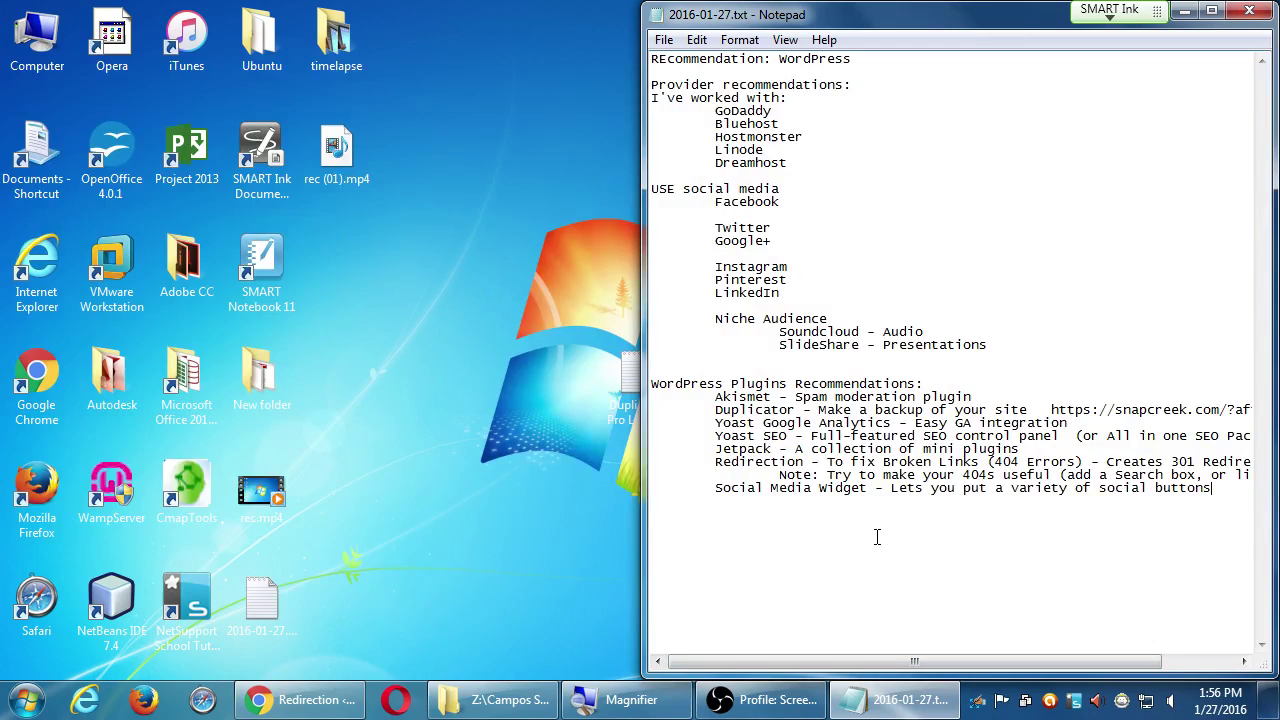
key(super+plus)
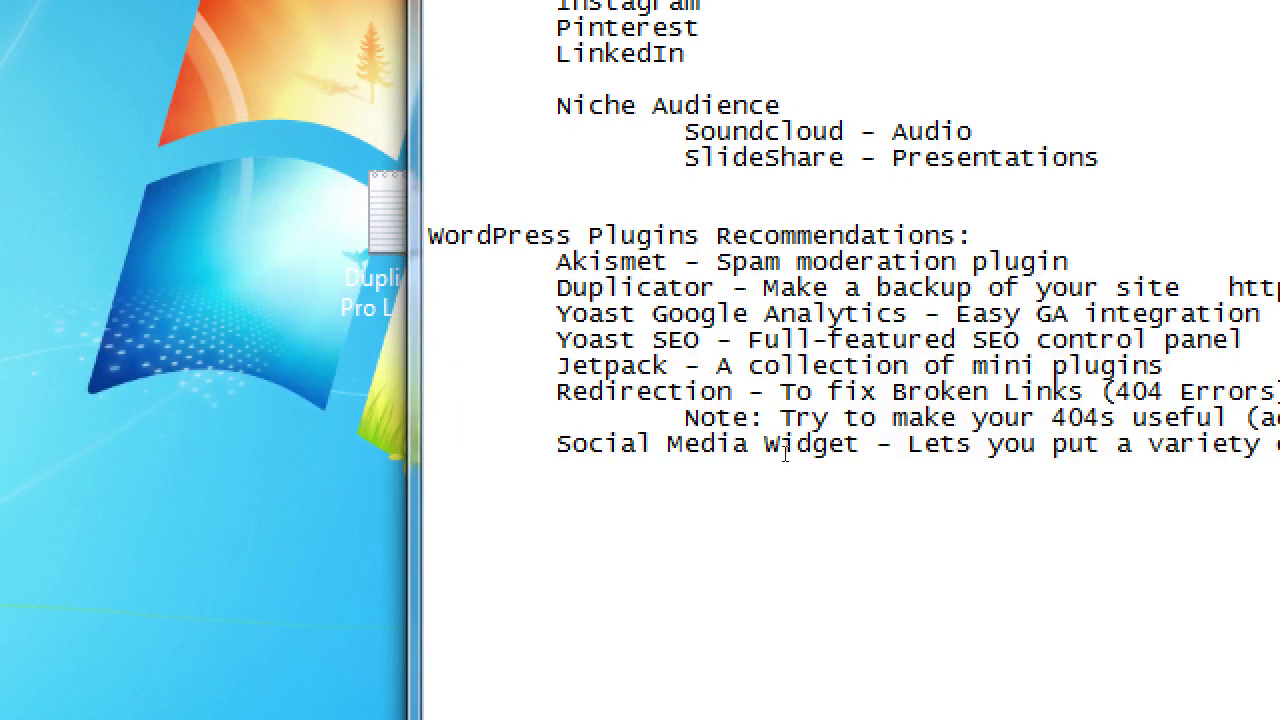
key(ctrl+shift+Right)
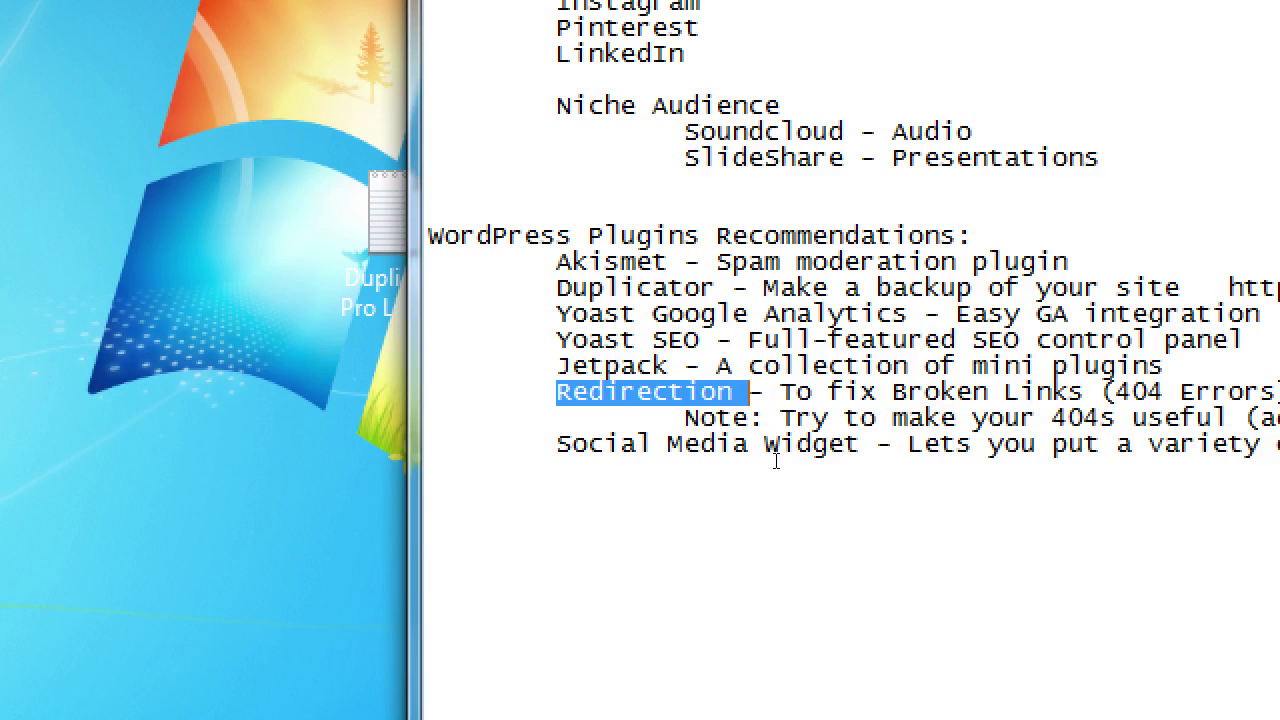
Step: Highlight the words "Yoast SEO" in the WordPress plugin recommendations of the notes
key(Up)
key(Up)
key(Left)
key(Left)
key(Left)
key(shift+Left)
key(shift+Left)
key(shift+Left)
key(shift+Left)
key(shift+Left)
key(shift+Left)
key(shift+Left)
key(shift+Left)
key(shift+Left)
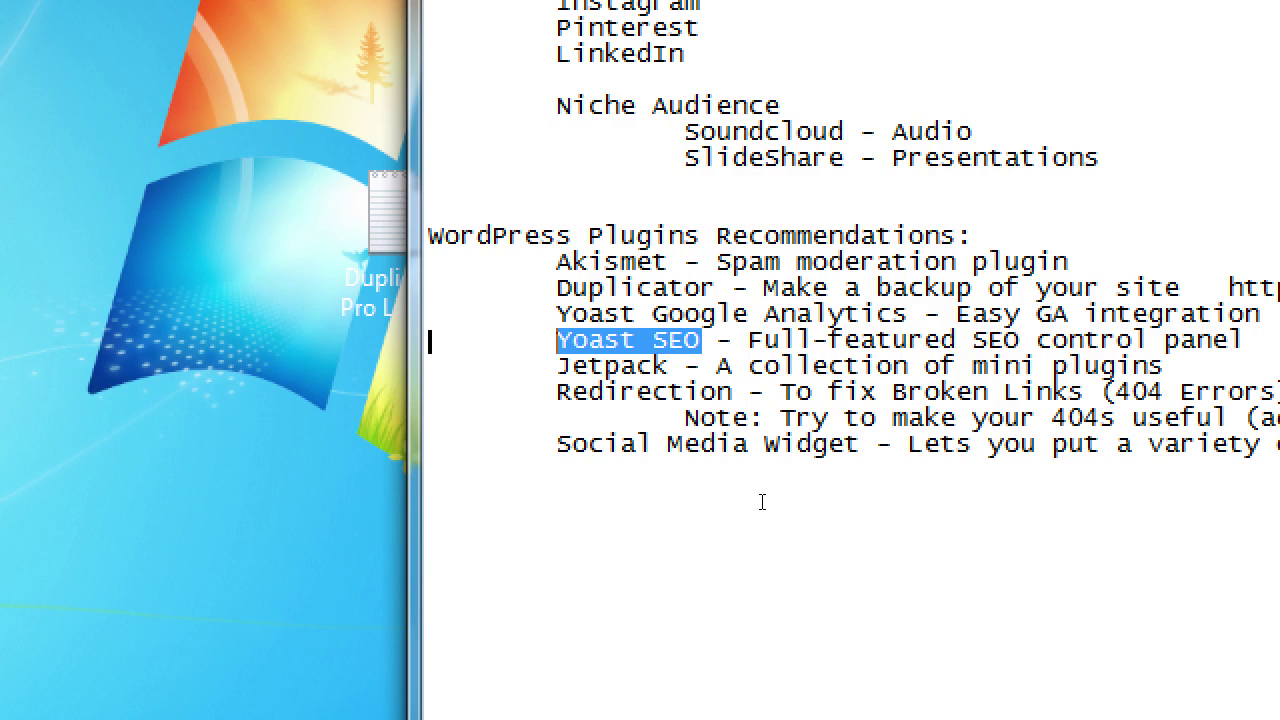
key(super+minus)
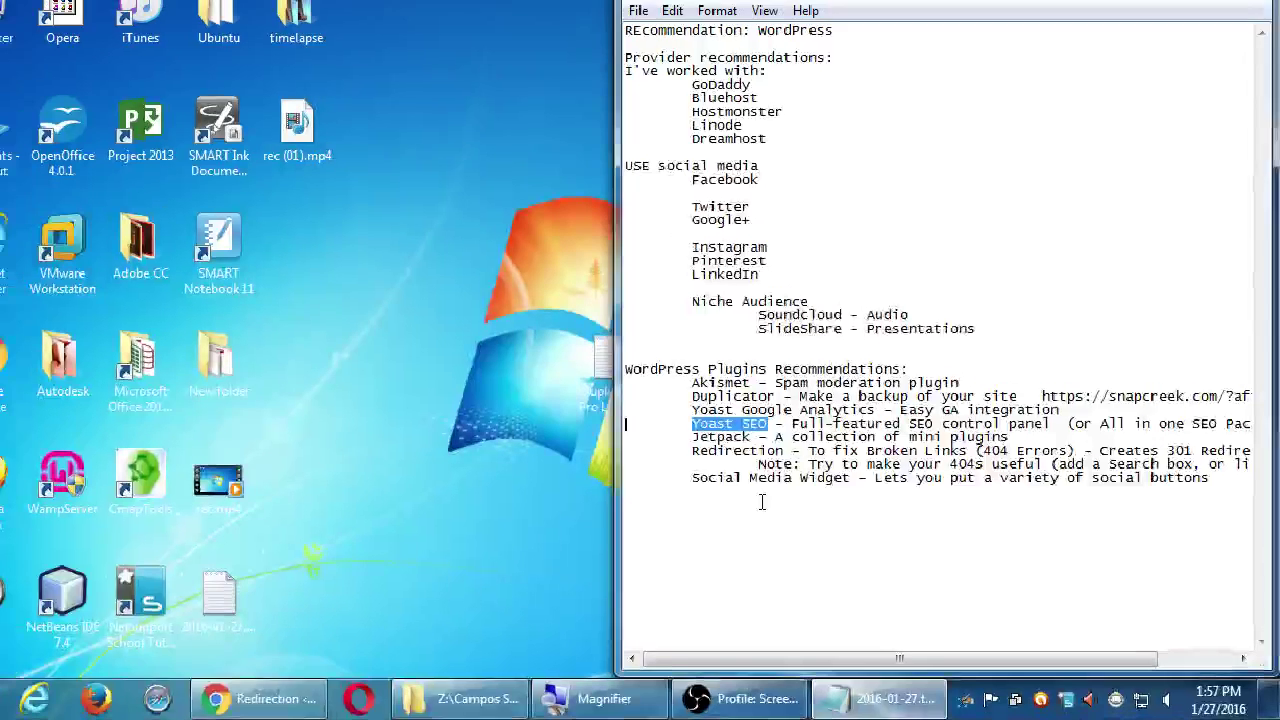
Step: Switch to Chrome and open the XML Sitemaps settings of the Yoast SEO plugin in the WordPress admin
click(313, 708)
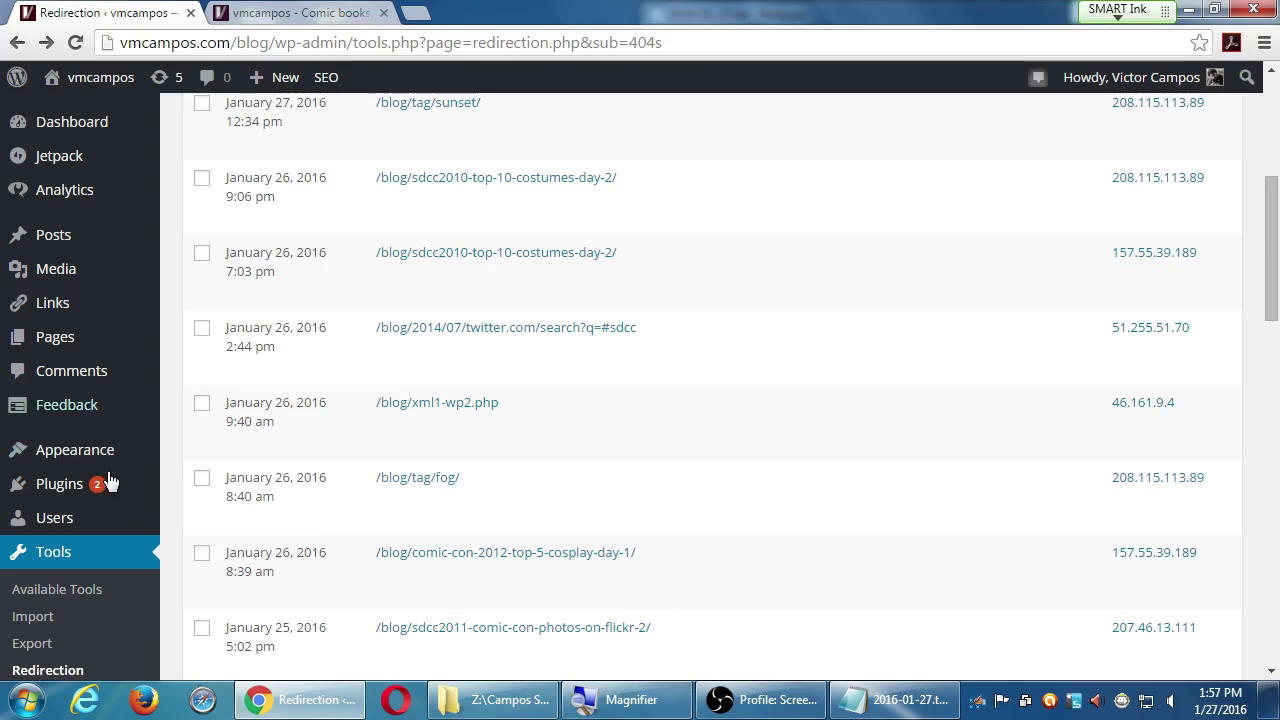
scroll(90, 470, down, 1)
scroll(105, 495, down, 2)
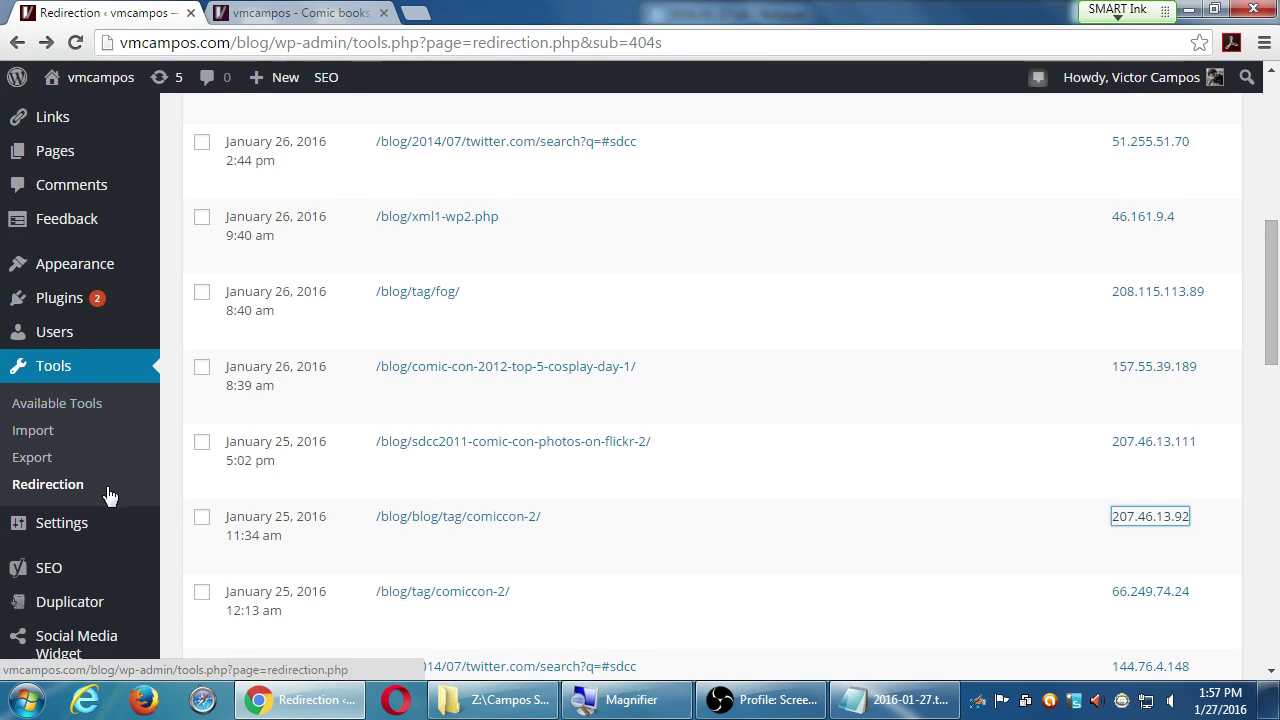
mouse_move(106, 506)
key(super+plus)
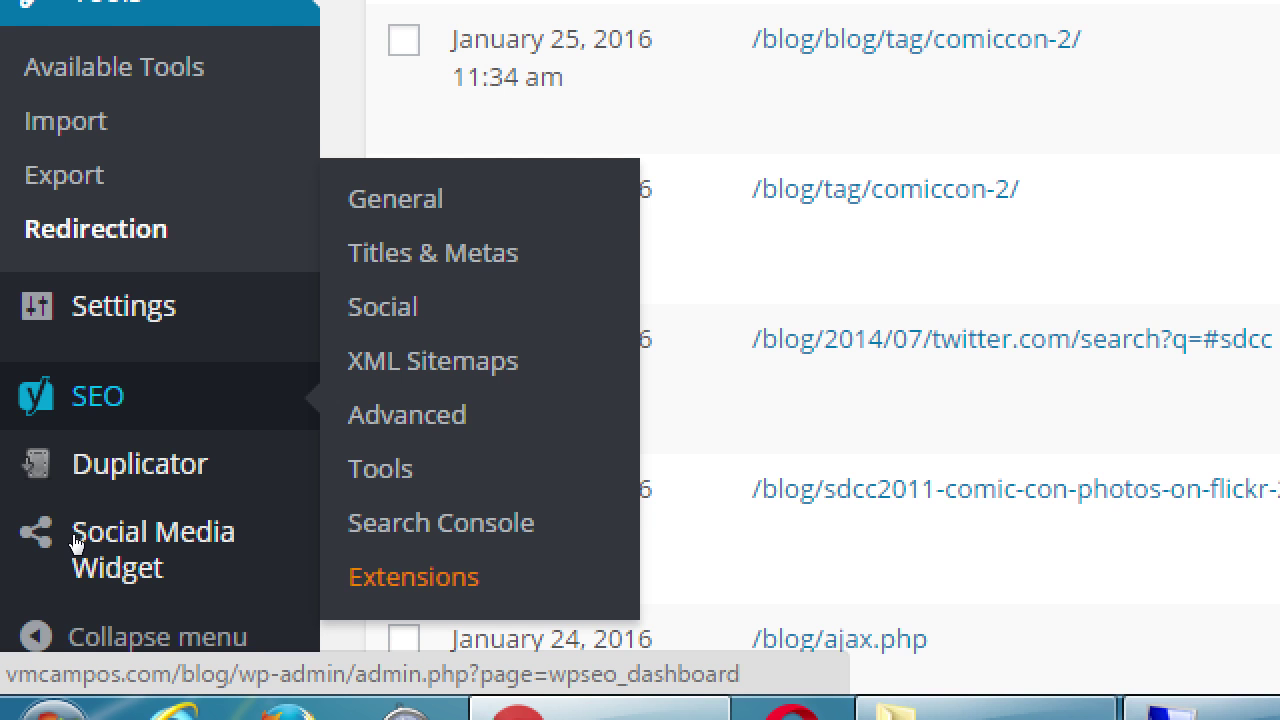
key(Tab)
key(Tab)
key(Tab)
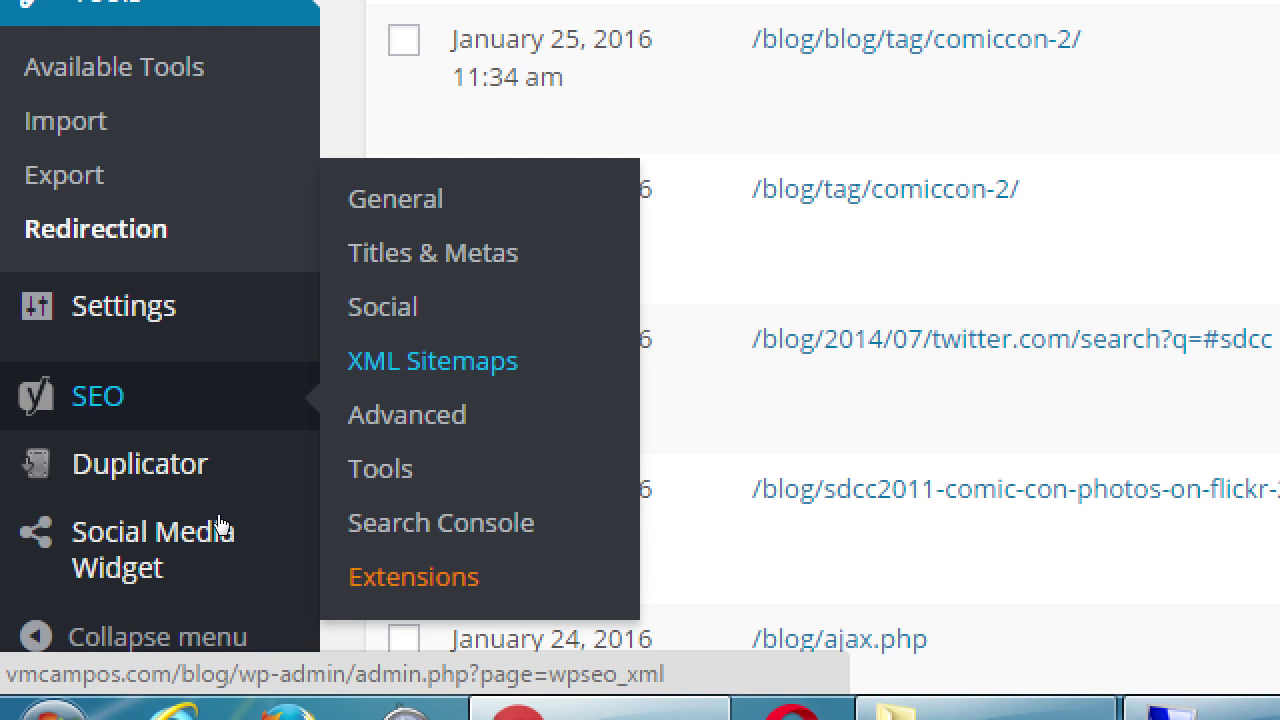
key(Return)
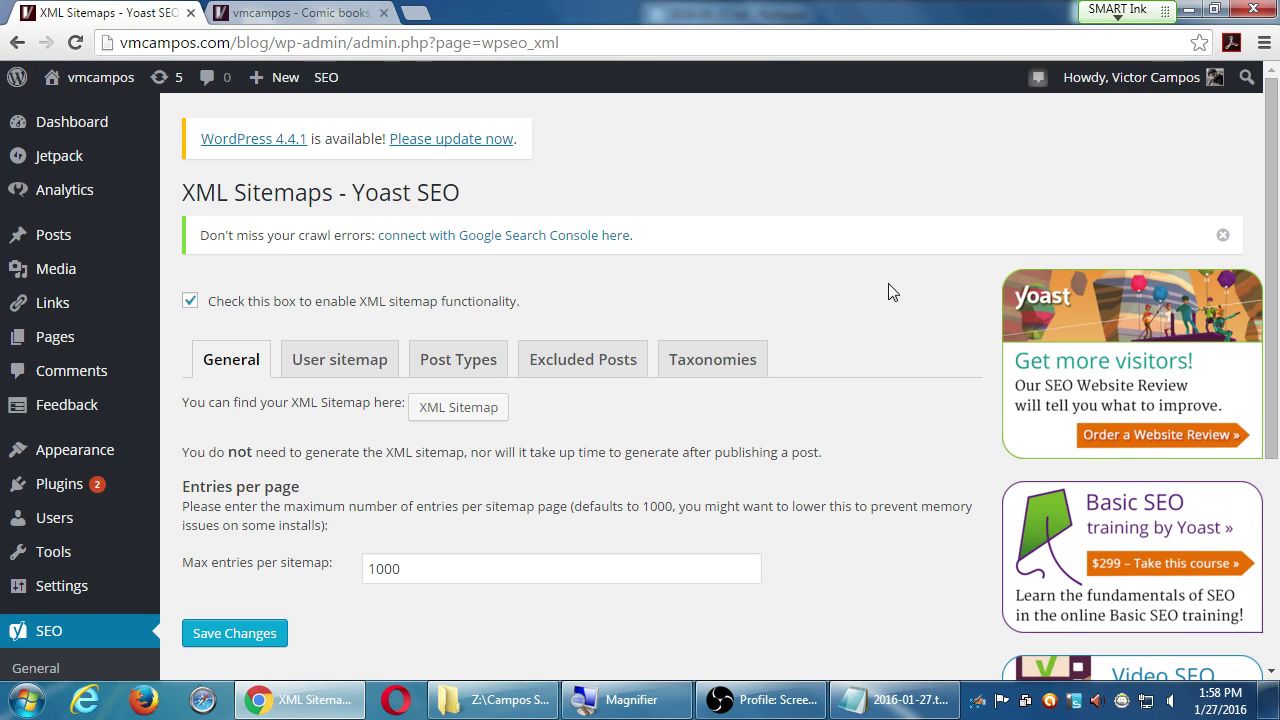
Step: Open the site's generated XML sitemap index, inspect its source code and close the source view
click(444, 420)
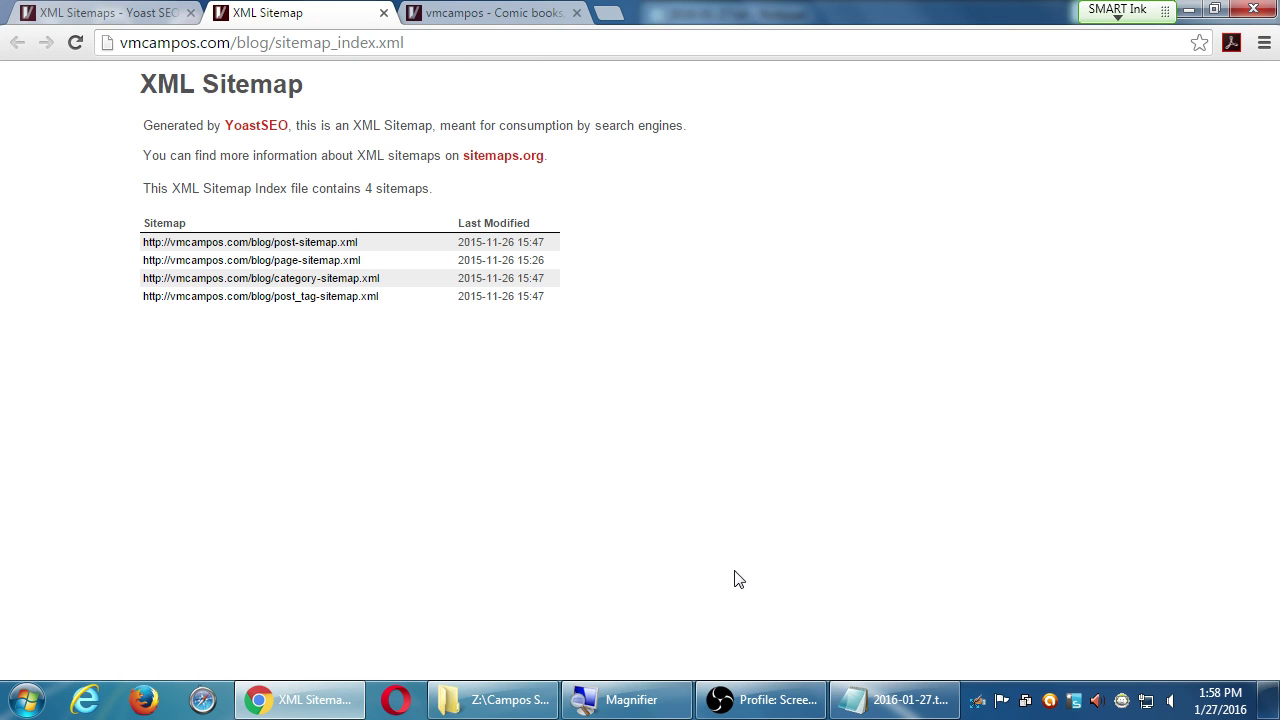
key(ctrl+u)
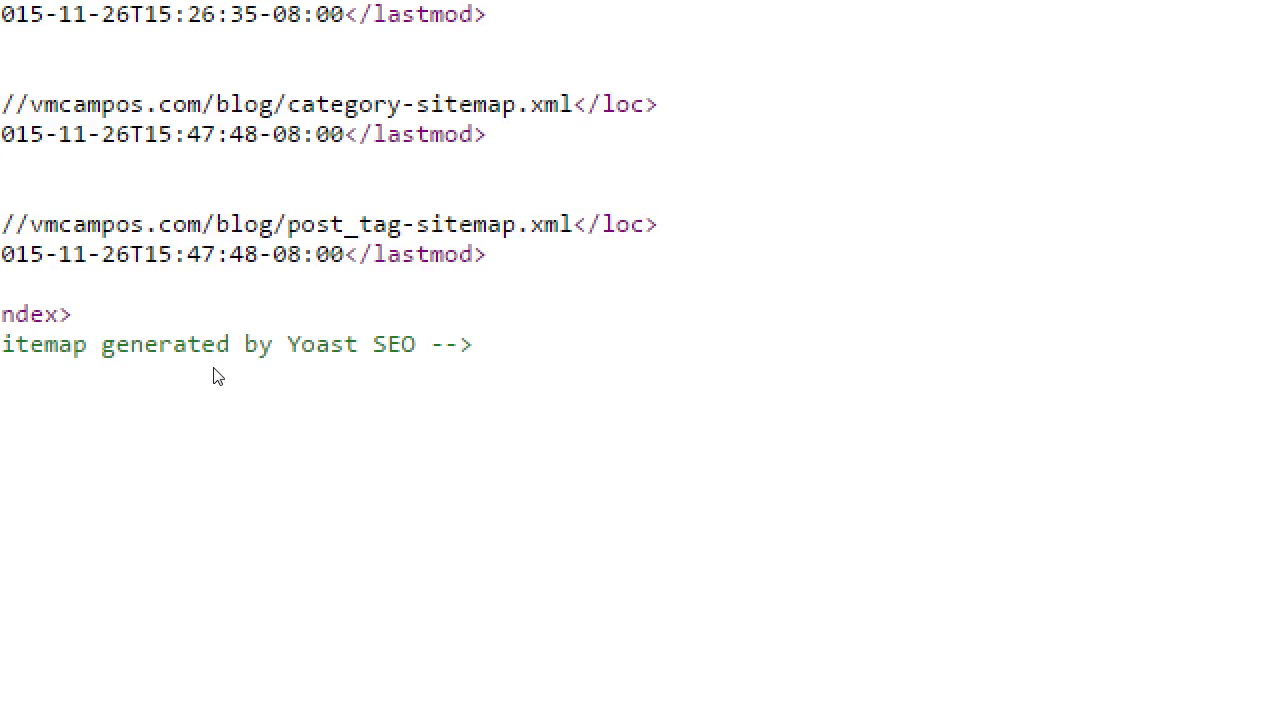
key(ctrl+w)
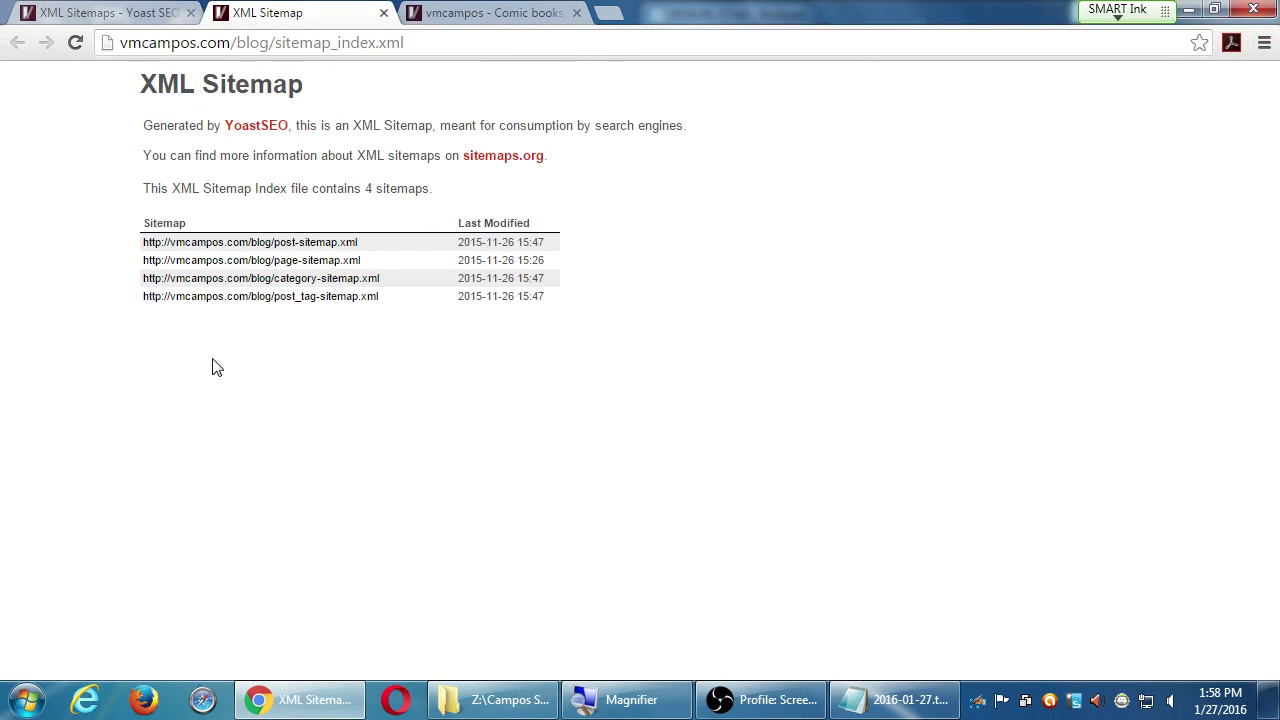
Step: Open post-sitemap.xml from the sitemap index, look through its listed URLs and view its source code
click(316, 243)
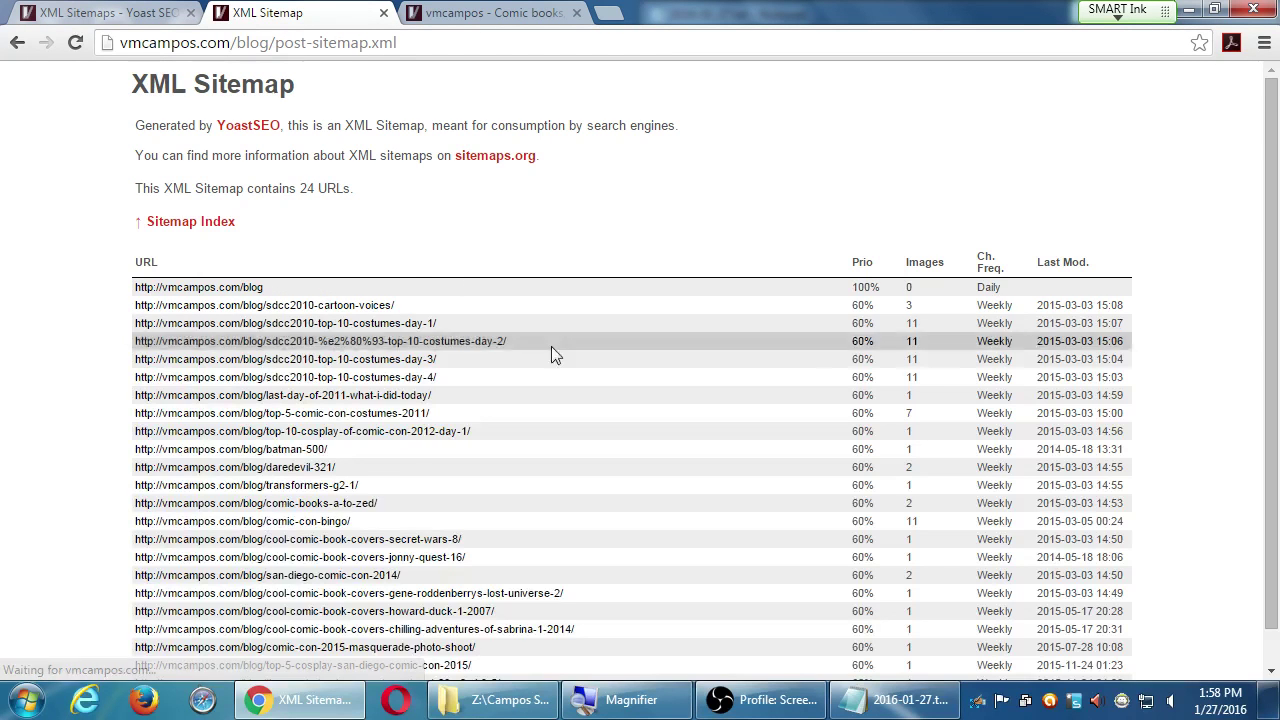
scroll(8, 476, down, 1)
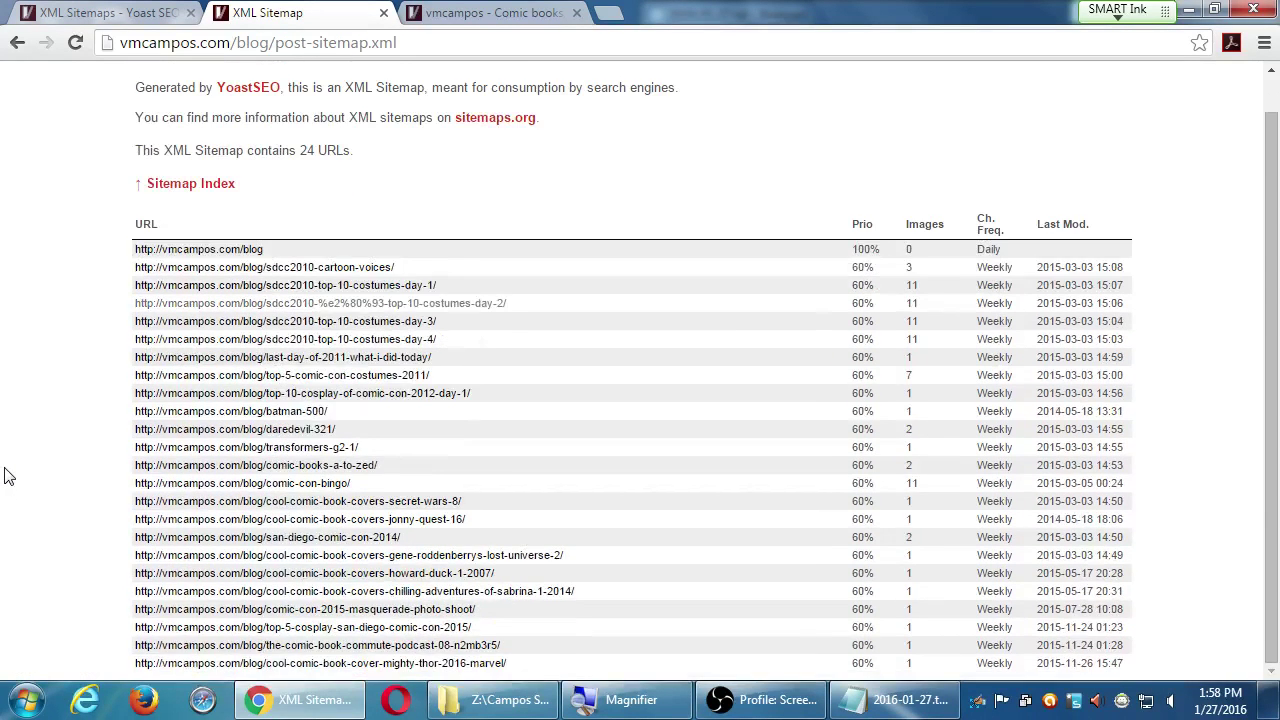
key(ctrl+u)
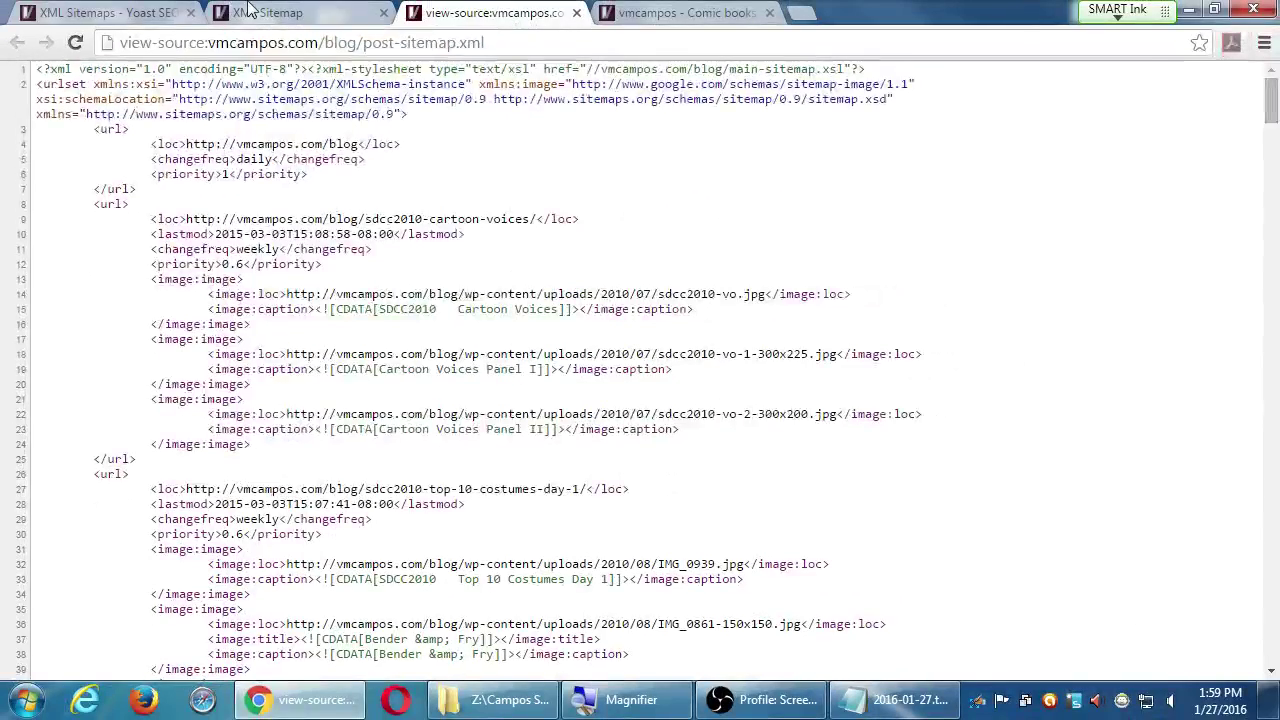
Step: Return to the WordPress admin and open Yoast SEO's Social settings to review the account URL fields
click(267, 12)
click(156, 12)
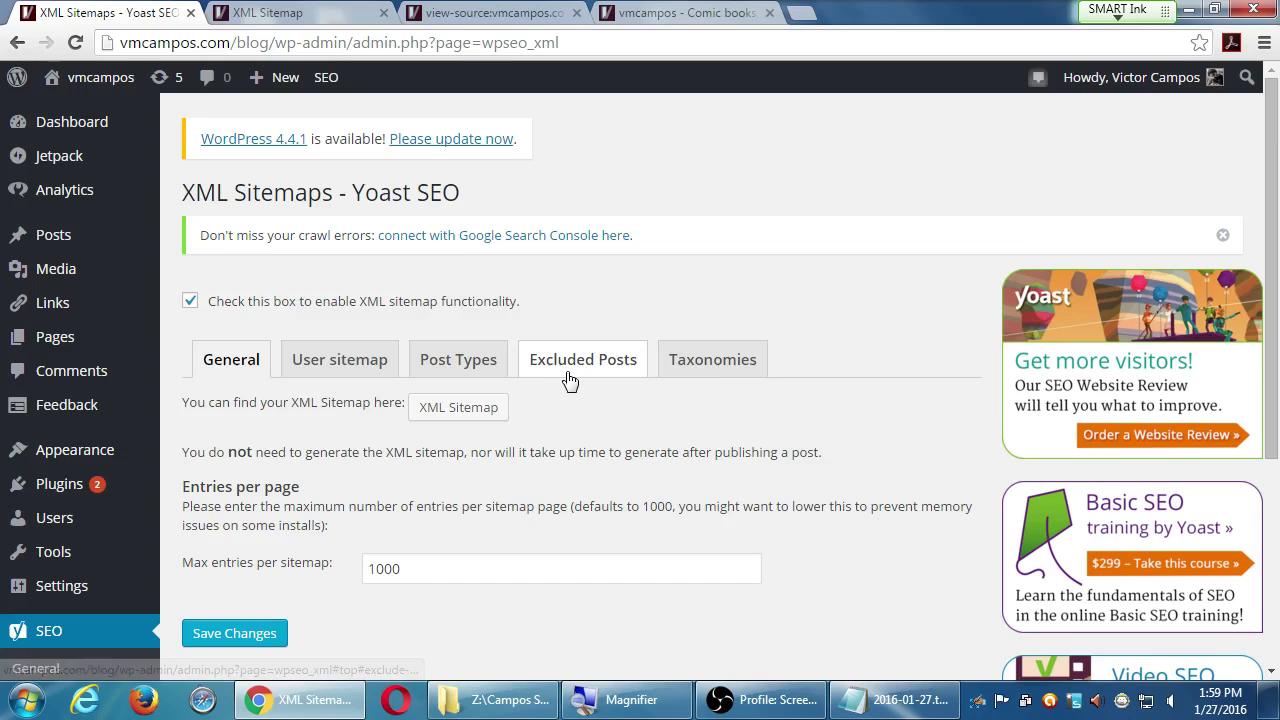
scroll(563, 380, down, 1)
scroll(561, 383, down, 2)
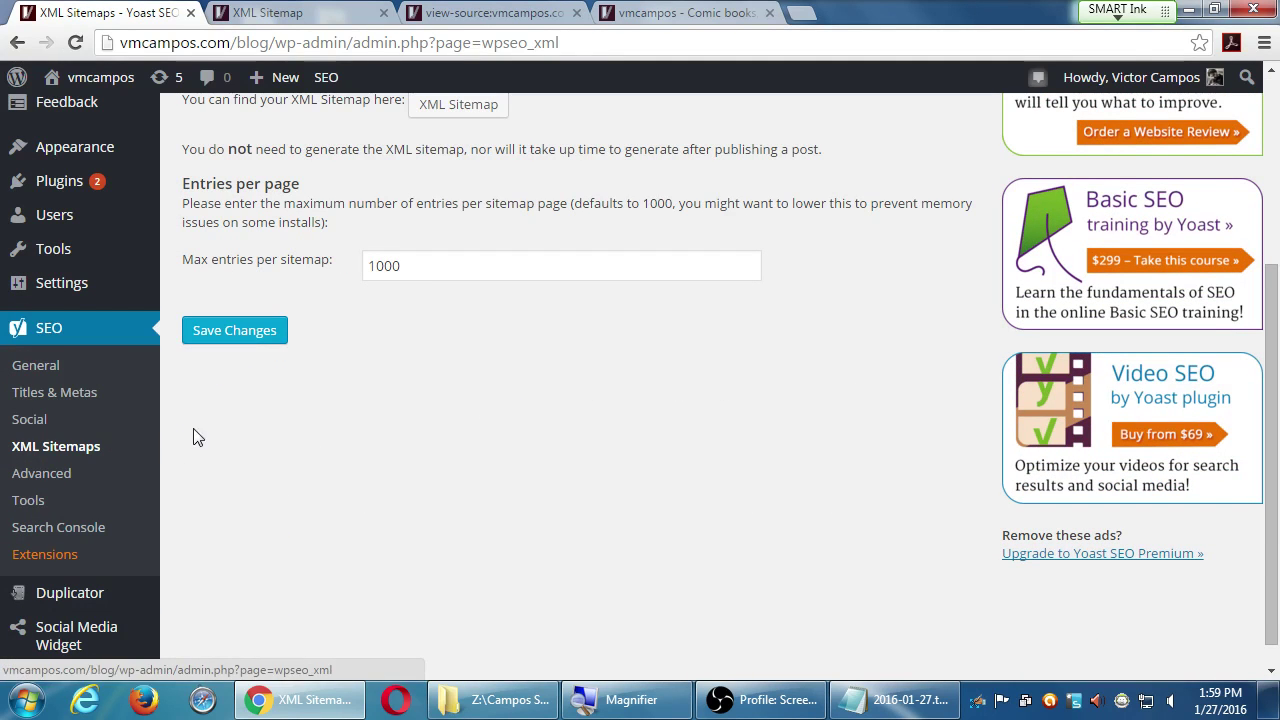
click(38, 421)
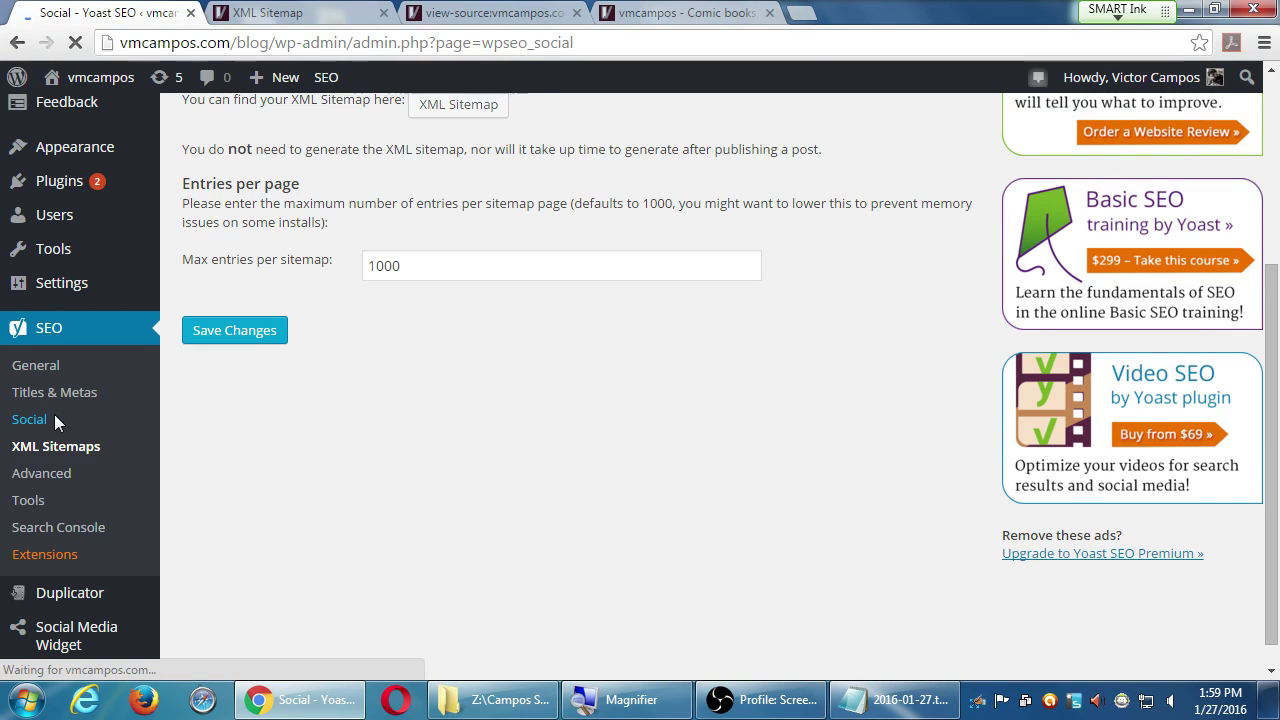
scroll(105, 563, down, 3)
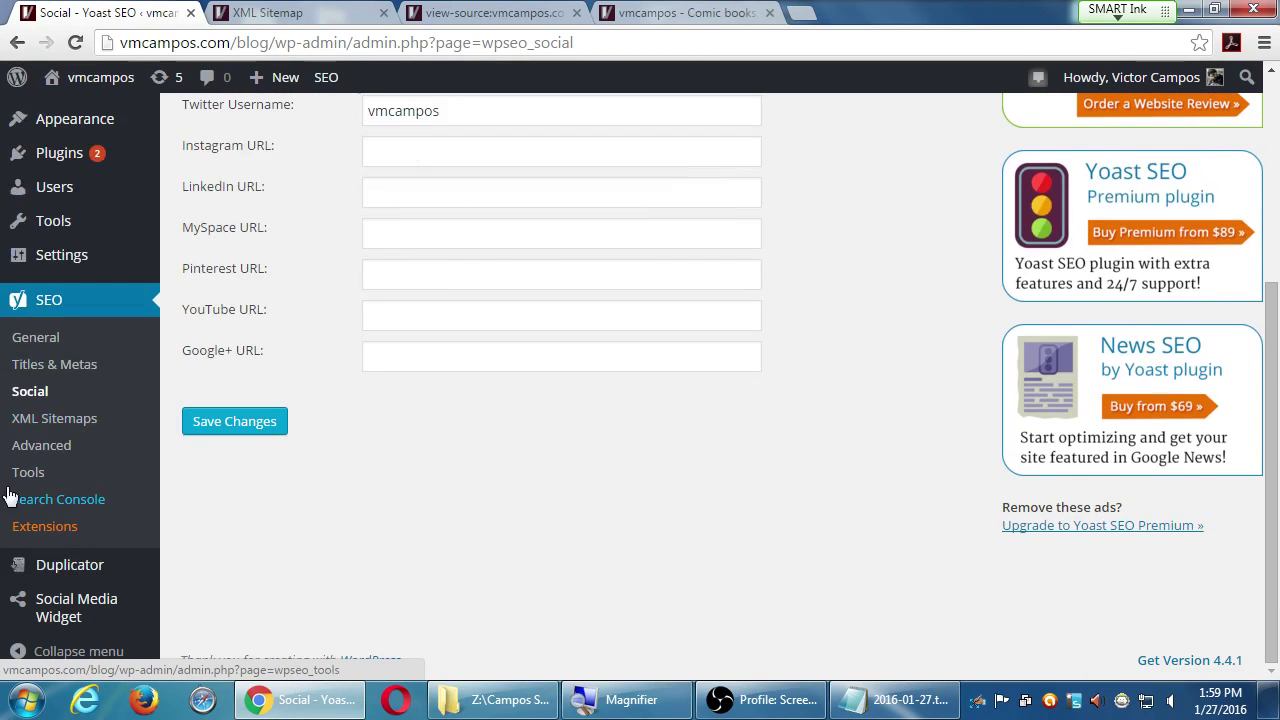
scroll(150, 530, up, 2)
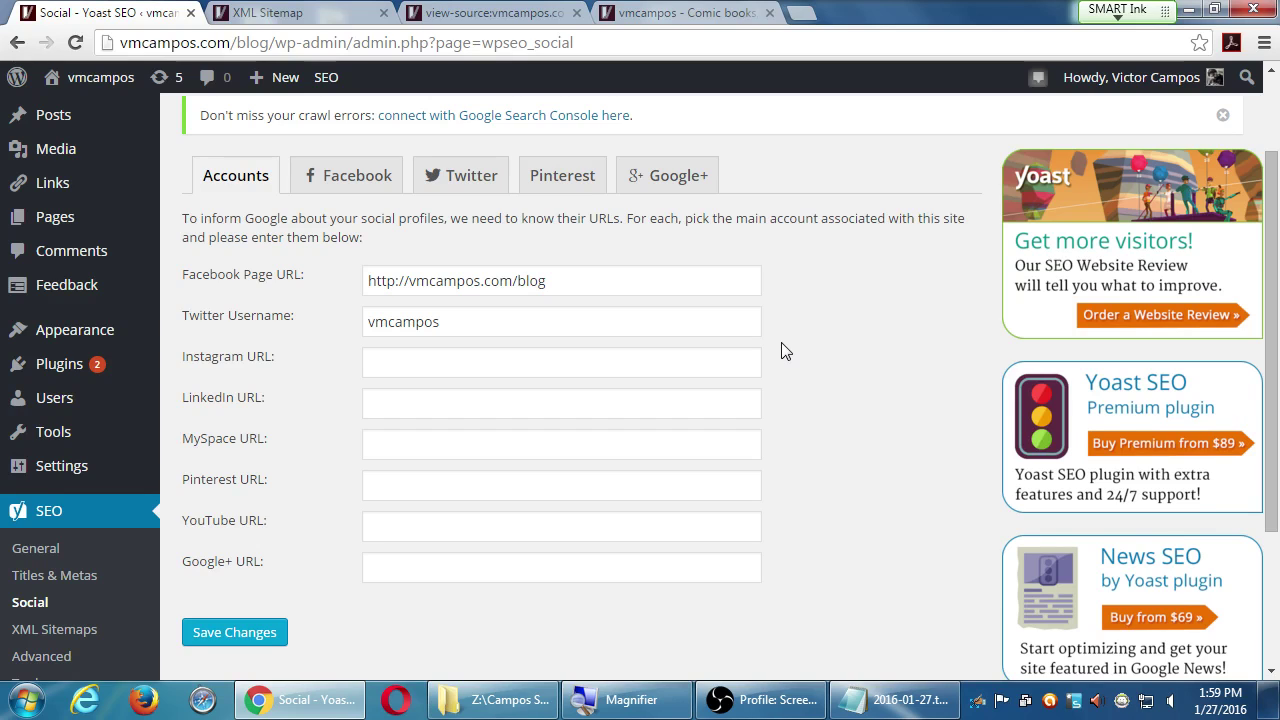
Step: Look at the Social Media icons on the blog's front page and return to the Yoast Social settings
key(ctrl+Tab)
key(ctrl+Tab)
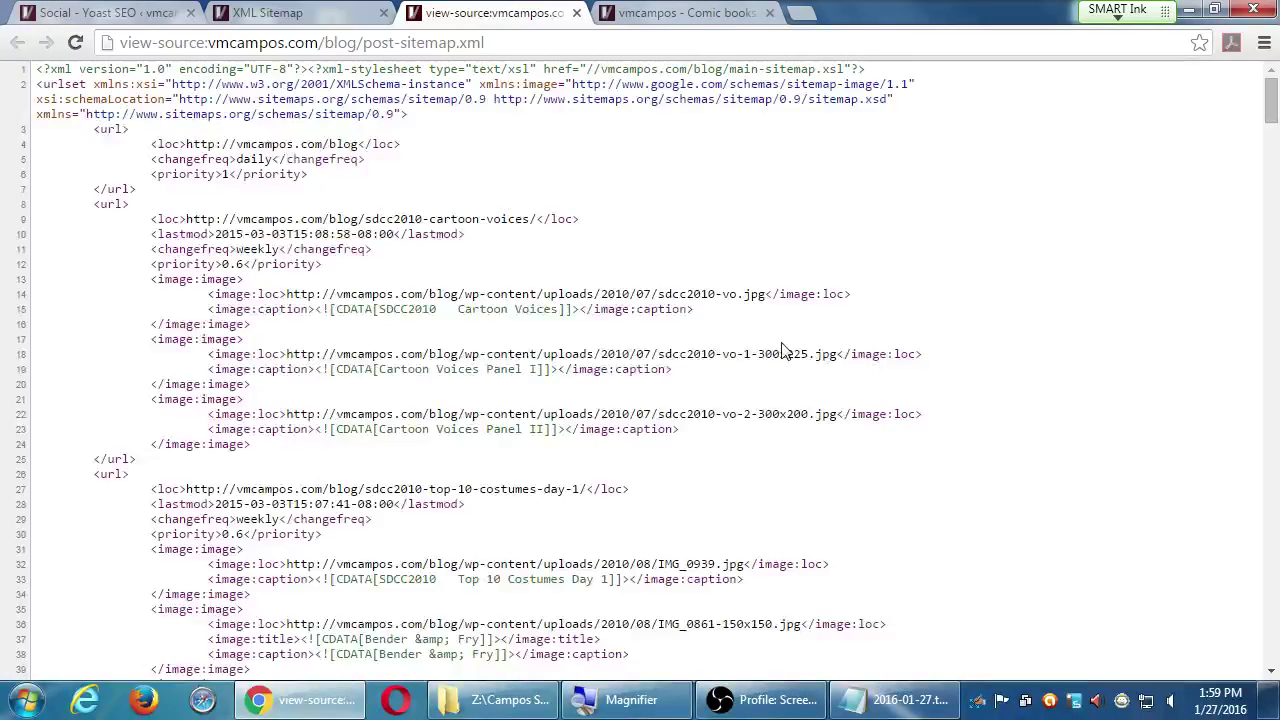
key(ctrl+Tab)
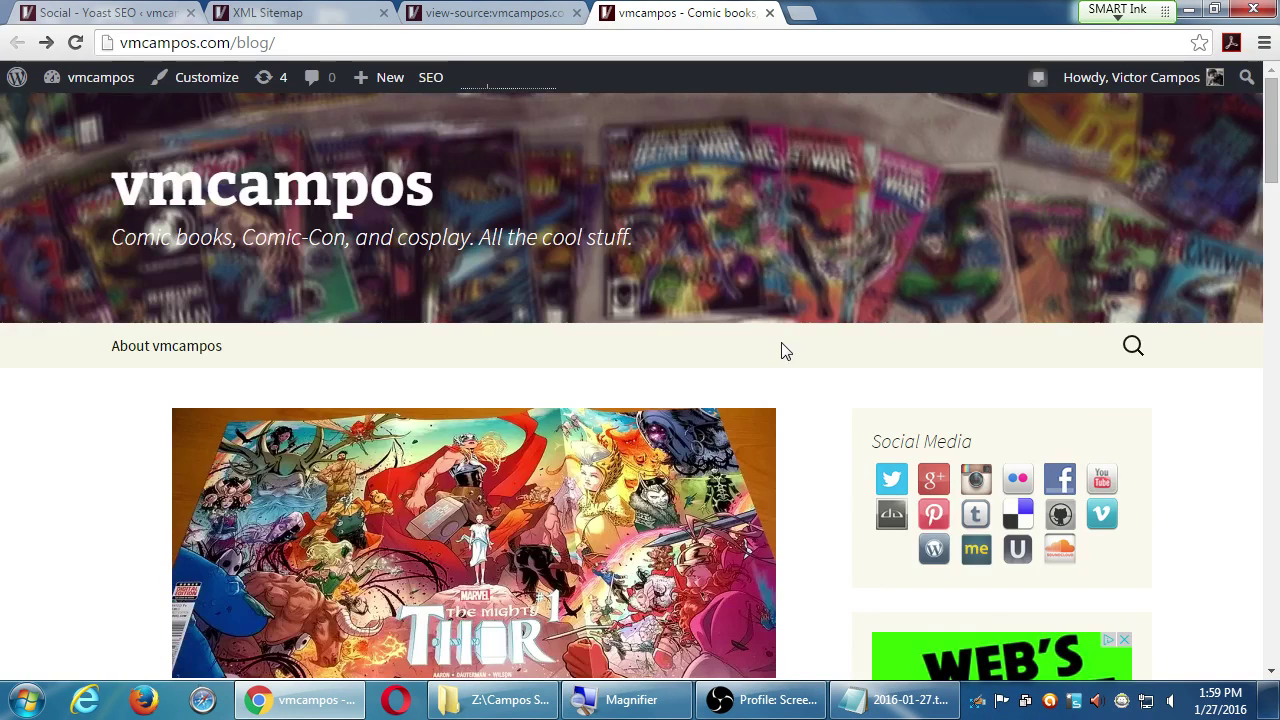
key(ctrl+Tab)
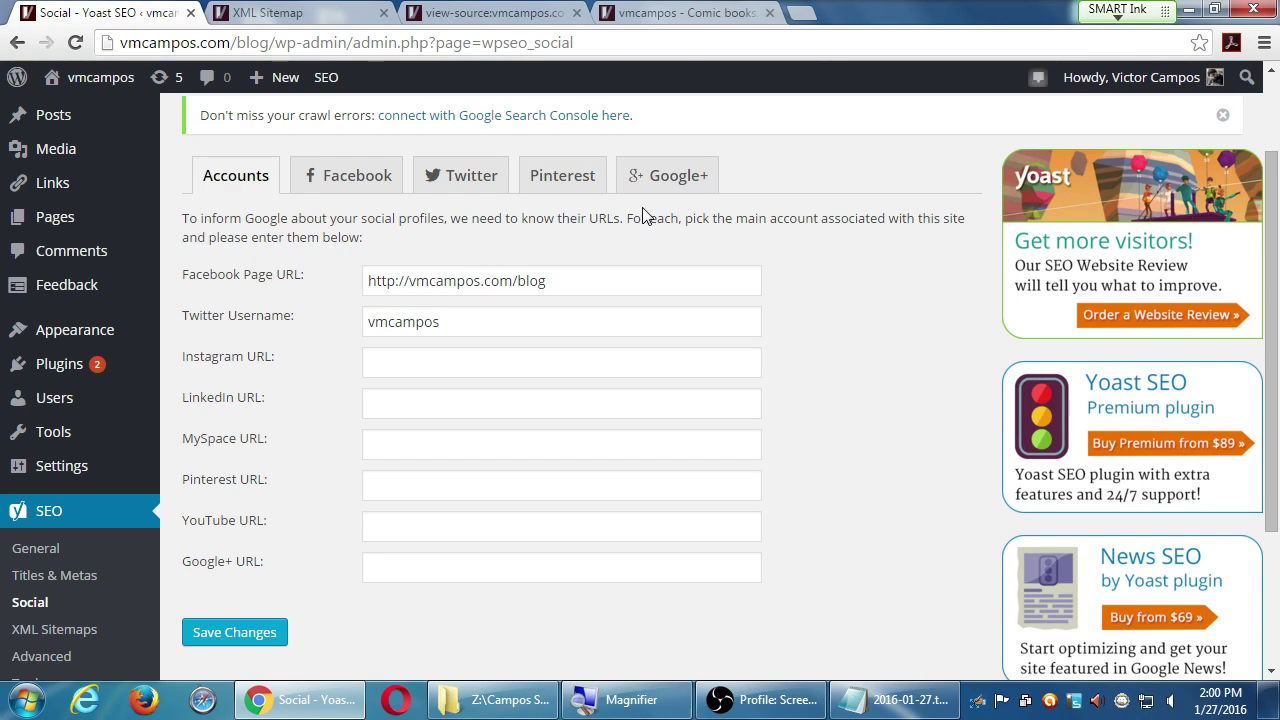
Step: Examine the Facebook Open Graph settings, including the frontpage and default images and the Facebook Insights and Admins section
click(358, 188)
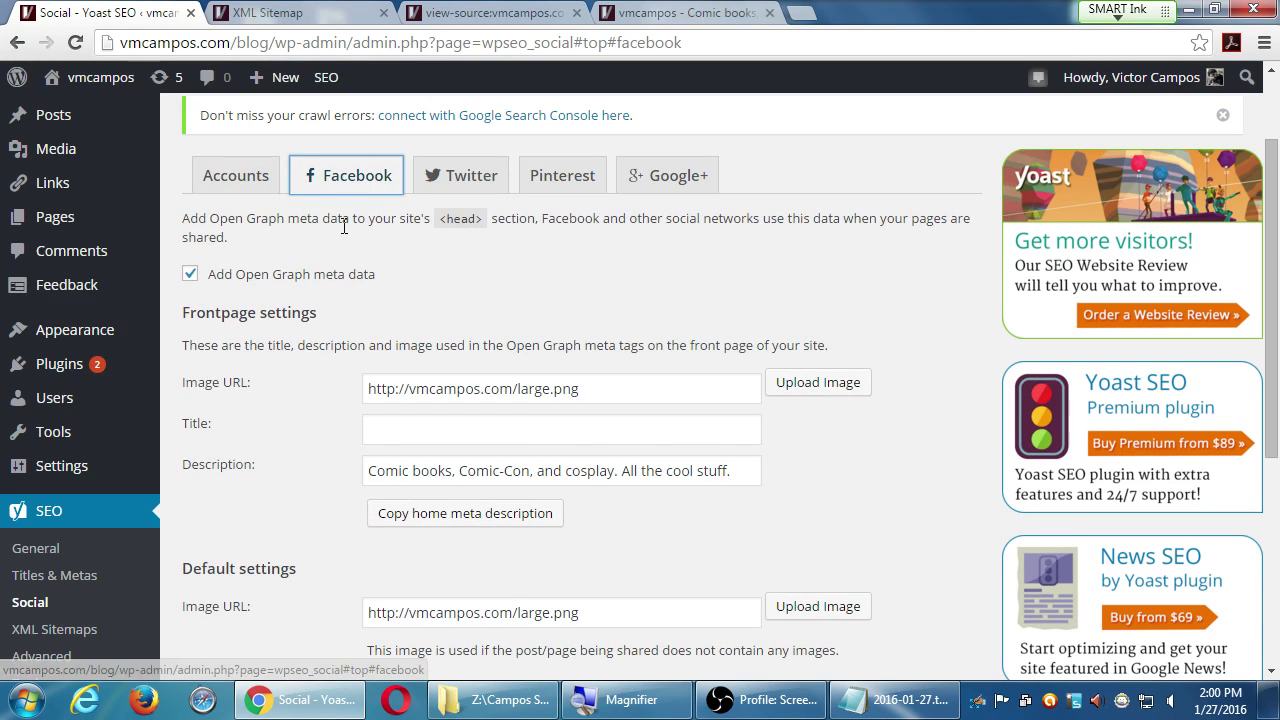
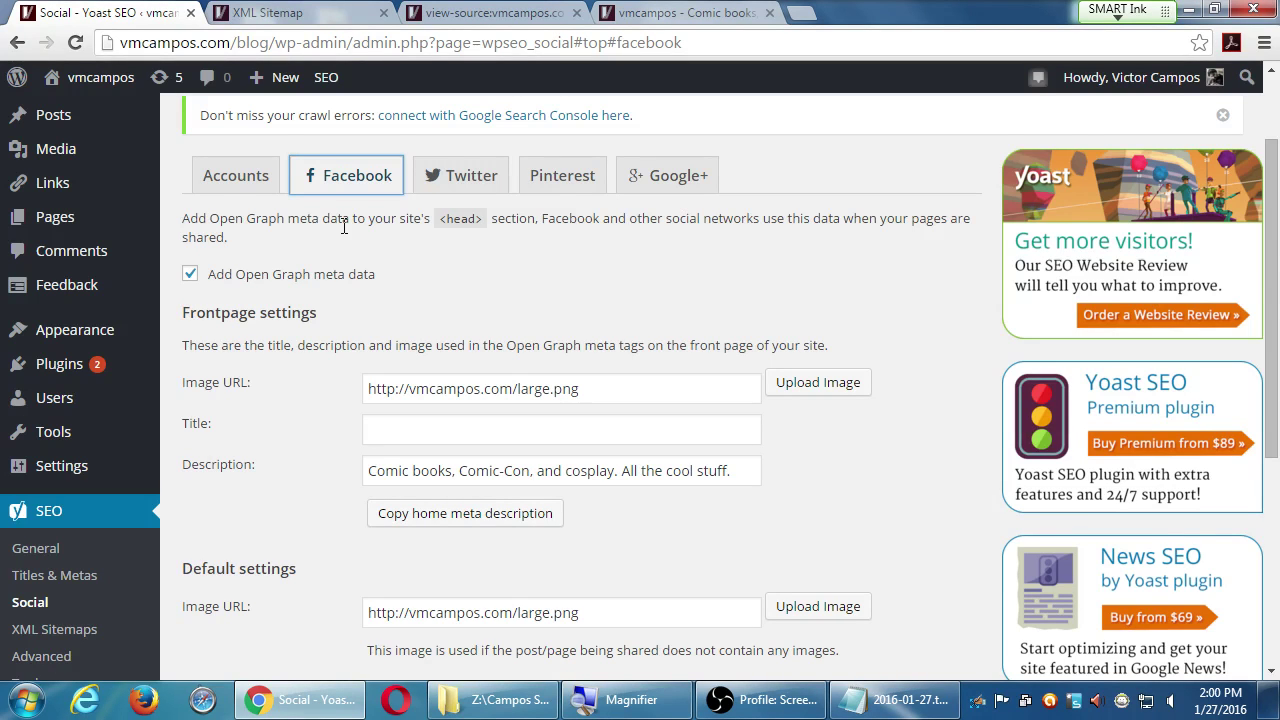
scroll(343, 226, down, 3)
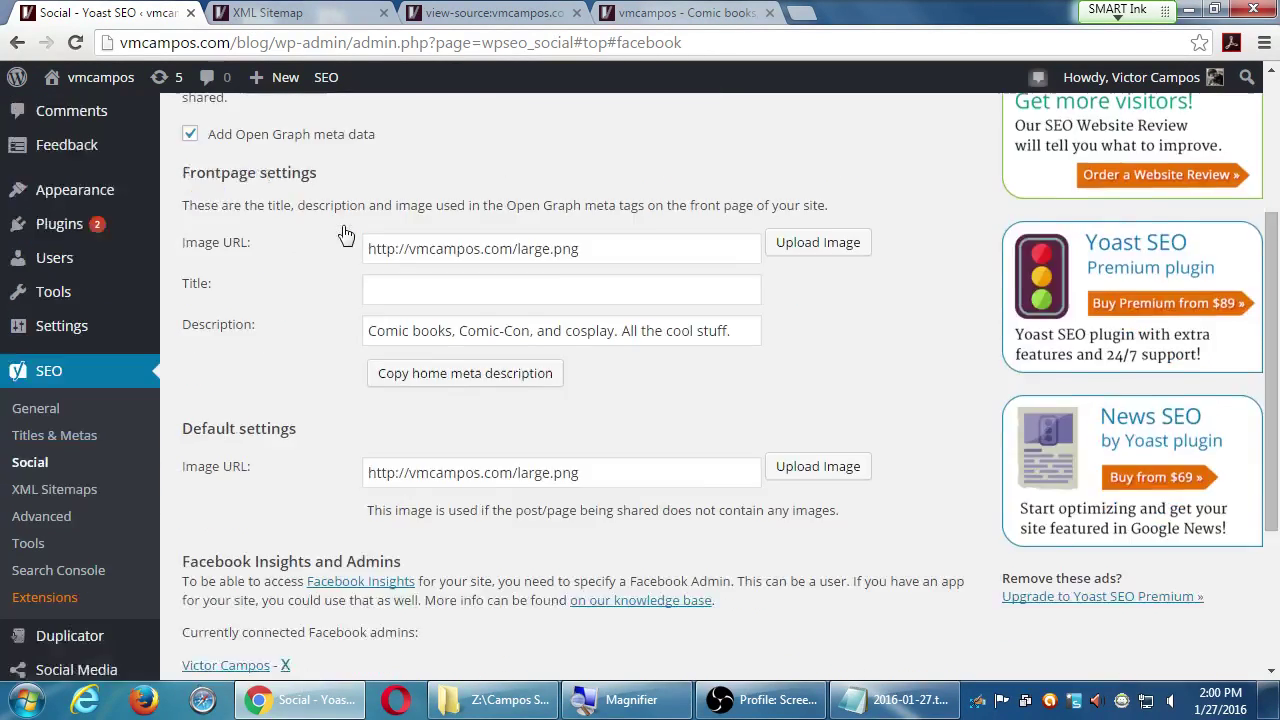
scroll(342, 233, down, 2)
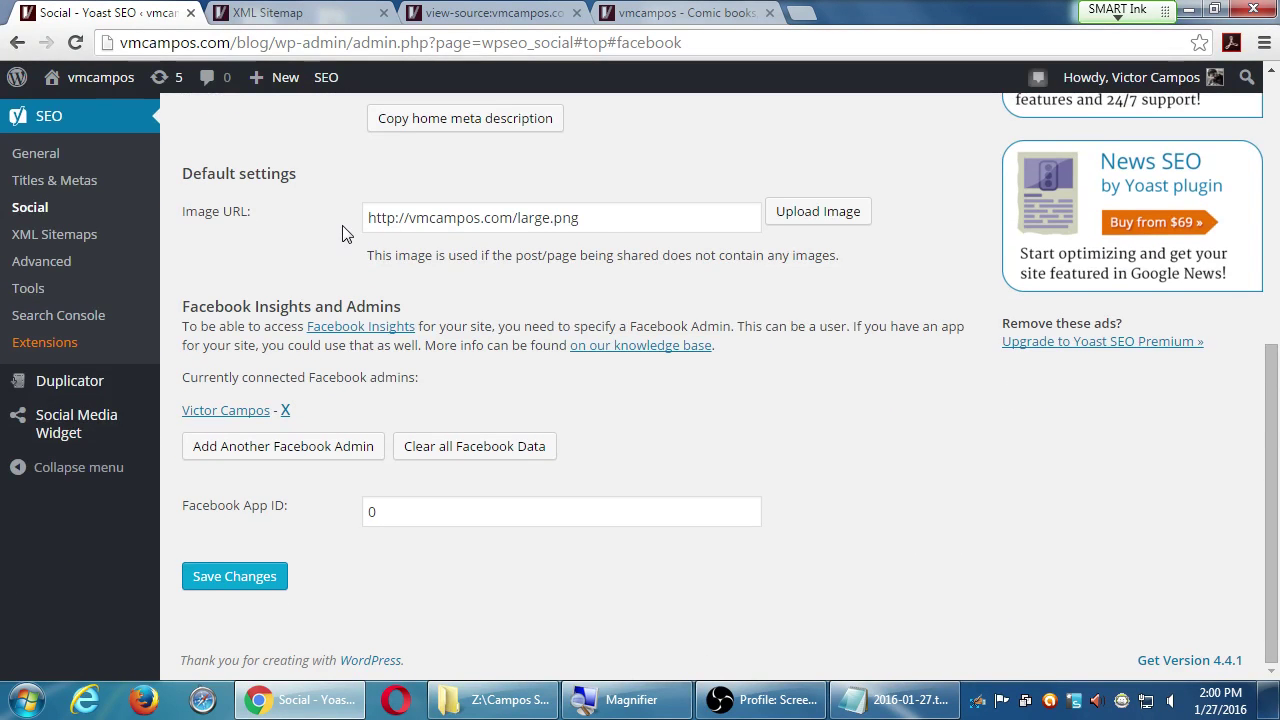
scroll(342, 225, up, 5)
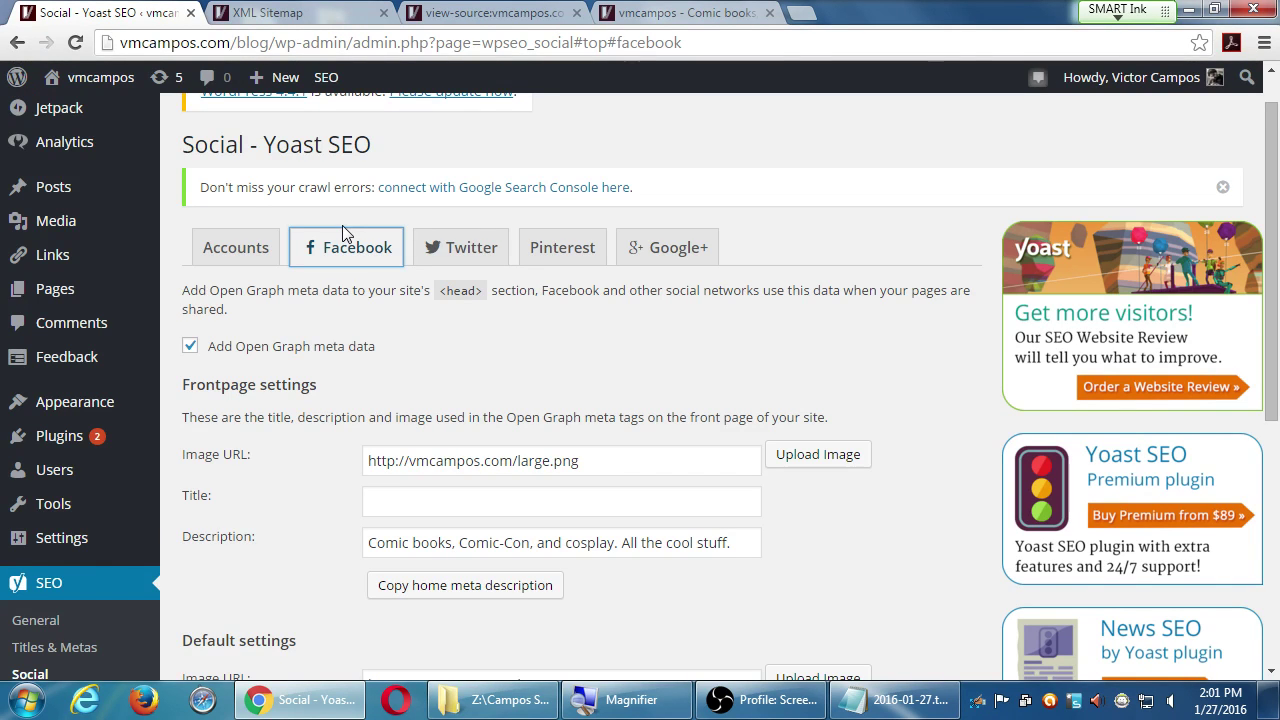
scroll(408, 380, down, 4)
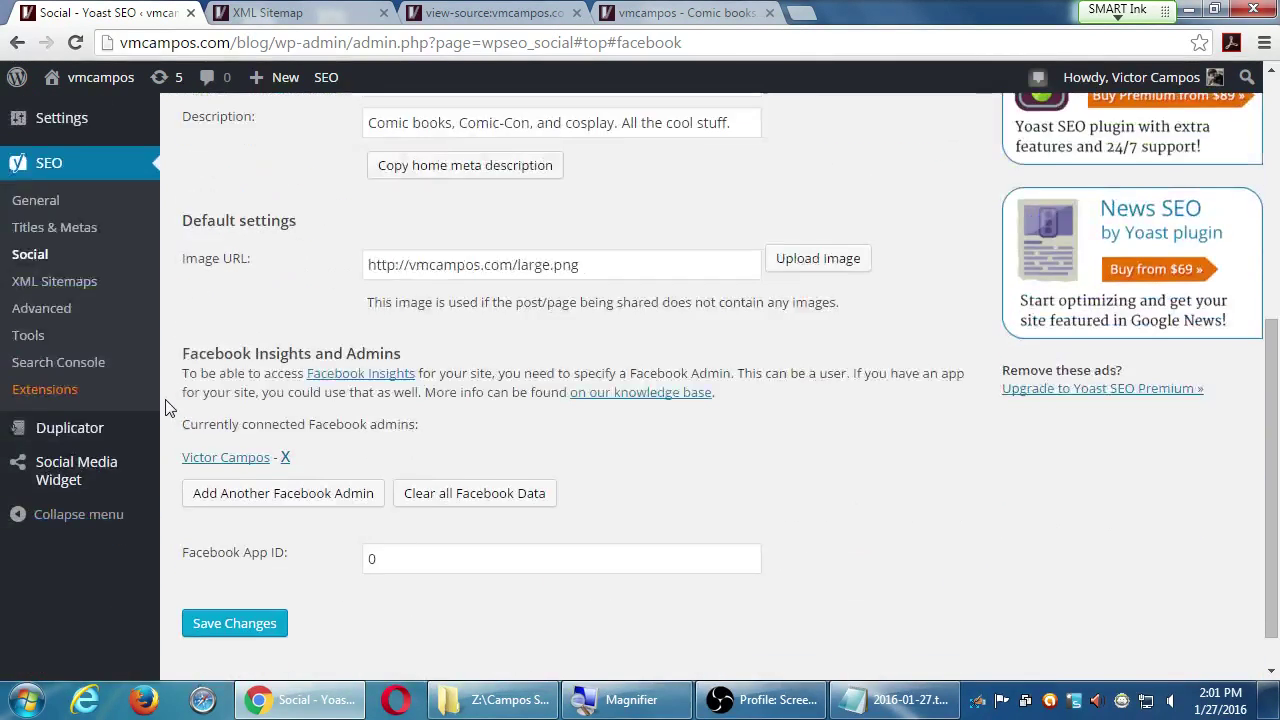
scroll(395, 337, up, 3)
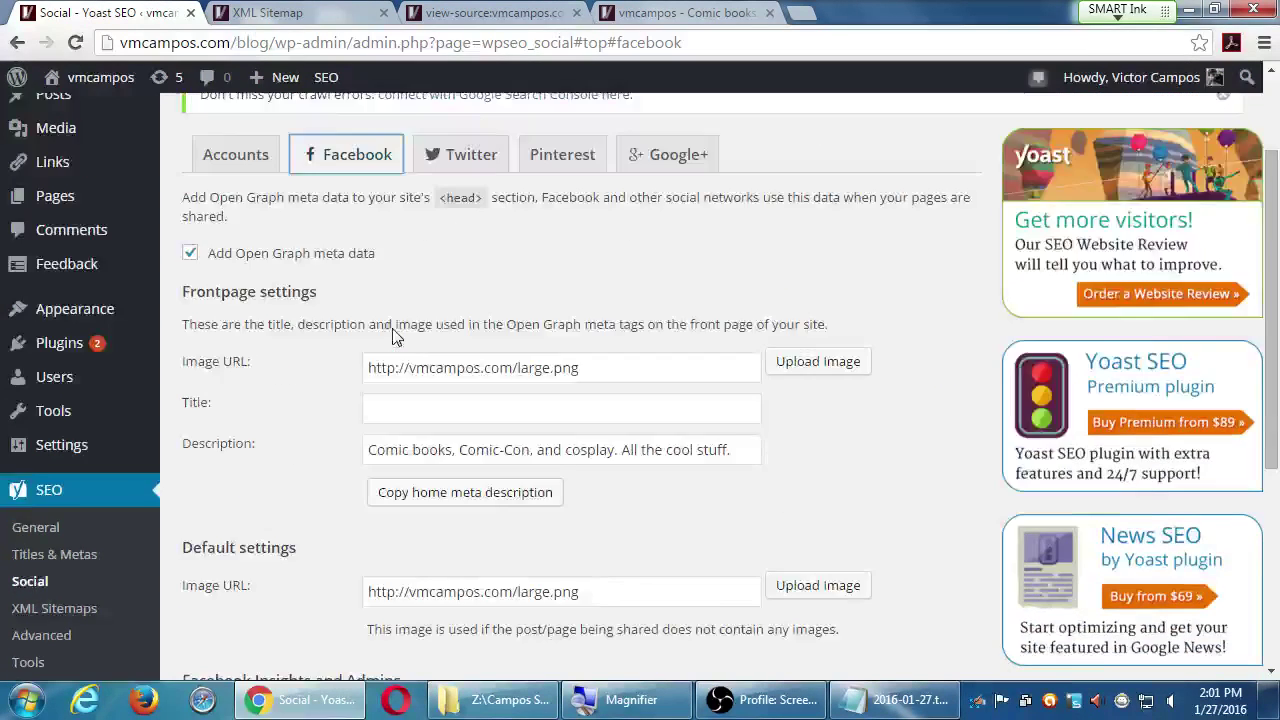
Step: Review the Twitter, Pinterest and Google+ options in Yoast SEO's Social settings
scroll(395, 337, up, 1)
click(474, 300)
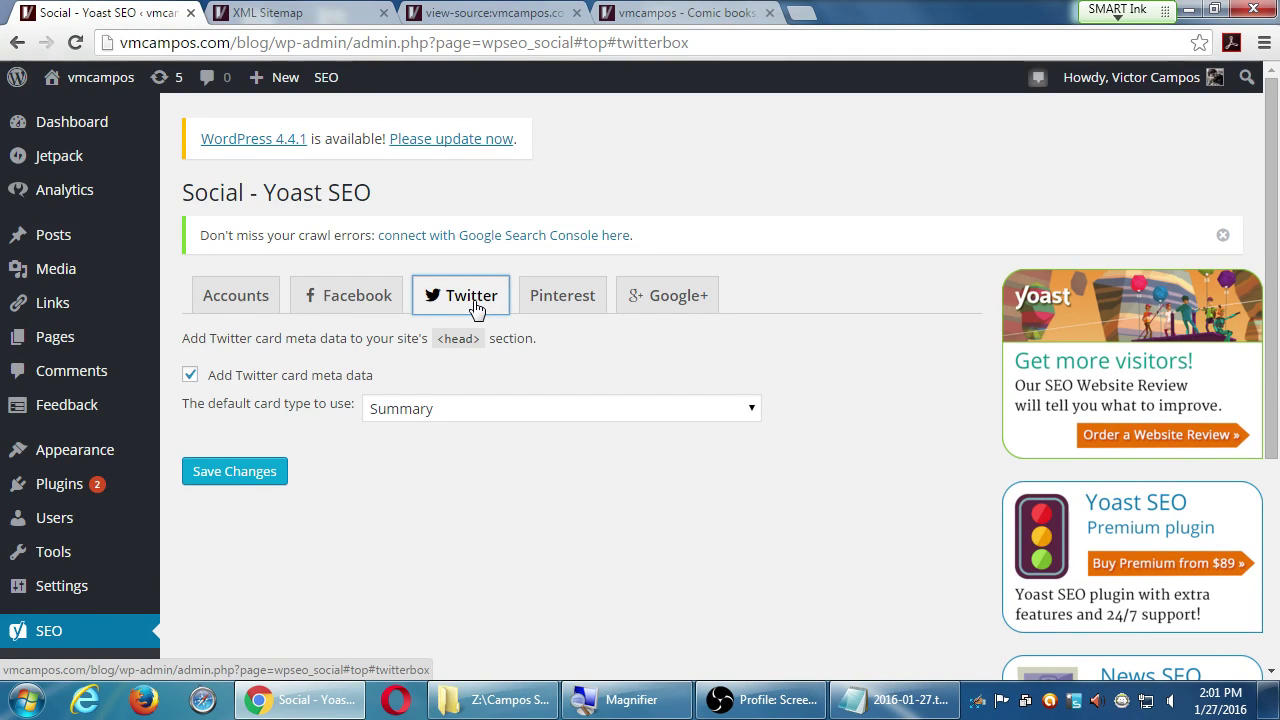
click(535, 301)
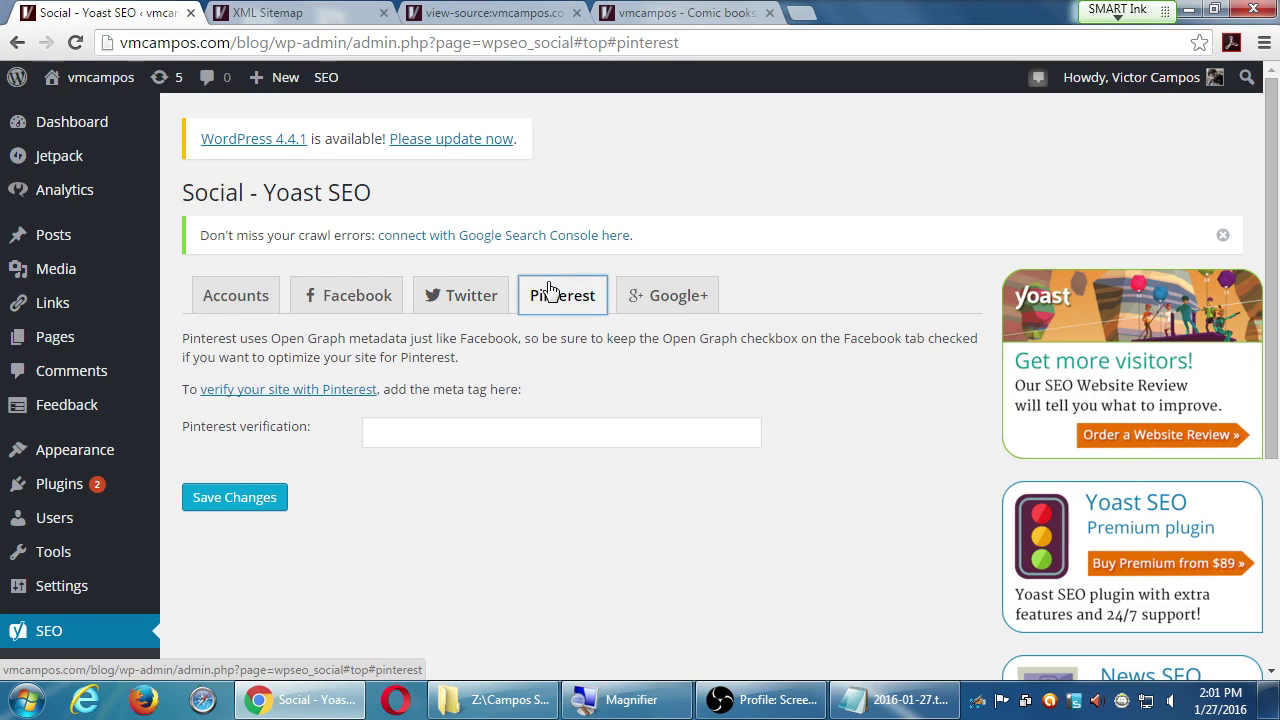
click(666, 305)
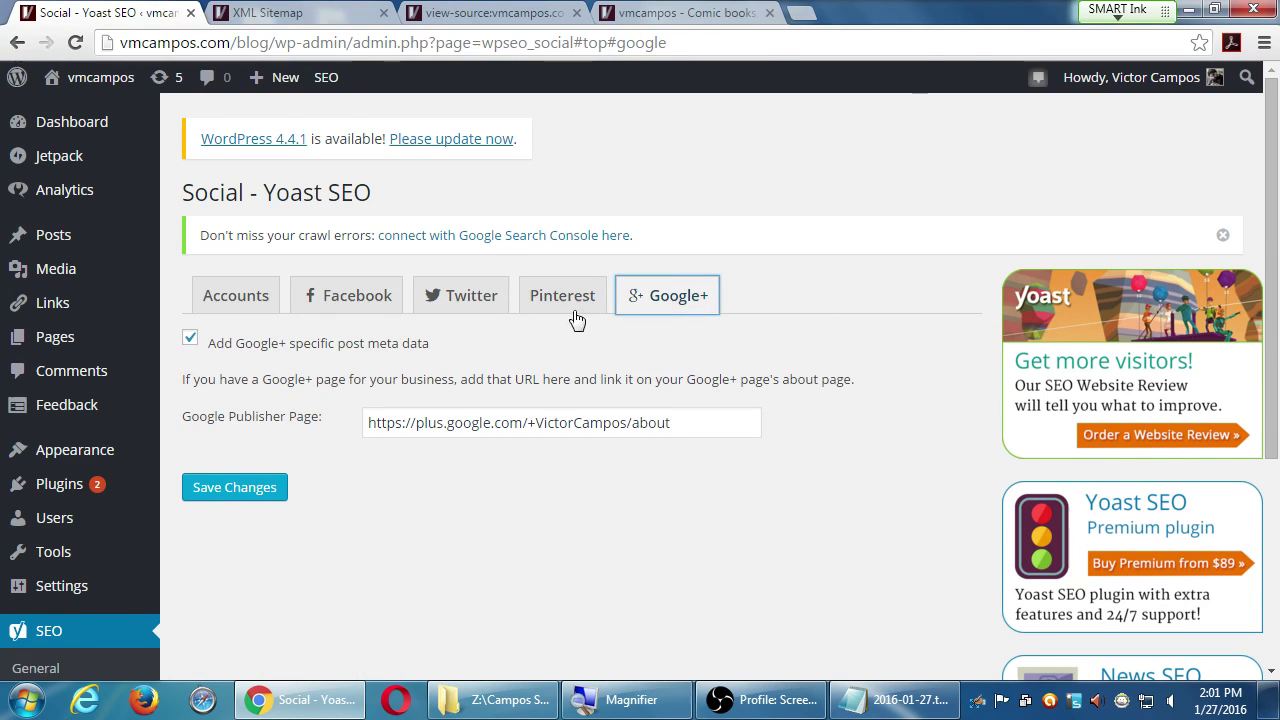
scroll(316, 458, down, 1)
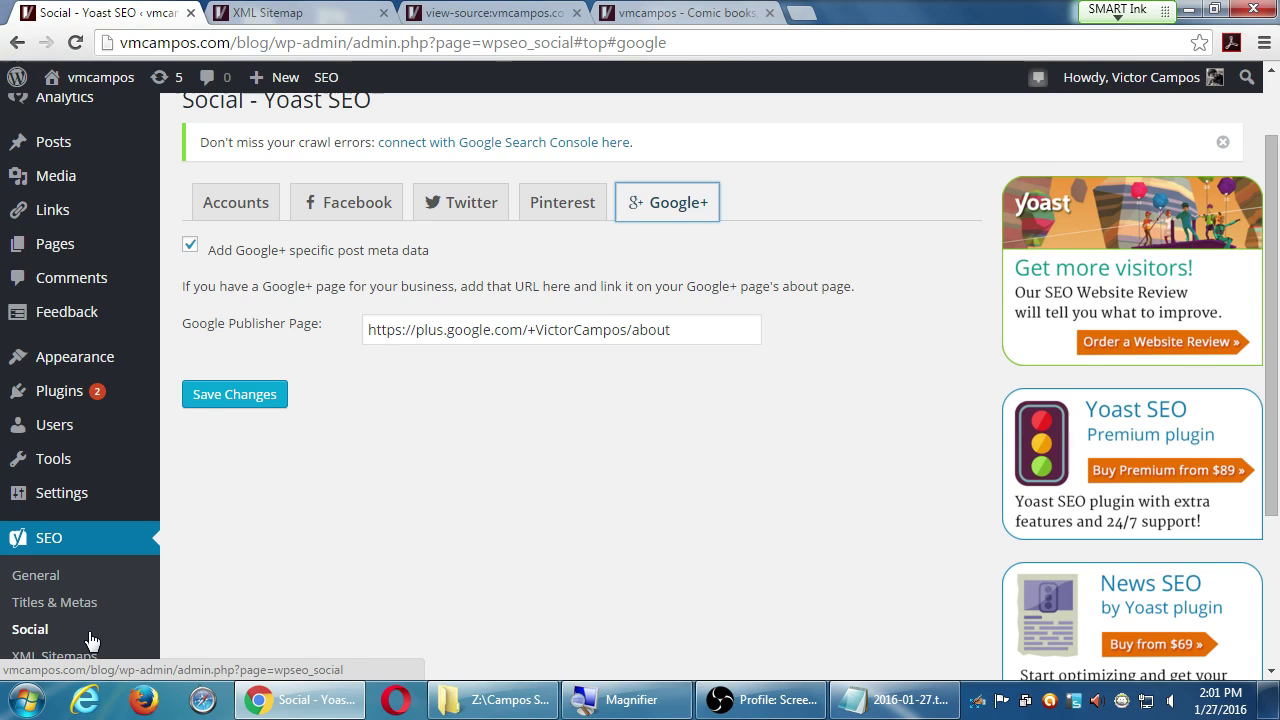
Step: Open Yoast SEO's Titles & Metas settings and review the Force rewrite titles and Title Separator options
scroll(226, 557, down, 3)
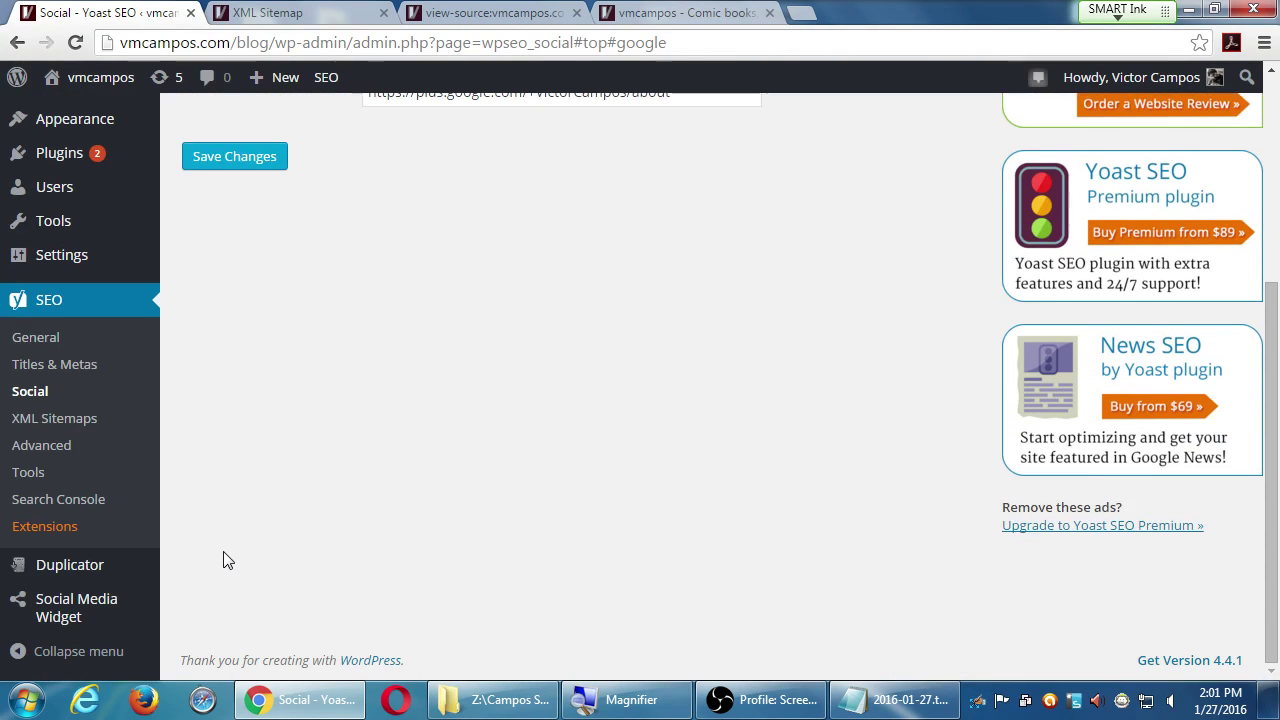
click(67, 373)
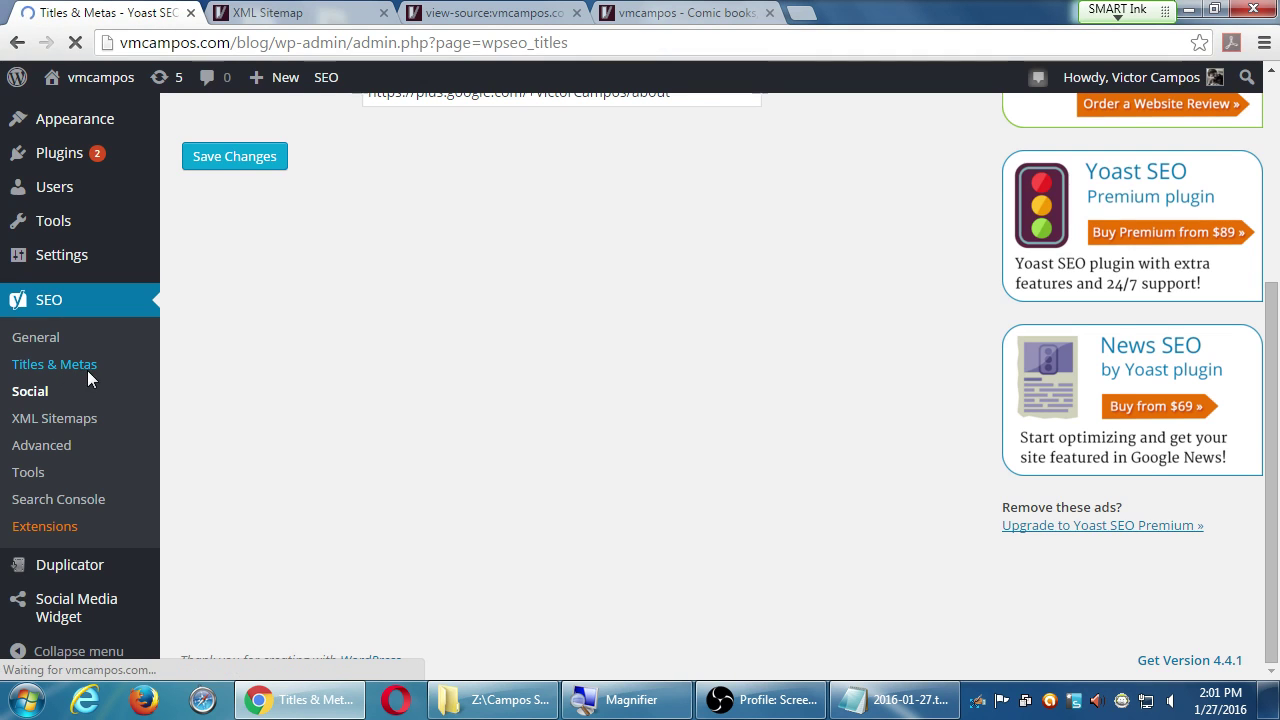
scroll(270, 445, down, 3)
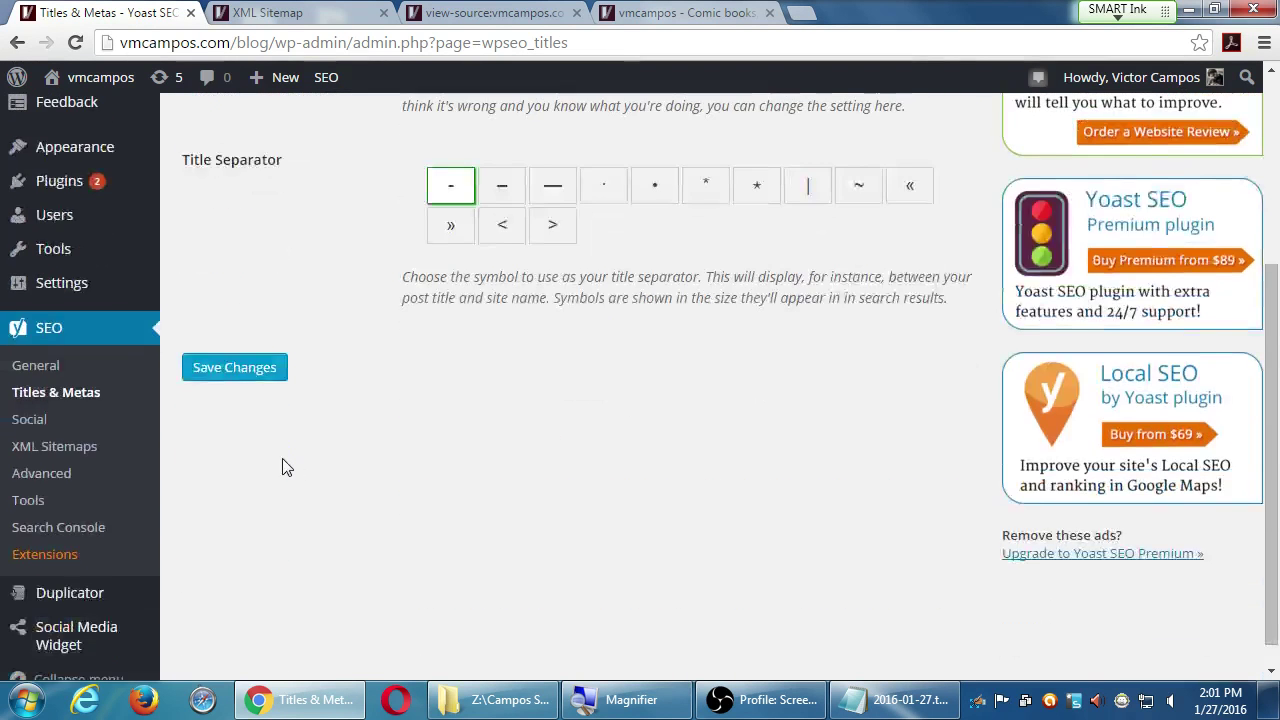
scroll(281, 465, up, 2)
scroll(281, 458, up, 1)
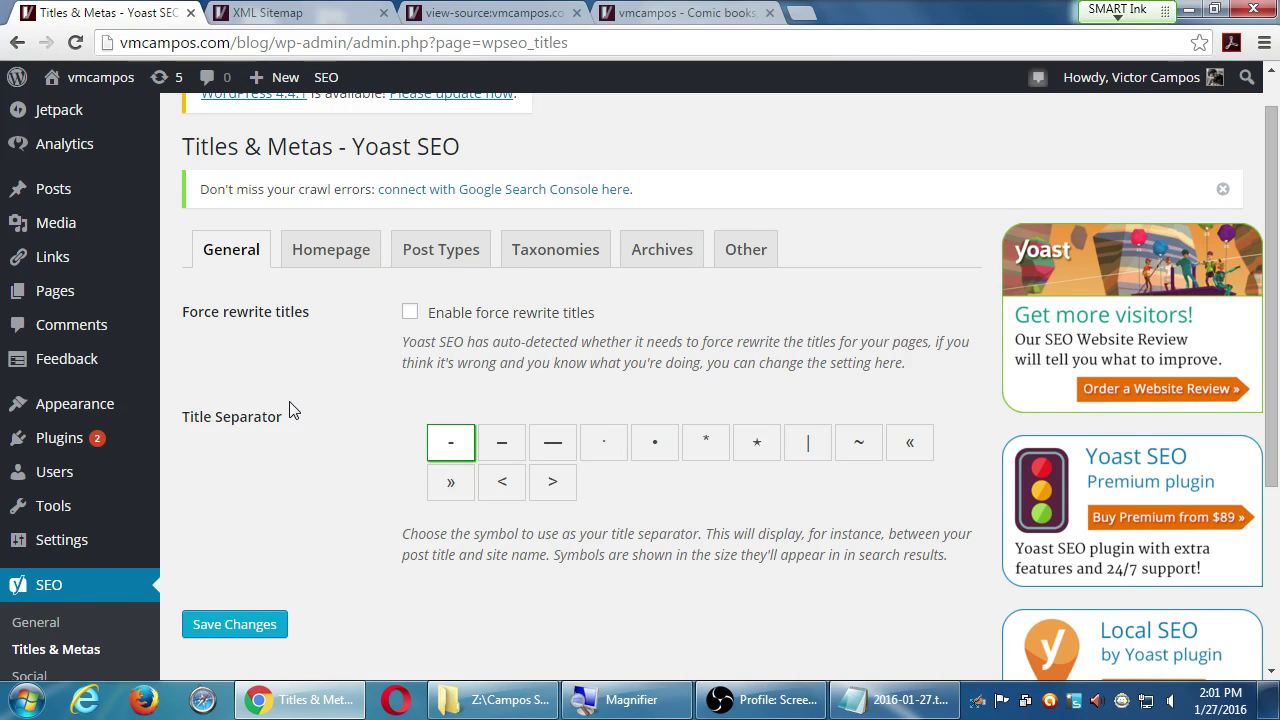
Step: Open bing.com alongside the pages that are already open in the browser
key(ctrl+t)
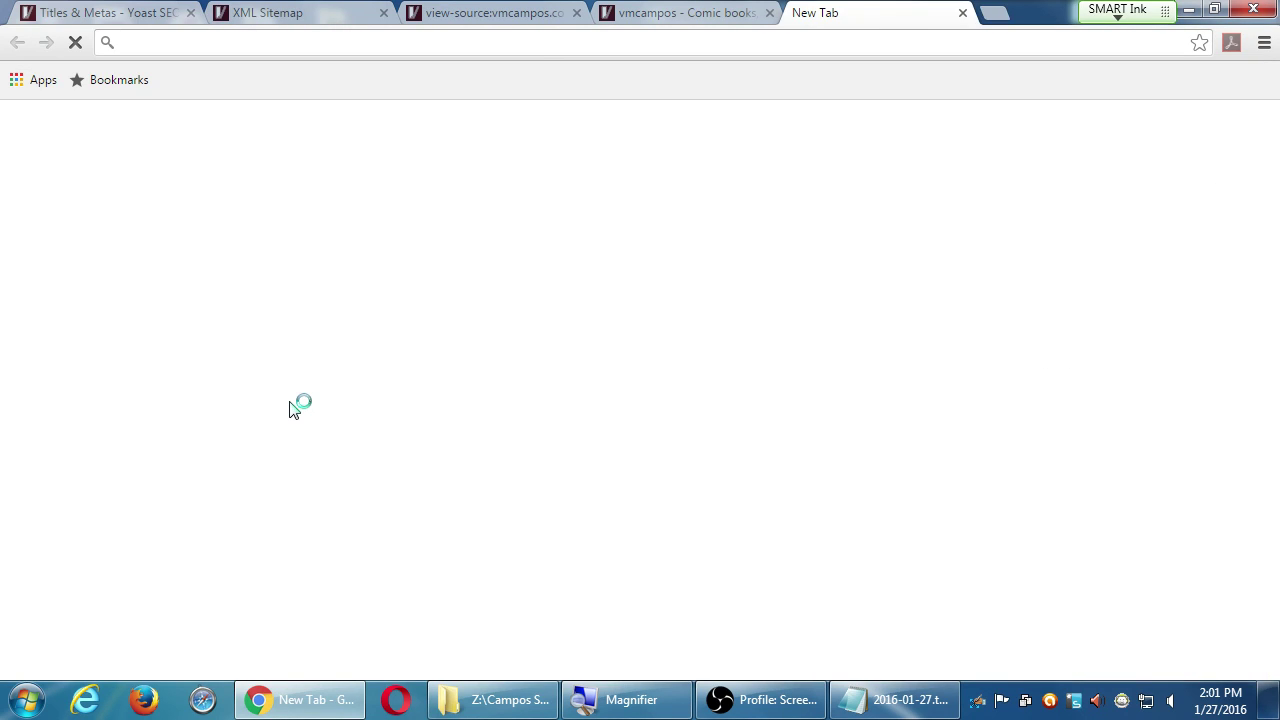
text(g)
key(BackSpace)
text(bing.com)
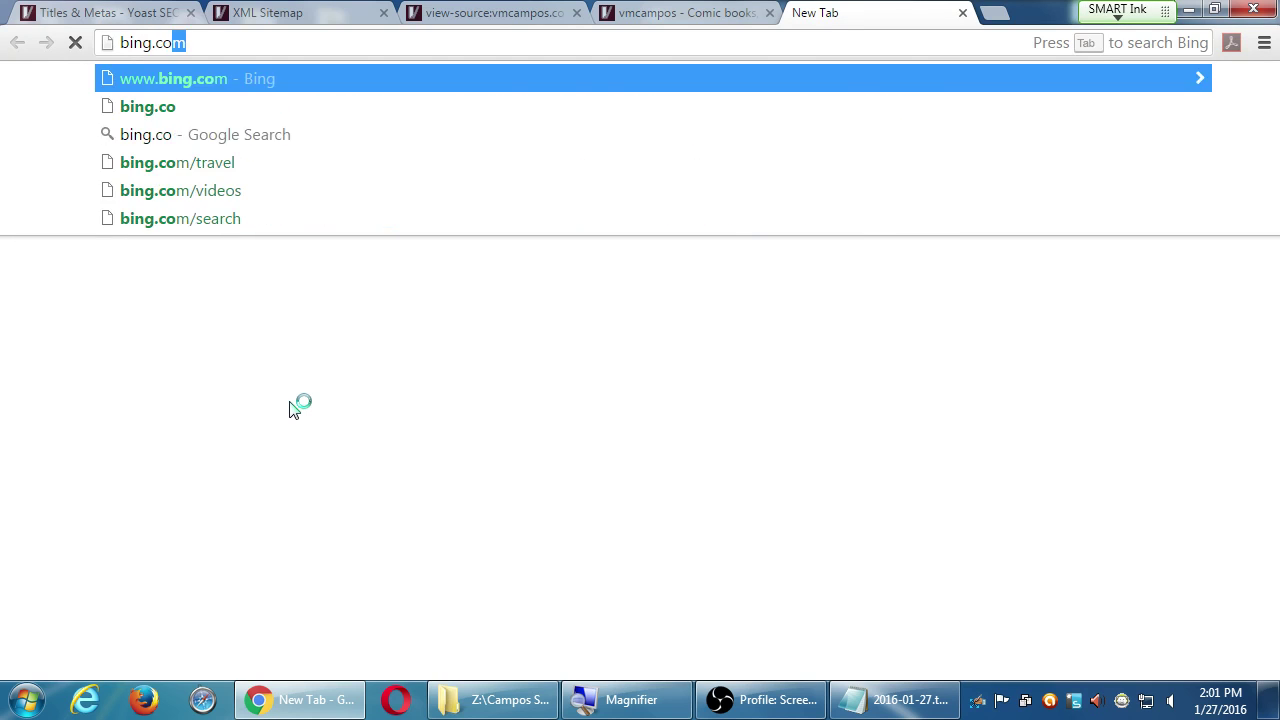
key(Return)
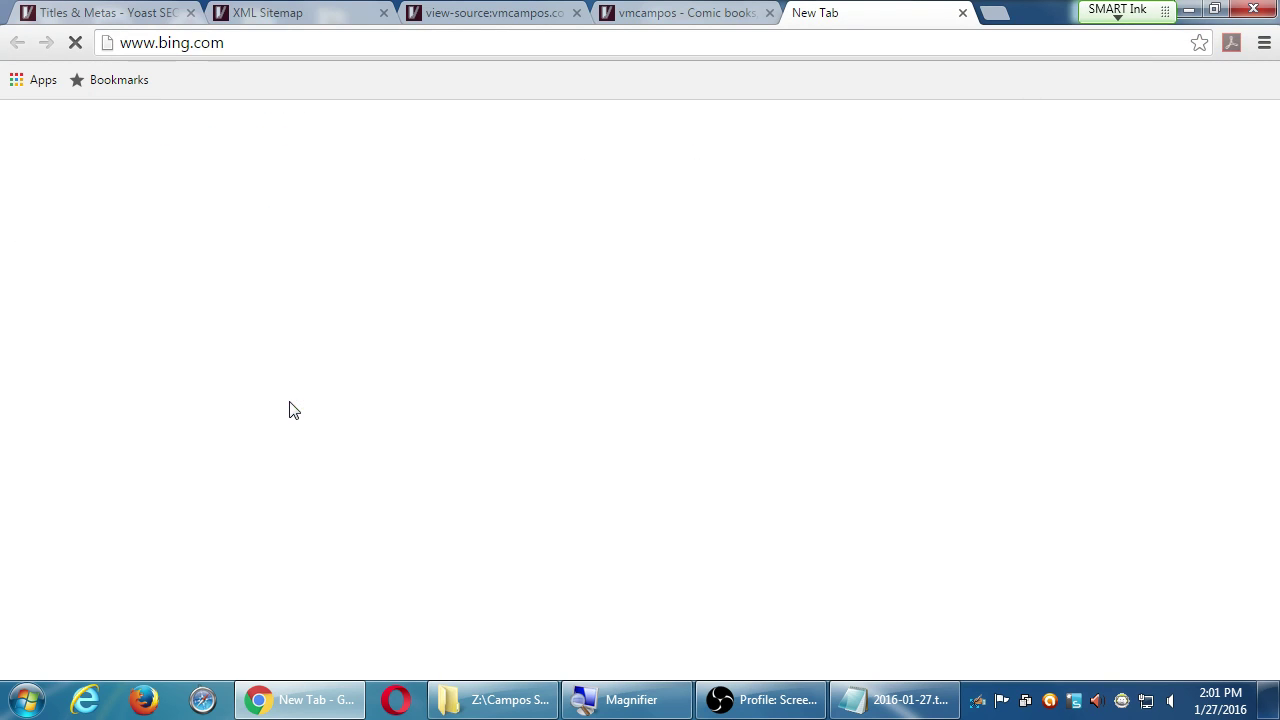
Step: Search Bing for "how to use peach like a pro" and look through the result titles and descriptions
text(wgi)
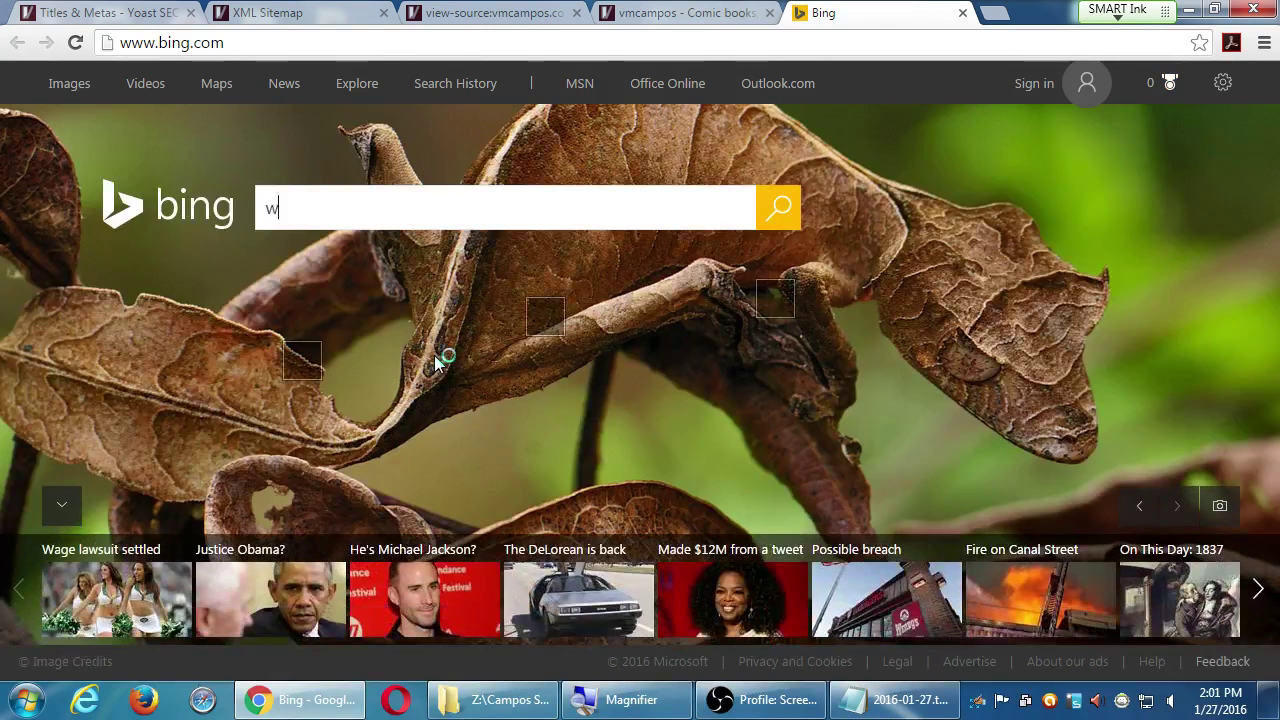
key(BackSpace)
key(BackSpace)
text(h)
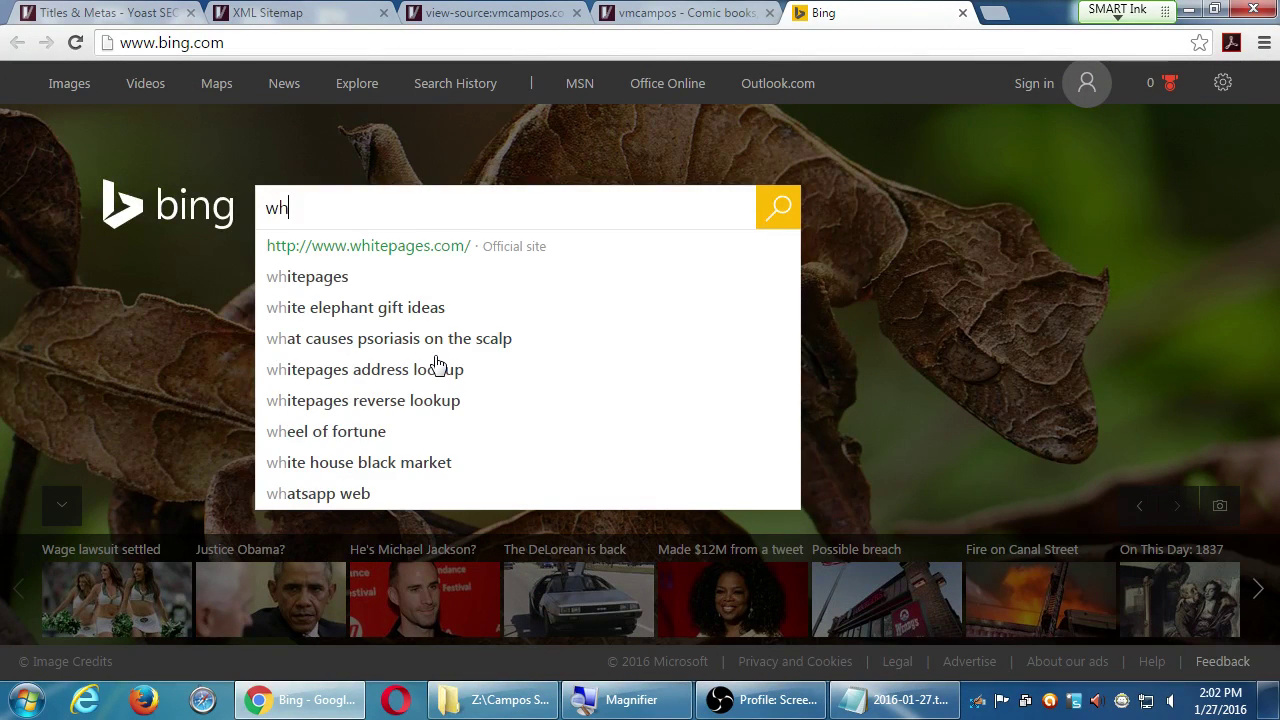
key(BackSpace)
key(BackSpace)
text(hw)
key(BackSpace)
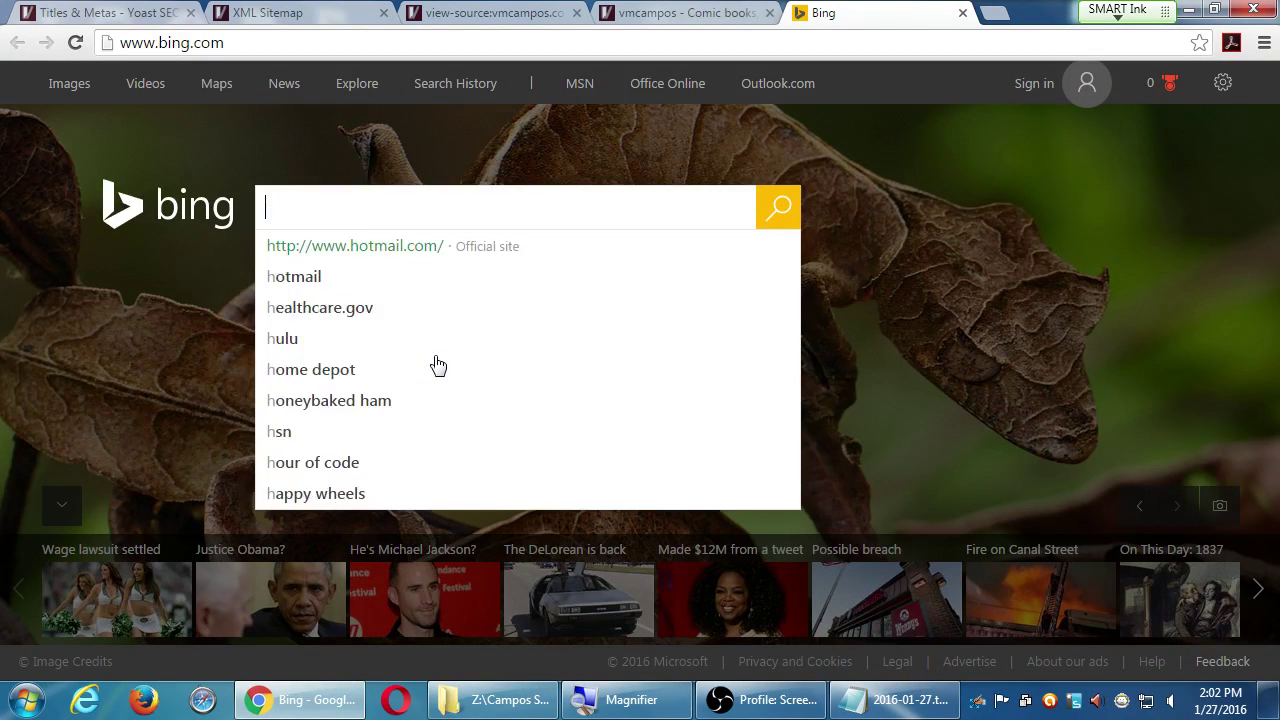
text(ow to use peach )
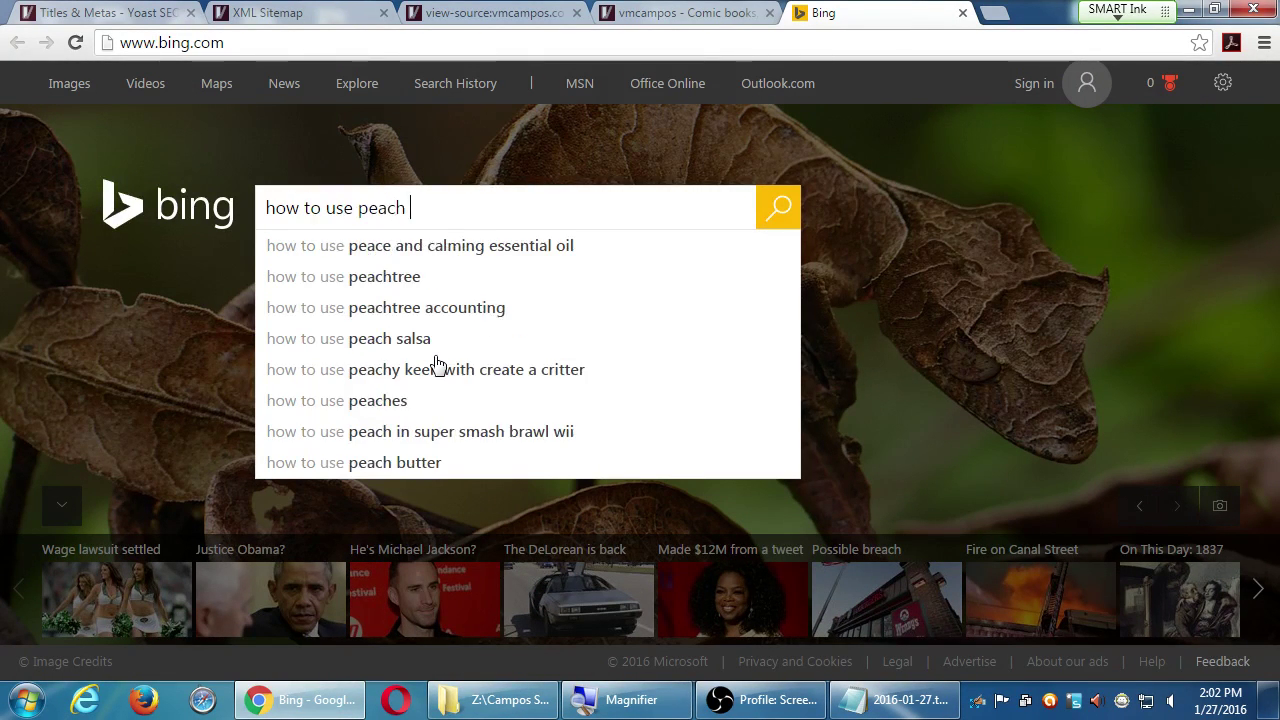
text(like a pro)
key(Return)
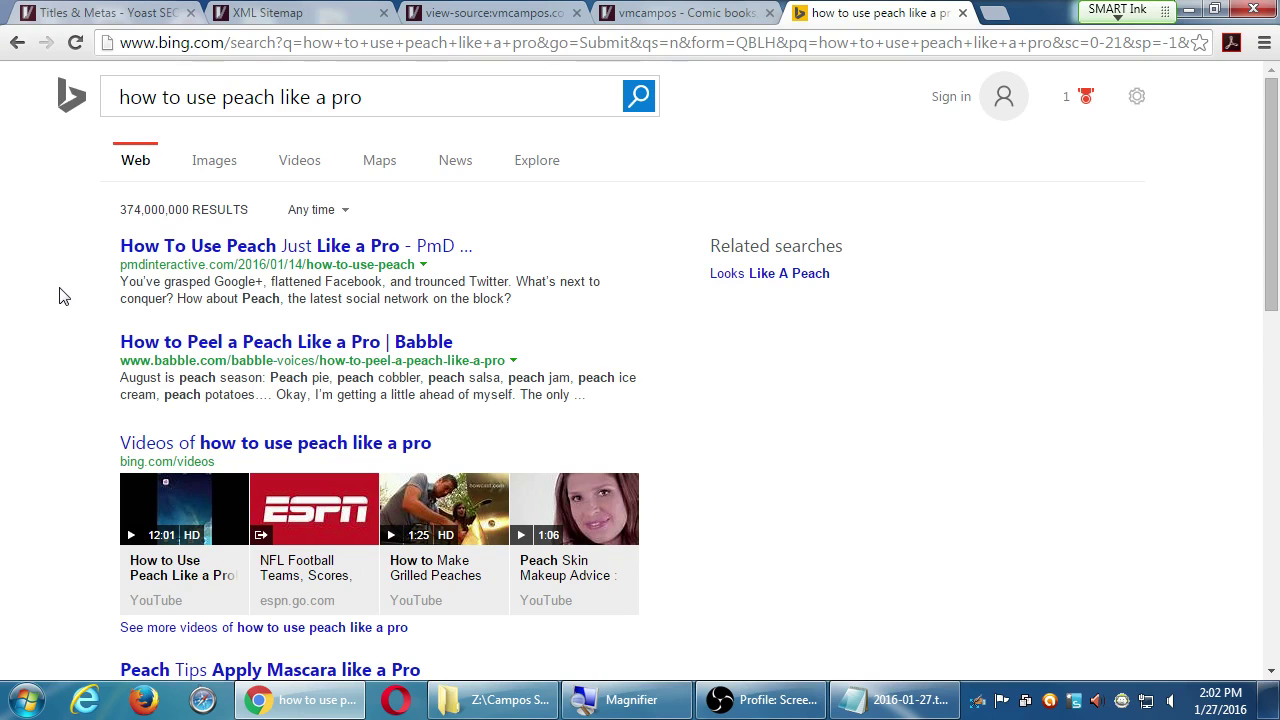
scroll(95, 305, down, 2)
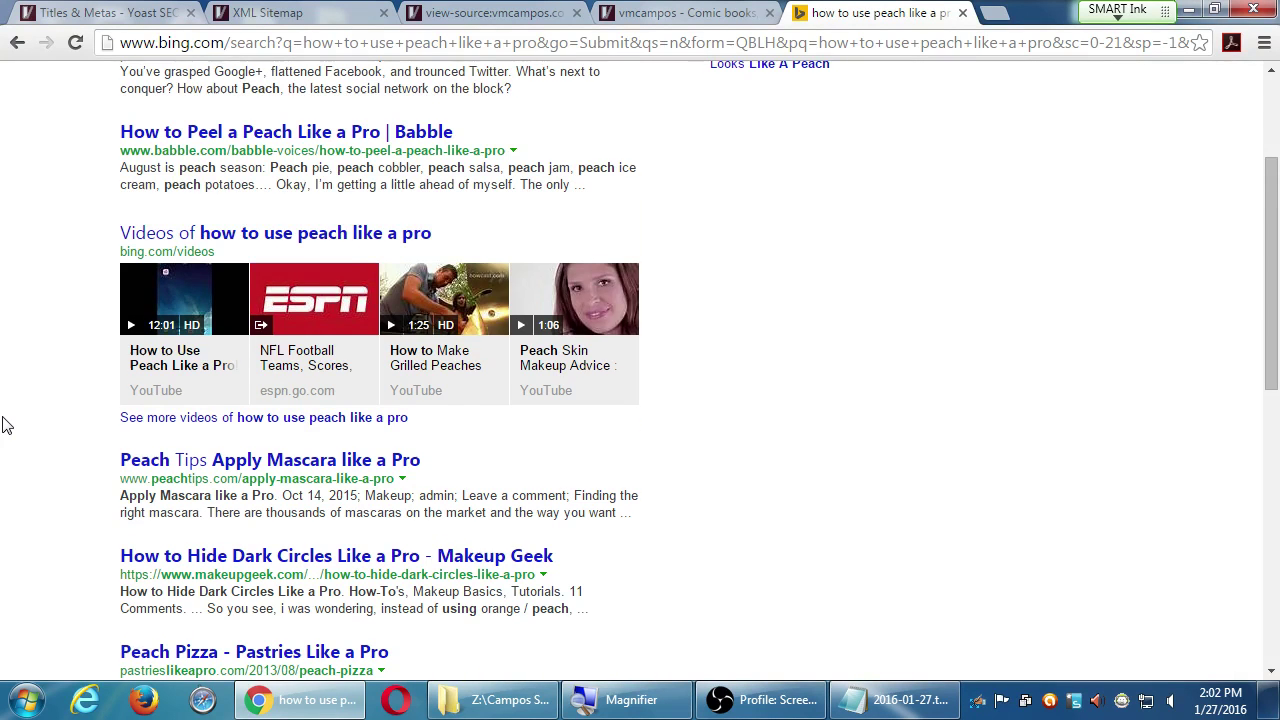
scroll(2, 425, down, 1)
scroll(2, 425, up, 2)
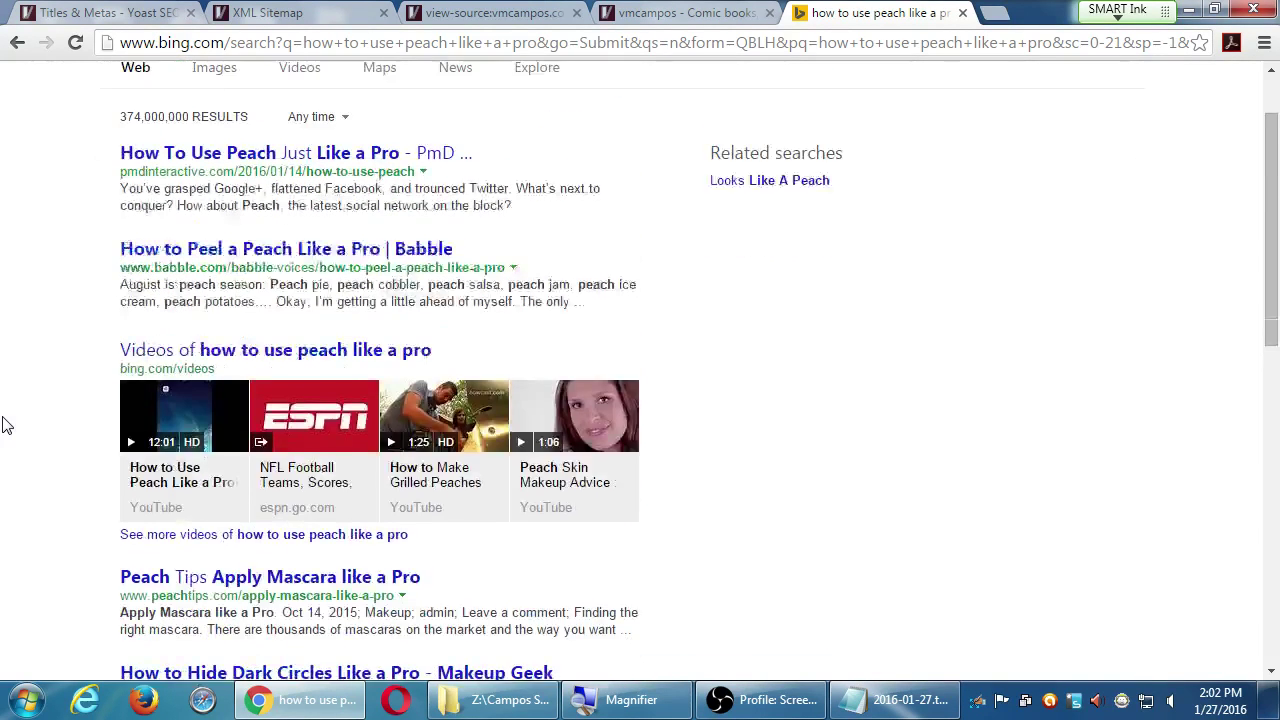
scroll(2, 425, up, 1)
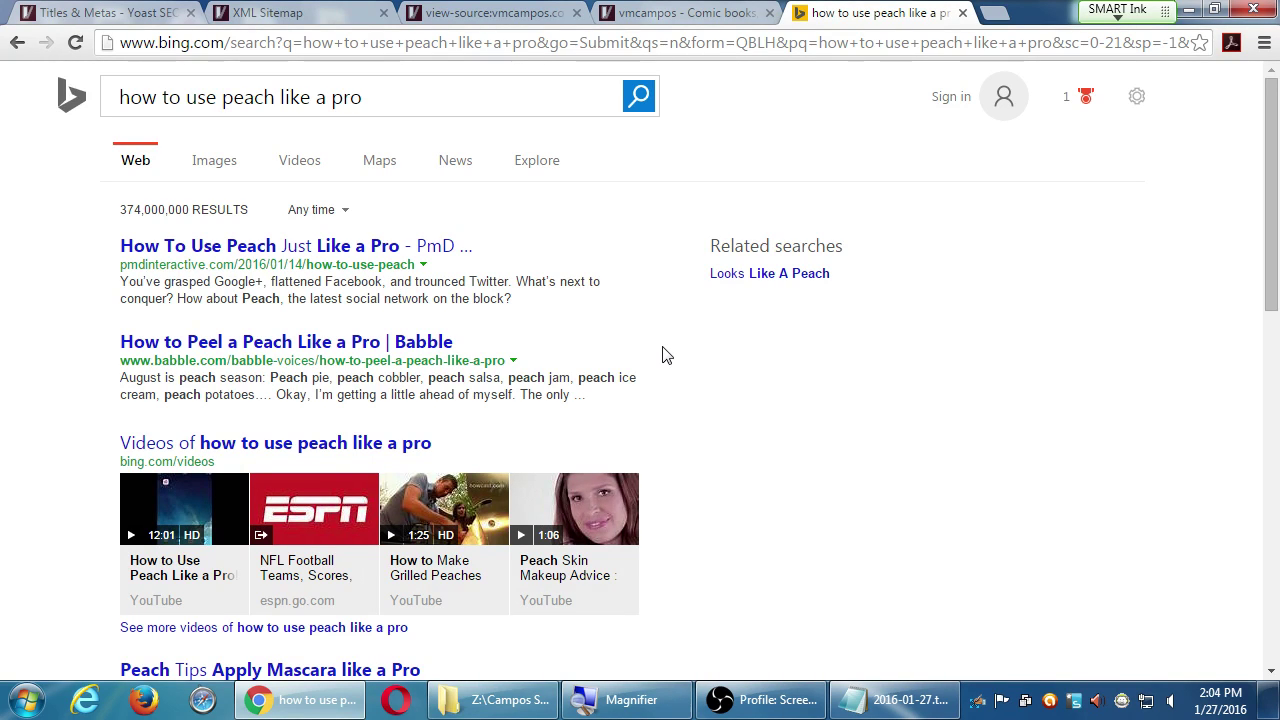
Step: Close the page source and the XML sitemap, and return to Yoast SEO's Titles & Metas settings
click(713, 10)
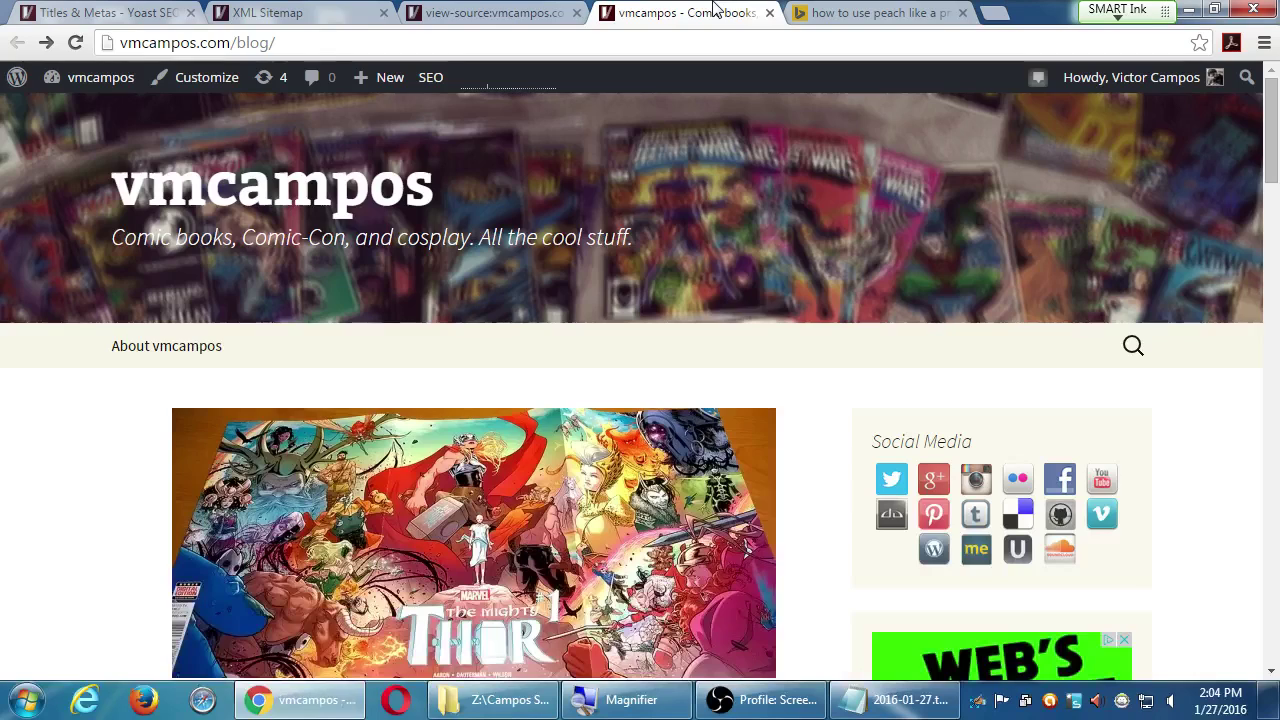
click(490, 12)
click(362, 12)
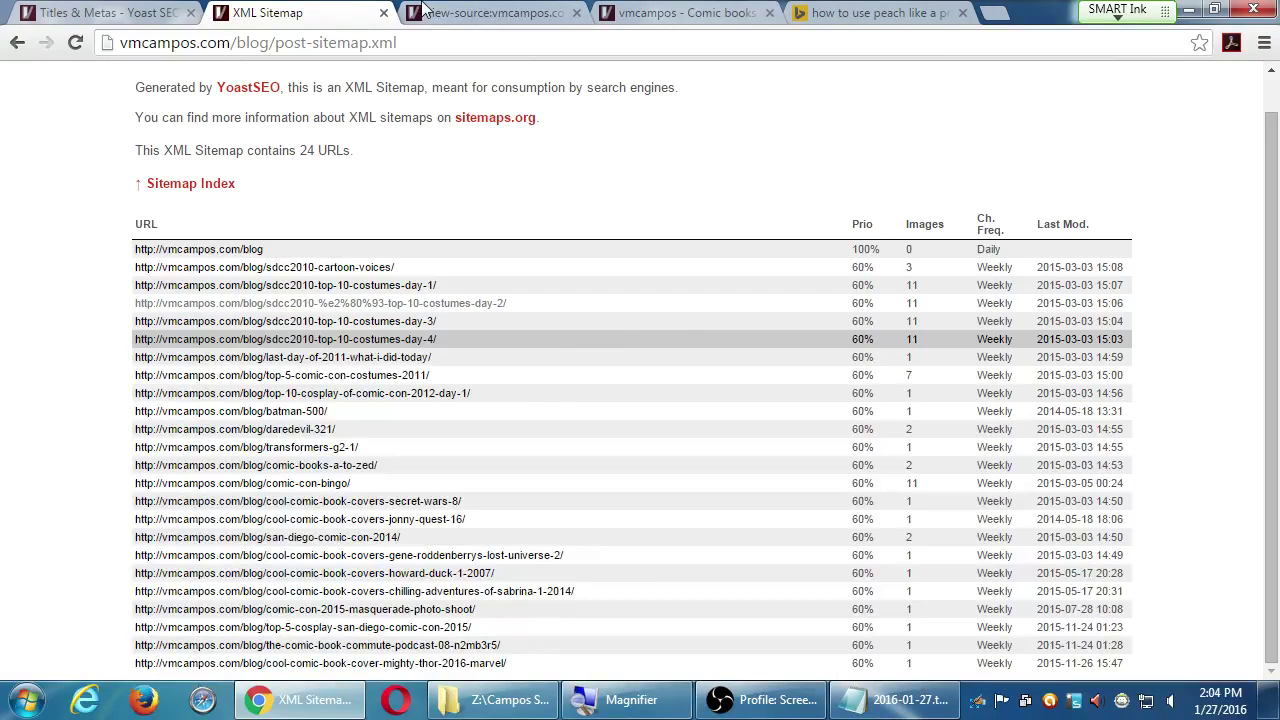
click(576, 12)
click(383, 12)
click(100, 12)
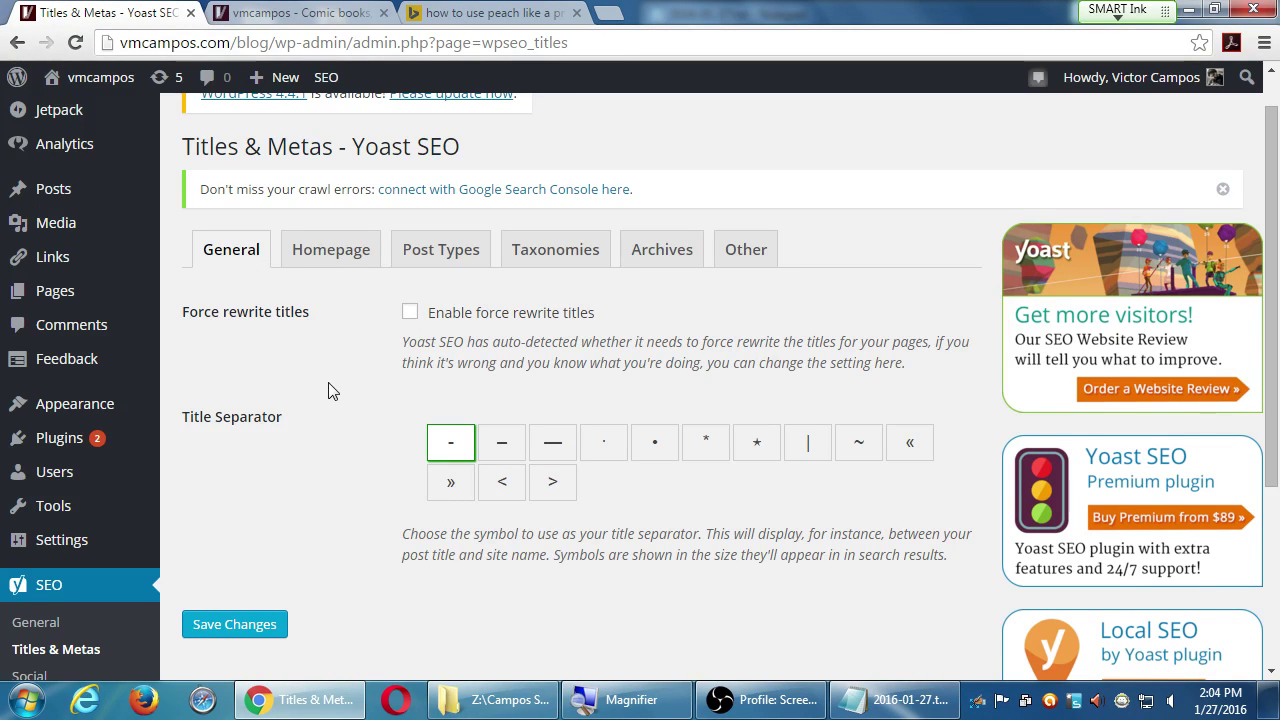
Step: Review the Homepage, Post Types, Taxonomies, Other and Archives sections of the Titles & Metas settings
click(310, 254)
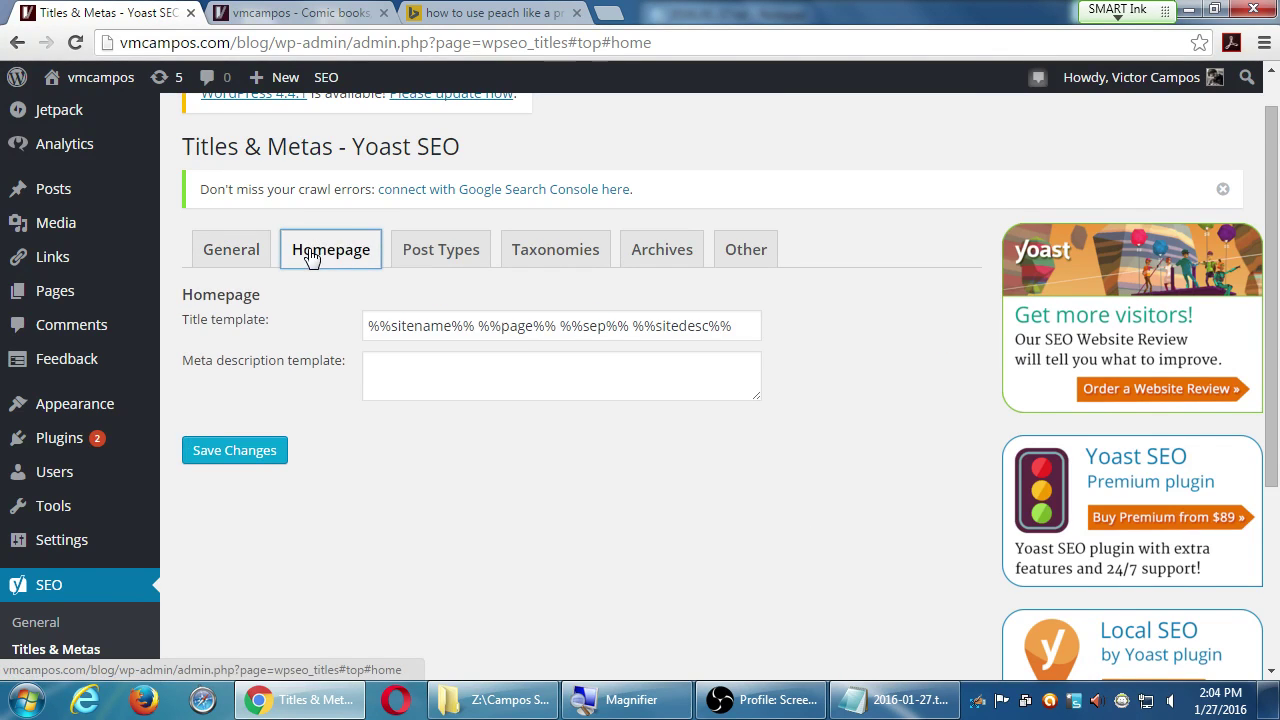
click(410, 250)
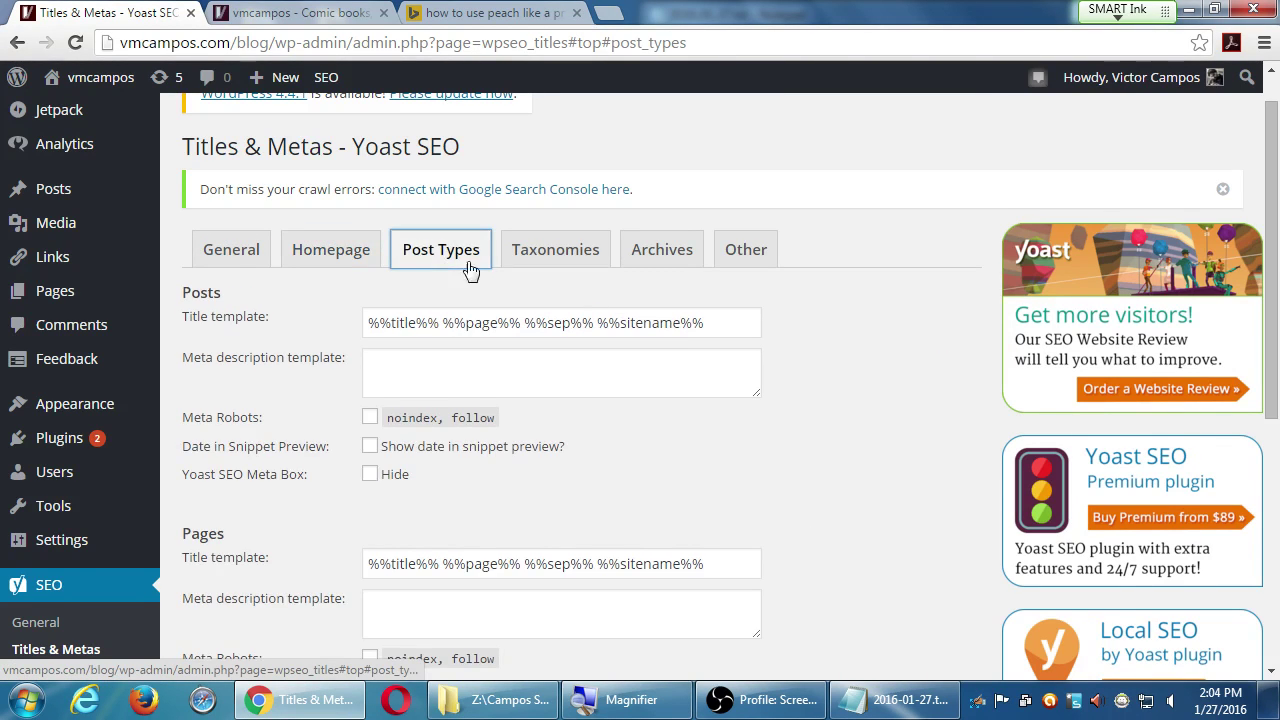
click(557, 255)
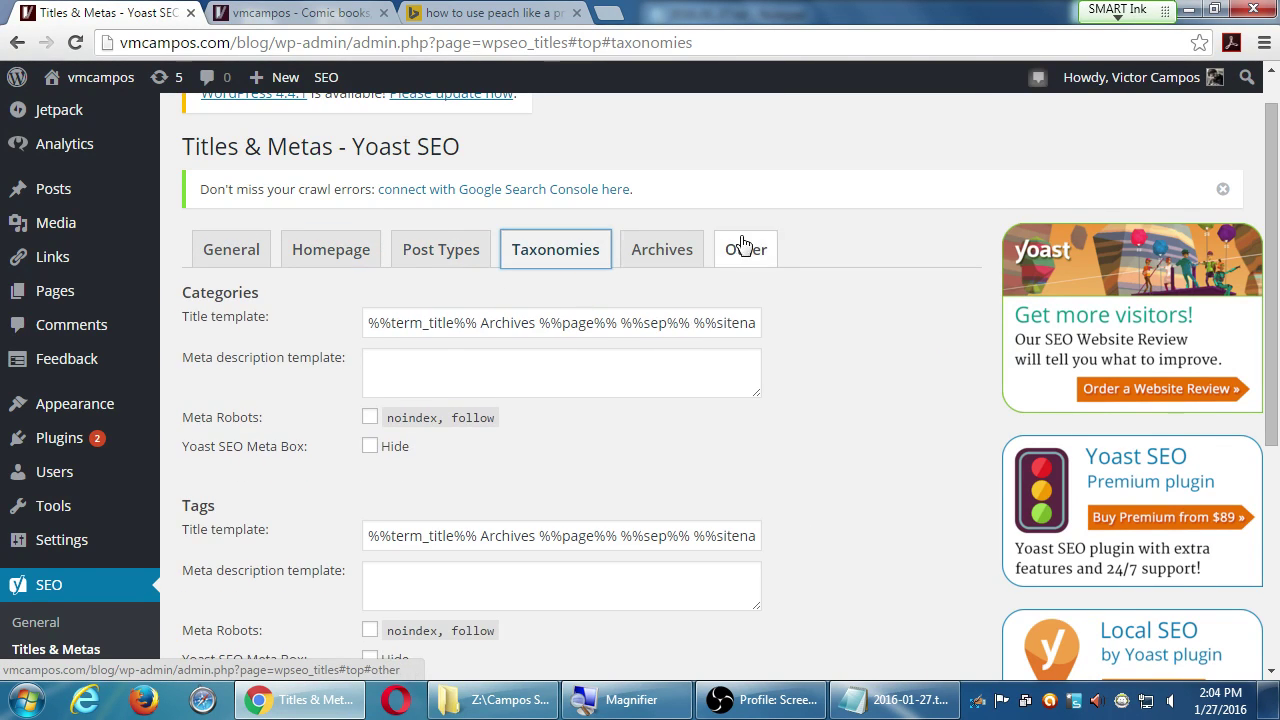
click(342, 266)
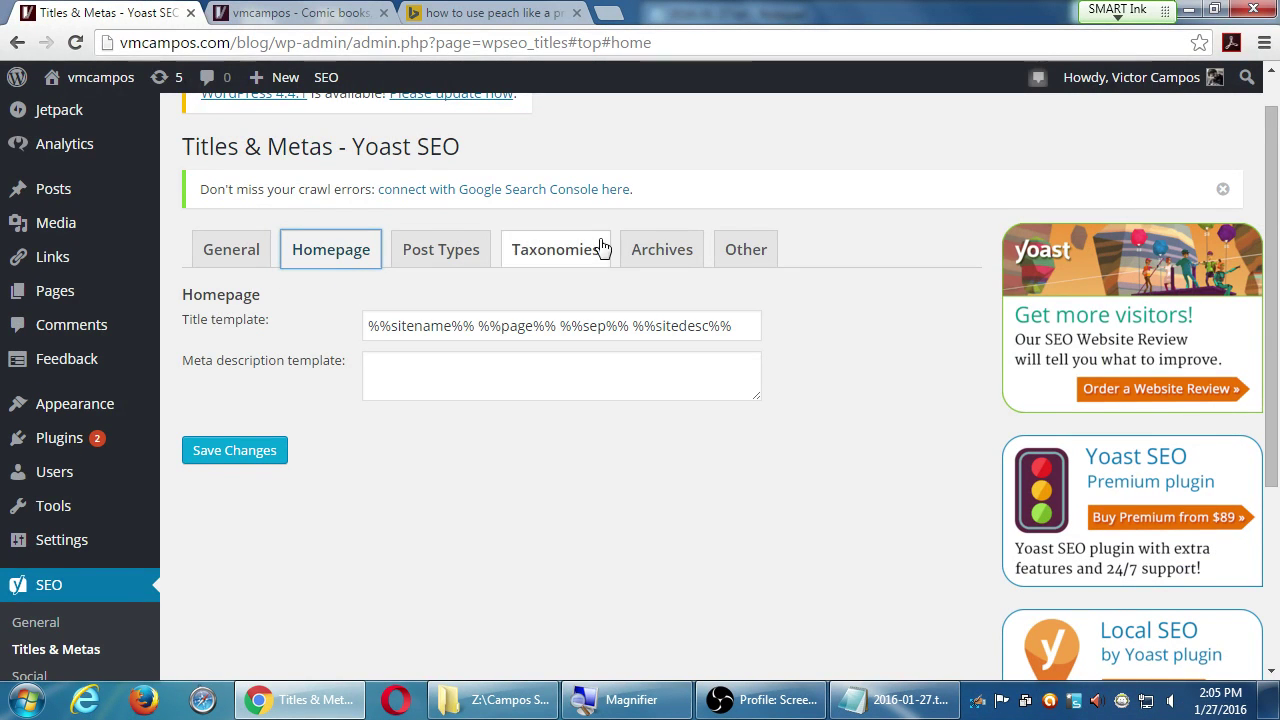
click(726, 249)
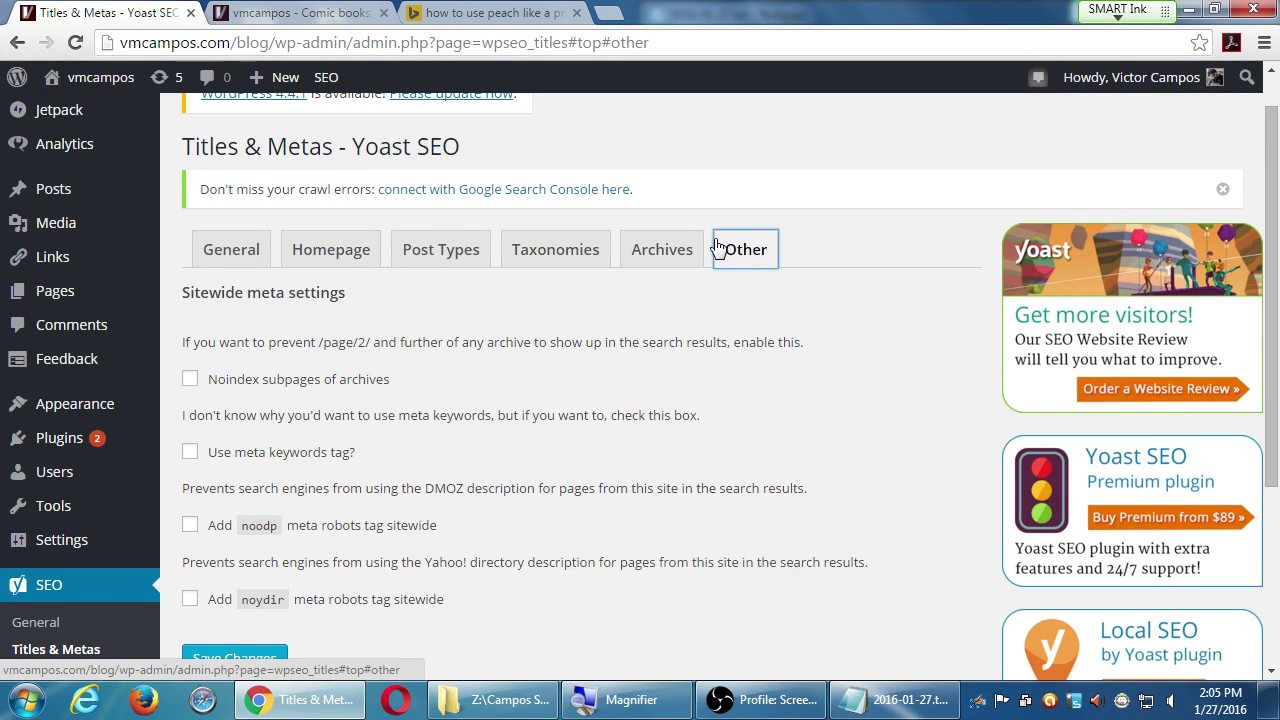
click(663, 250)
scroll(189, 366, down, 1)
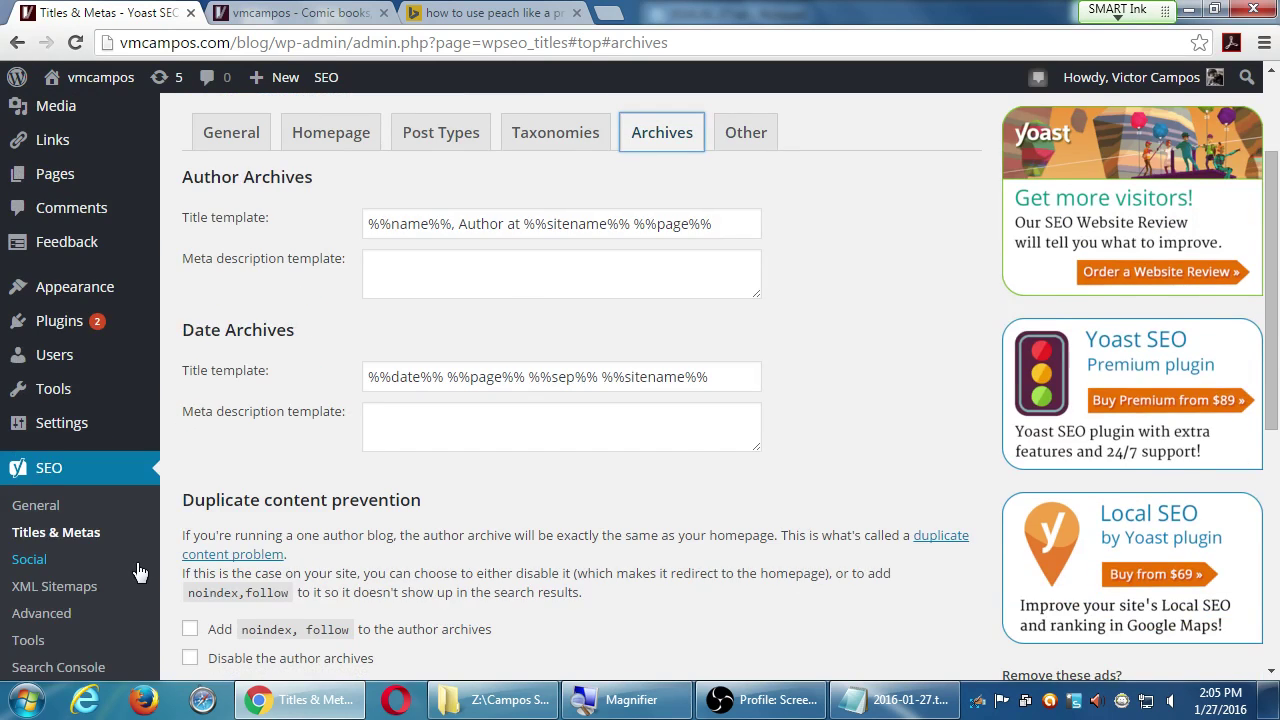
Step: Open Yoast SEO's General settings and review the introduction tour, latest changes and restore defaults options
scroll(134, 566, down, 1)
click(55, 423)
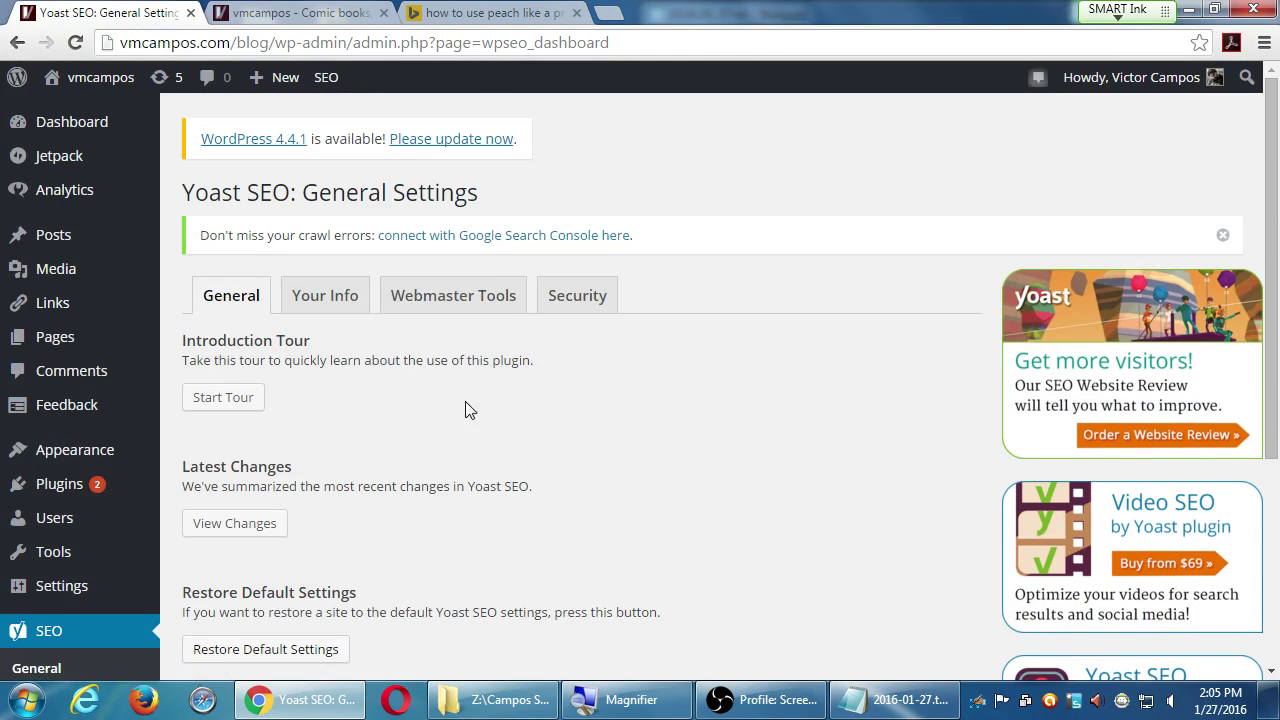
scroll(720, 417, down, 1)
scroll(700, 430, down, 1)
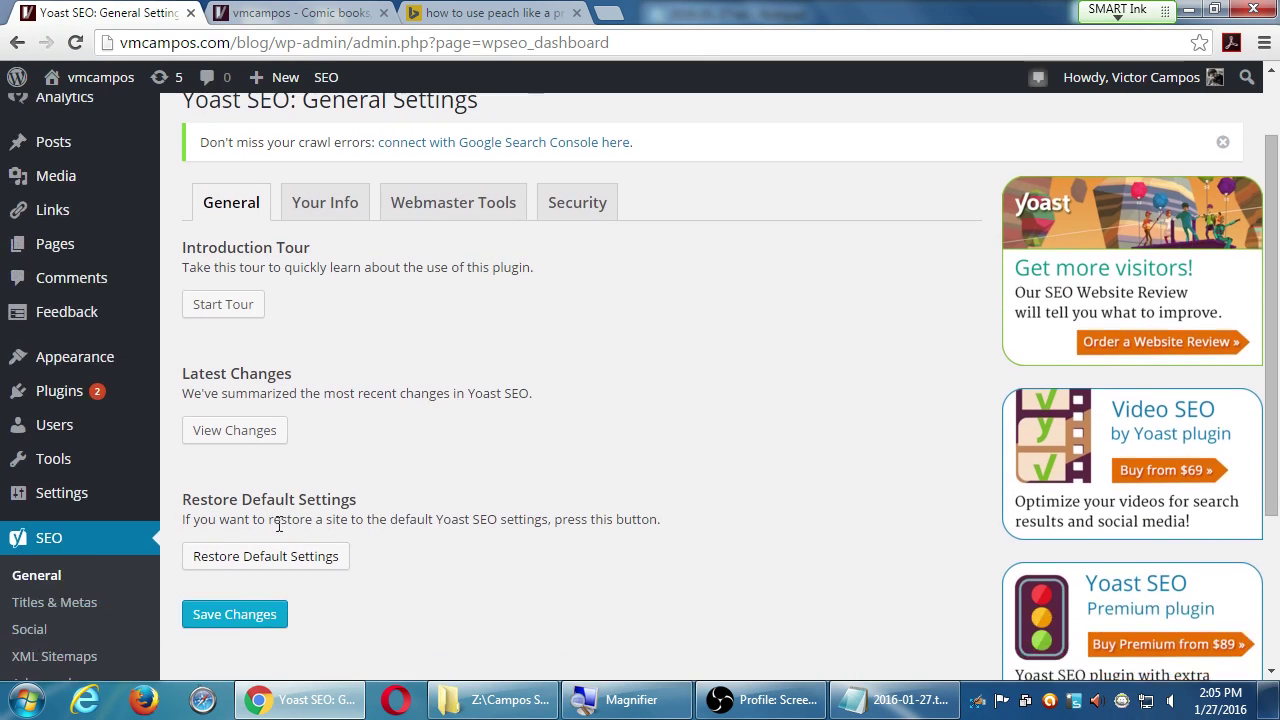
scroll(277, 560, up, 1)
scroll(553, 520, down, 1)
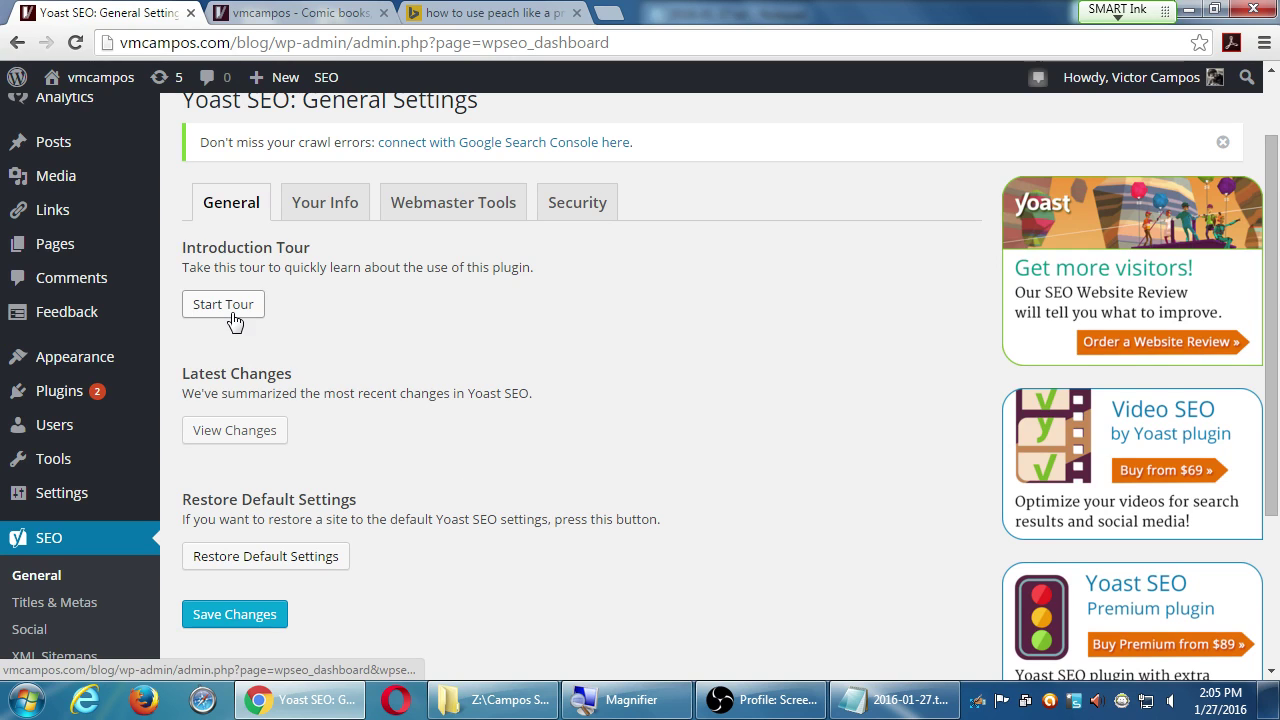
Step: Review the Your Info, Webmaster Tools and Security sections of Yoast SEO's General settings
click(303, 210)
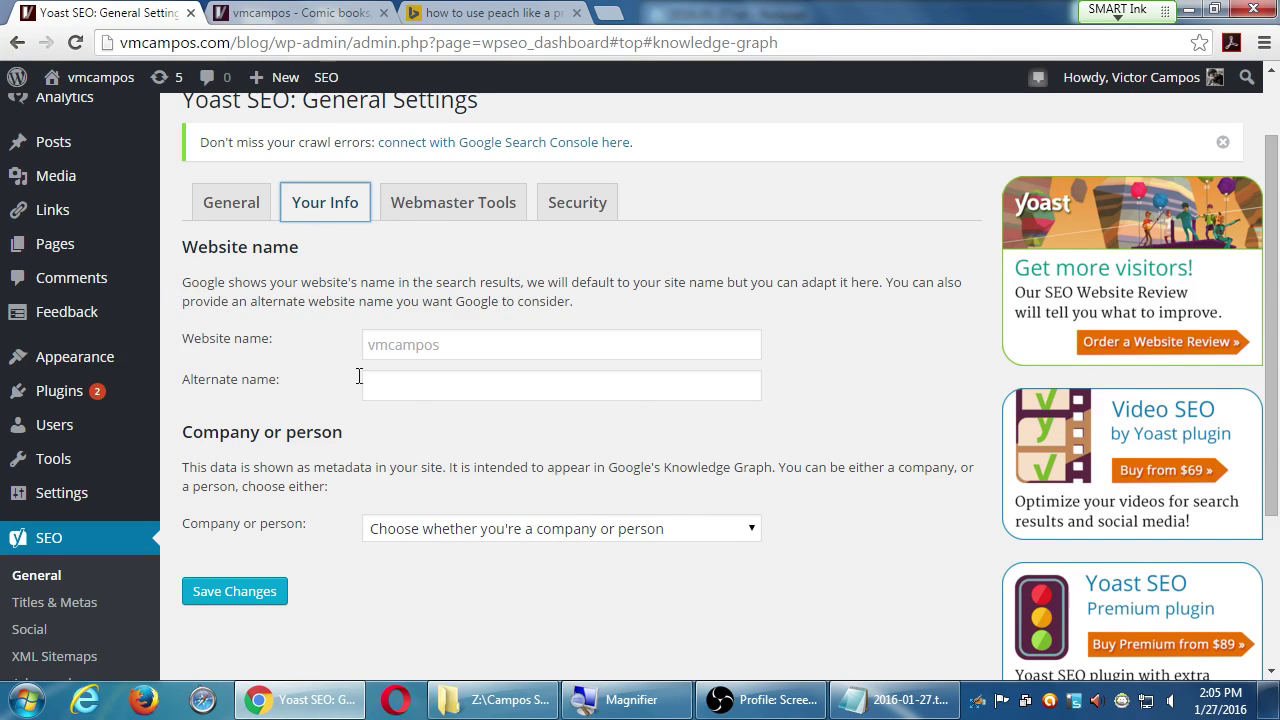
click(465, 208)
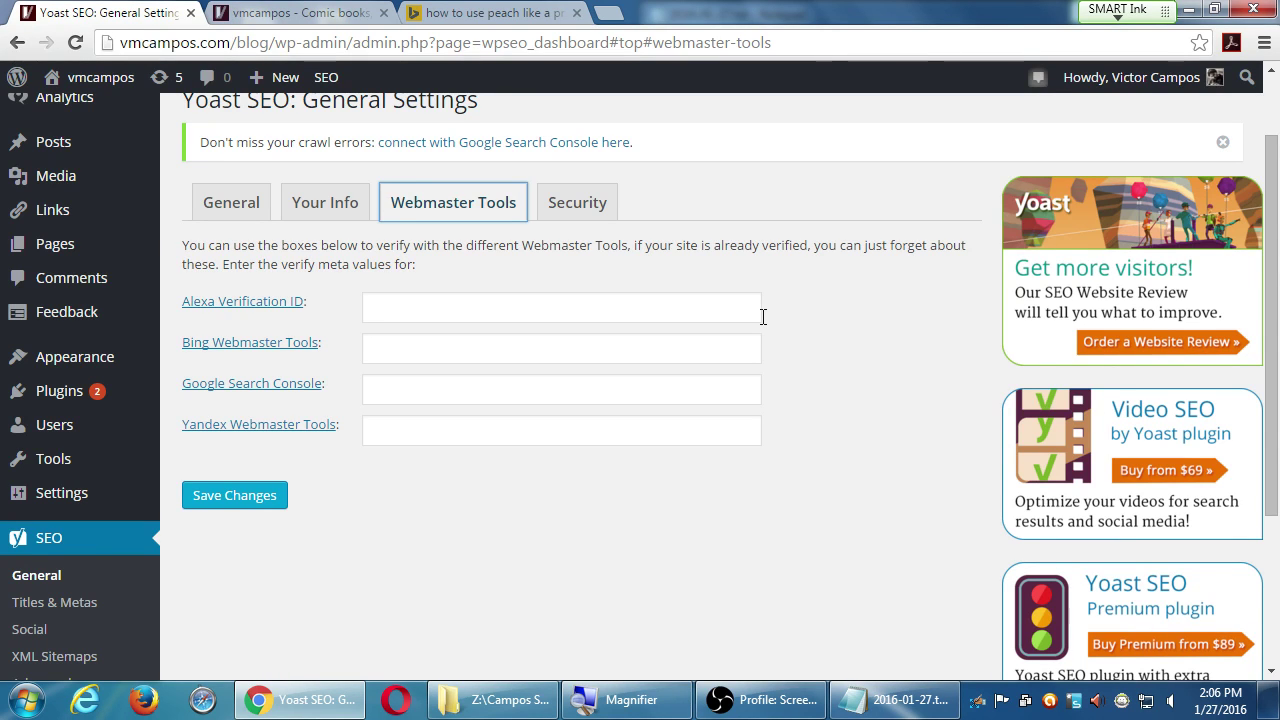
click(578, 208)
scroll(704, 317, down, 2)
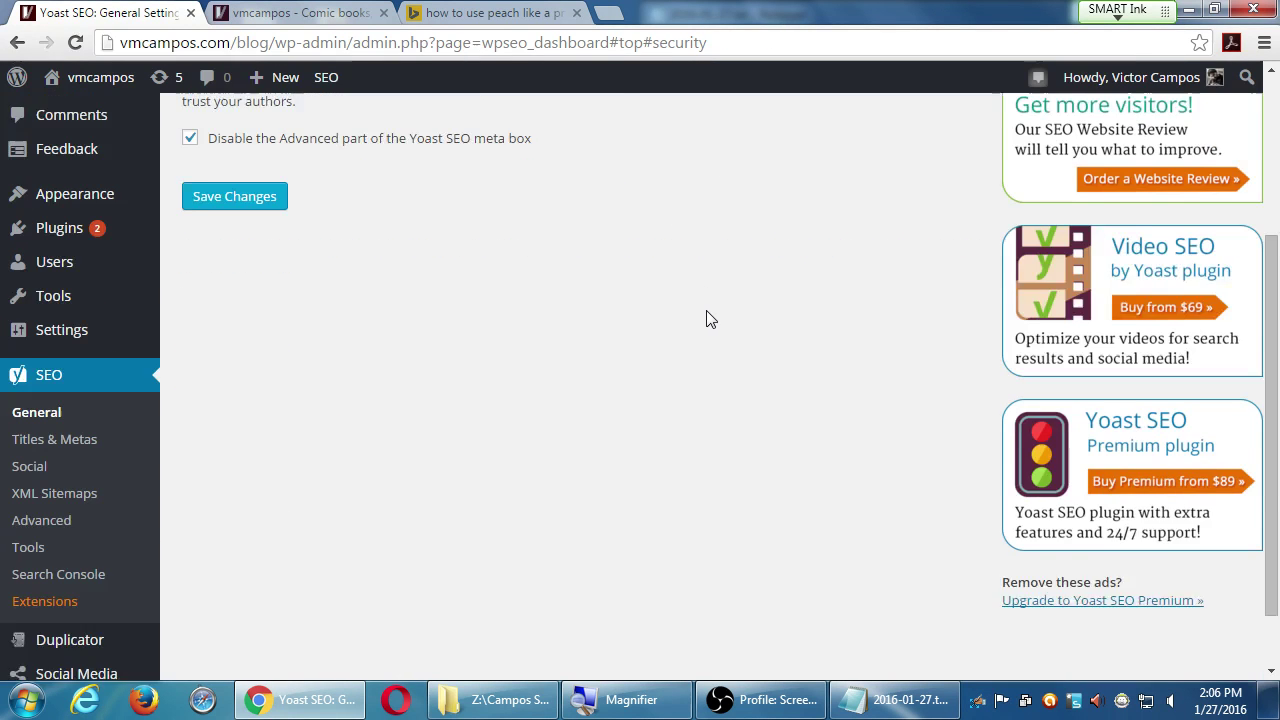
scroll(694, 318, up, 2)
scroll(193, 594, down, 2)
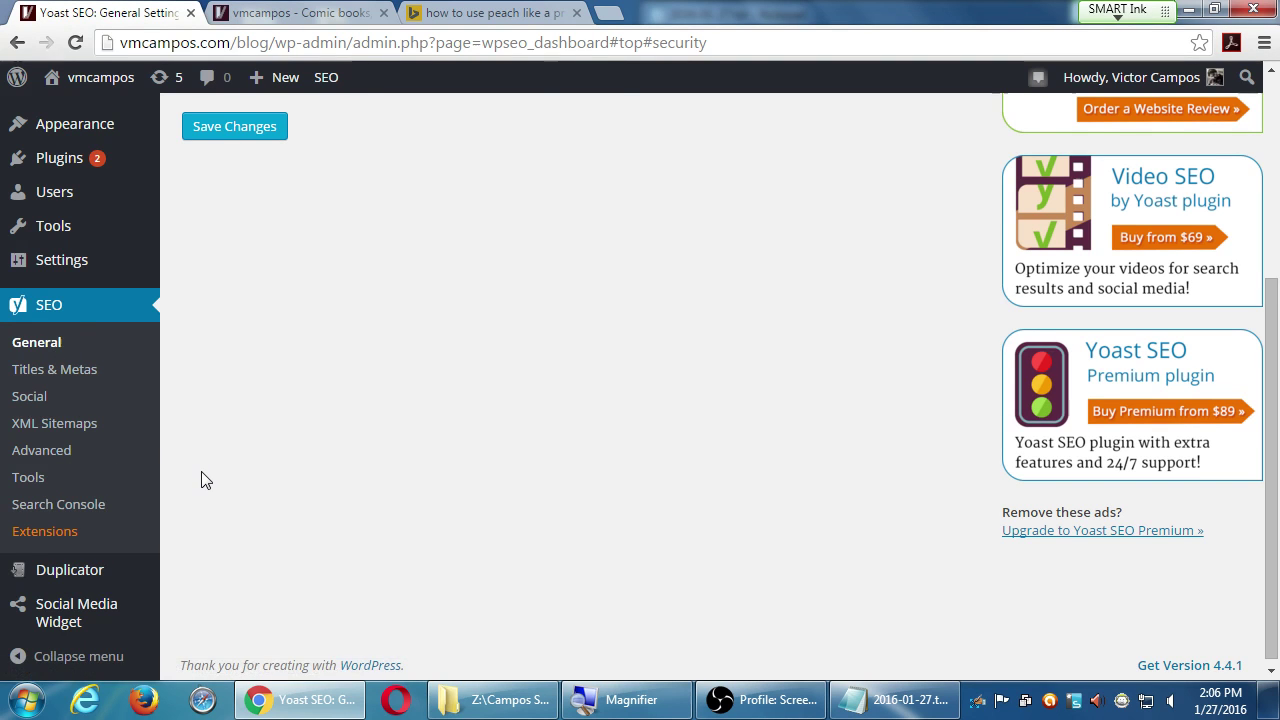
Step: Open the site's list of pages to view its SEO column, followed by the list of posts
scroll(203, 481, up, 2)
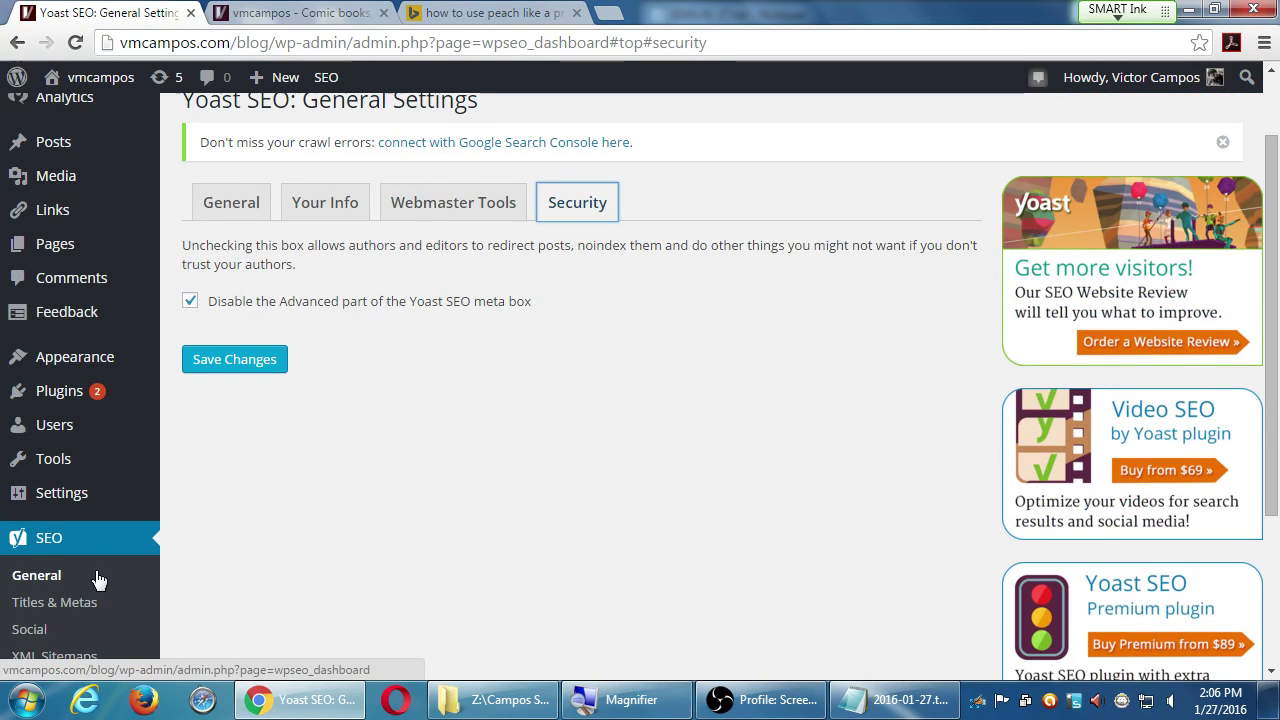
scroll(98, 580, up, 1)
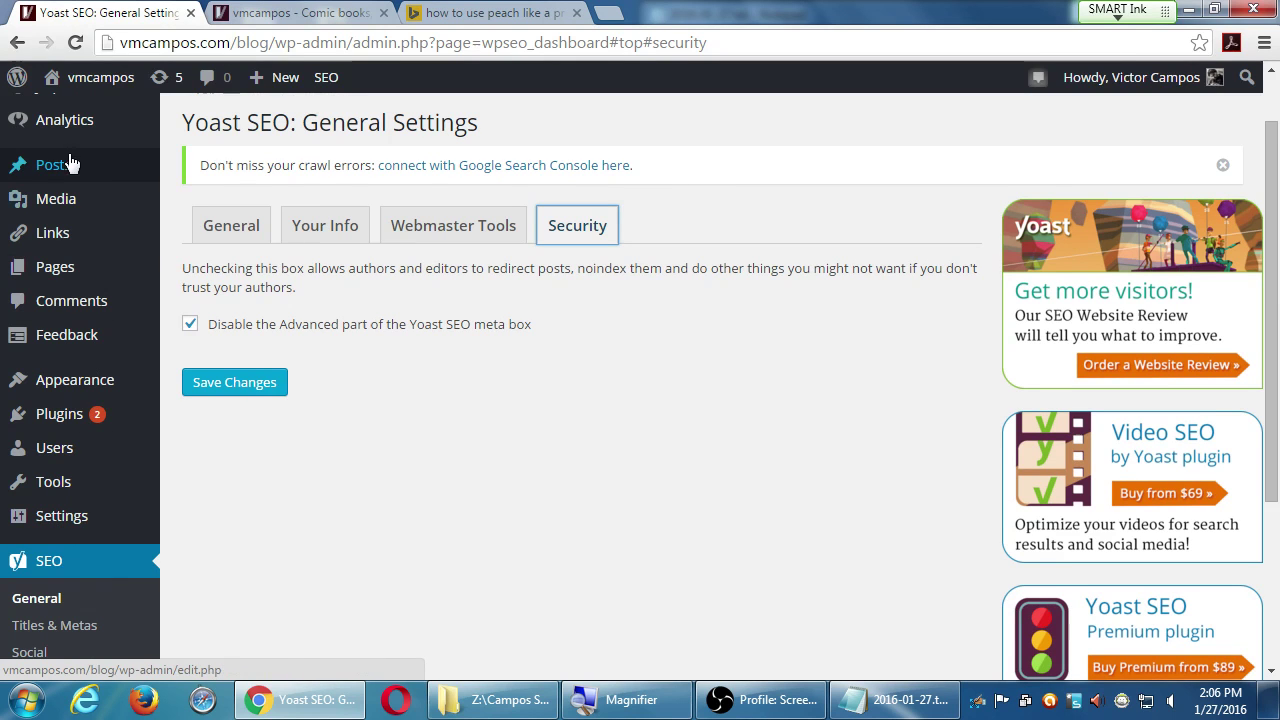
click(68, 275)
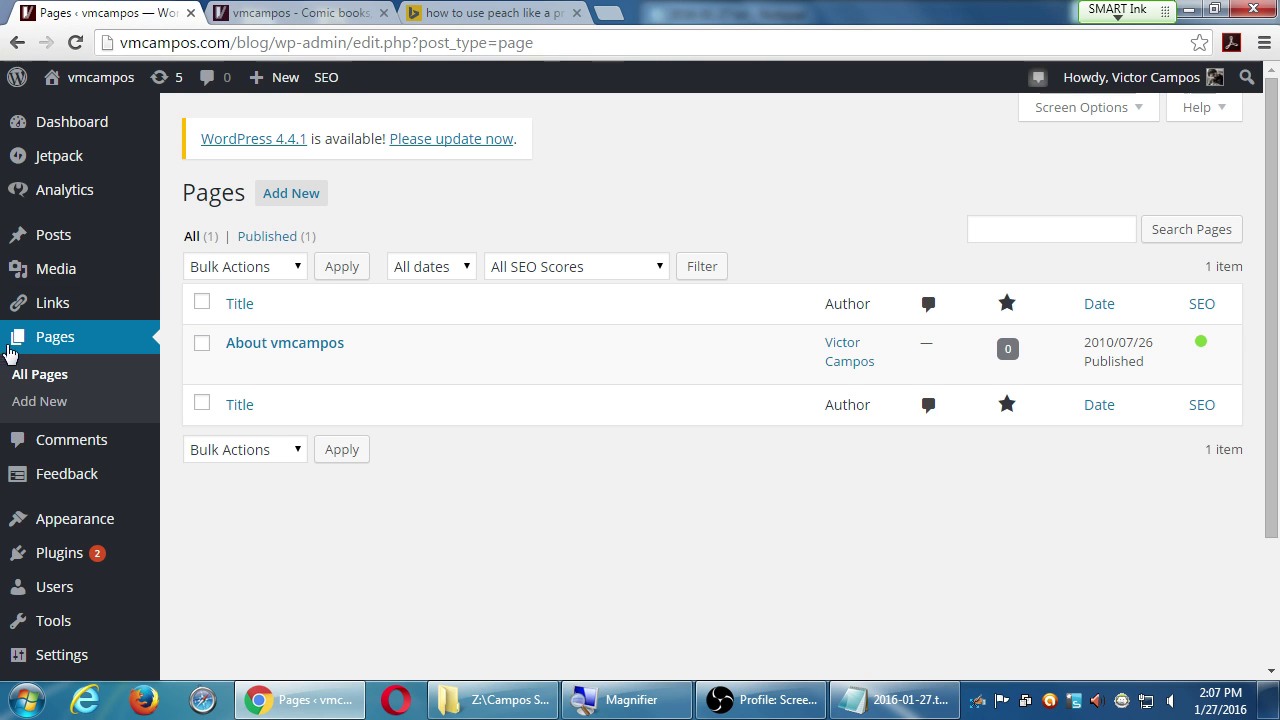
click(73, 245)
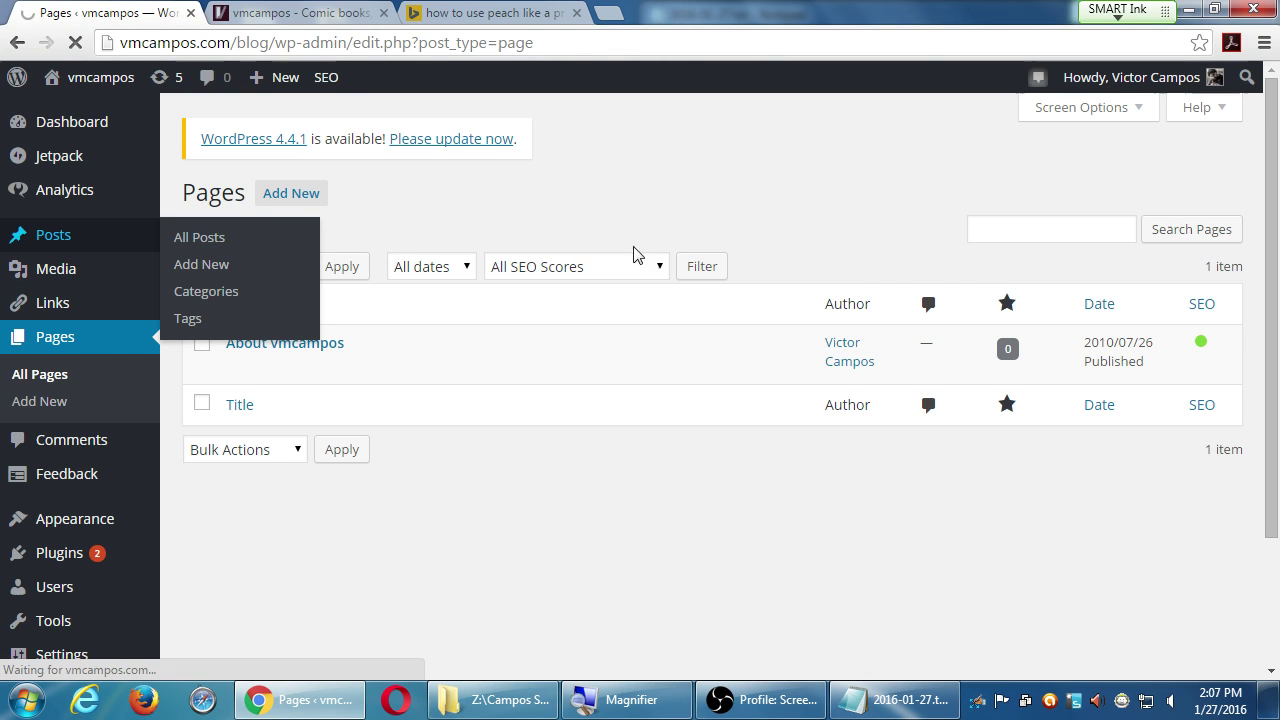
Step: Examine the SEO score indicators and SEO titles of the published and draft posts throughout the posts list
scroll(1235, 392, down, 5)
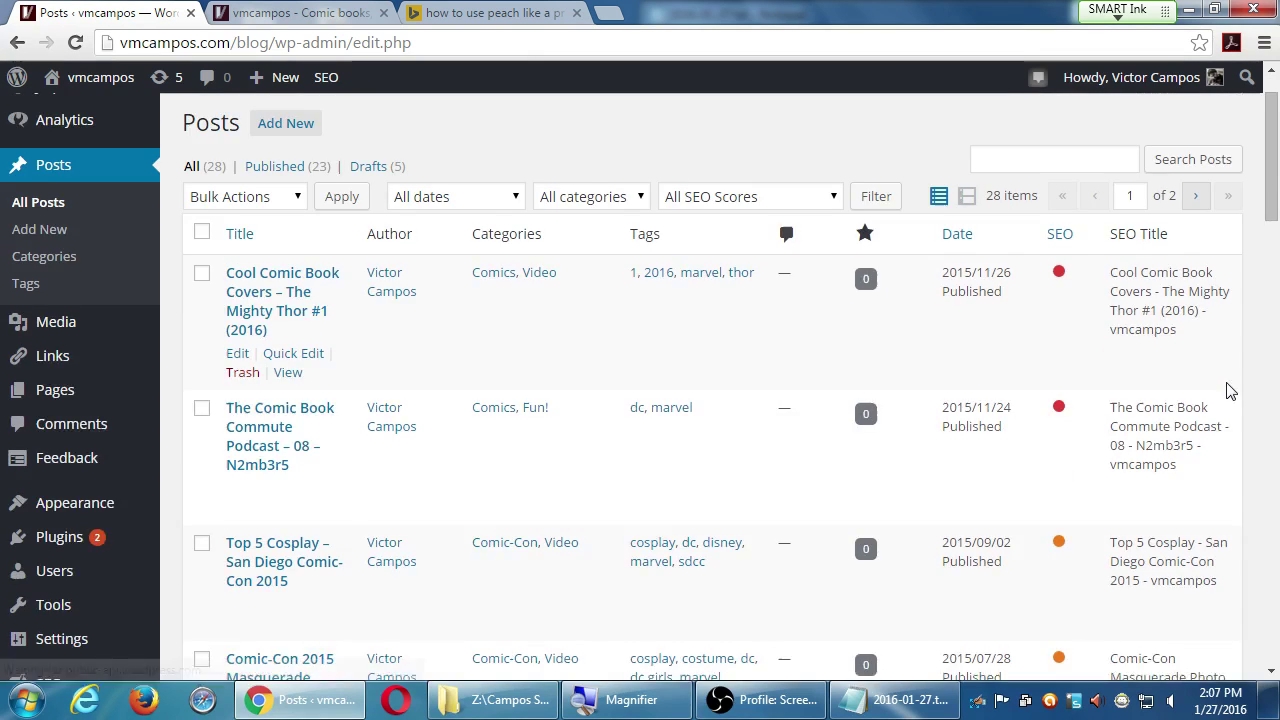
scroll(1230, 392, down, 15)
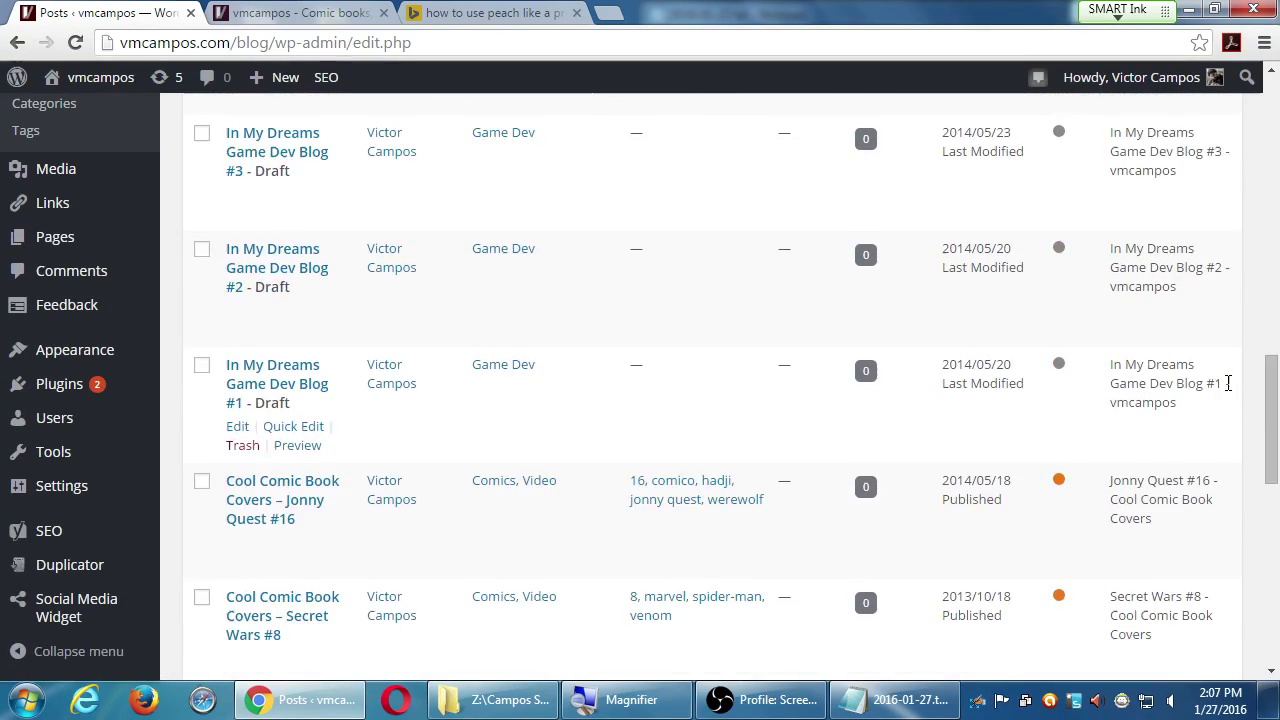
scroll(1230, 392, up, 1)
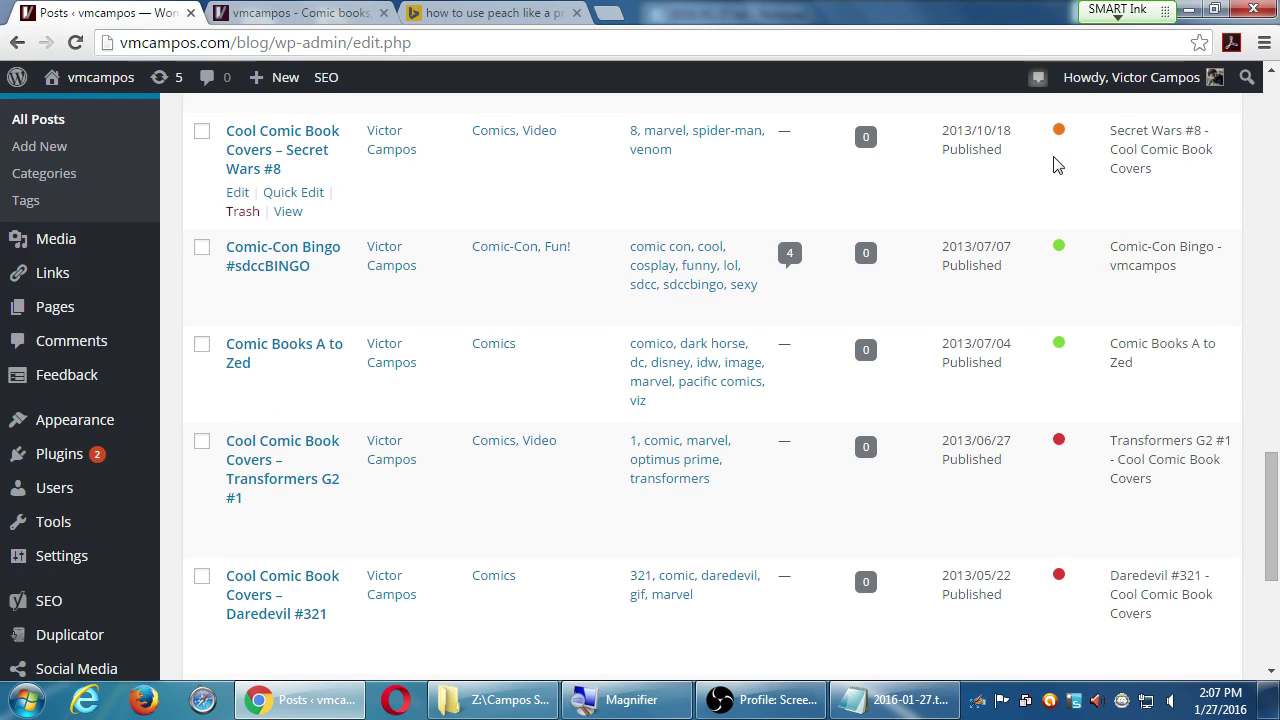
scroll(1052, 165, up, 1)
scroll(1045, 480, down, 3)
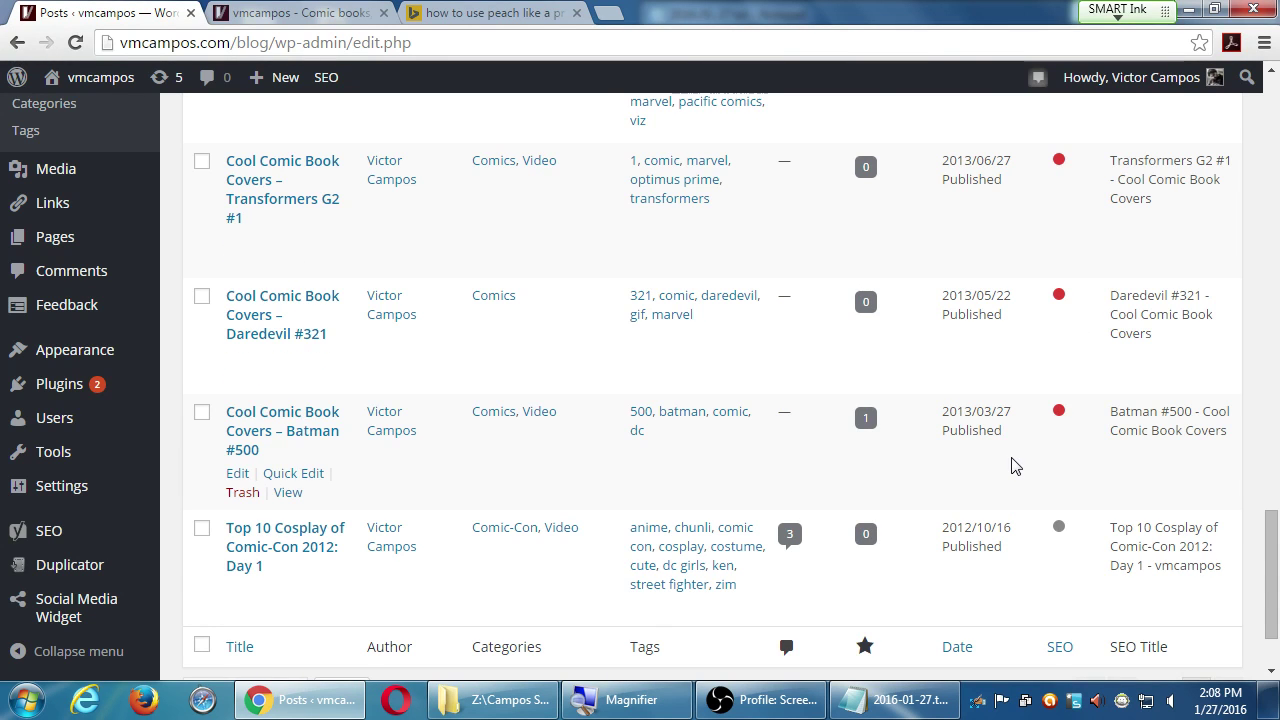
scroll(1015, 466, up, 1)
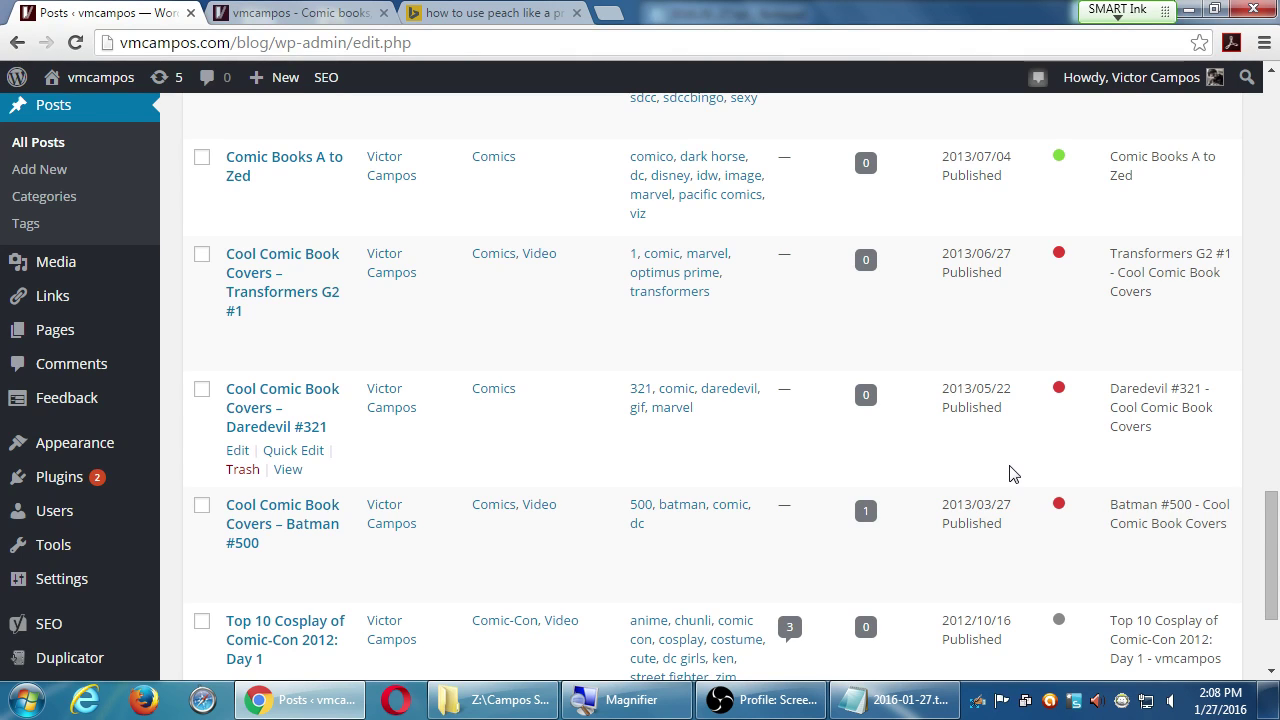
scroll(1010, 474, down, 1)
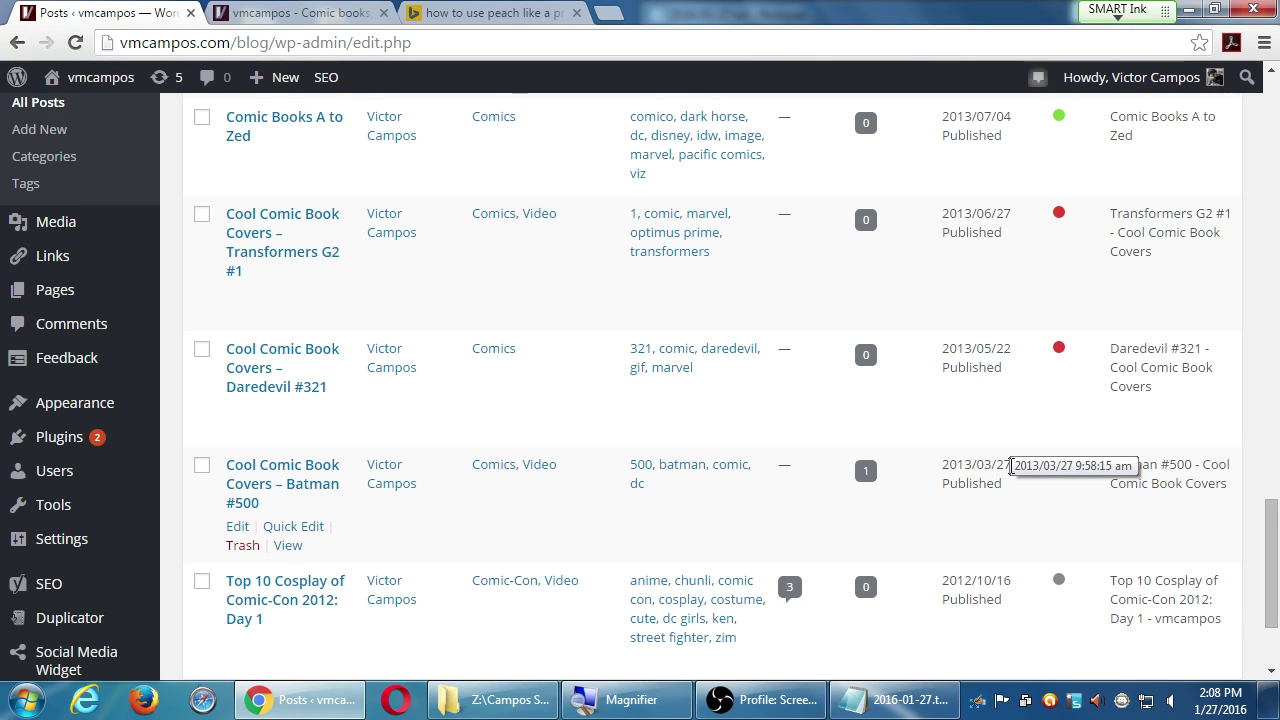
scroll(1010, 470, up, 15)
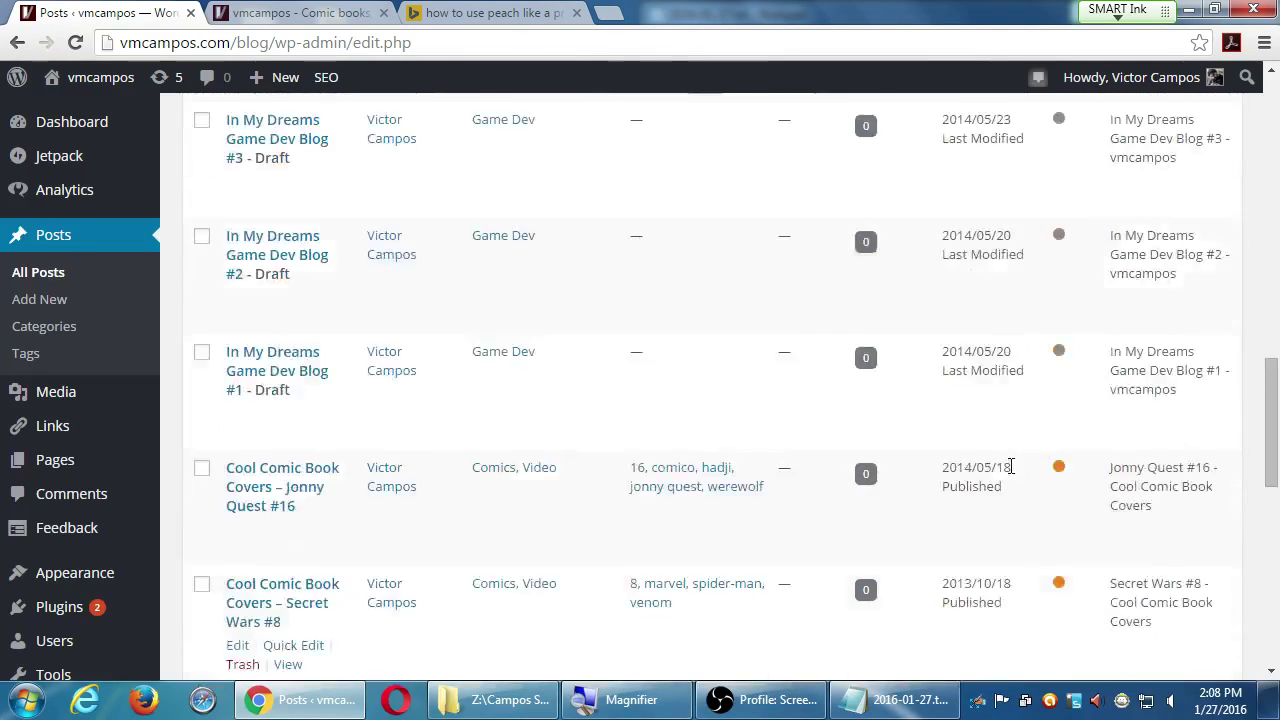
scroll(1010, 474, up, 20)
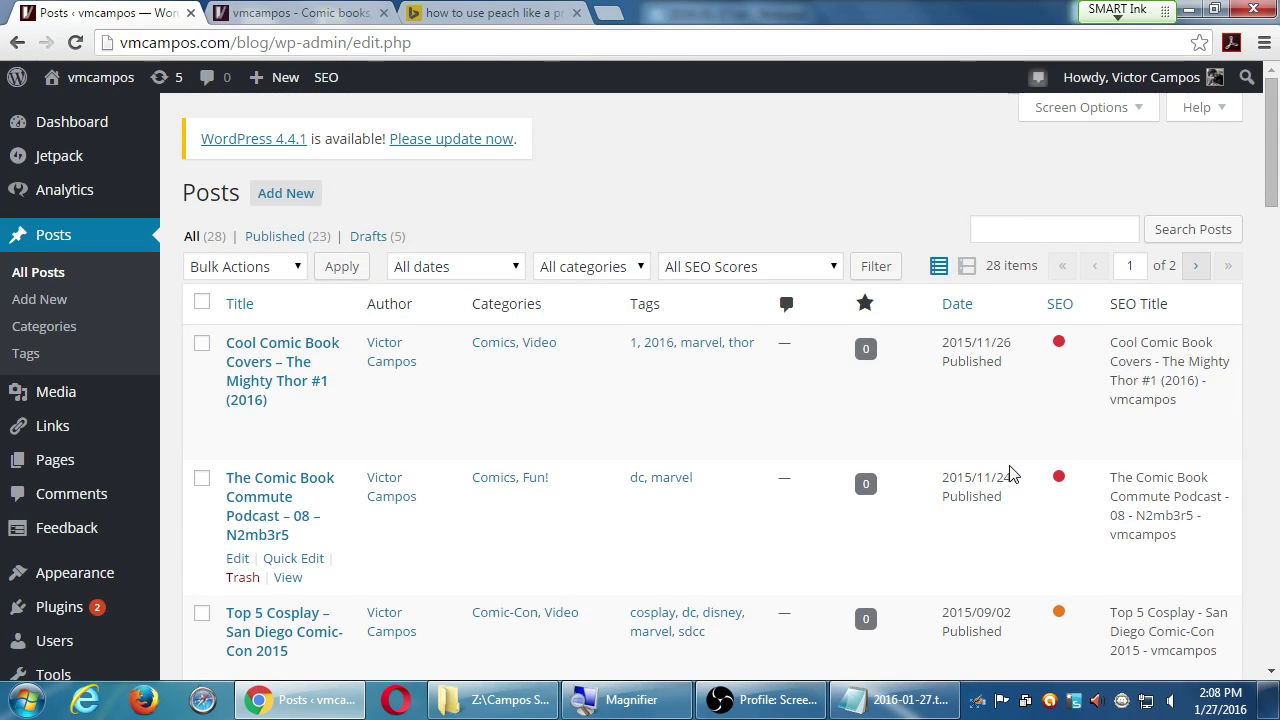
scroll(1010, 474, down, 1)
scroll(1010, 474, down, 20)
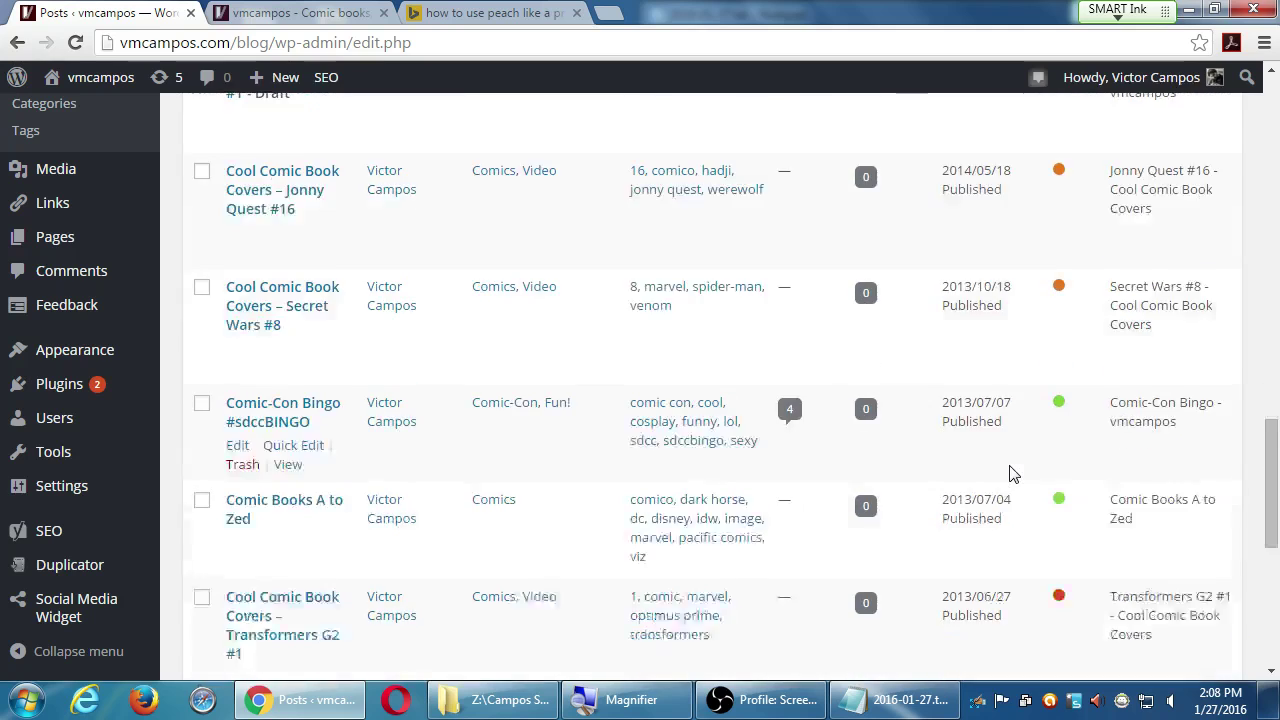
scroll(1010, 470, up, 10)
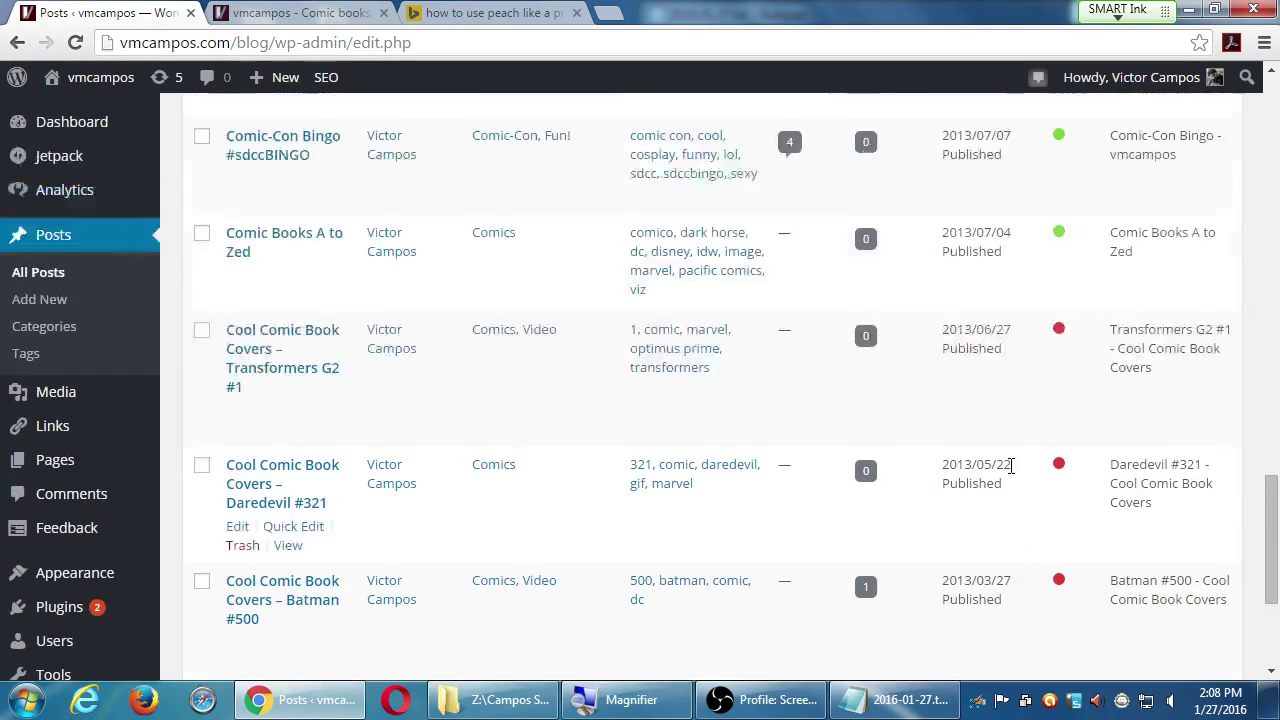
scroll(1010, 468, up, 12)
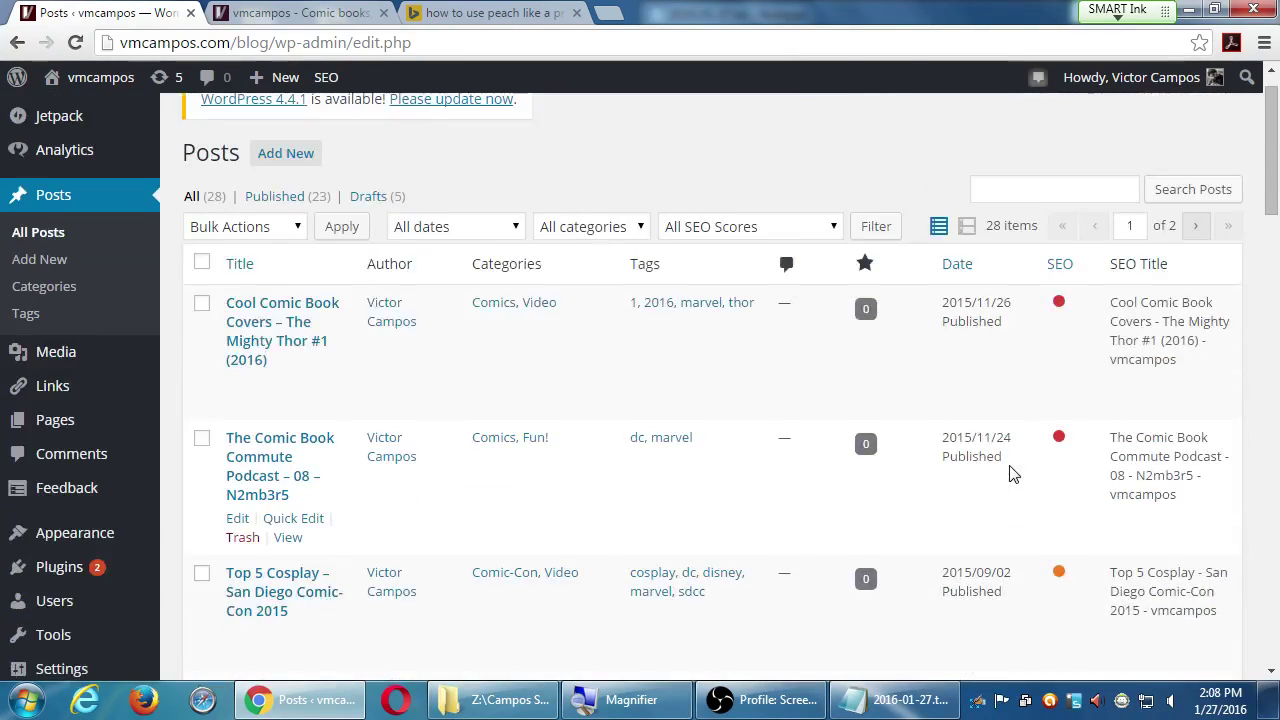
scroll(1010, 474, down, 10)
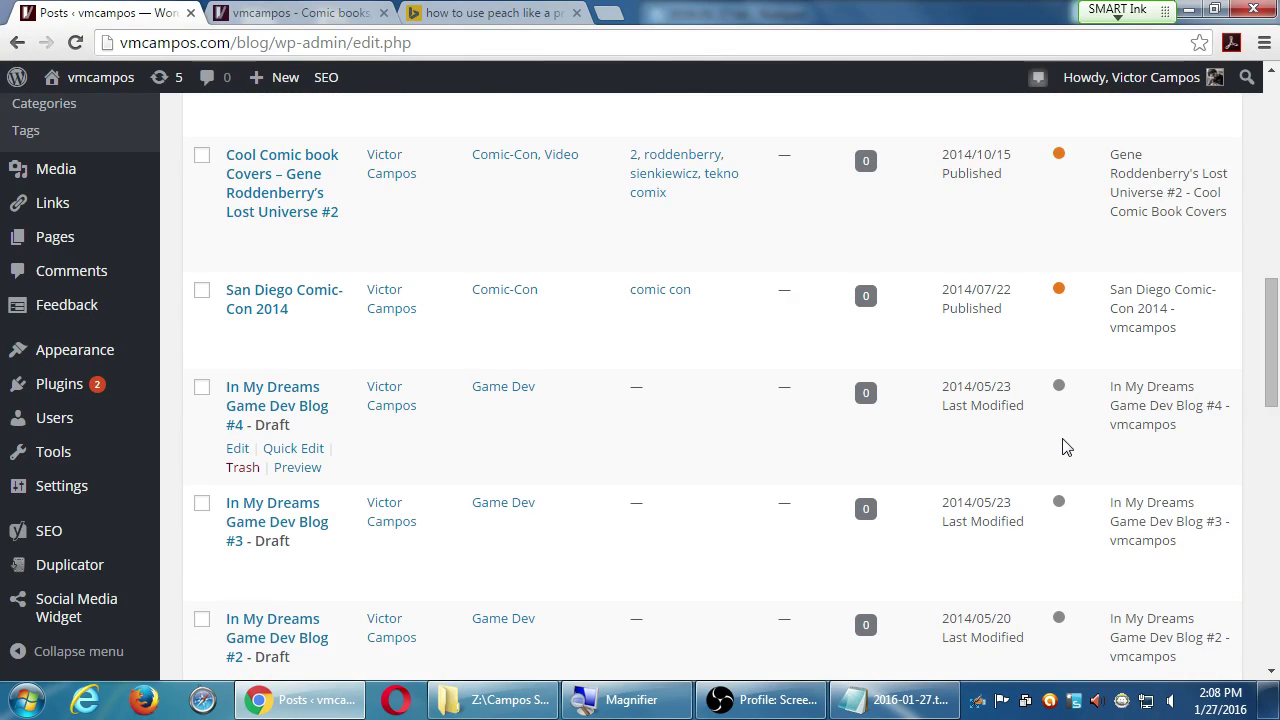
Step: Open the post "Cool Comic Book Covers – The Mighty Thor #1 (2016)" for editing and go to its Yoast SEO section
scroll(1063, 445, up, 10)
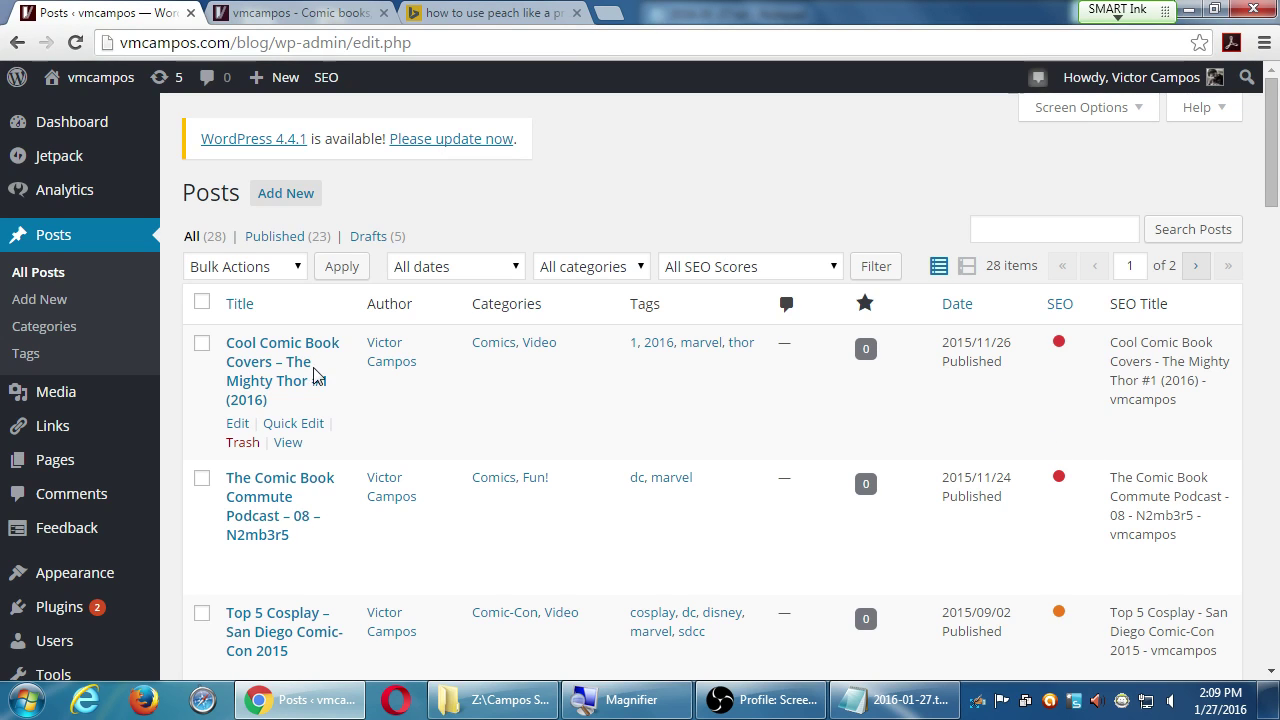
click(238, 428)
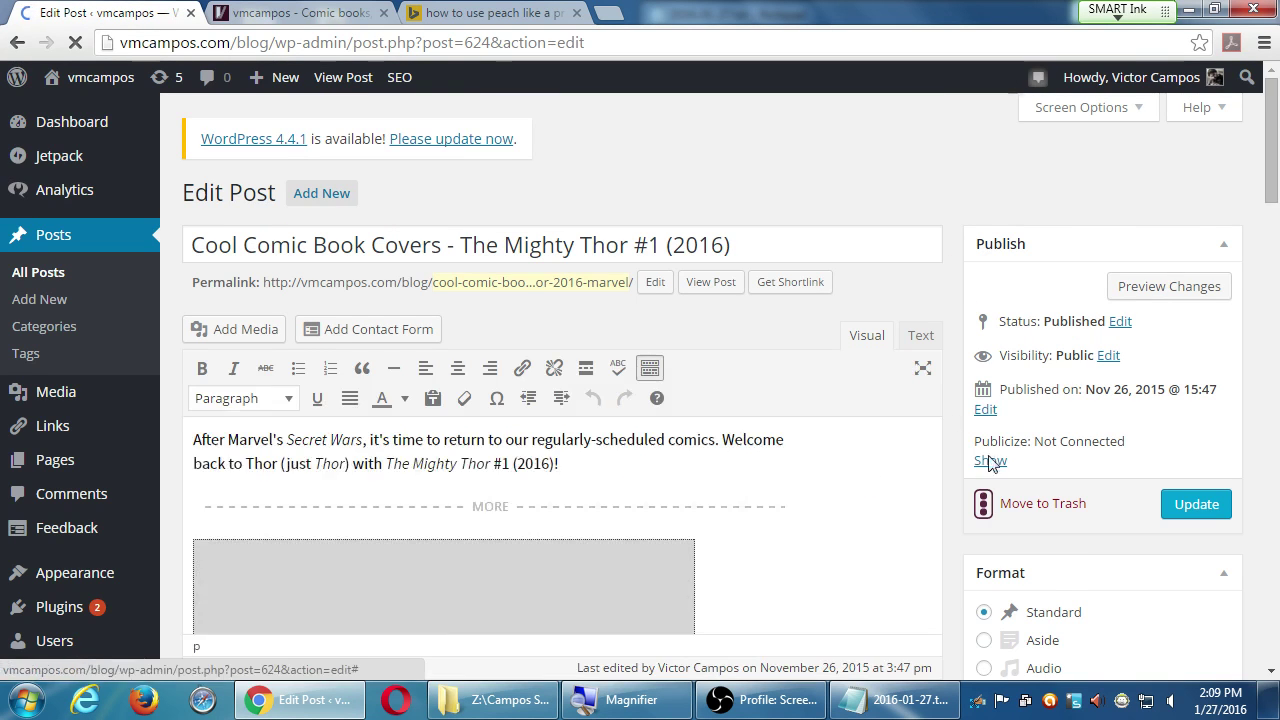
scroll(990, 457, down, 2)
scroll(990, 457, down, 8)
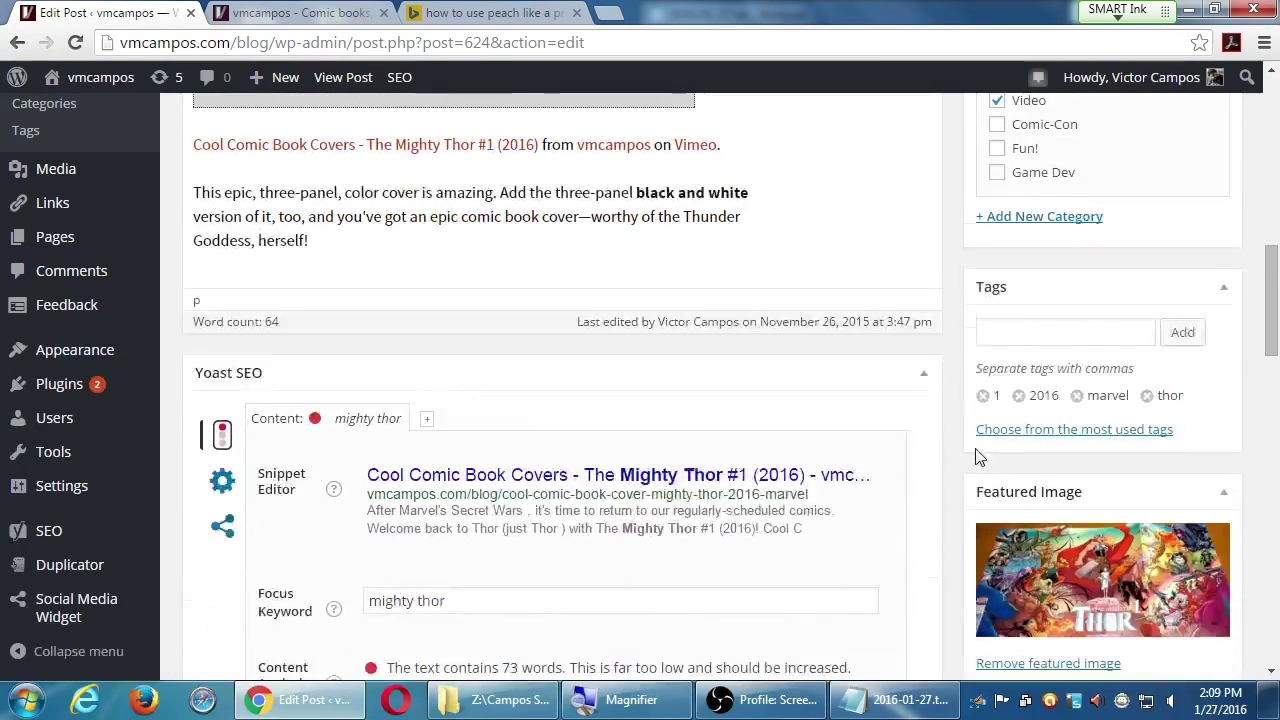
scroll(975, 447, down, 2)
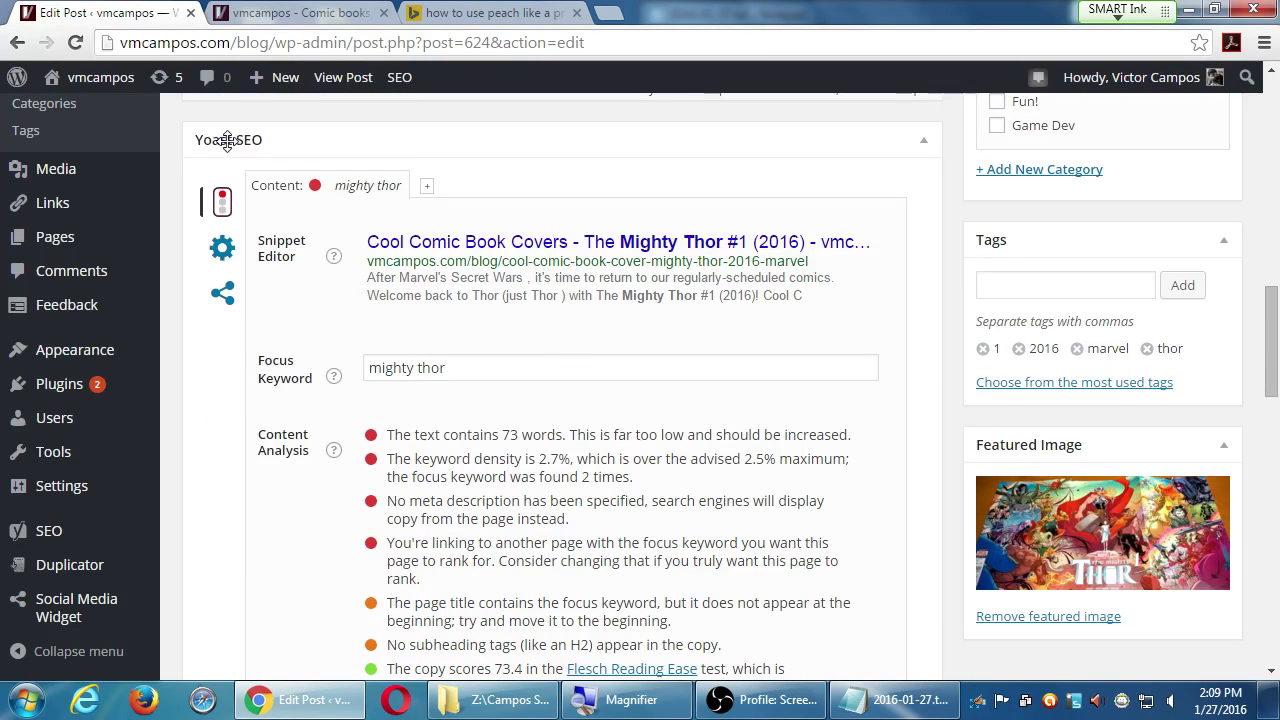
Step: Collapse and re-expand the post's Yoast SEO section, and review its Snippet Editor, Focus Keyword and Content Analysis
click(924, 144)
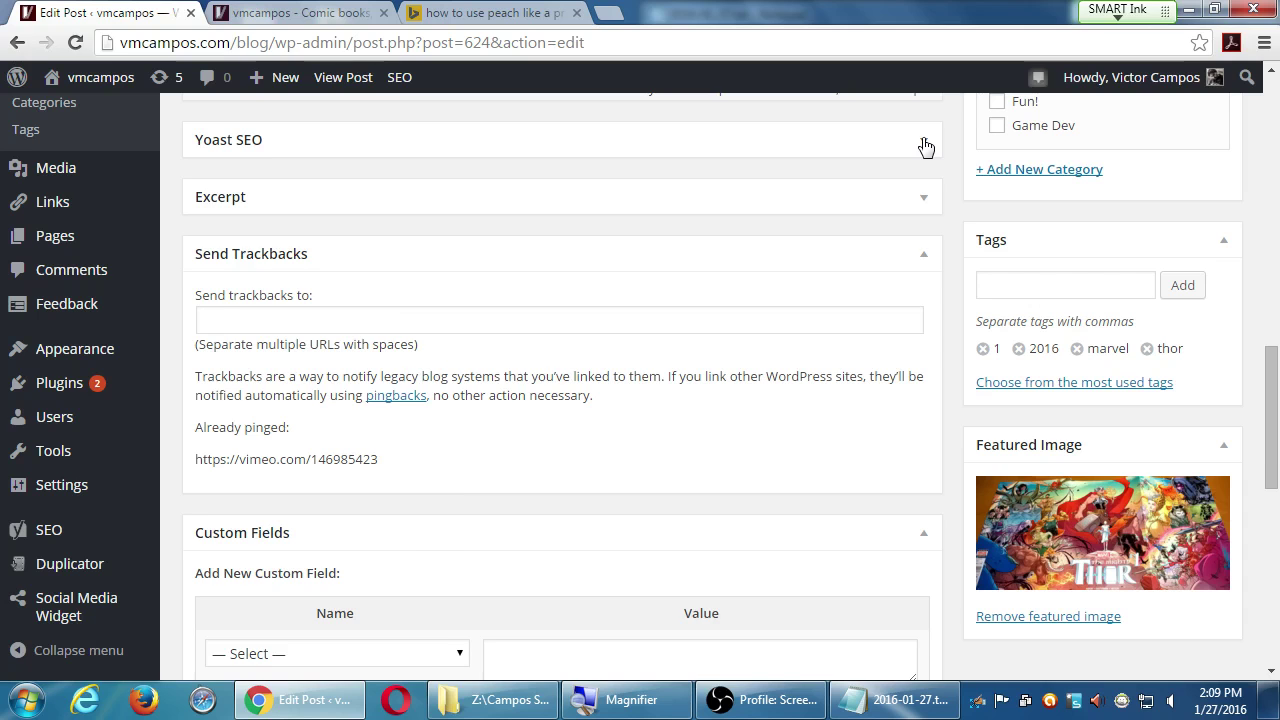
click(924, 144)
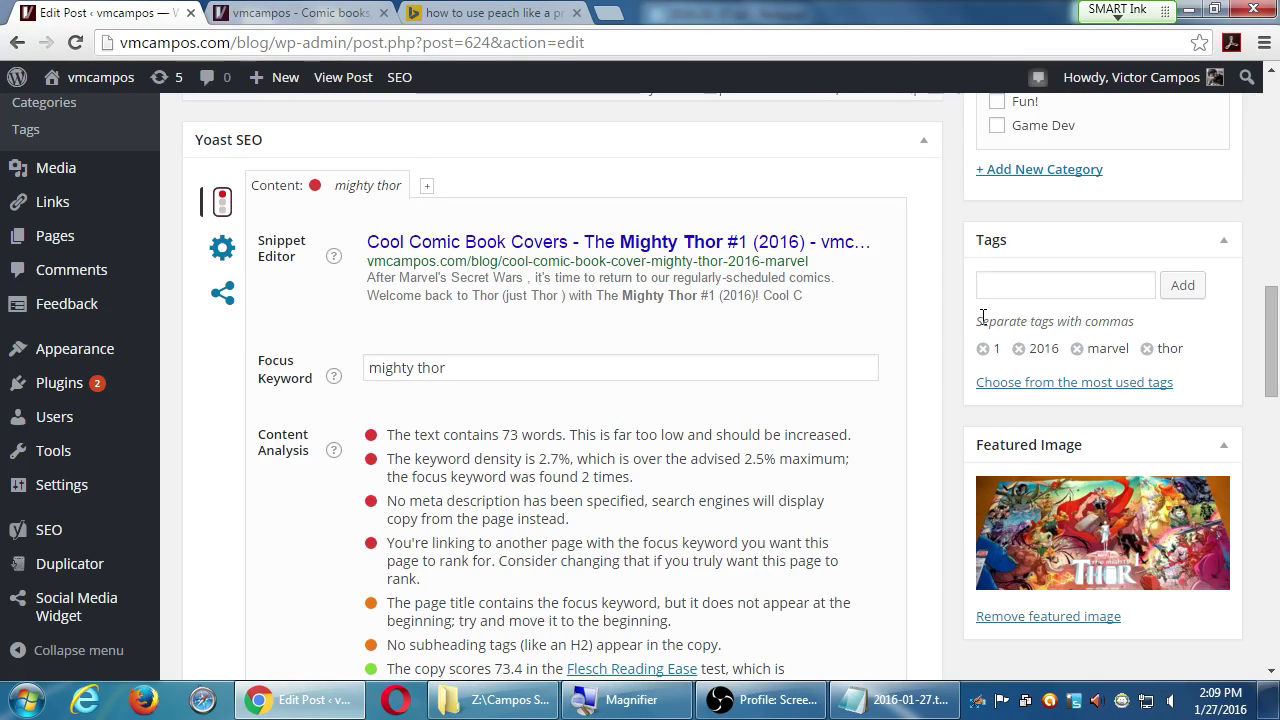
scroll(878, 358, down, 2)
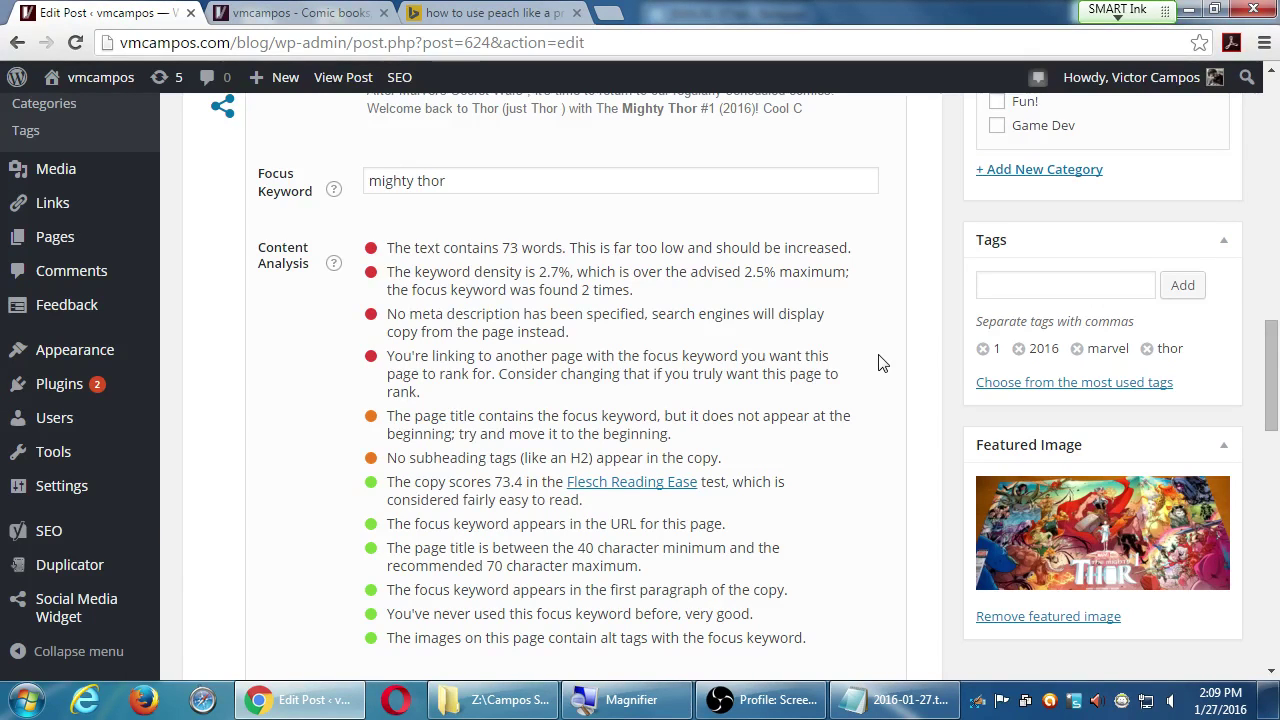
scroll(880, 363, up, 2)
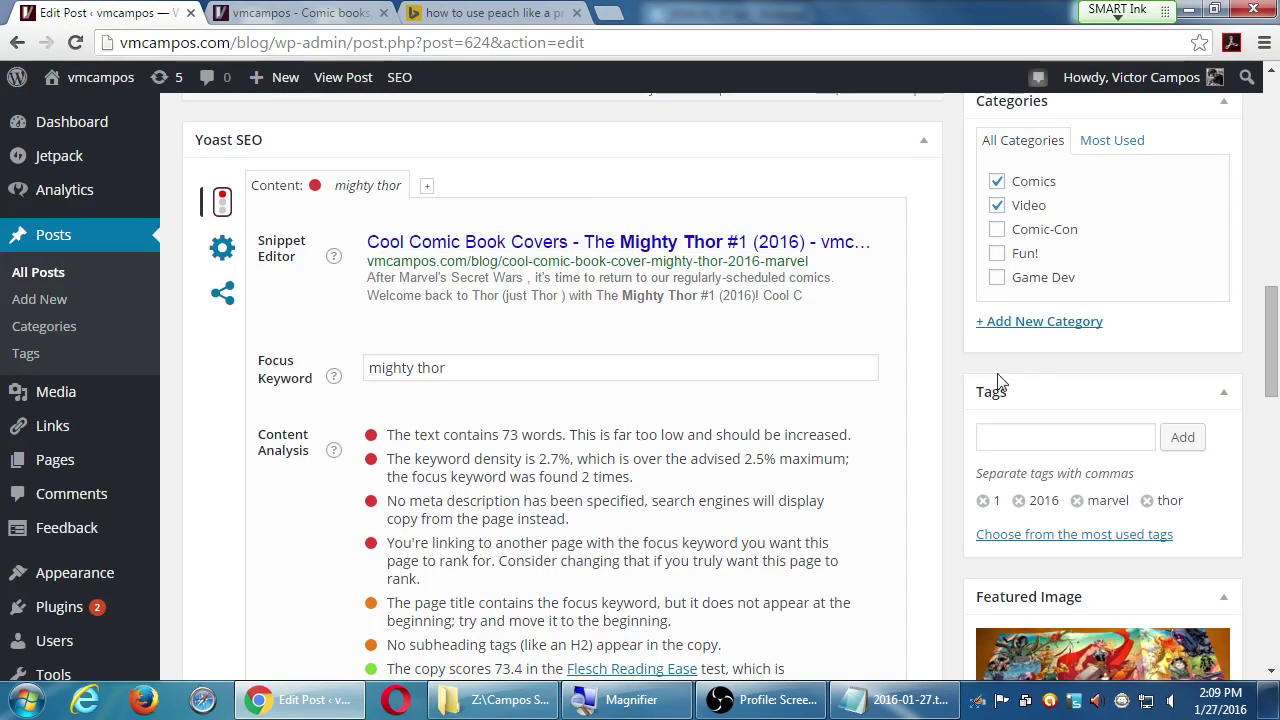
scroll(934, 451, down, 3)
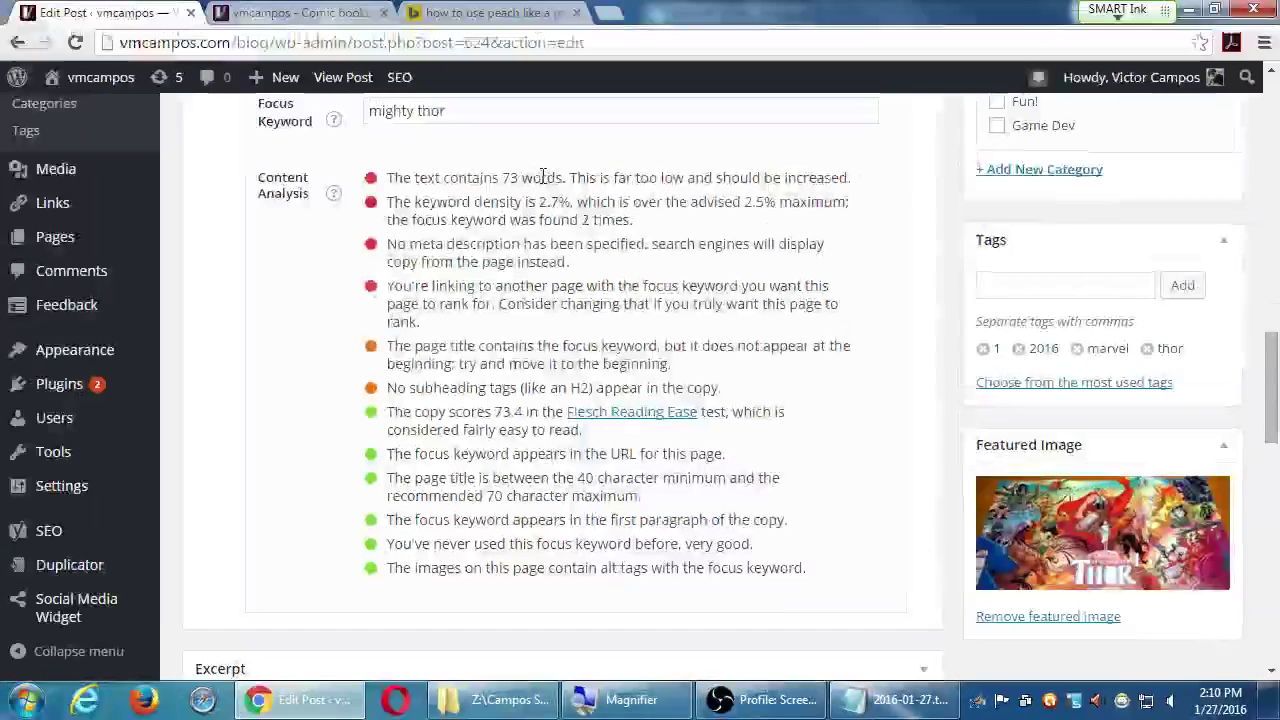
Step: Open the Mighty Thor #1 post on the public blog and examine its title, text and embedded video
click(301, 12)
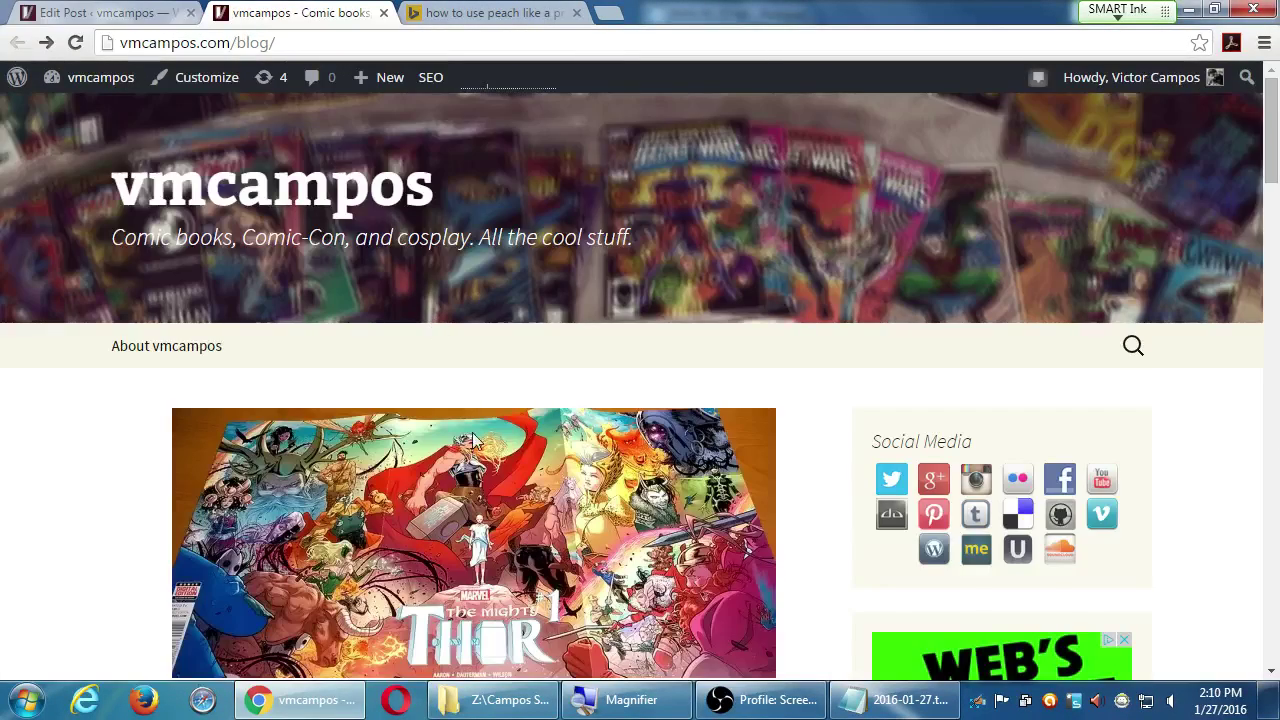
scroll(480, 490, down, 2)
click(451, 540)
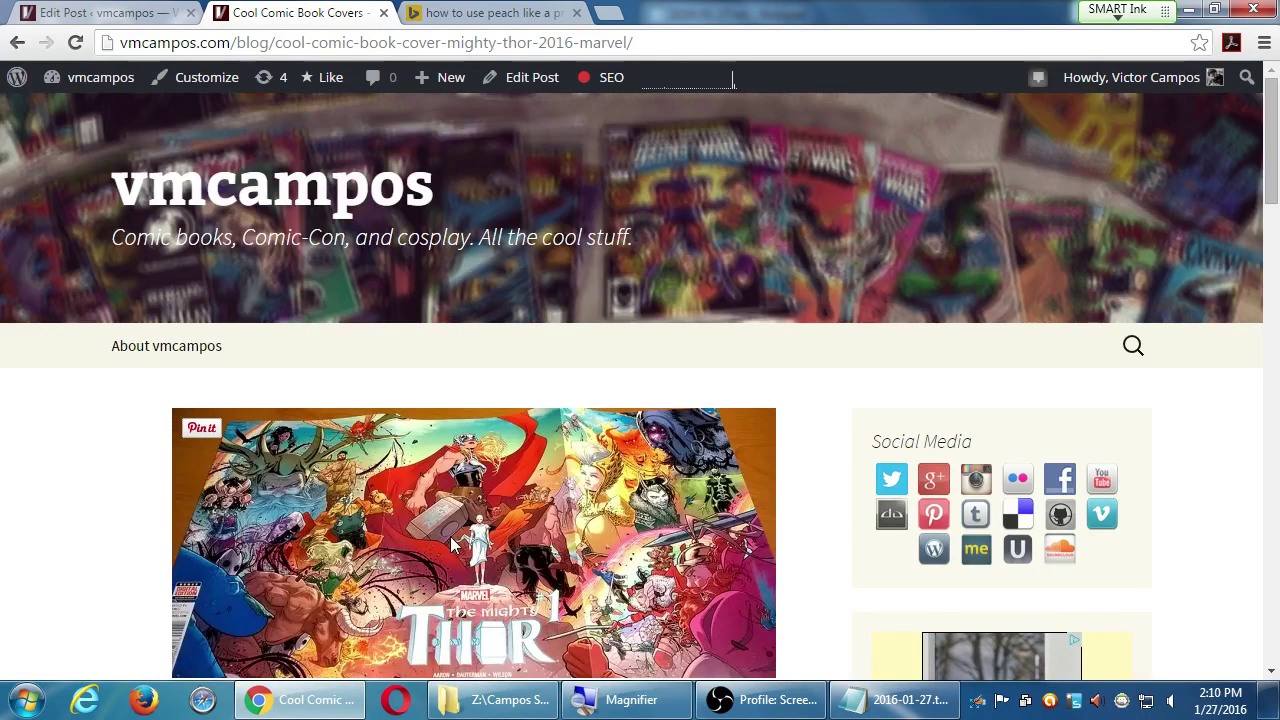
scroll(451, 545, down, 3)
scroll(451, 545, down, 3)
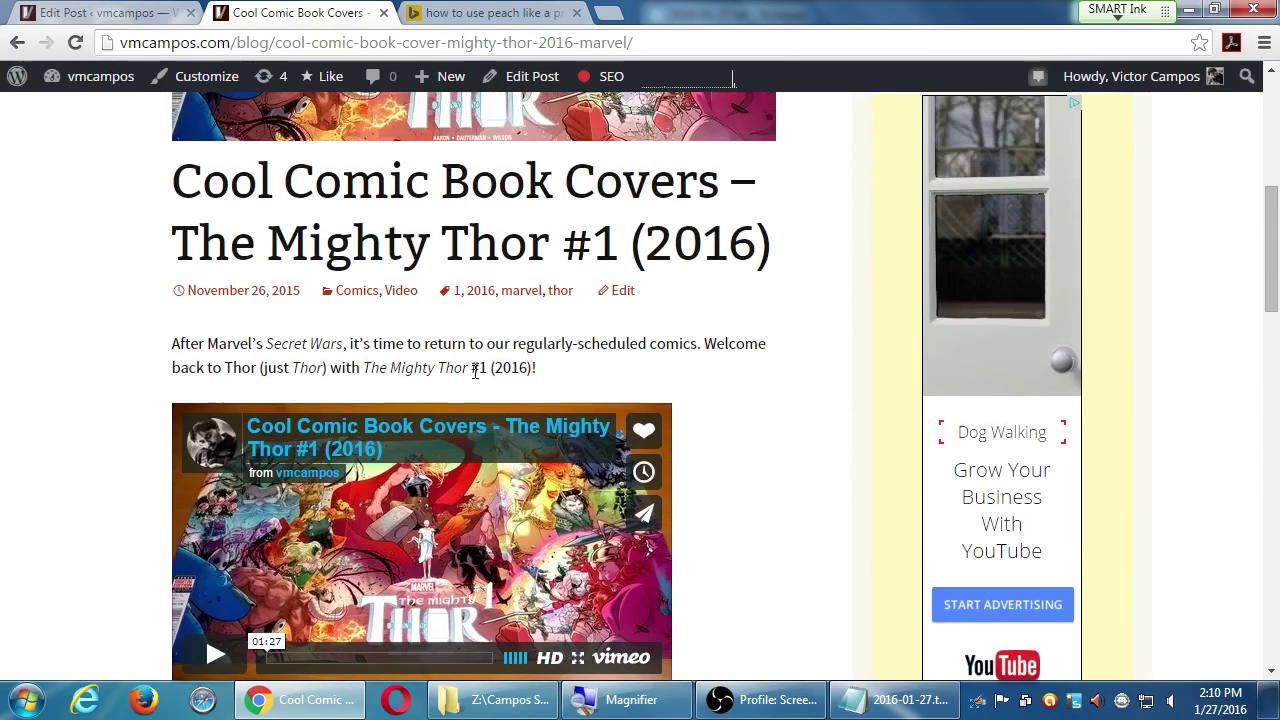
scroll(470, 420, down, 2)
scroll(517, 478, down, 1)
scroll(517, 478, down, 1)
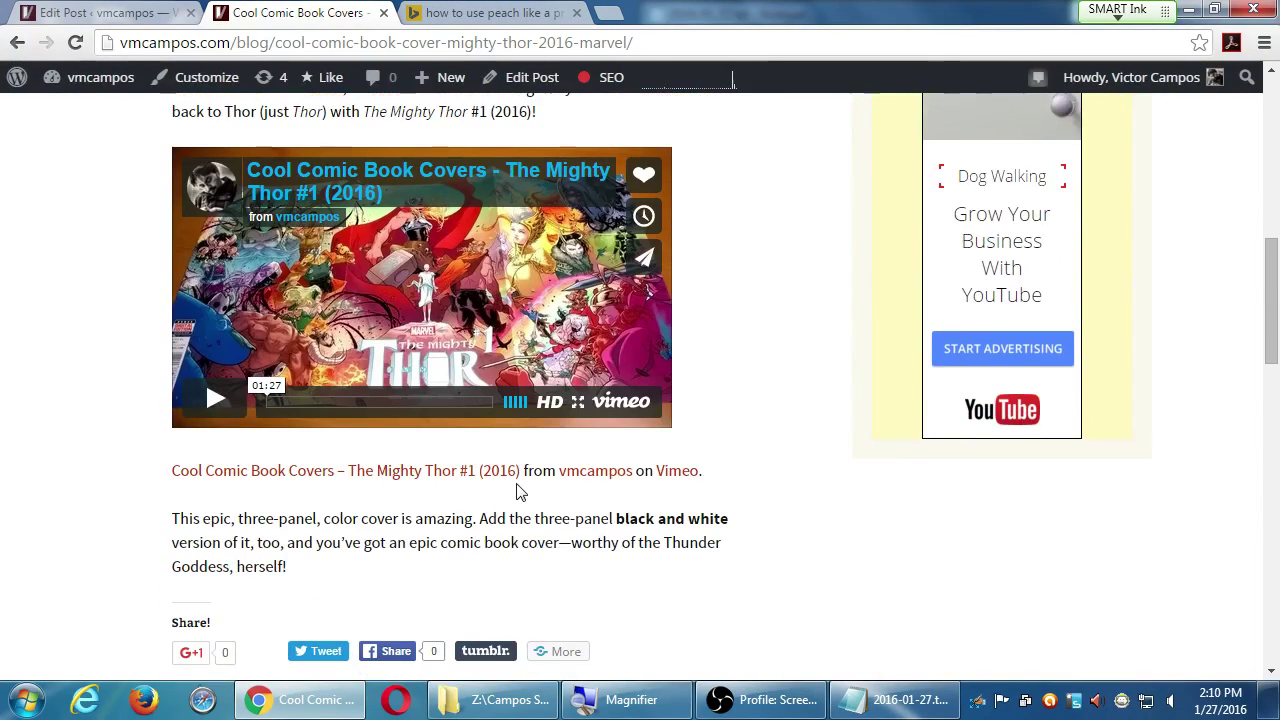
scroll(677, 463, up, 2)
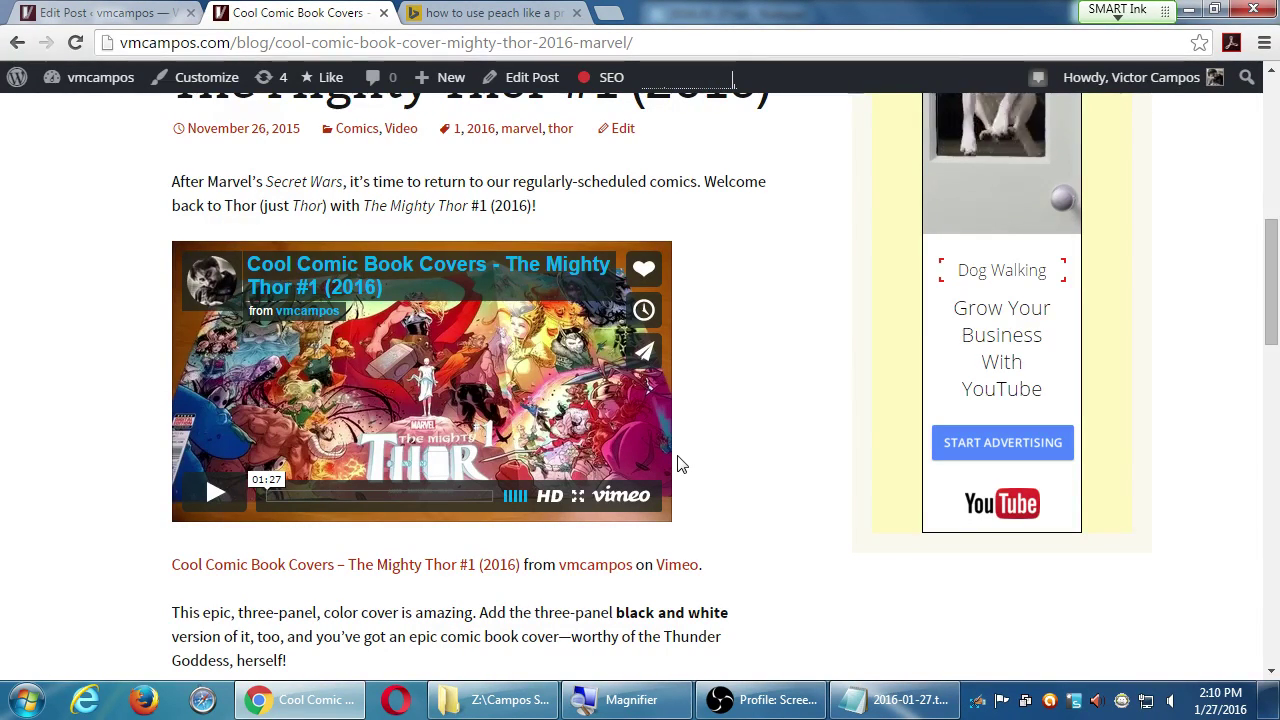
Step: Return to the post editor and compare the snippet preview and focus keyword with the word count and keyword density checks
click(80, 8)
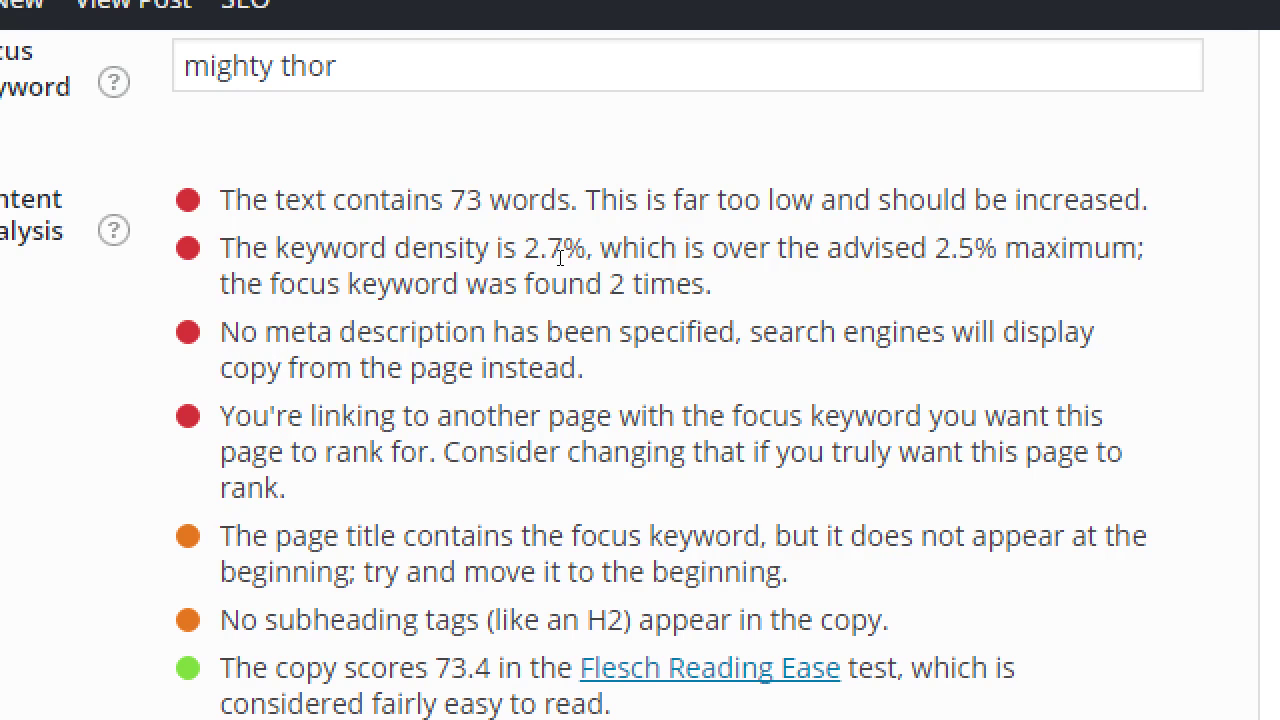
scroll(580, 262, up, 3)
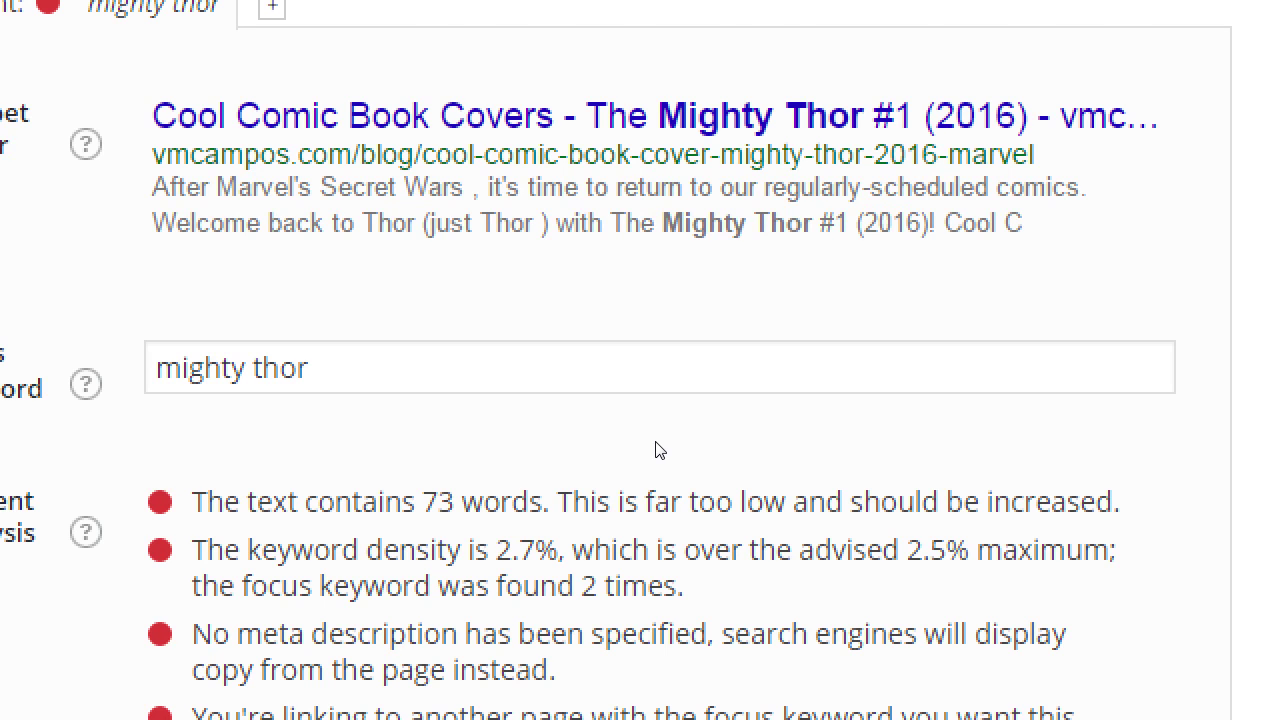
scroll(660, 450, down, 2)
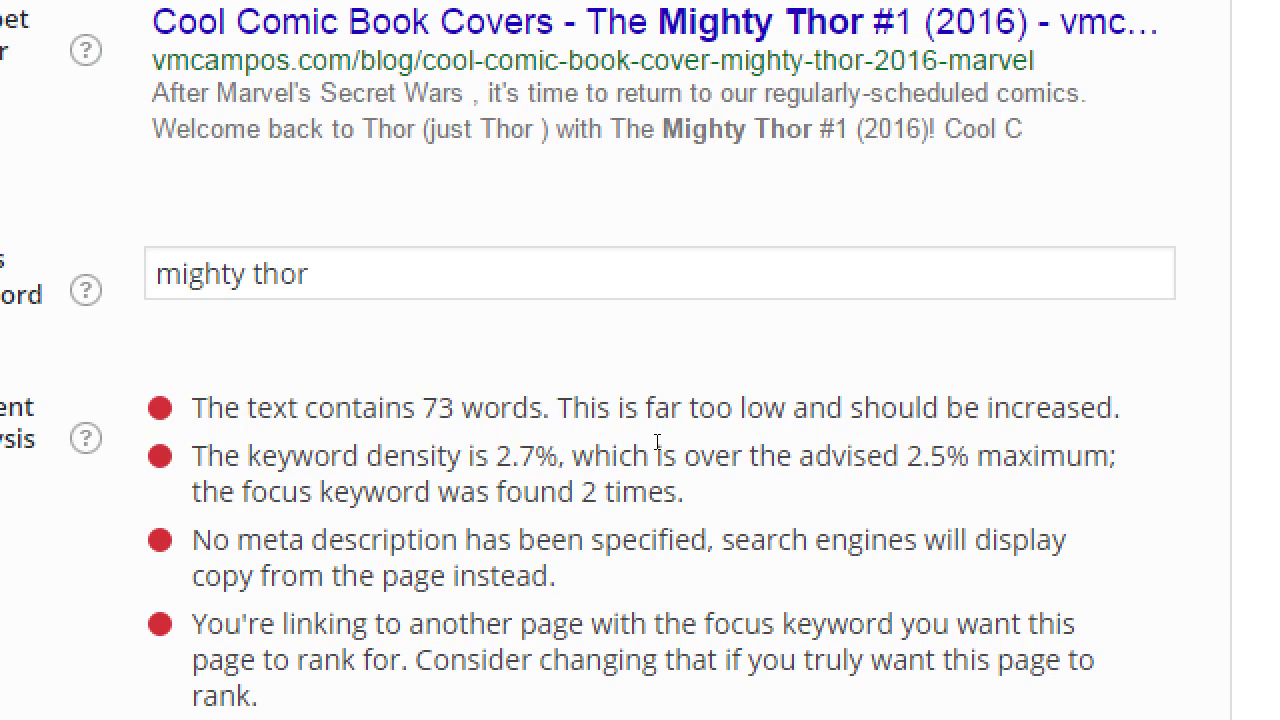
scroll(657, 443, down, 1)
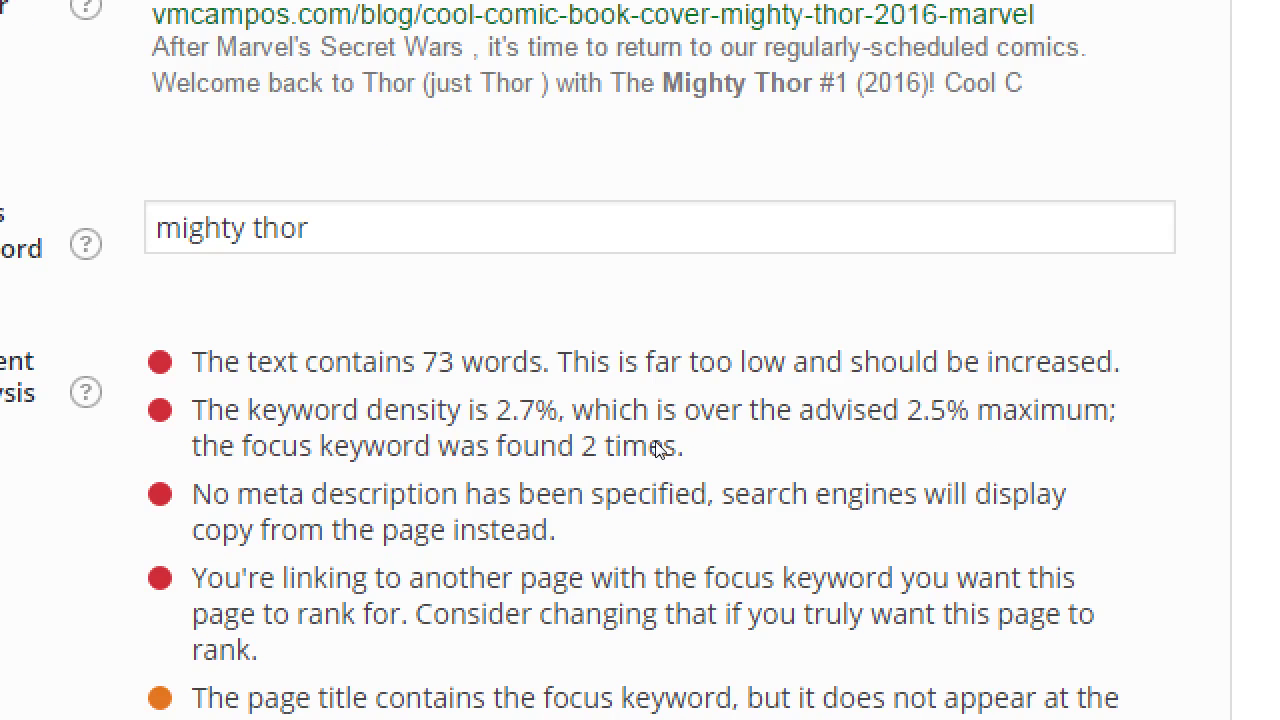
scroll(657, 445, up, 1)
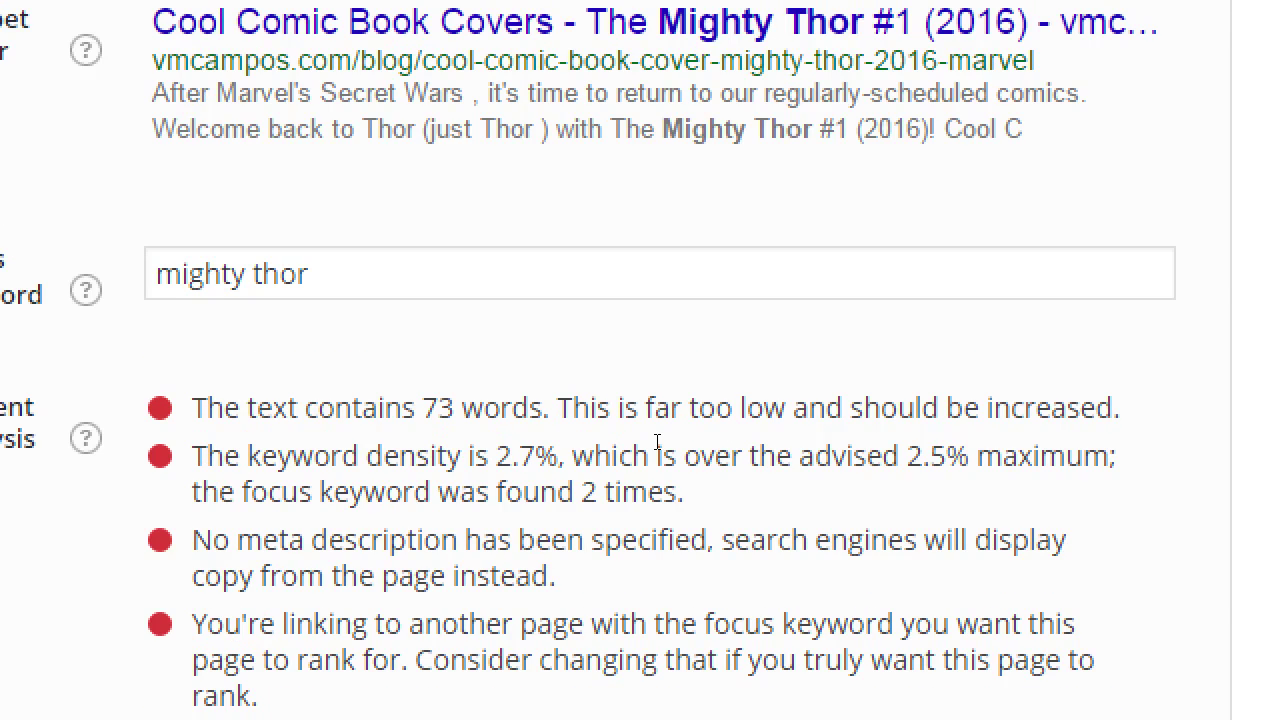
Step: Review the remaining Content Analysis checks, highlight the 40 in the page title length check, and return to the Snippet Editor
scroll(657, 443, down, 5)
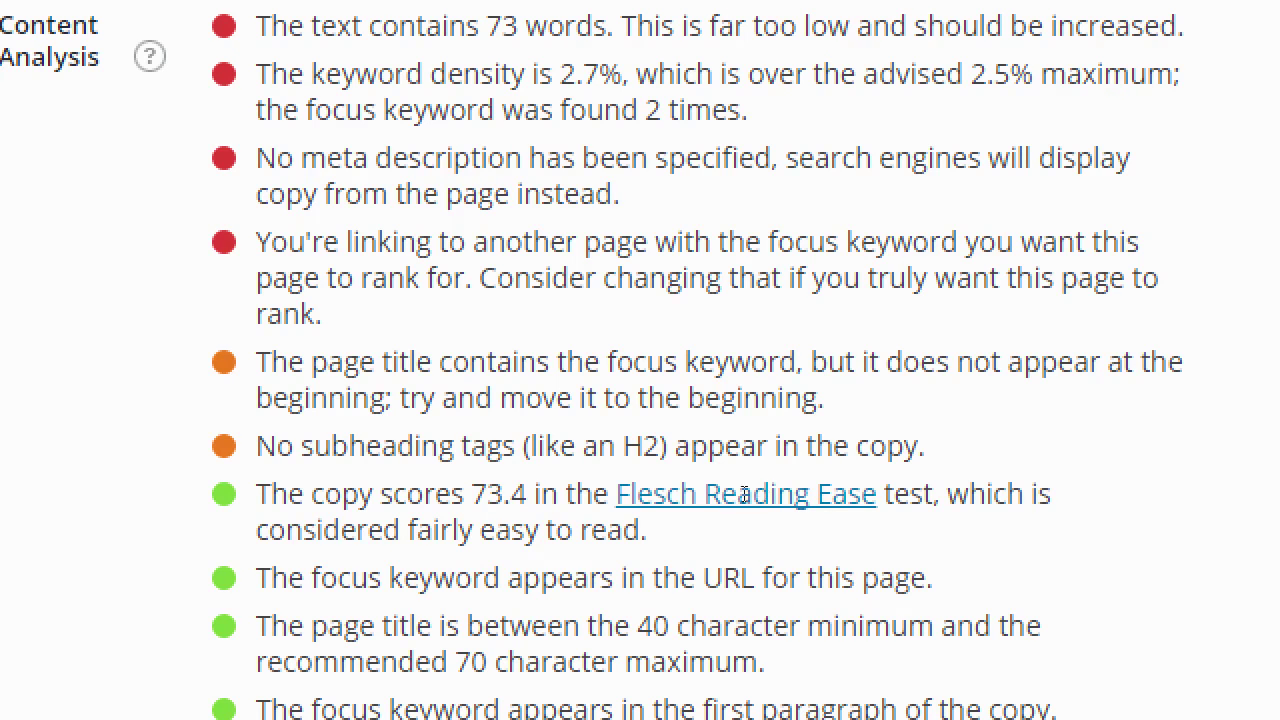
scroll(745, 495, down, 2)
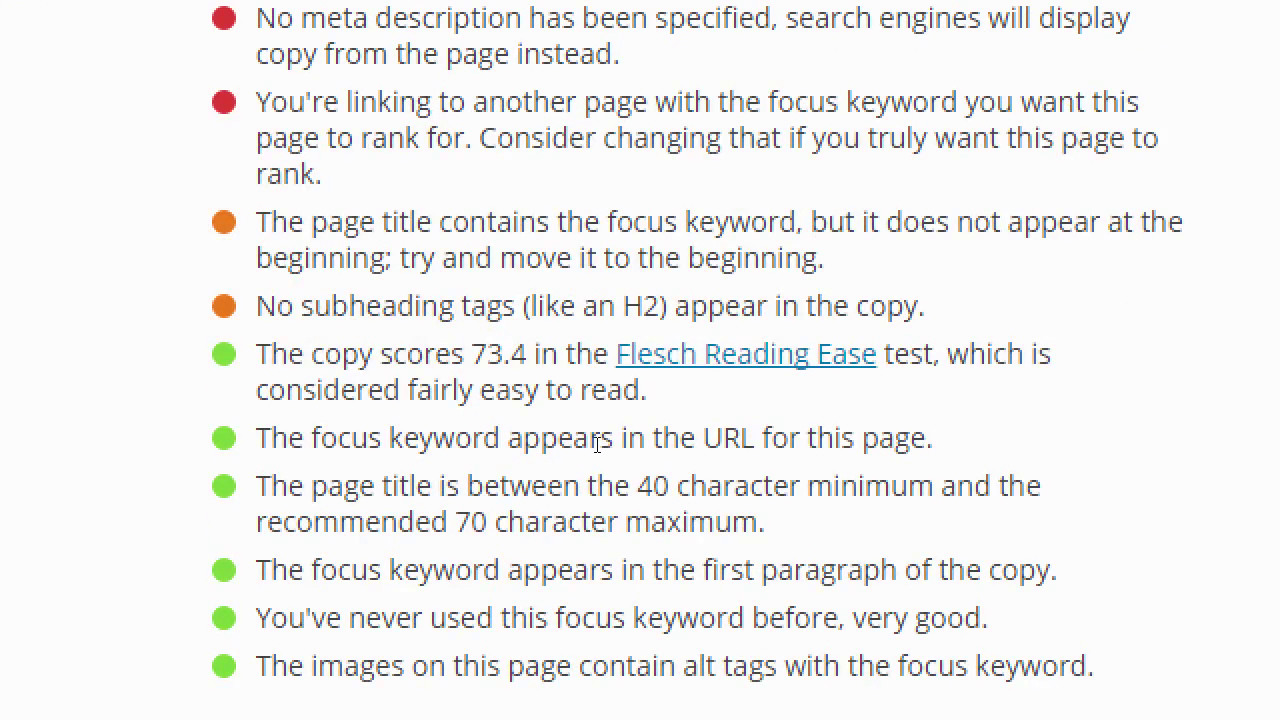
key(shift+Right)
key(shift+Right)
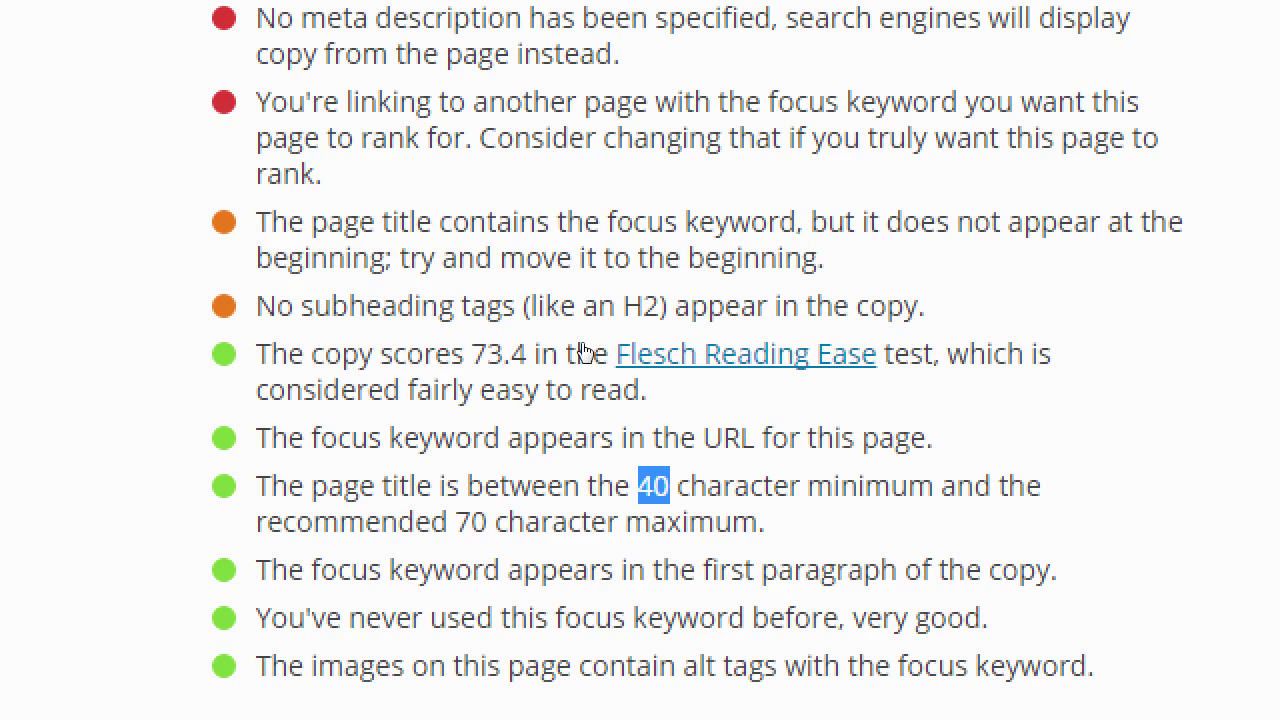
scroll(640, 350, up, 10)
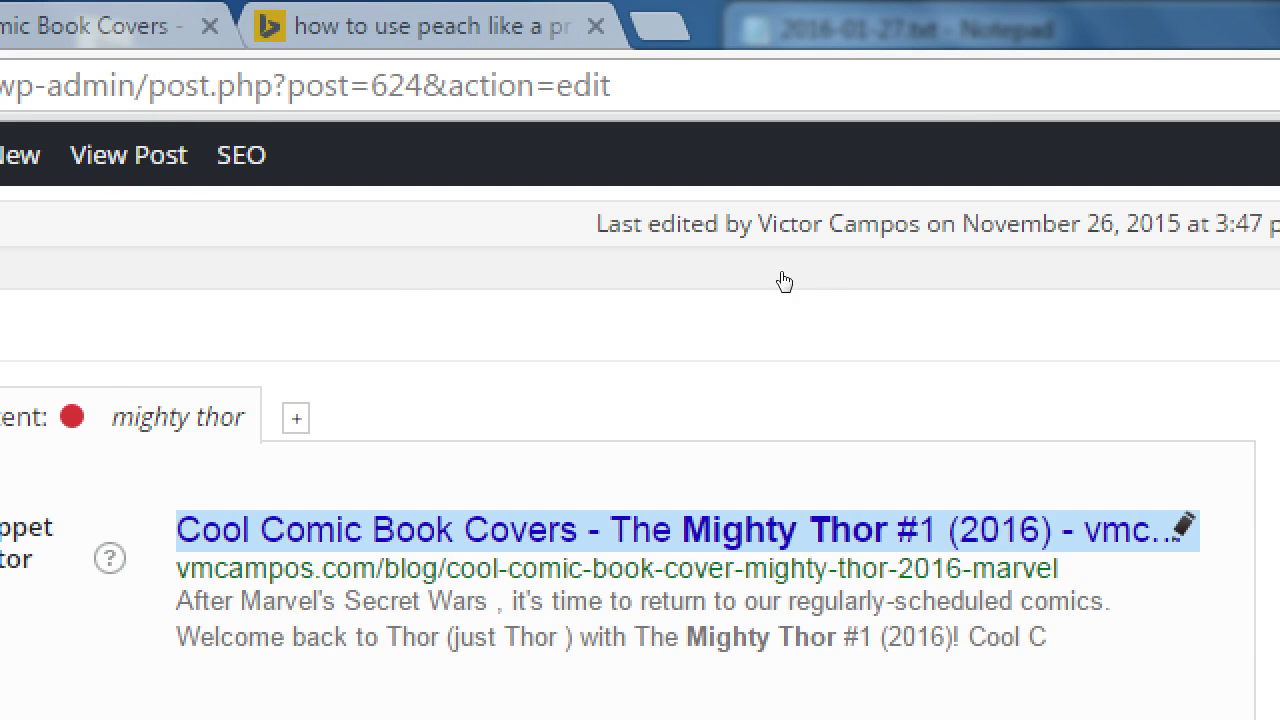
Step: Review the last Content Analysis checks, highlighting the alt tags and focus keyword reuse wording, and return to the Snippet Editor
scroll(780, 280, down, 8)
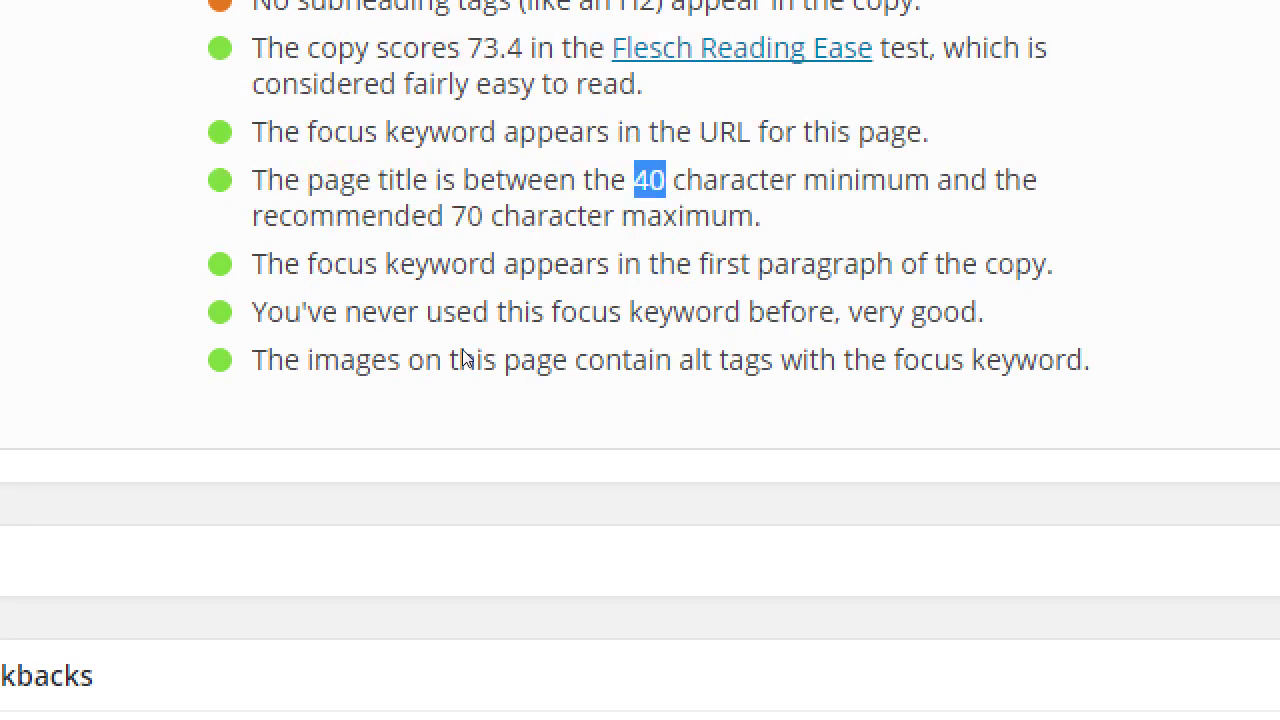
drag(425, 290, 647, 291)
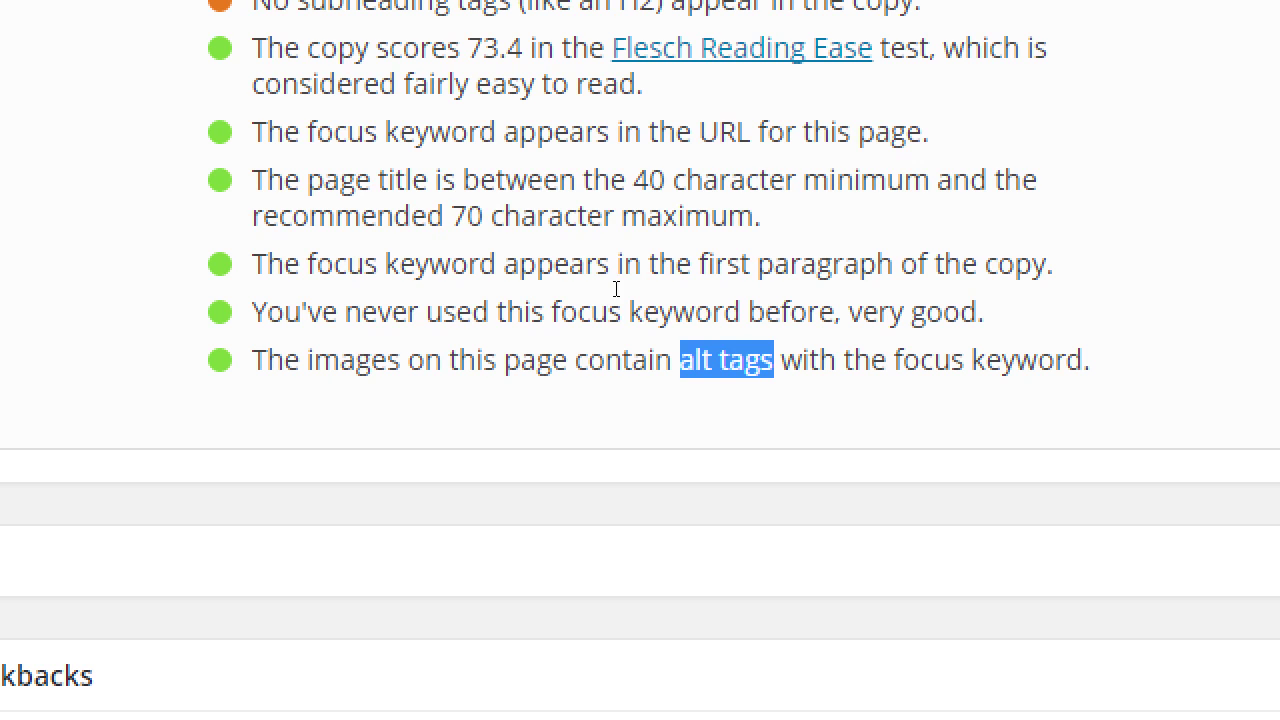
click(692, 292)
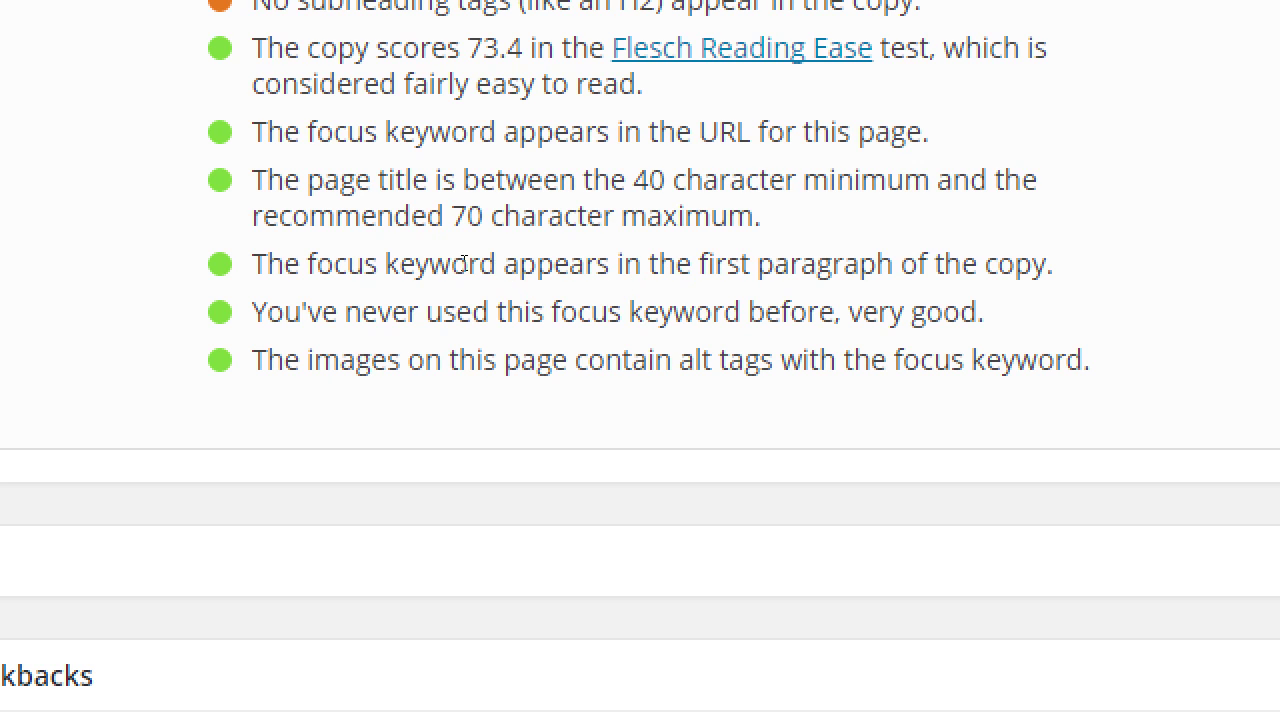
drag(464, 263, 591, 257)
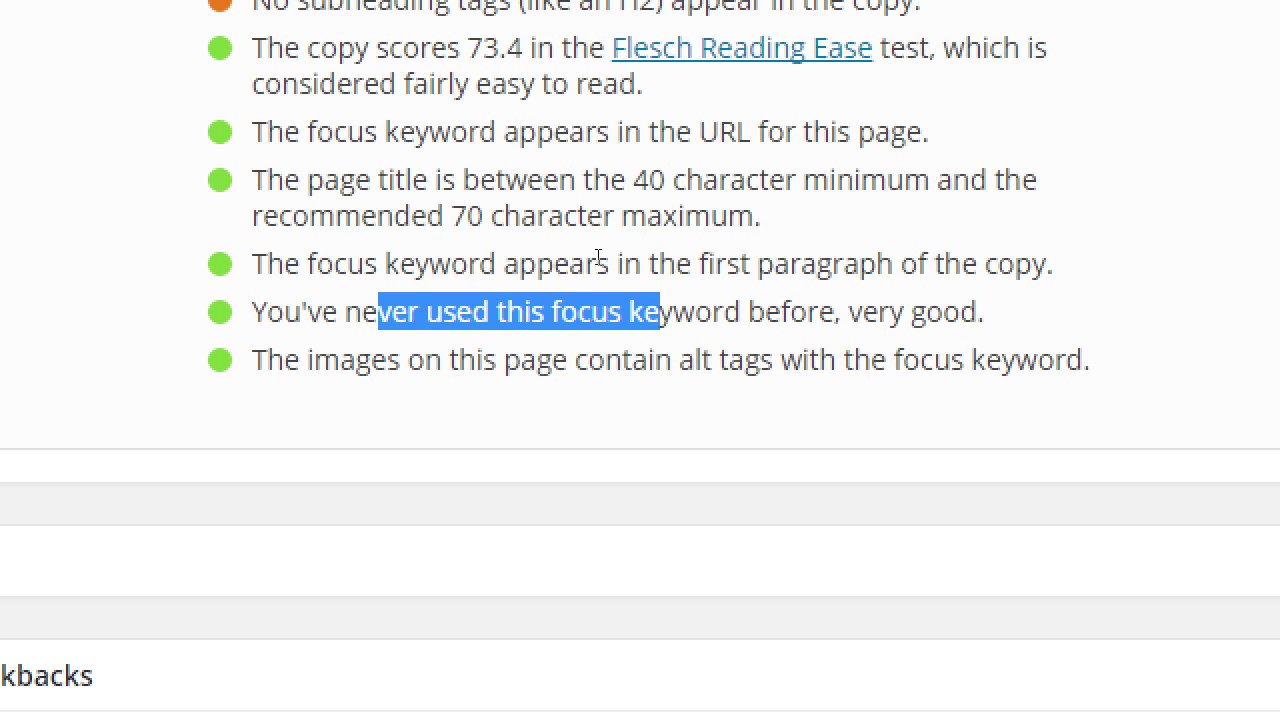
drag(596, 264, 677, 264)
click(670, 243)
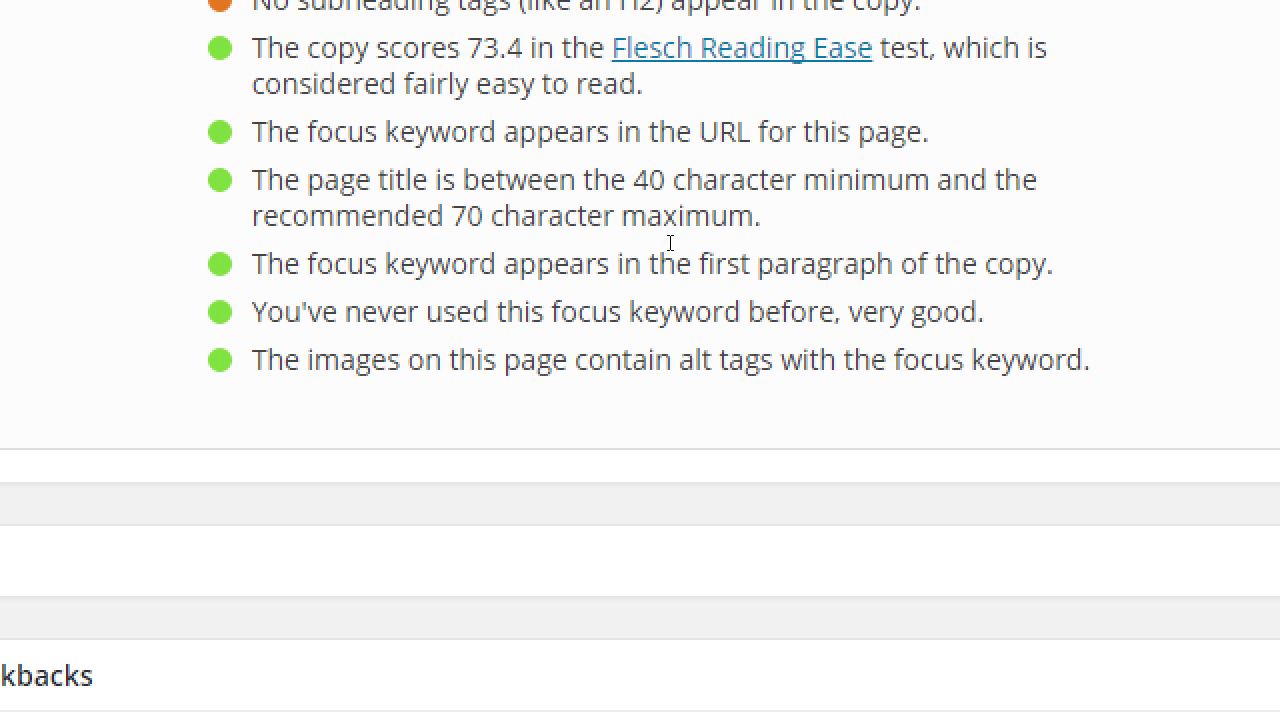
scroll(588, 325, up, 2)
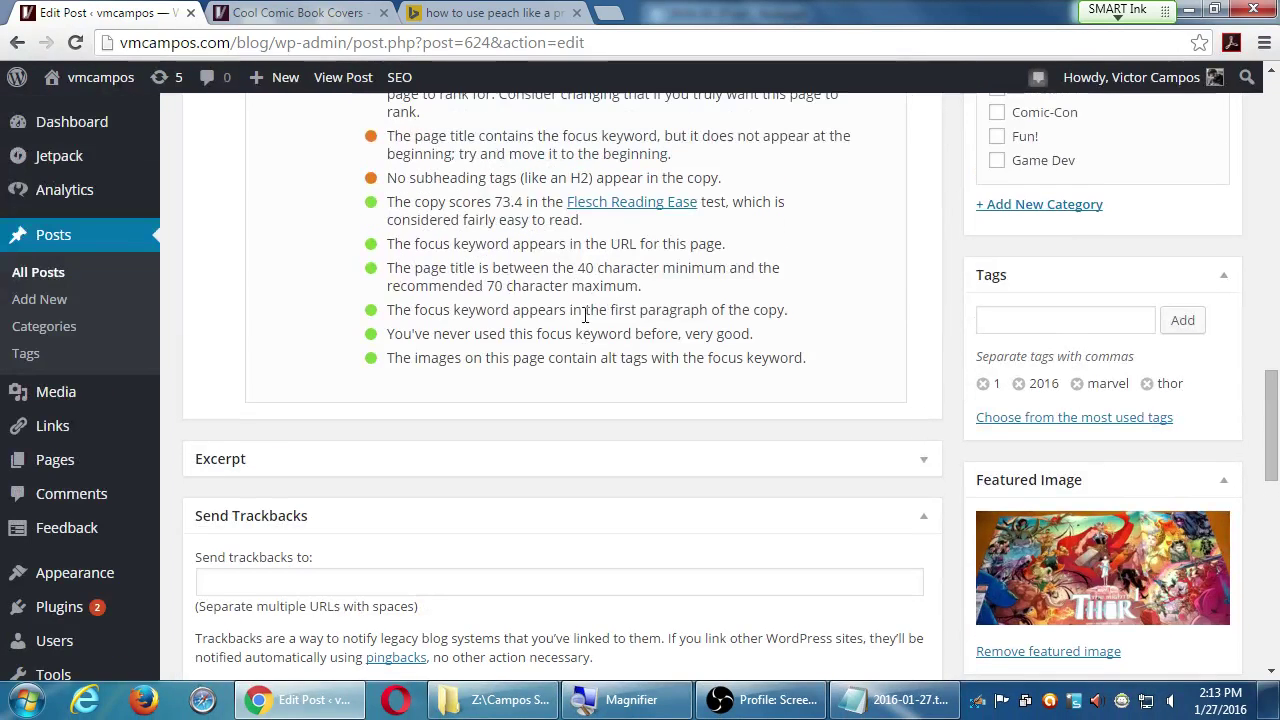
scroll(590, 330, up, 2)
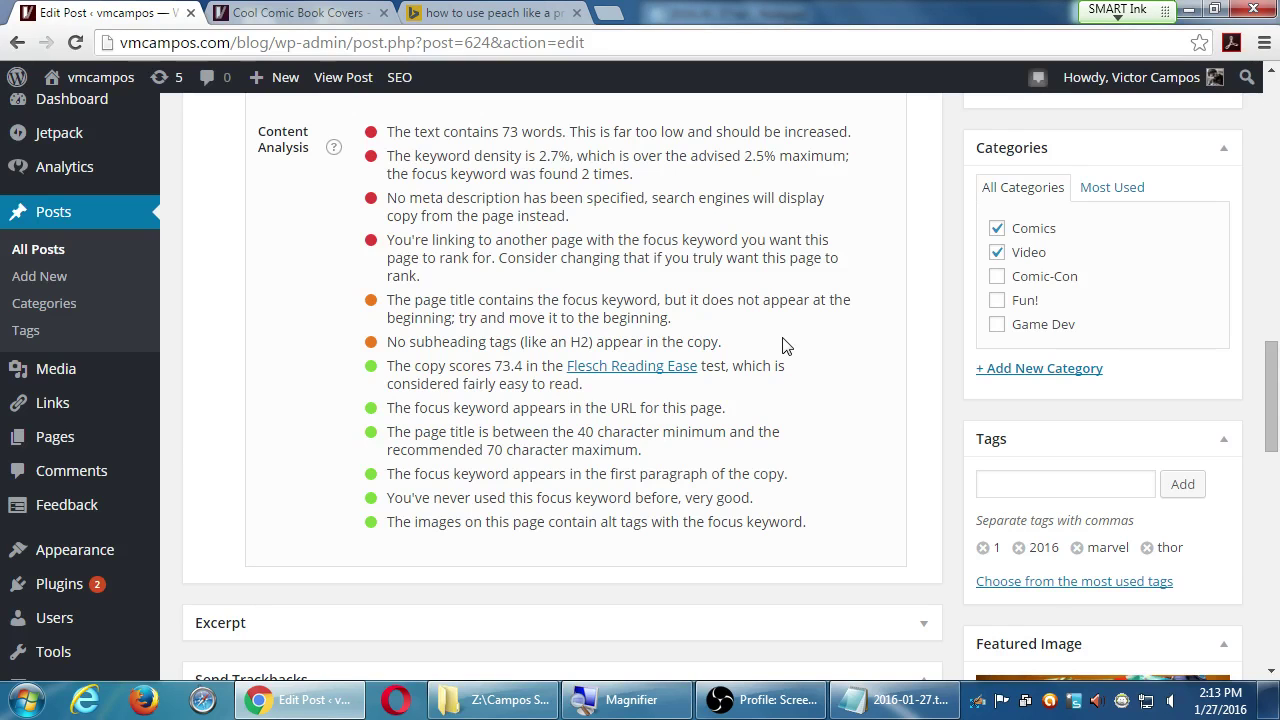
scroll(783, 345, up, 3)
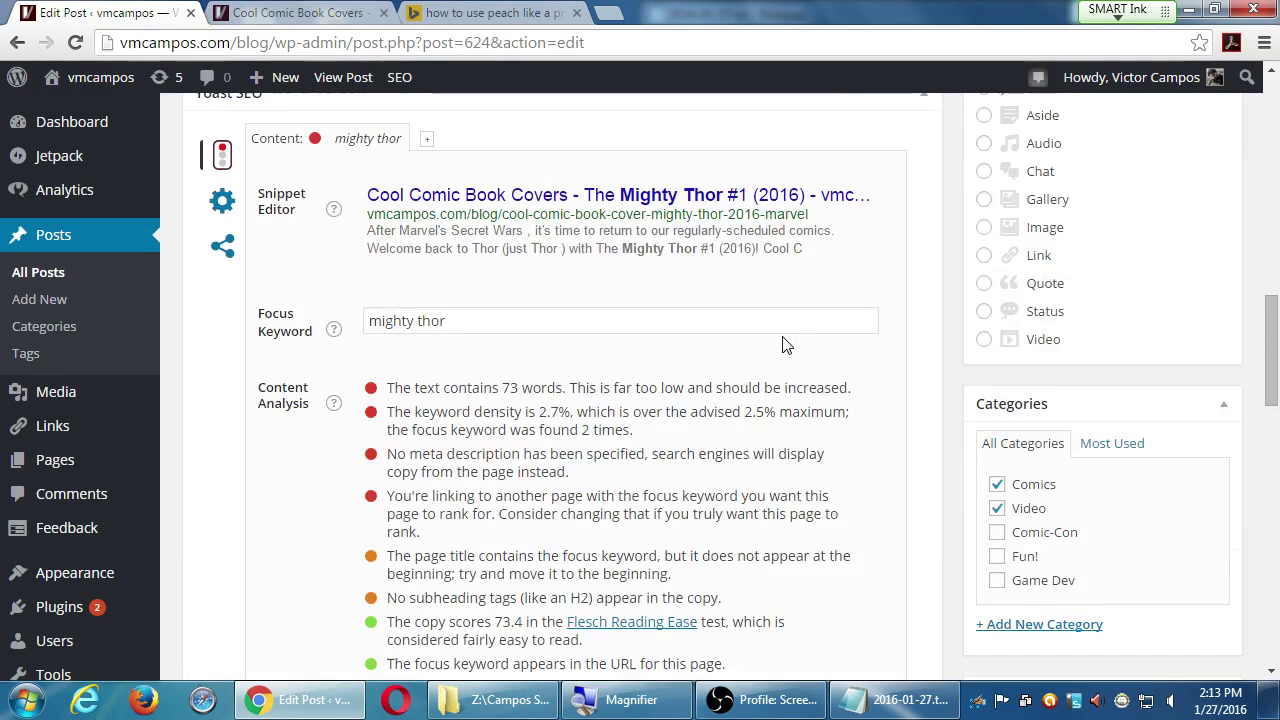
scroll(783, 345, up, 1)
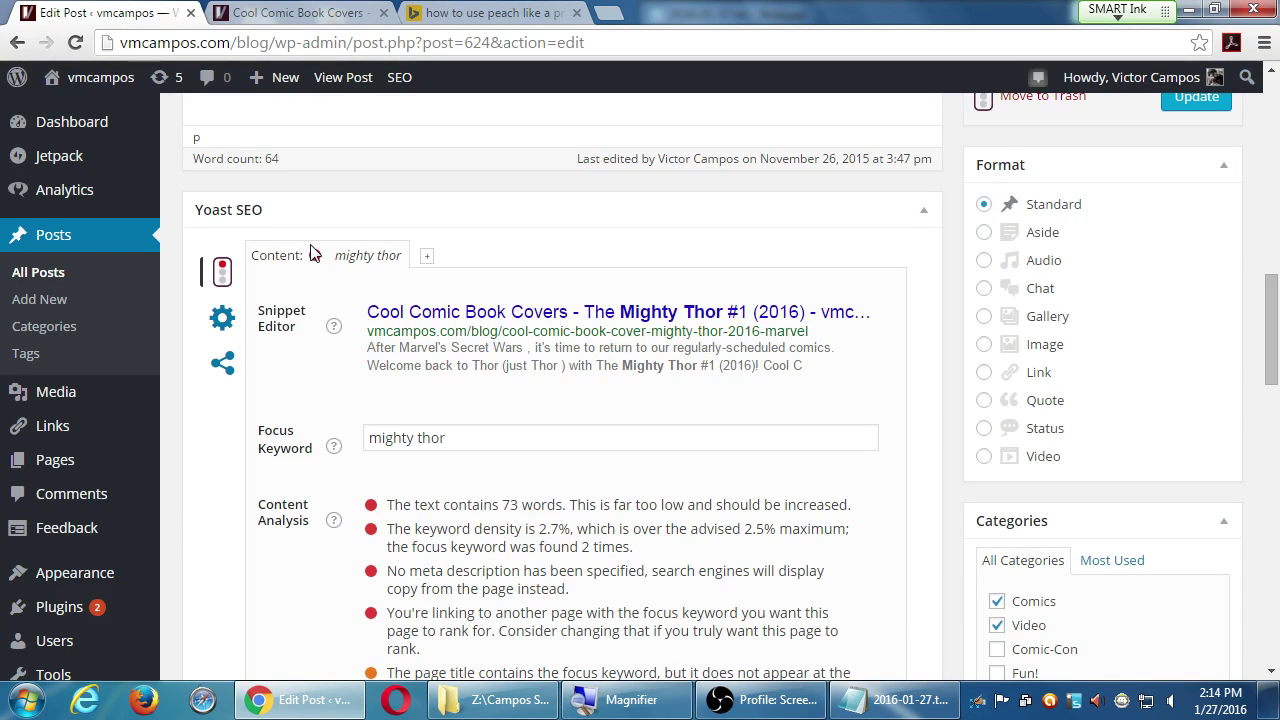
Step: Copy the post title "Cool Comic Book Covers - The Mighty Thor #1 (2016)" into the title of the Yoast snippet
click(666, 311)
click(728, 386)
scroll(562, 311, up, 2)
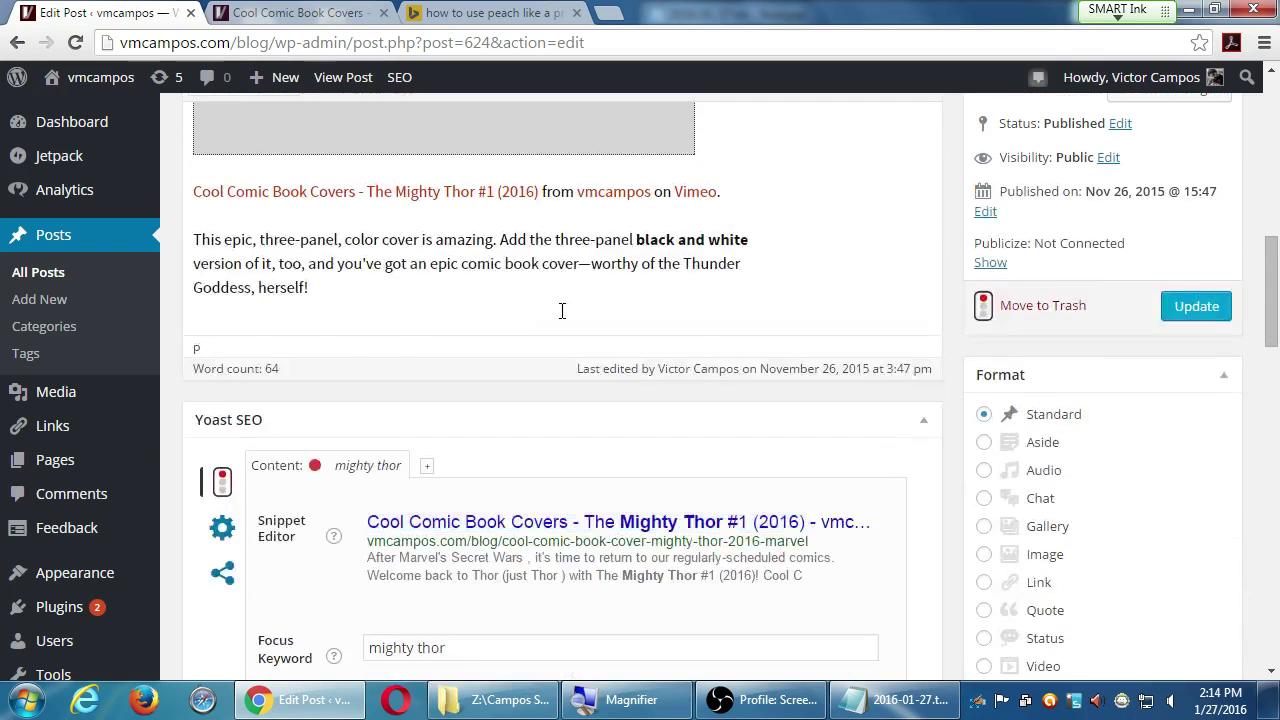
scroll(562, 311, up, 8)
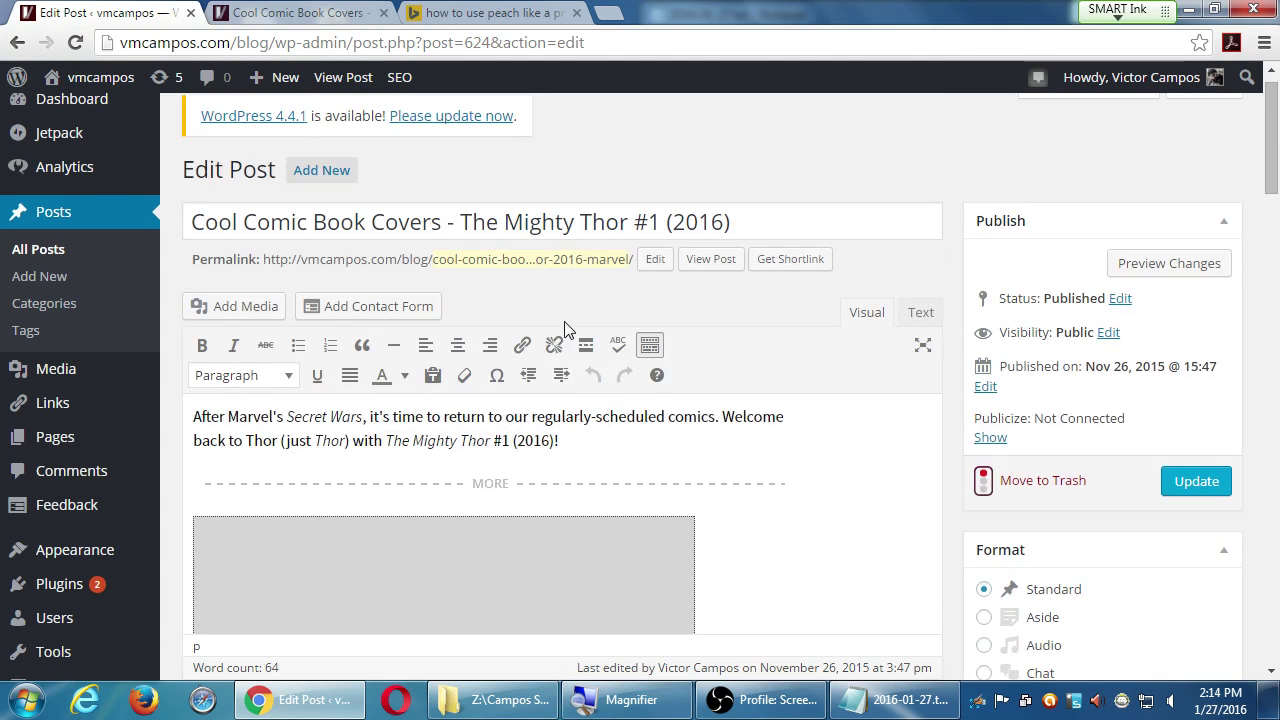
drag(750, 218, 186, 221)
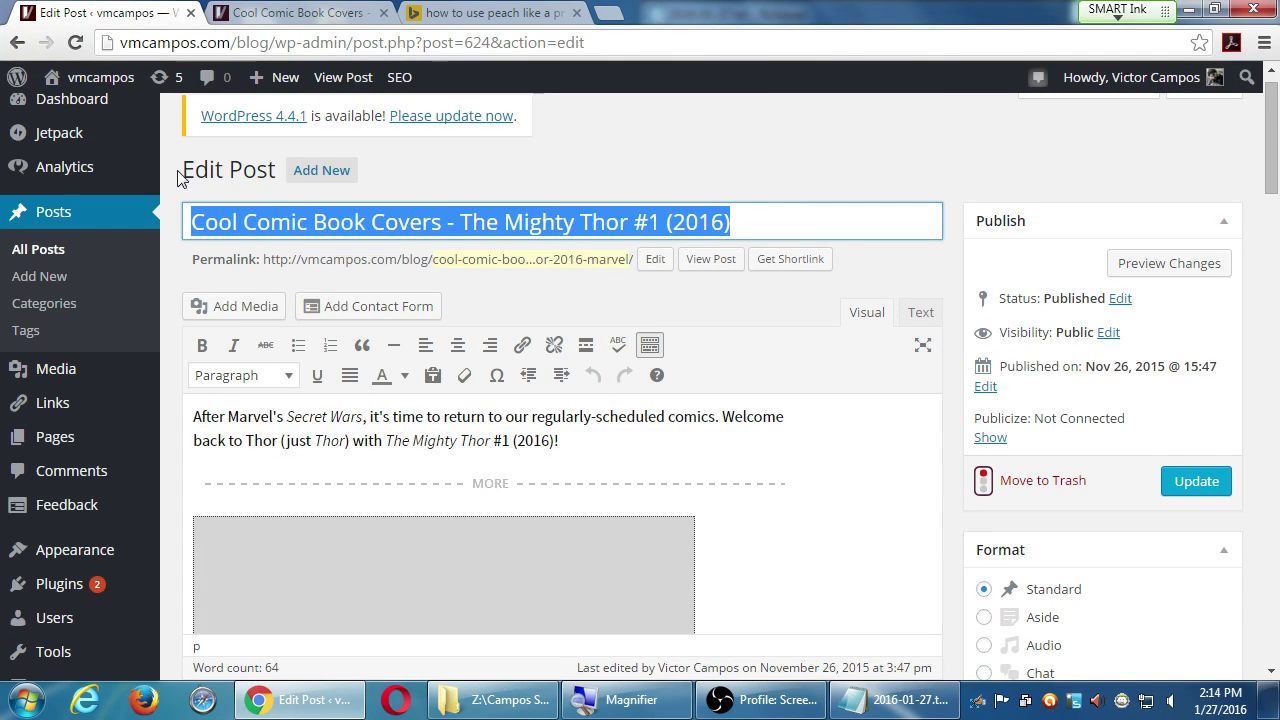
scroll(929, 449, down, 10)
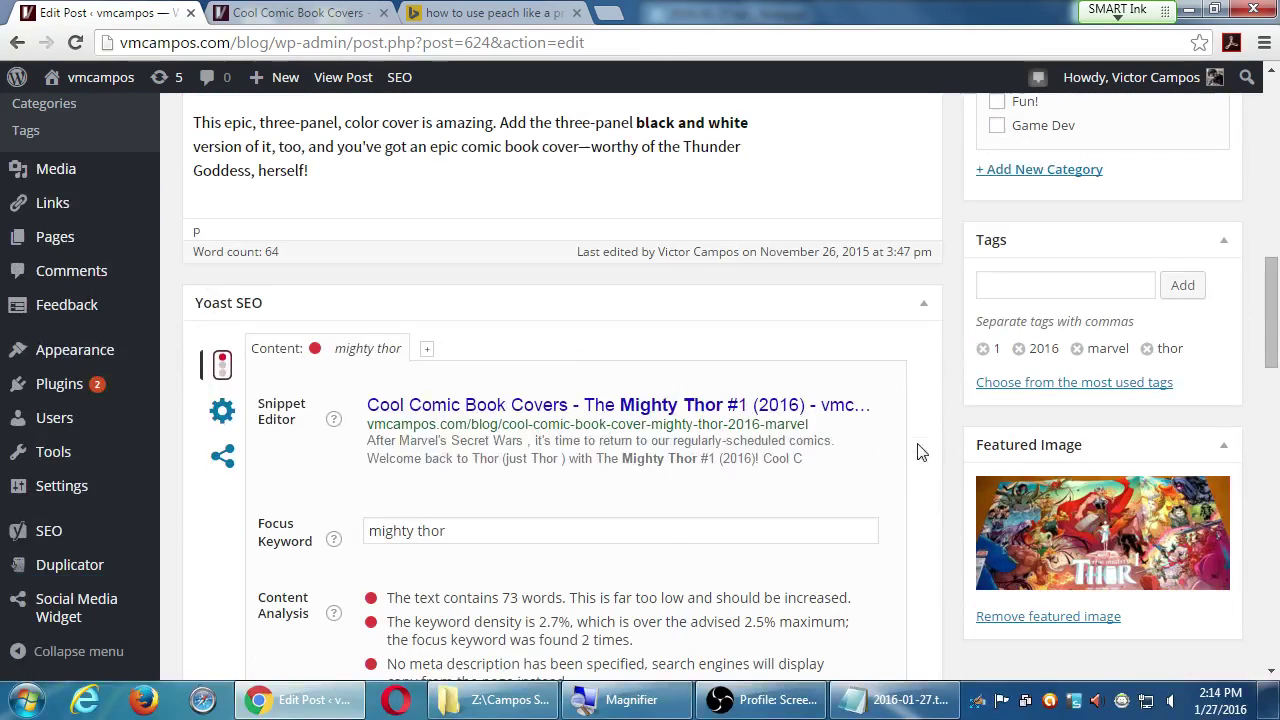
click(858, 462)
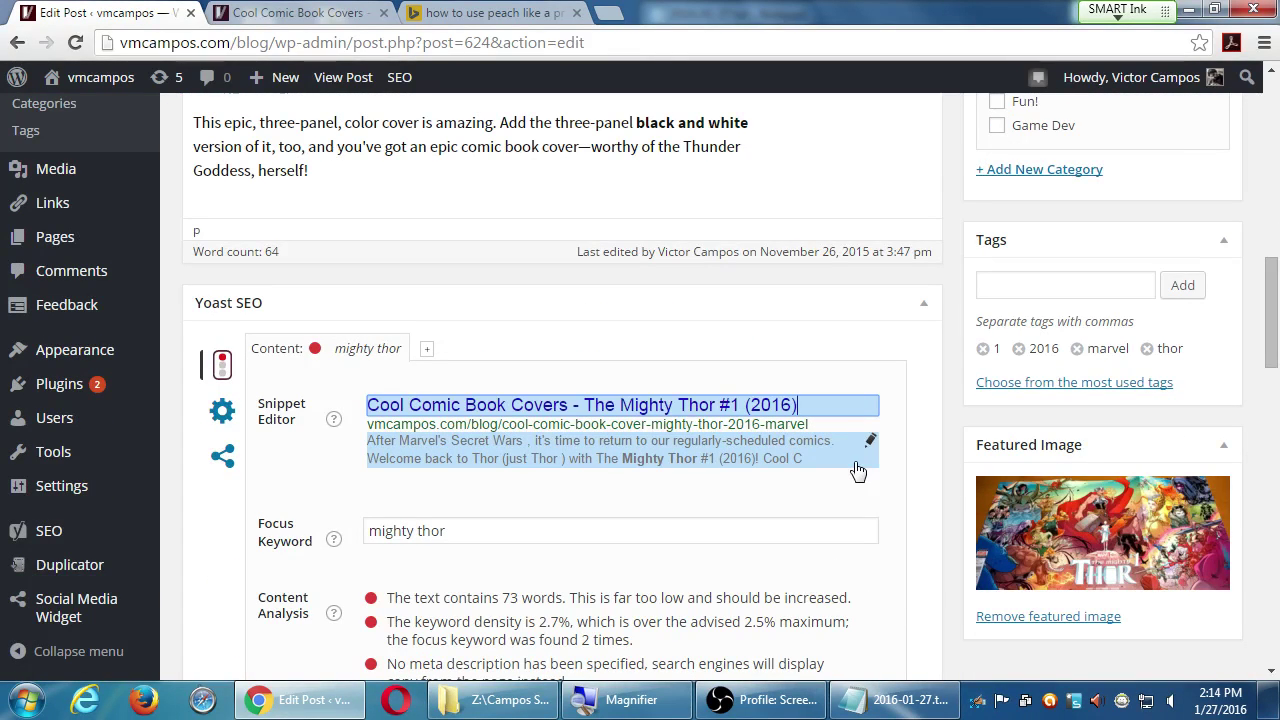
Step: Rearrange the snippet title to read "The Mighty Thor #1 (2016) - Cool Comic Book Covers"
key(Left)
key(Left)
key(Left)
key(Left)
key(Left)
key(Left)
key(Left)
key(Left)
key(Left)
key(Left)
key(Left)
key(Left)
key(Left)
key(shift+Home)
key(ctrl+c)
key(BackSpace)
key(End)
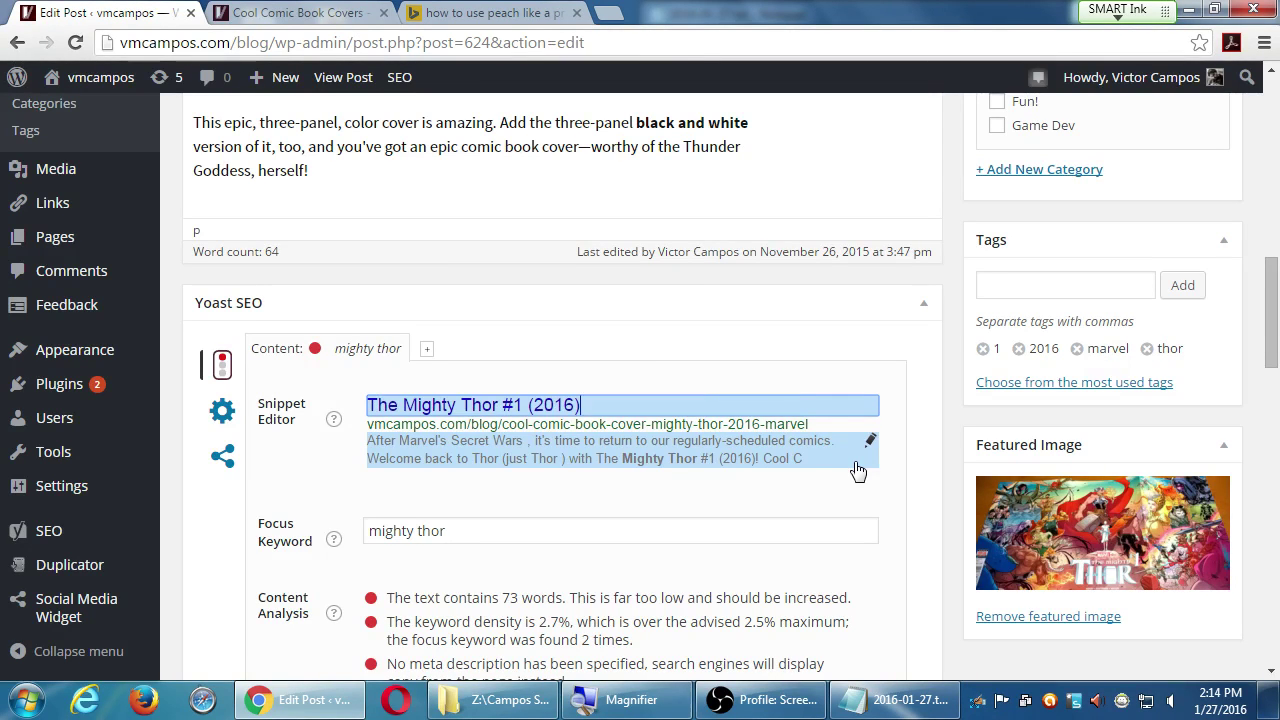
text(-)
key(ctrl+v)
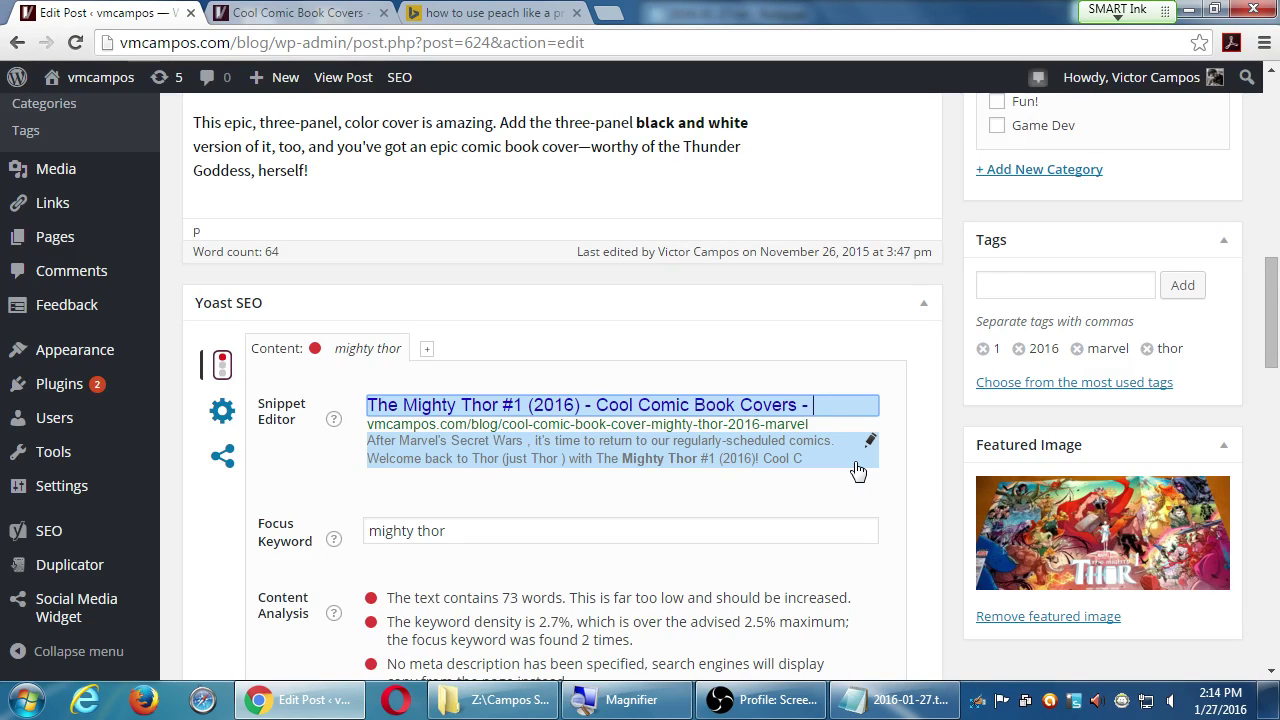
key(BackSpace)
key(BackSpace)
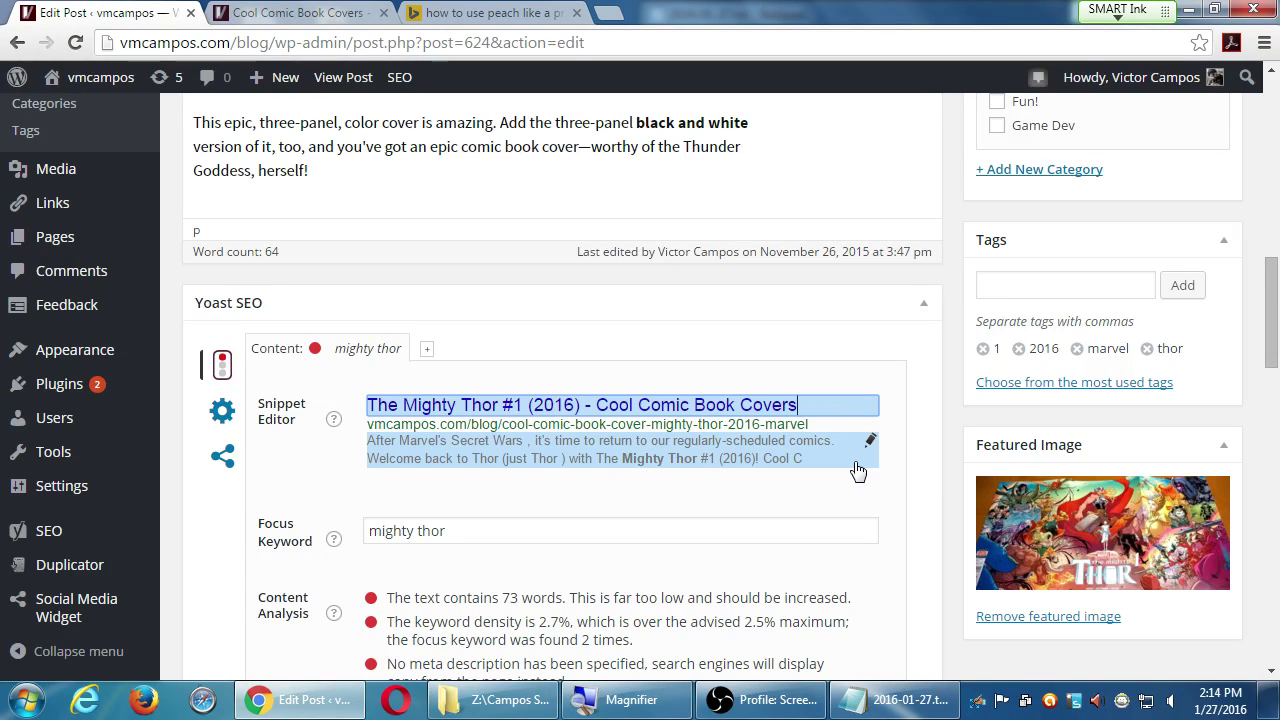
click(965, 388)
Step: Copy the post's opening paragraph above the More break into the snippet's meta description, and update the post
scroll(963, 386, up, 2)
scroll(963, 386, up, 7)
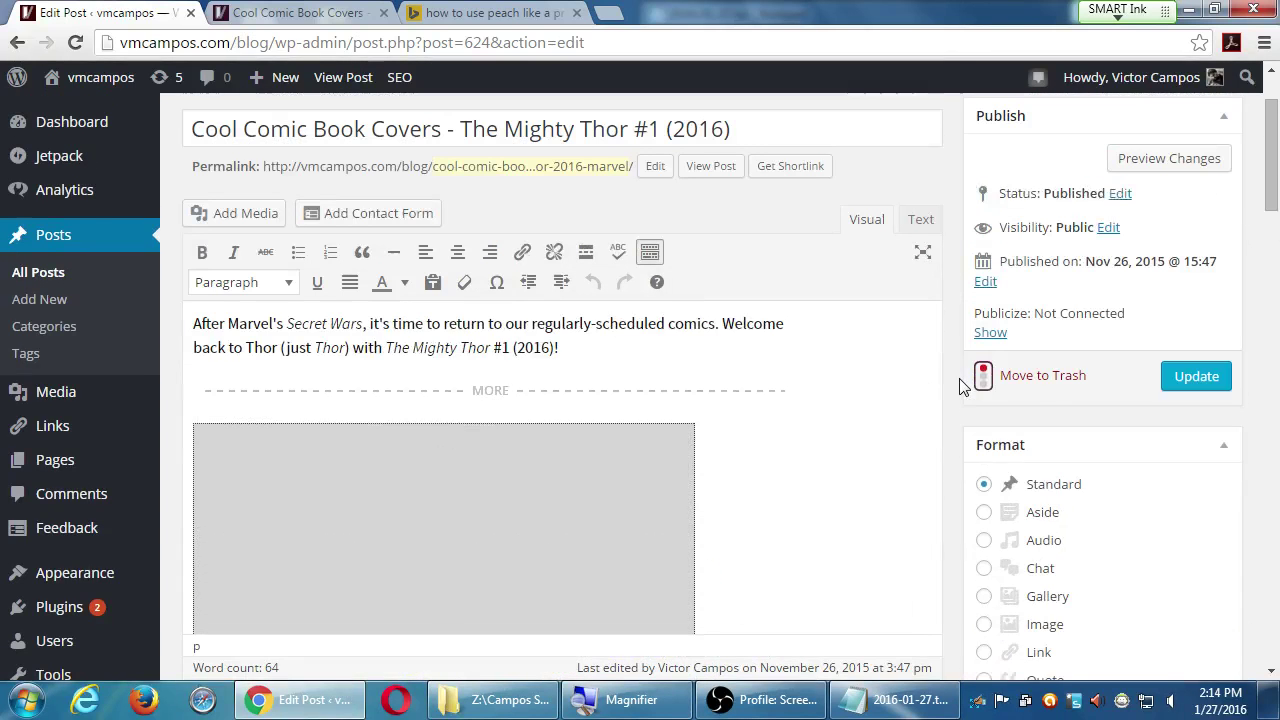
drag(562, 366, 11, 294)
key(ctrl+c)
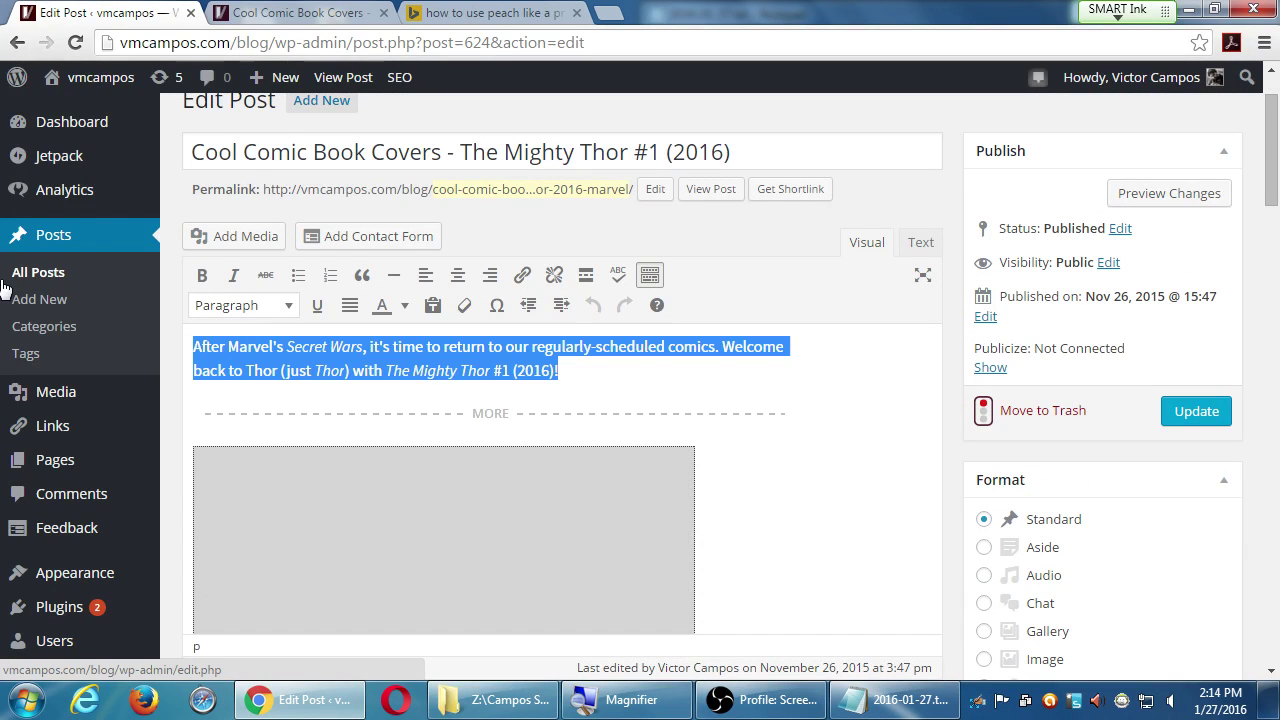
scroll(924, 388, down, 10)
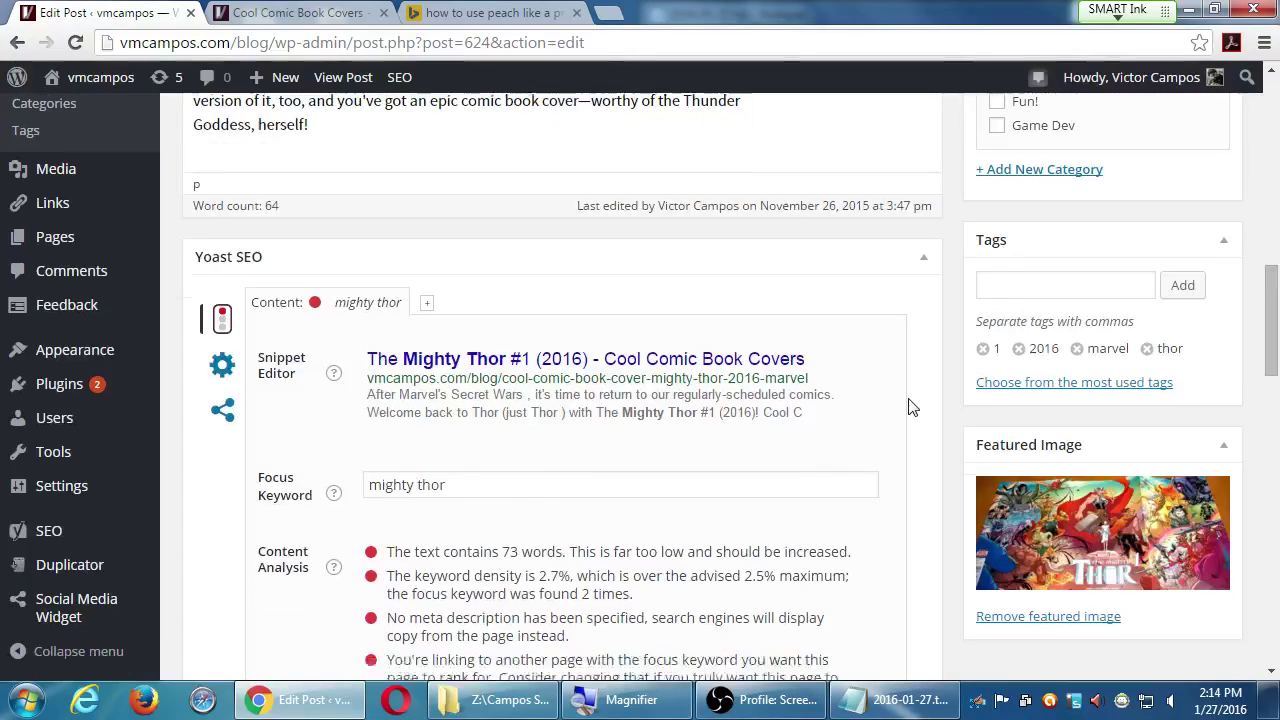
scroll(910, 407, down, 2)
click(762, 258)
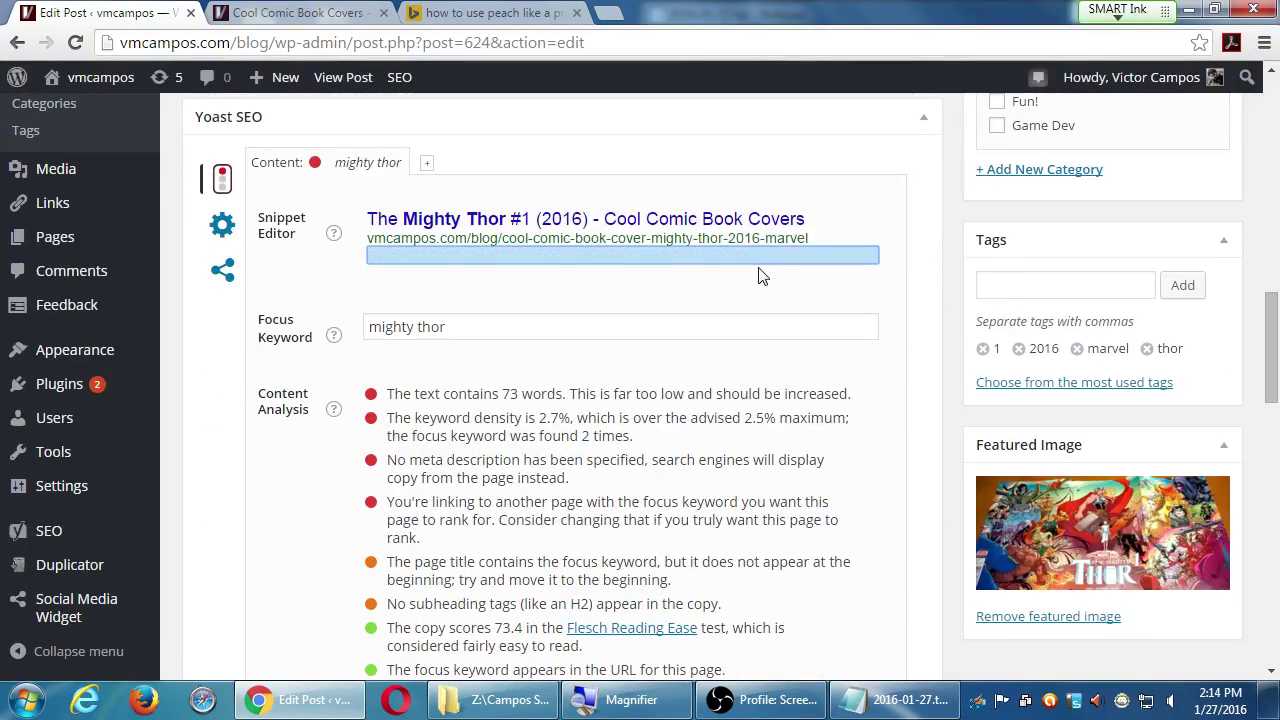
key(ctrl+v)
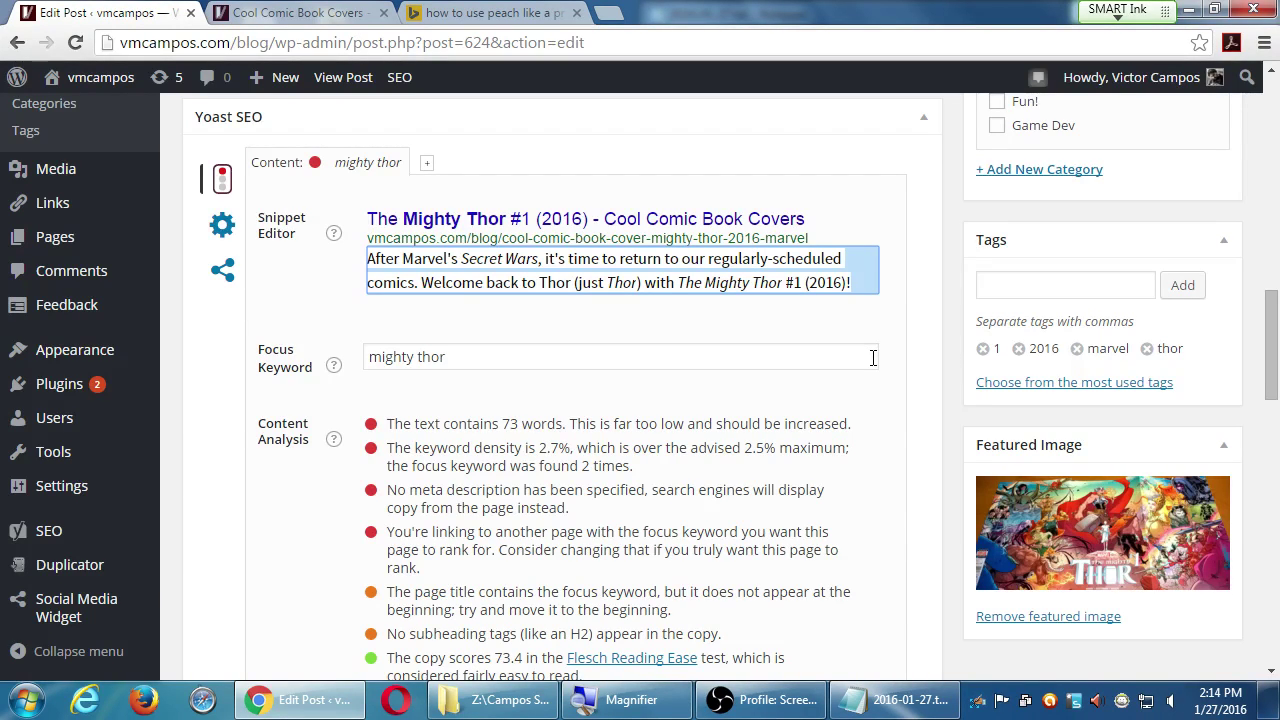
click(914, 318)
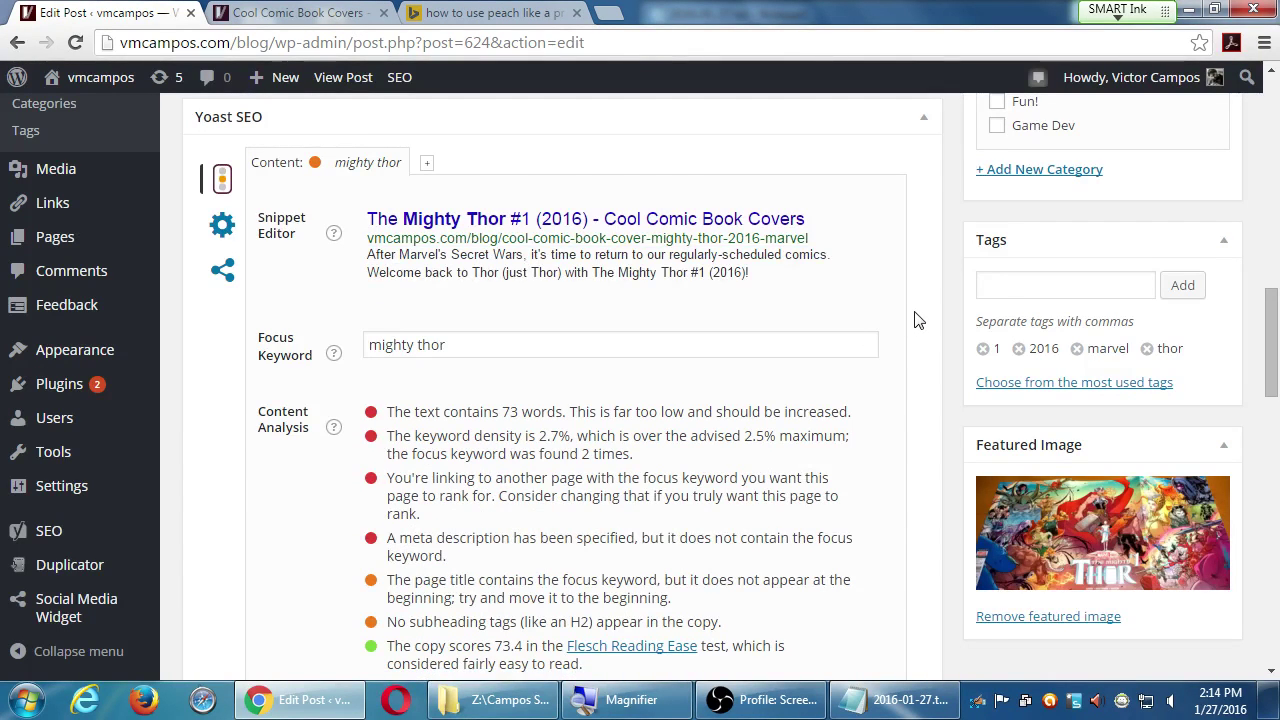
scroll(918, 319, up, 5)
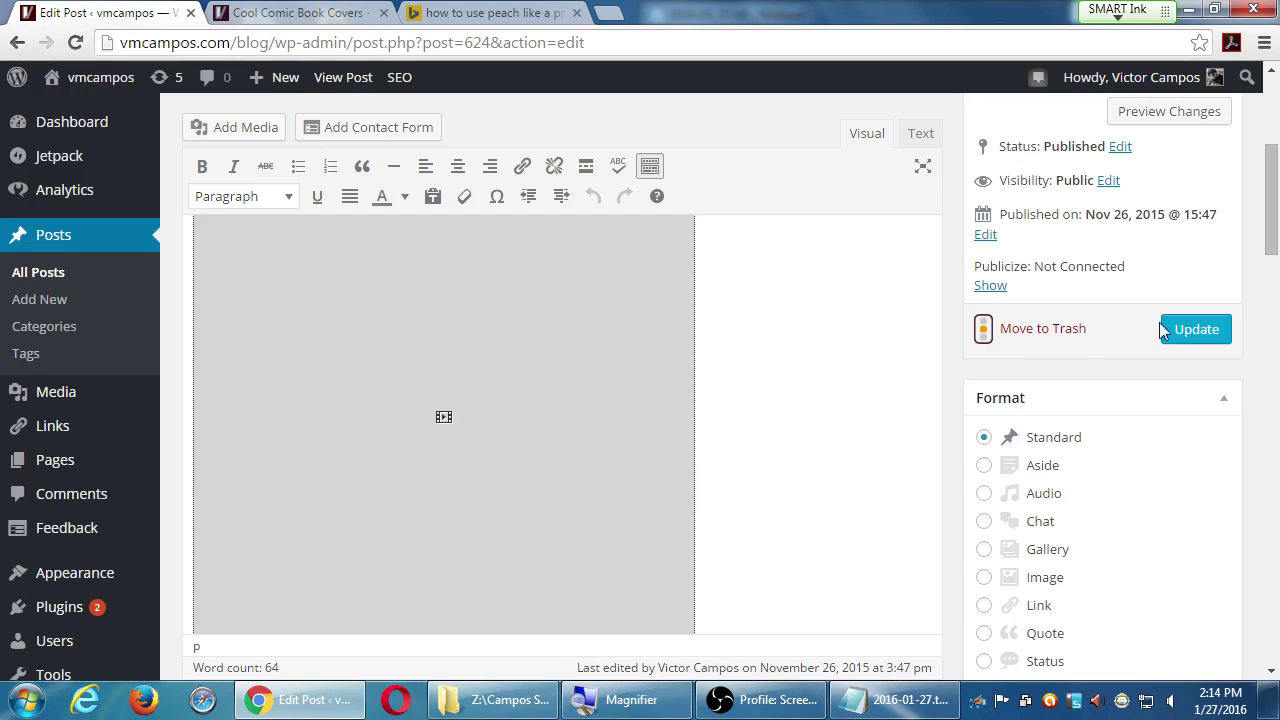
click(1224, 320)
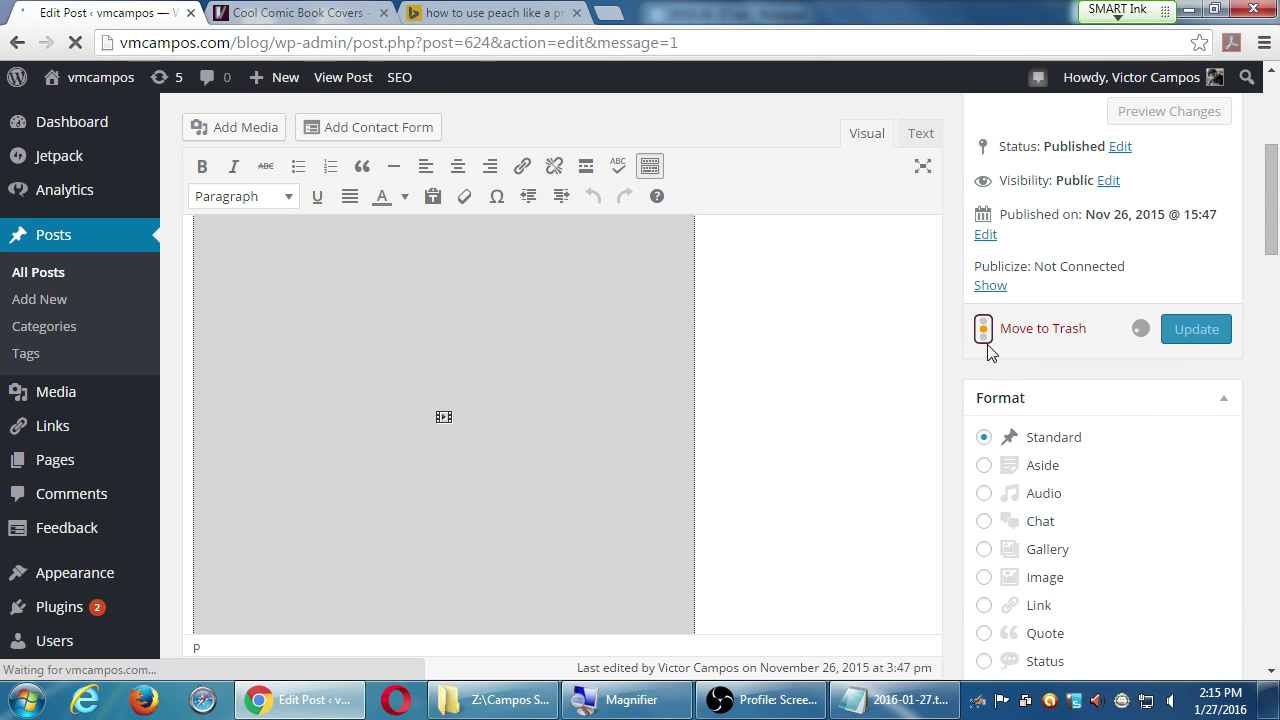
Step: Examine the updated post's Content Analysis checks, snippet preview and focus keyword, along with its publish status, categories and tags
scroll(971, 480, down, 3)
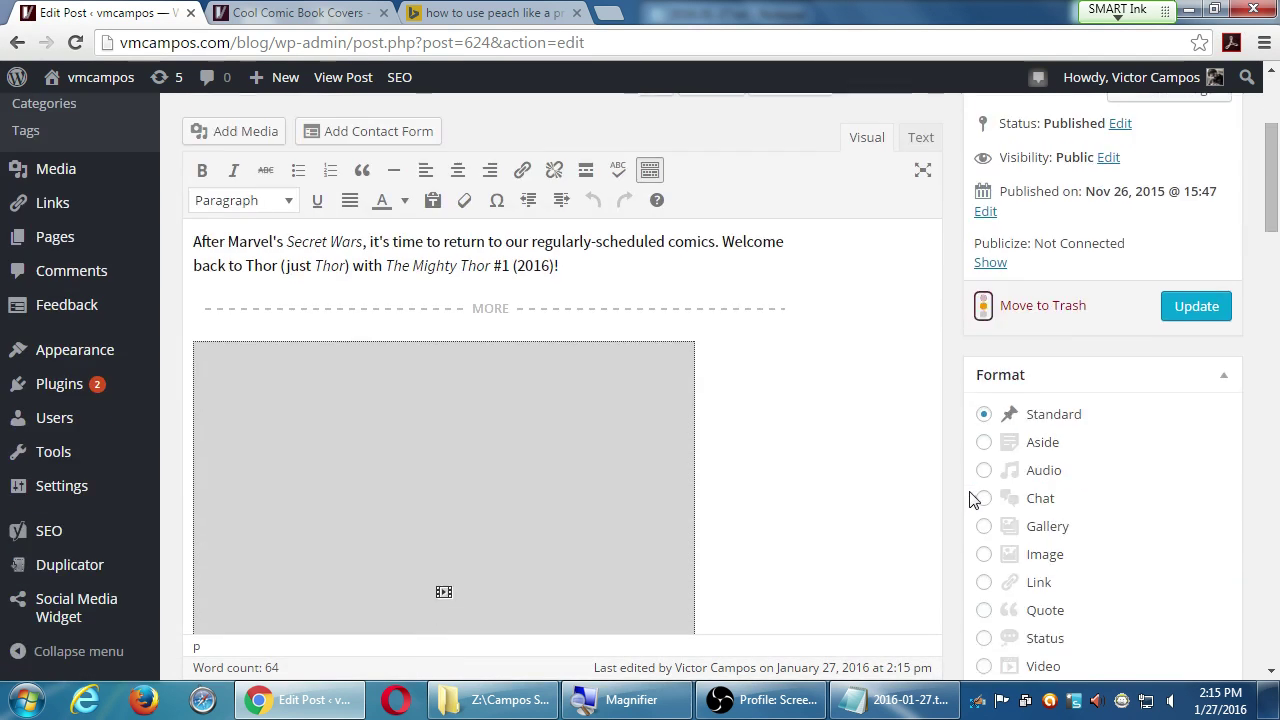
scroll(971, 497, down, 5)
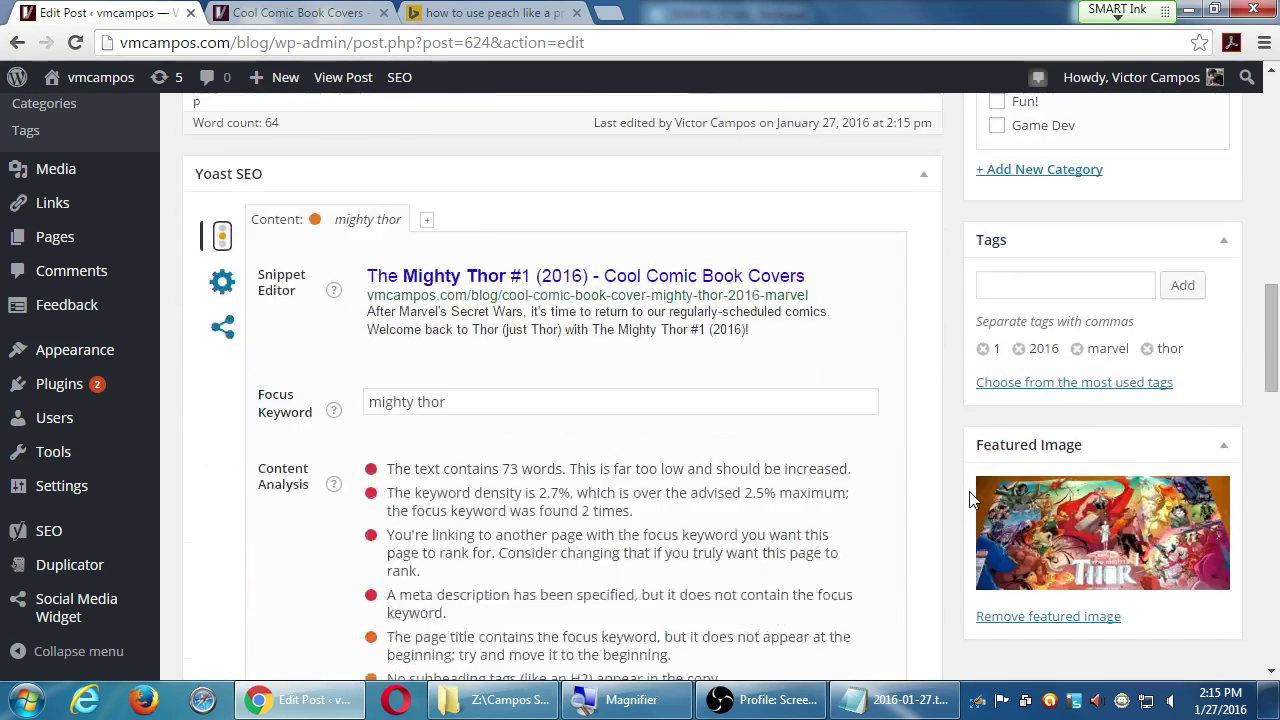
scroll(971, 497, down, 3)
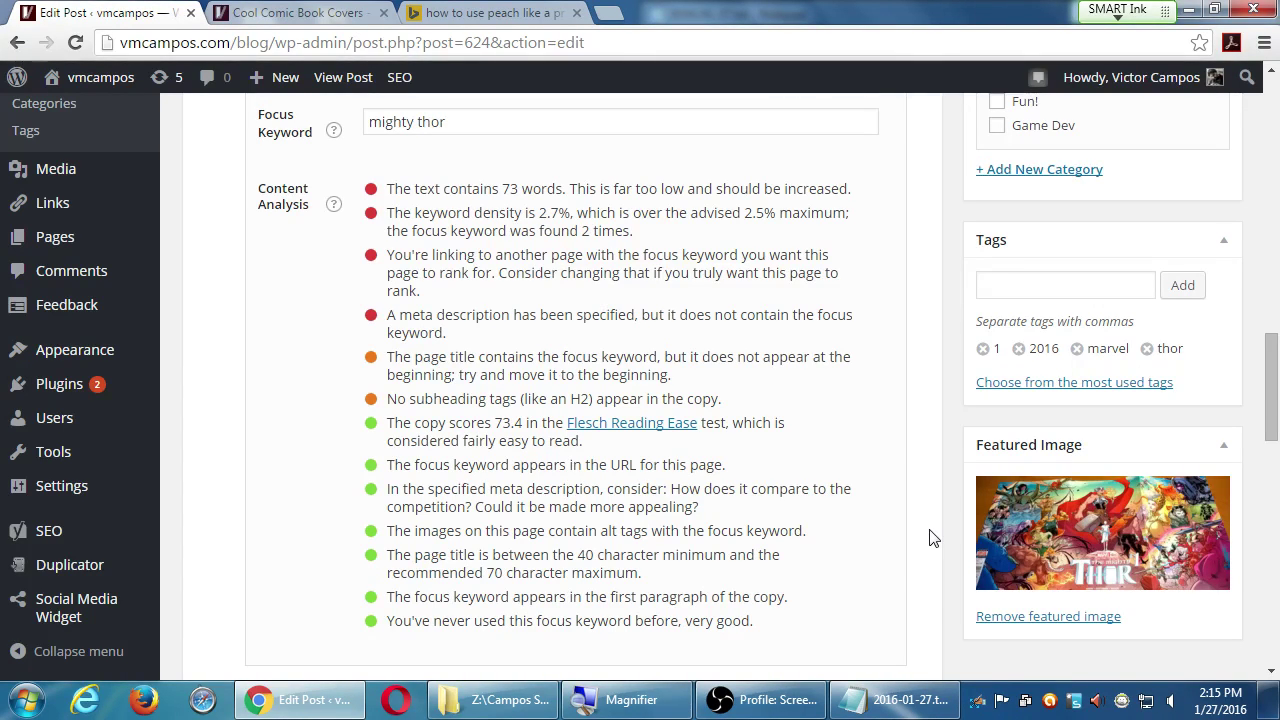
scroll(929, 538, up, 4)
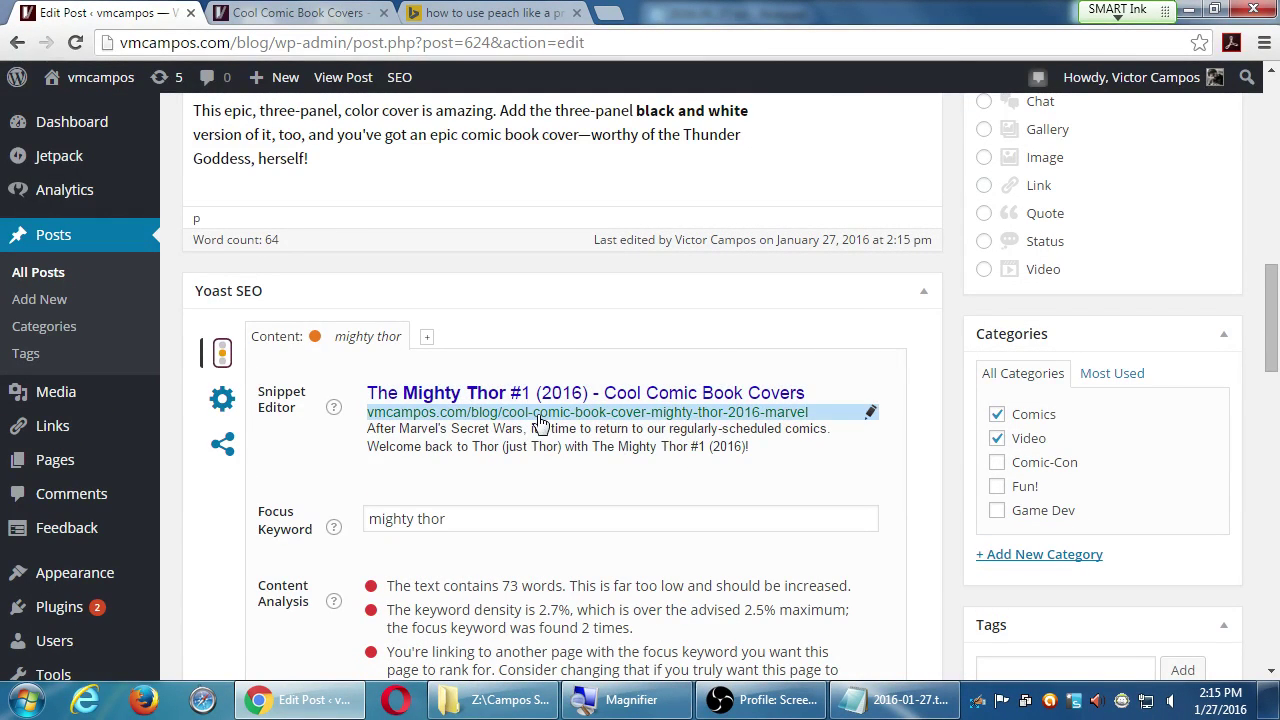
scroll(716, 566, up, 2)
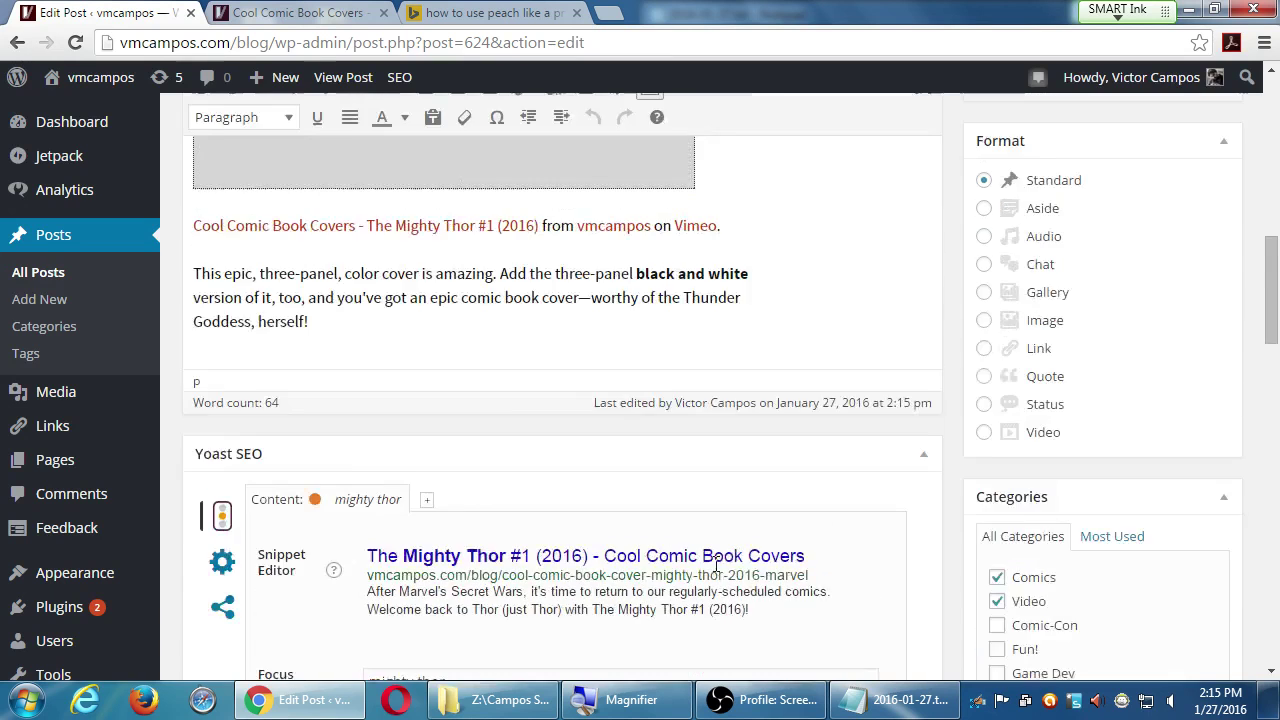
scroll(716, 566, up, 3)
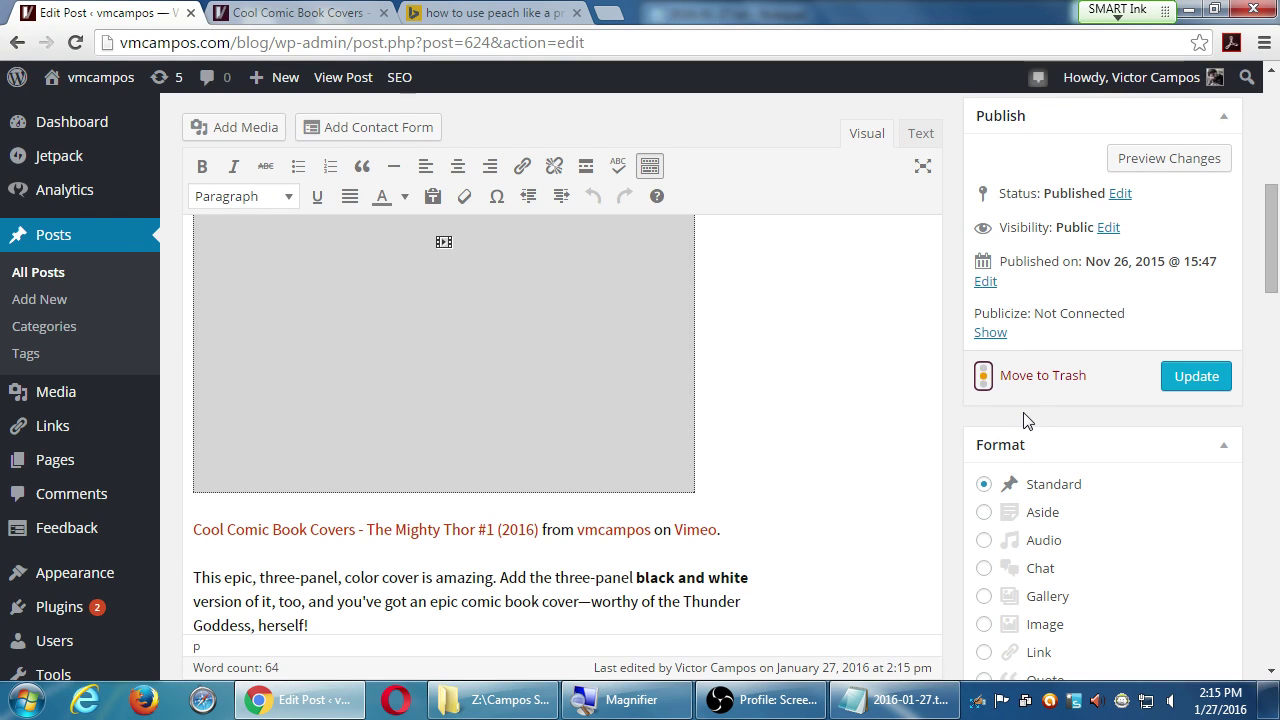
scroll(1000, 450, down, 5)
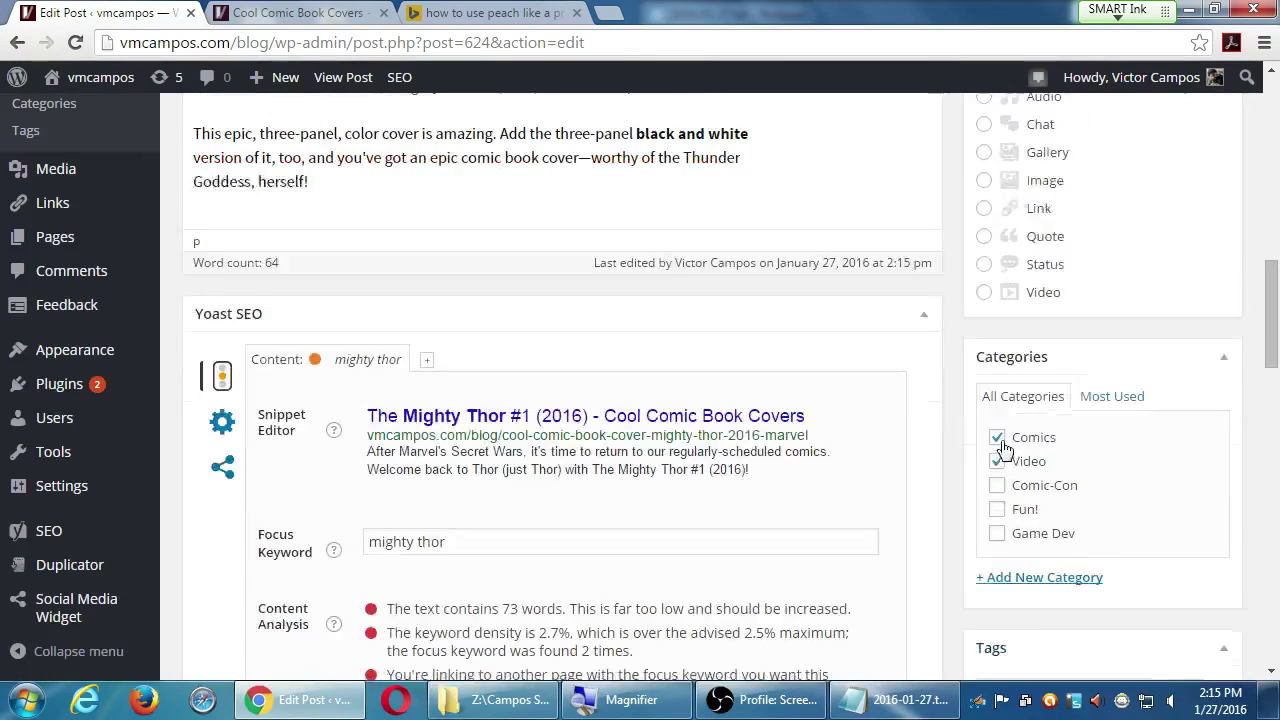
scroll(1005, 447, down, 3)
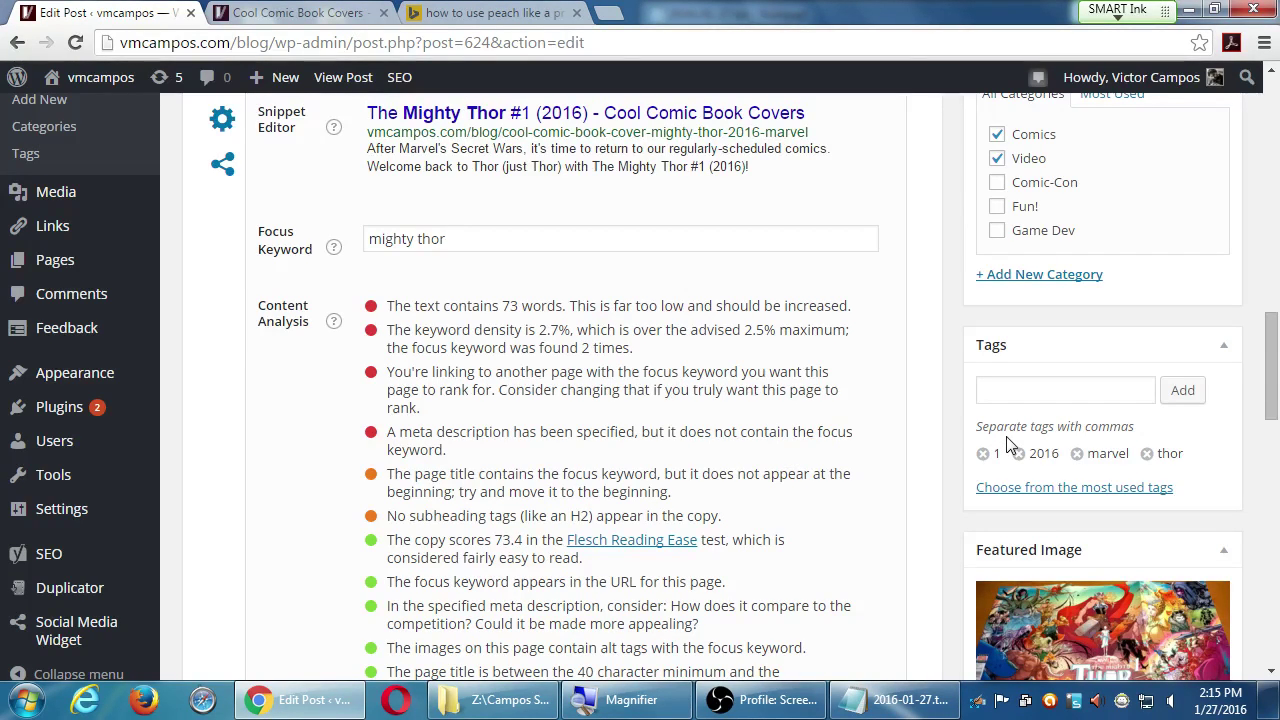
scroll(1010, 446, up, 1)
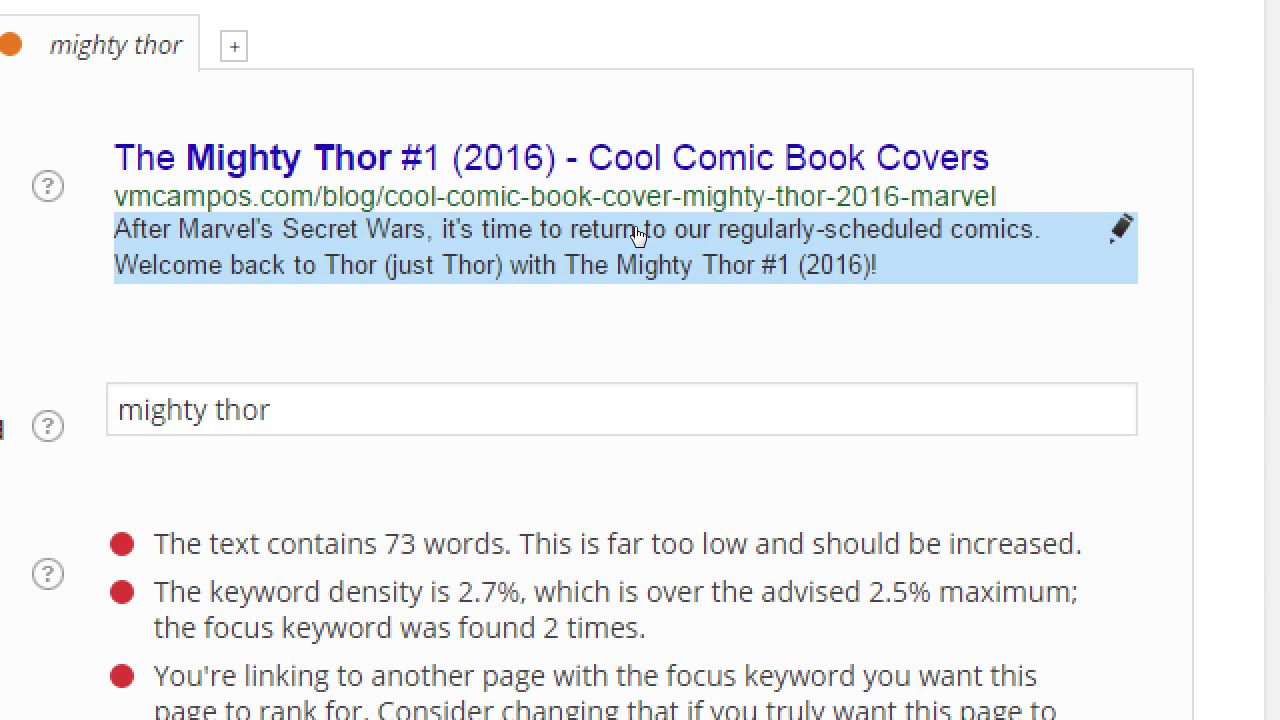
scroll(633, 368, down, 3)
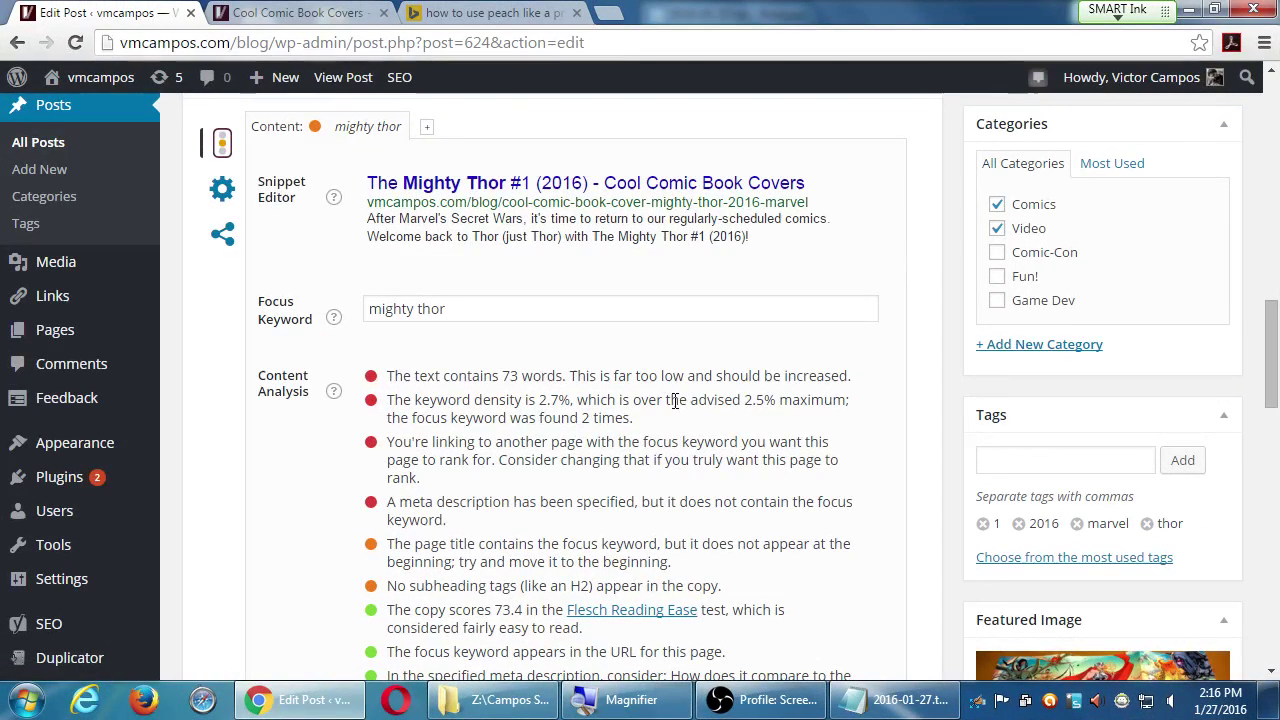
Step: Open the list of all posts, and add the heading "Strategy for Per-Page Optimization" at the end of the 2016-01-27.txt notes in Notepad
click(48, 147)
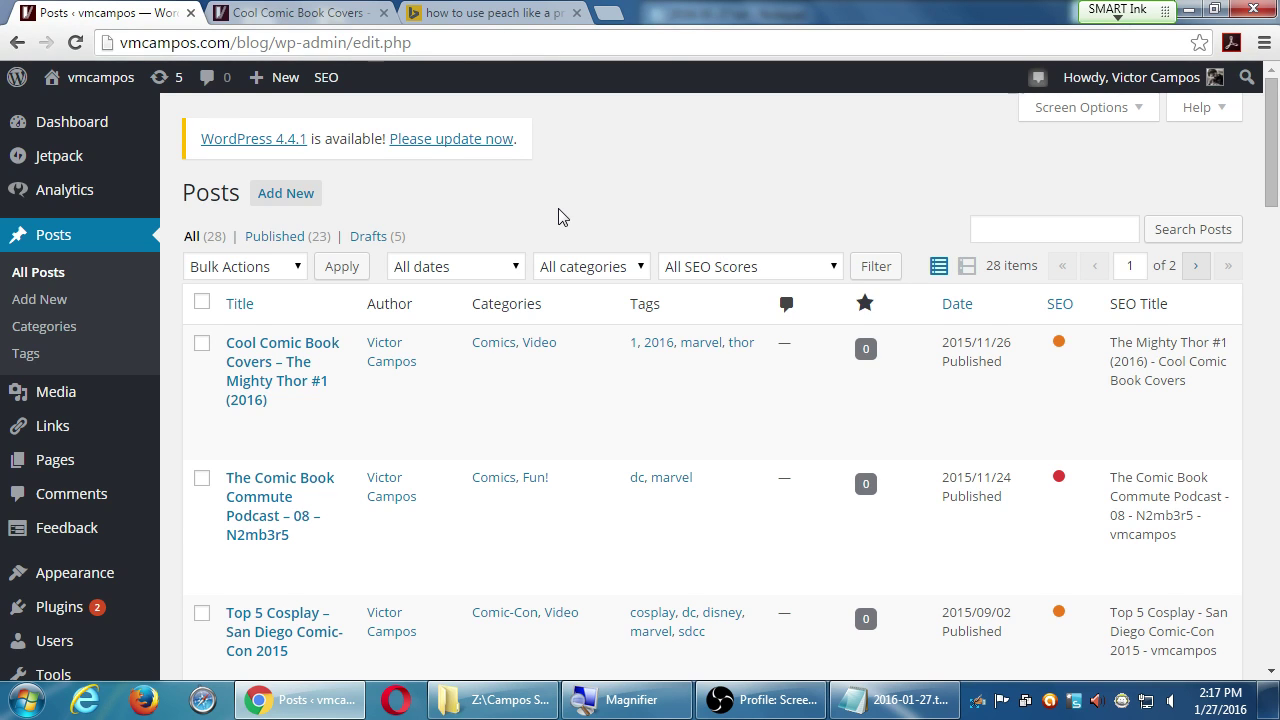
click(905, 703)
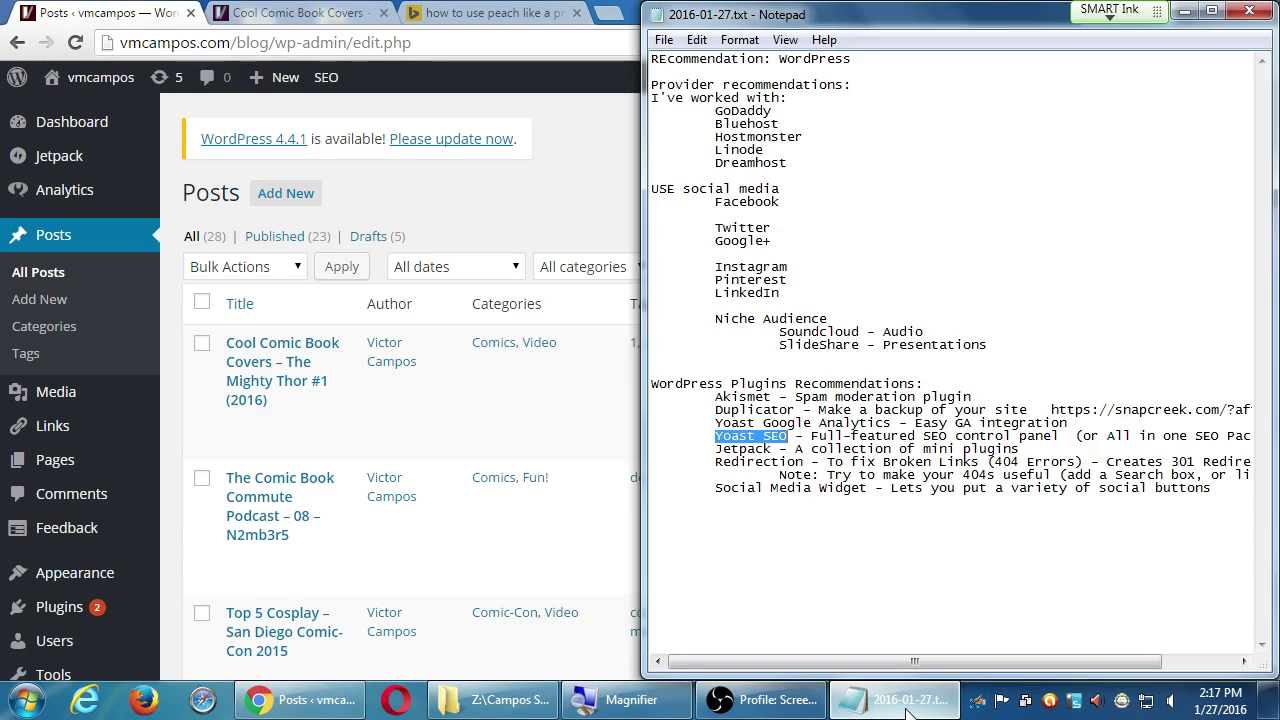
key(super+plus)
key(ctrl+End)
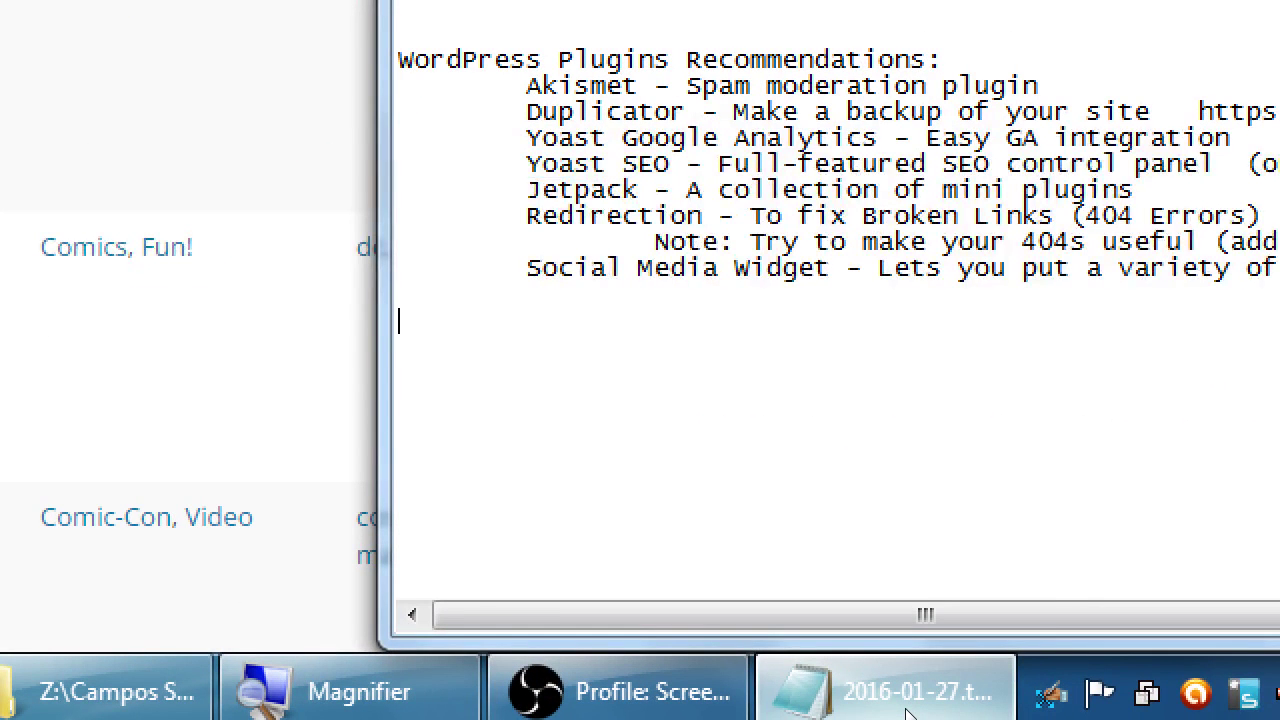
text(Strategy f)
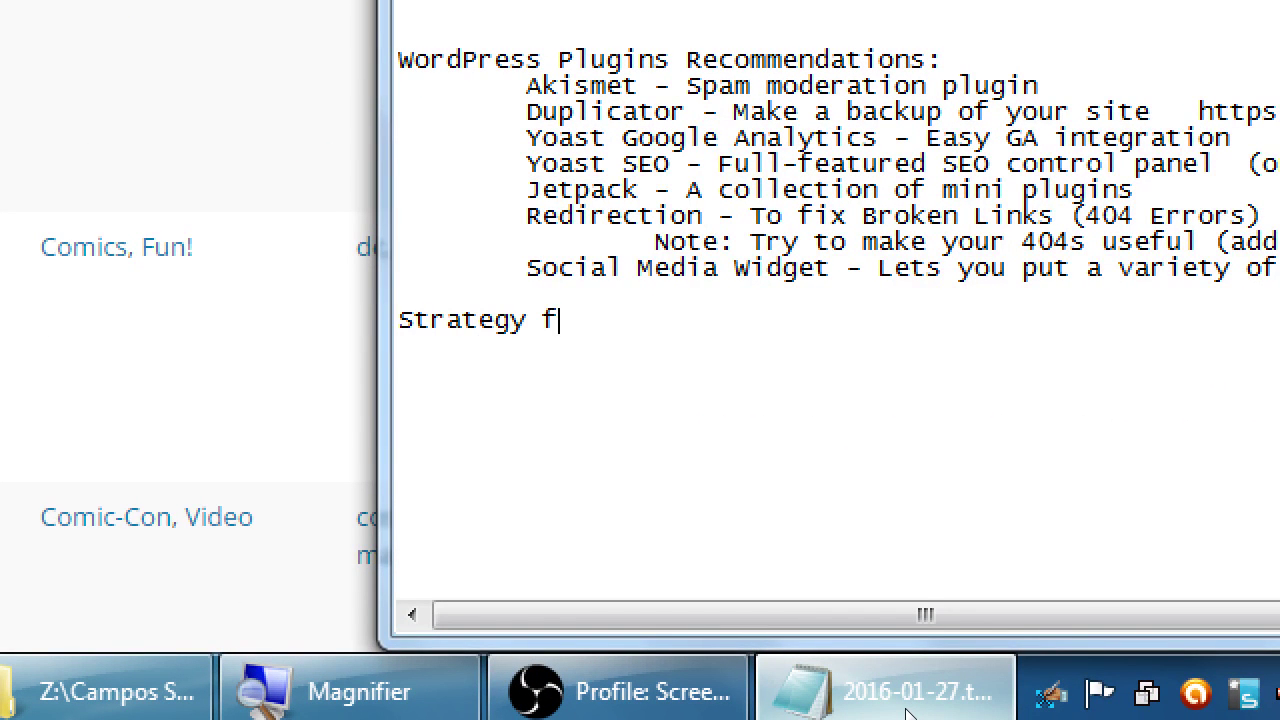
text(or Per-Page Optimization)
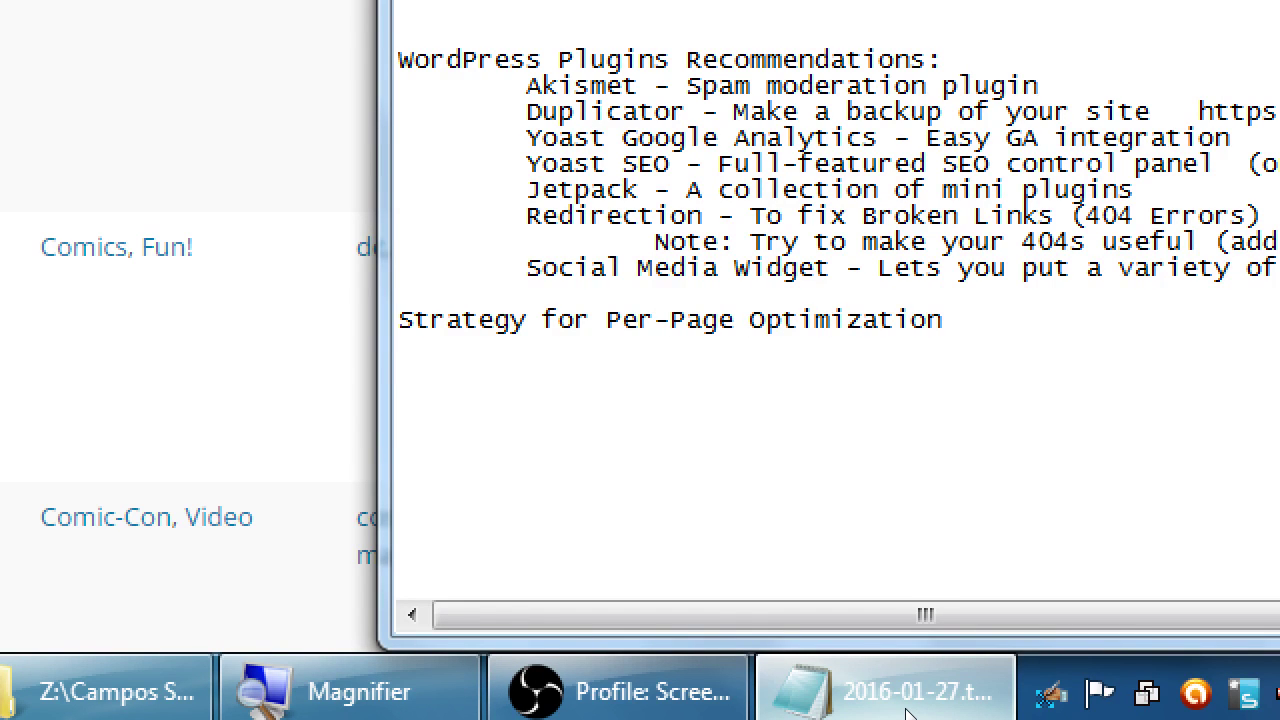
Step: Add the indented line "Do it as you create content" under the Per-Page Optimization heading
key(Return)
key(Tab)
text(Do it as yto)
key(BackSpace)
key(BackSpace)
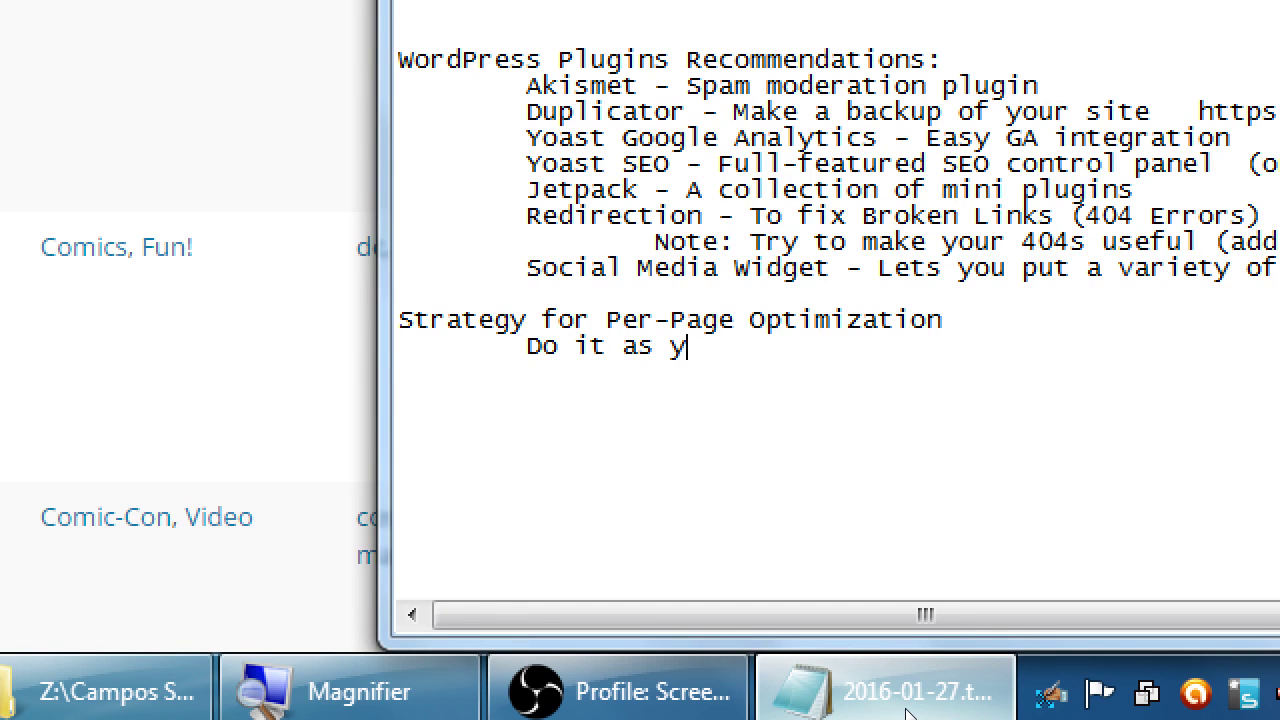
text(ou create content)
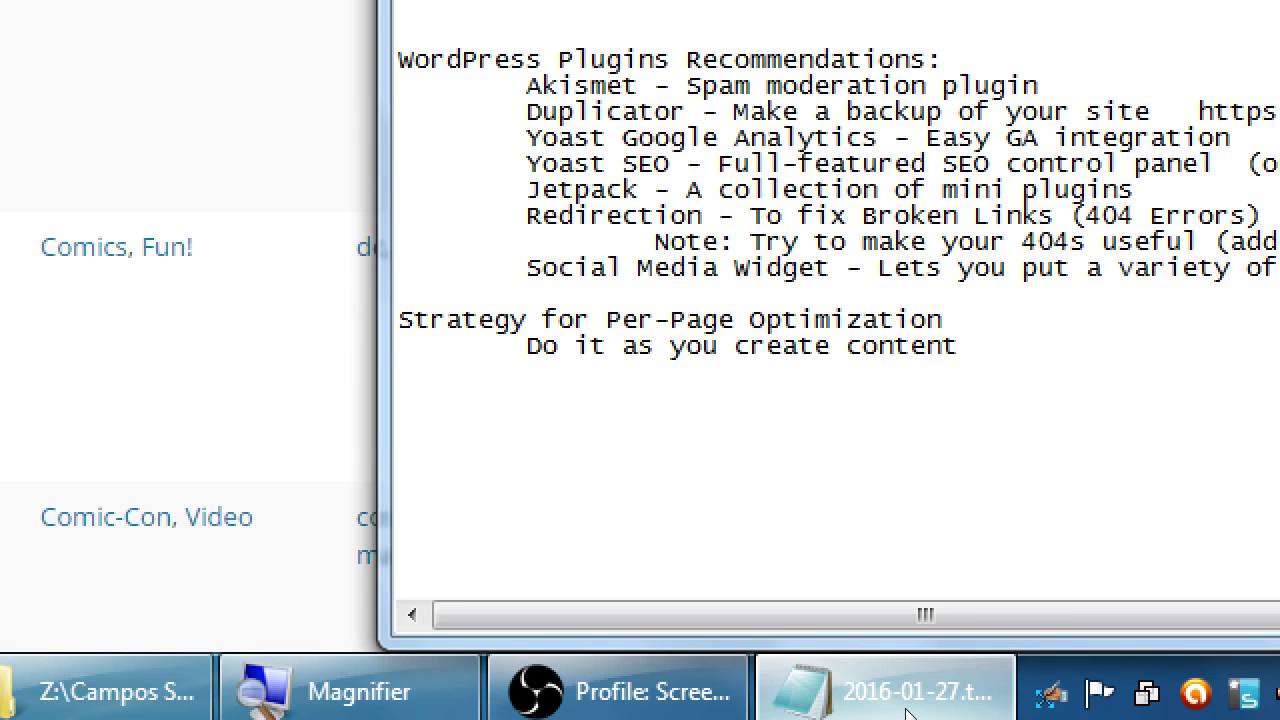
Step: Leave a blank line and add the indented line "If you need to optmize old content:" to the strategy notes
key(Return)
key(Return)
key(Tab)
text(If you need to optmiz)
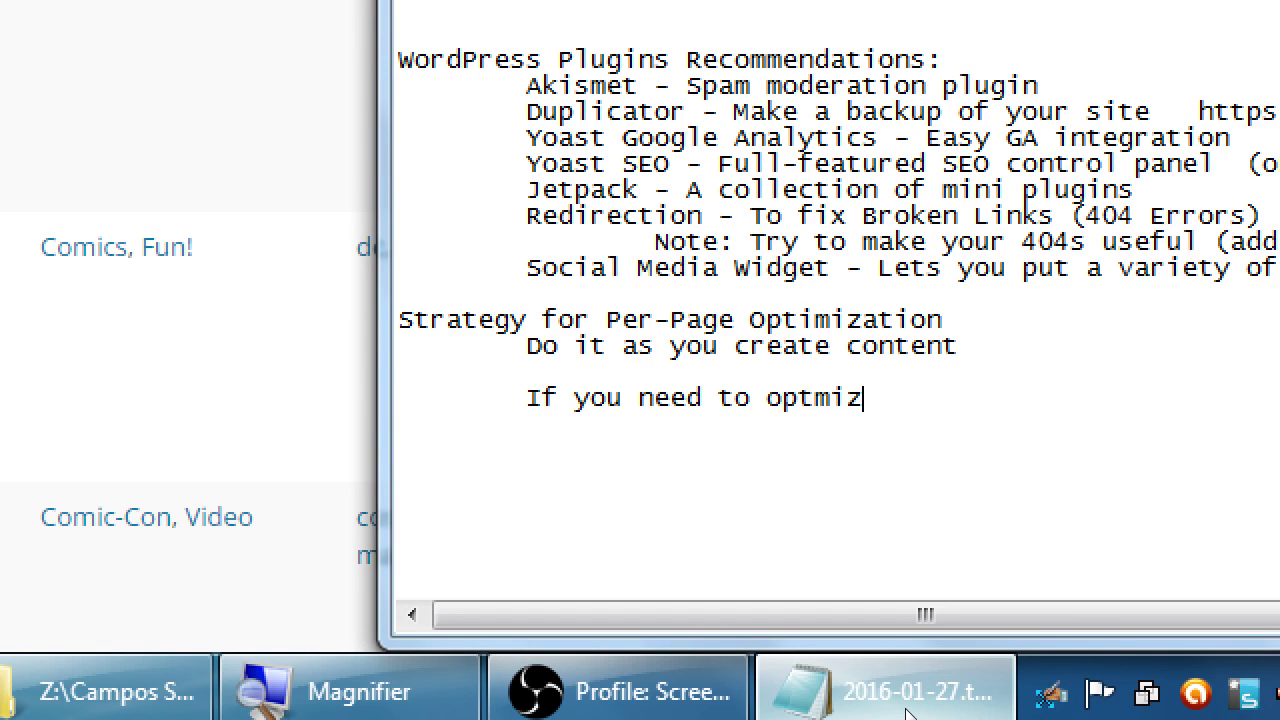
text(e old co)
key(BackSpace)
key(BackSpace)
key(BackSpace)
text(d content:)
key(Return)
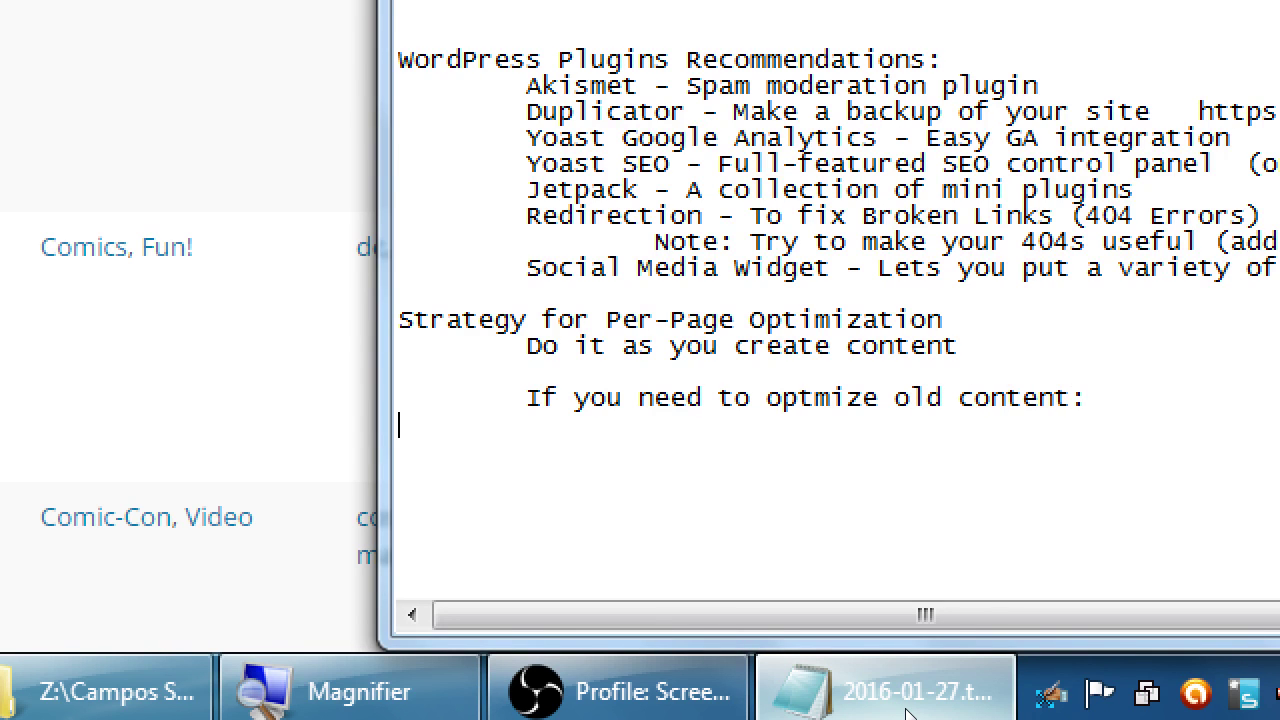
Step: Add a further-indented item "1. Could start from newest content, go backwards" under the old content line
key(Tab)
text(1. Could )
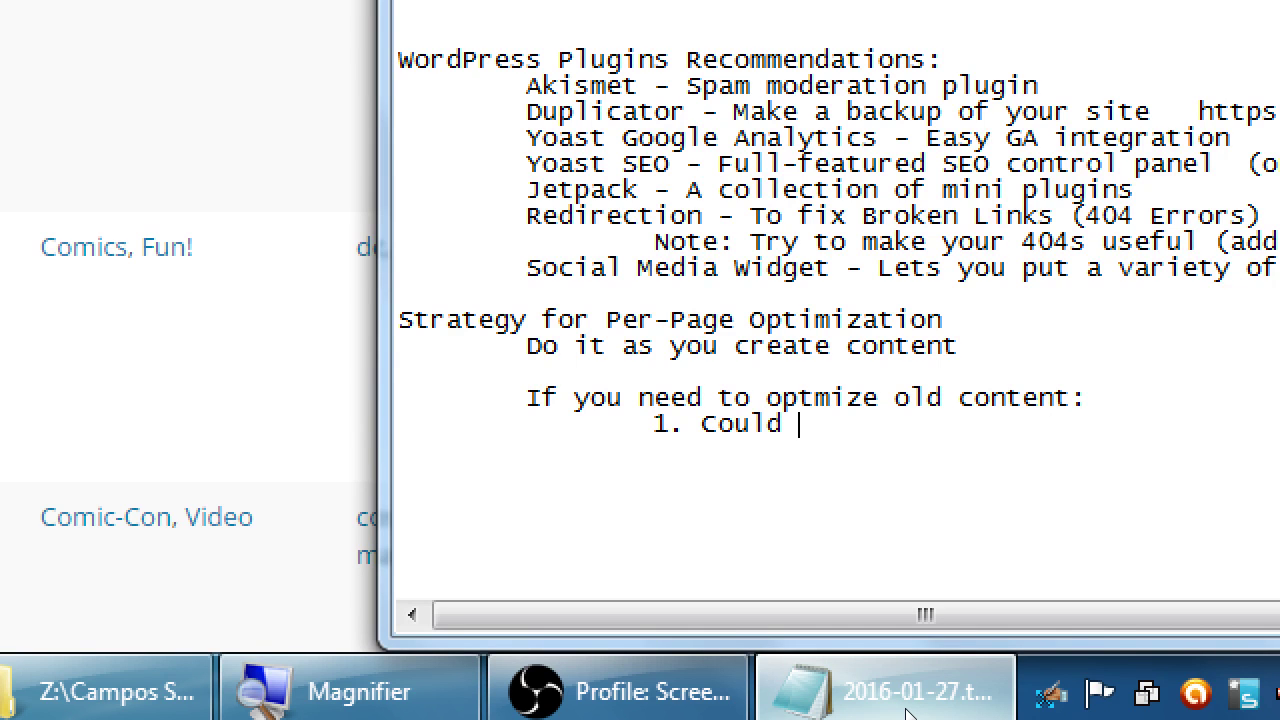
text(start from newest c)
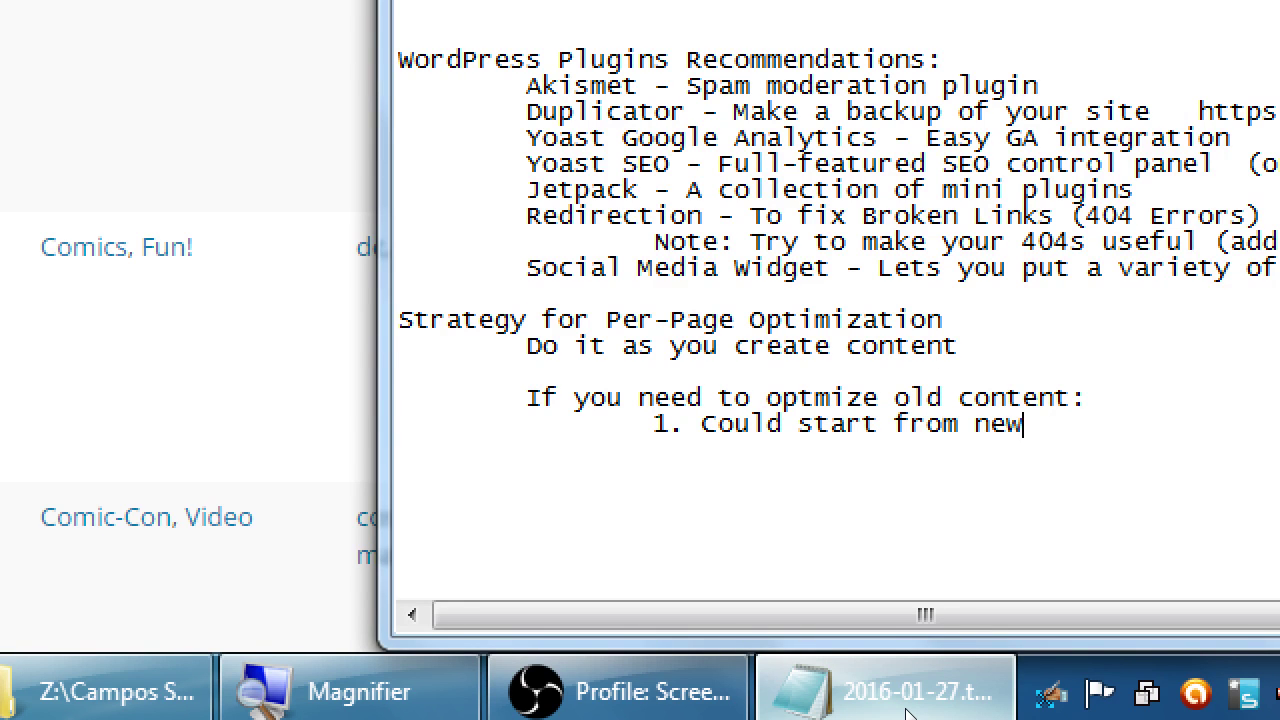
text(ontent, bo)
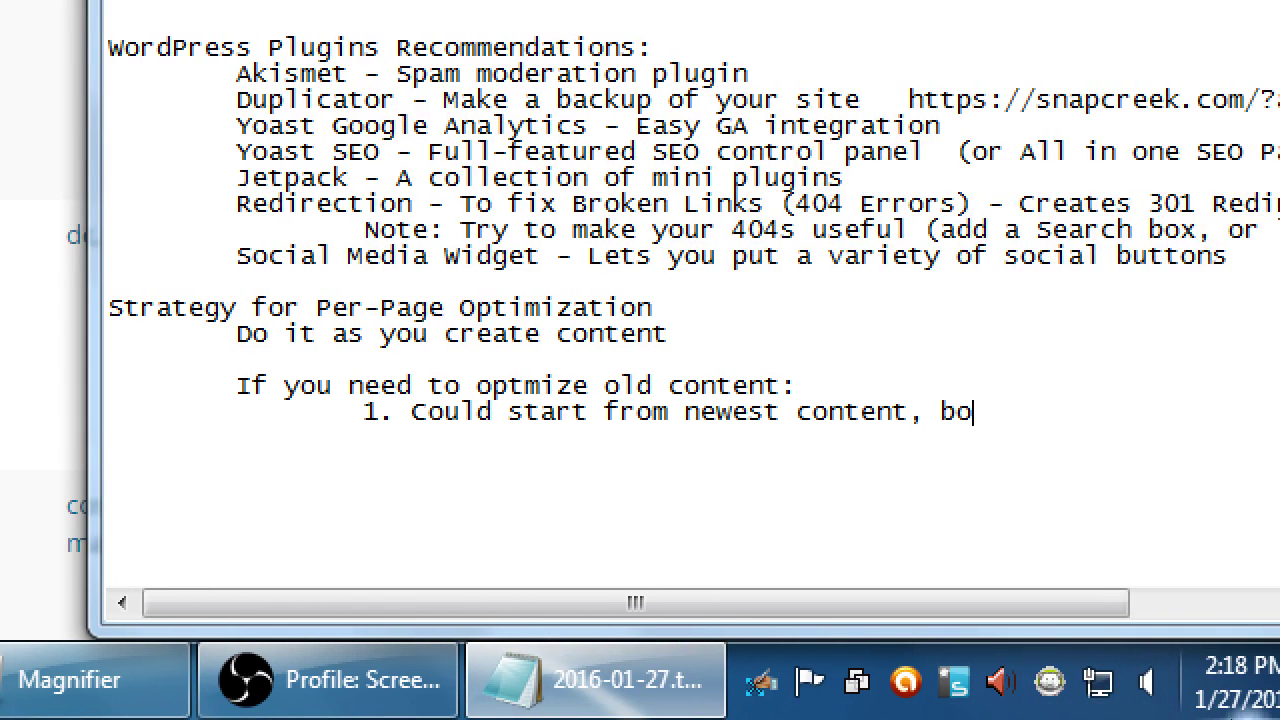
key(BackSpace)
key(BackSpace)
text(go bck)
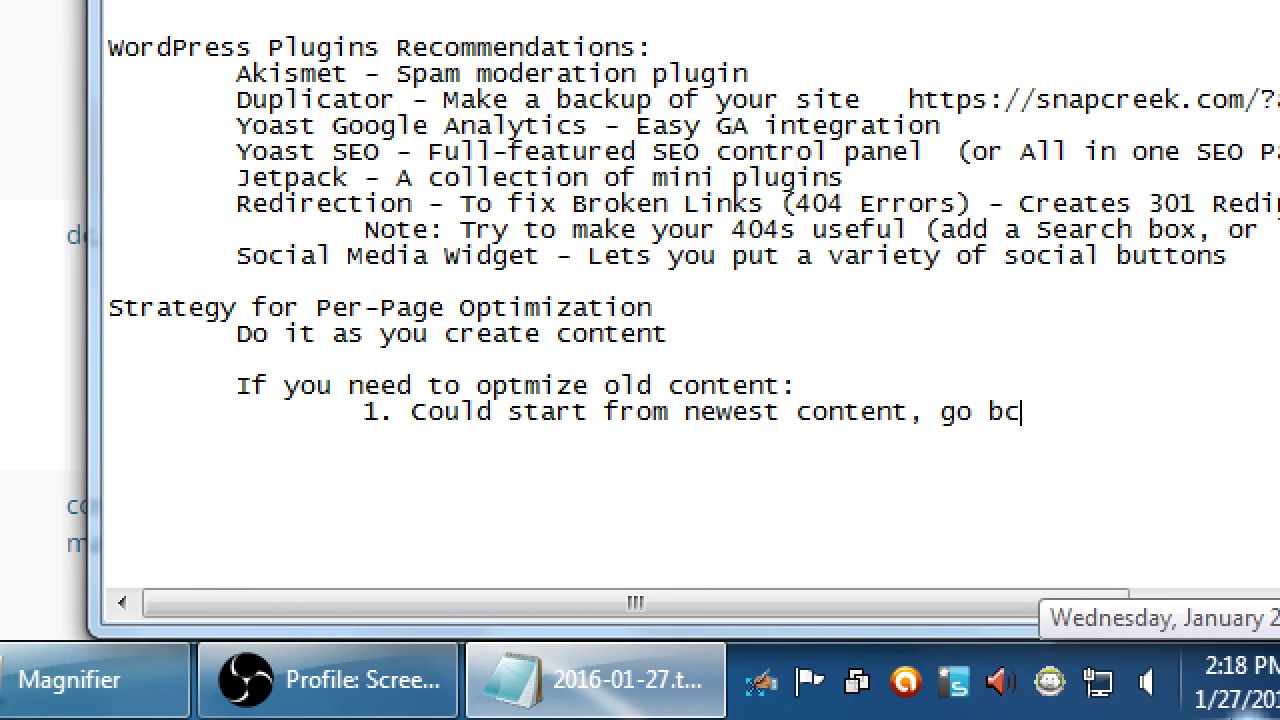
key(BackSpace)
key(BackSpace)
text(ackwards)
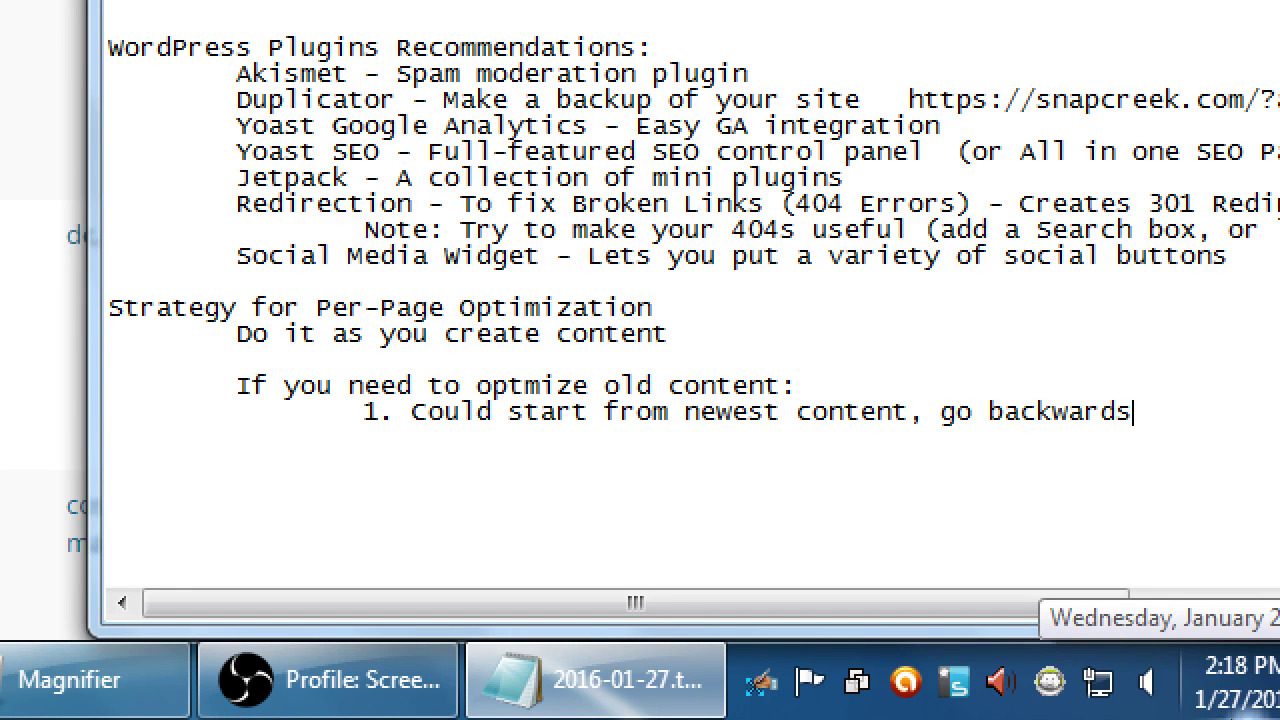
Step: Add a second list item reading "2. Use your analytics to check most popular pages, start w/ those"
key(Return)
key(Tab)
key(Tab)
text(2. )
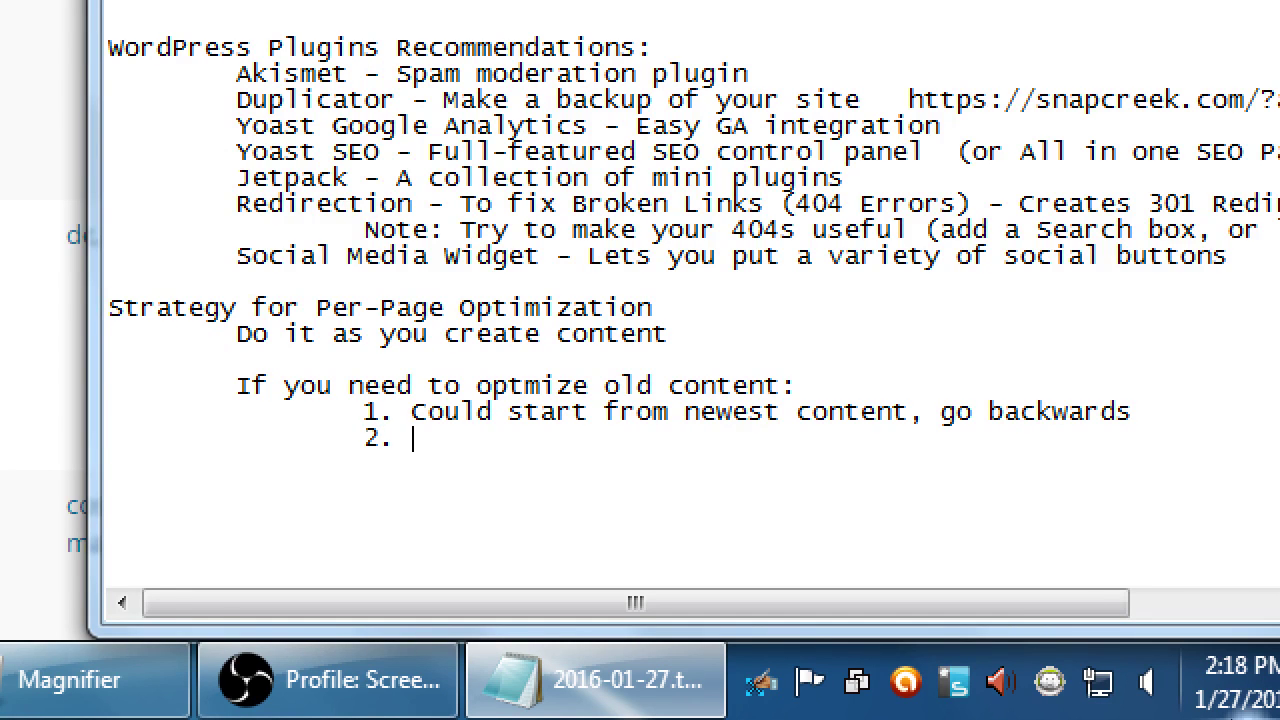
text(Use your an)
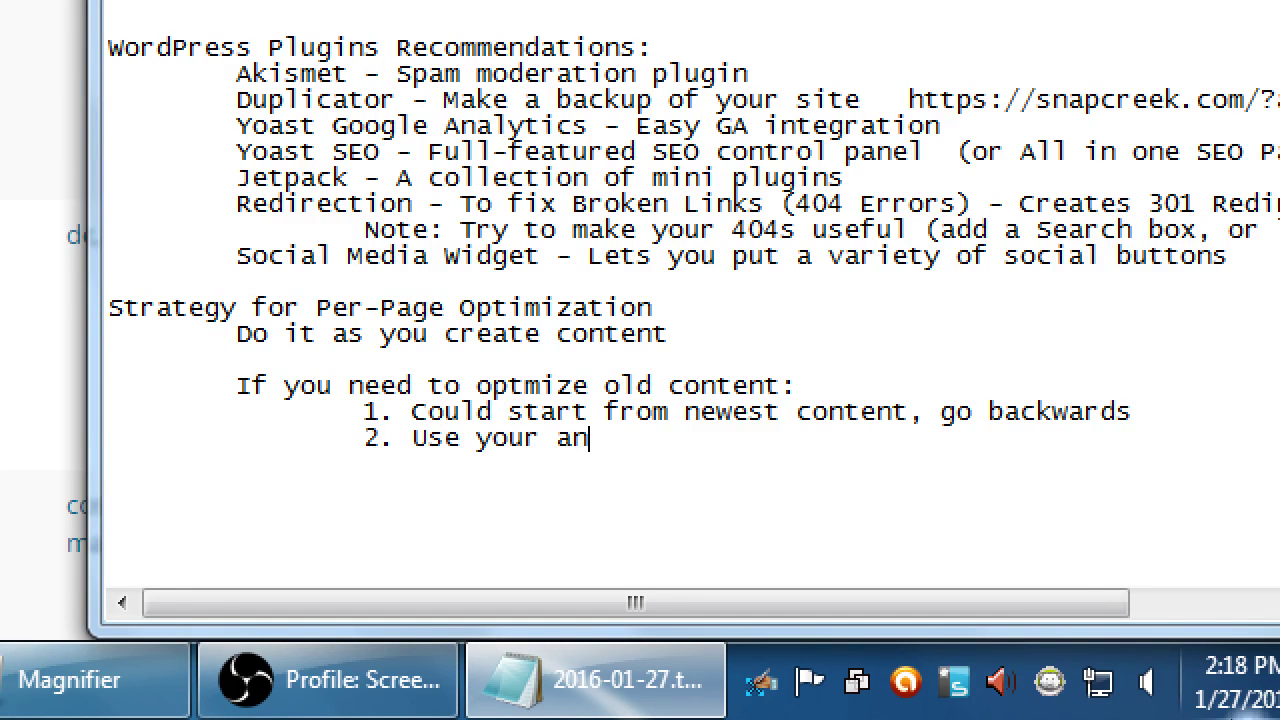
text(alytics to )
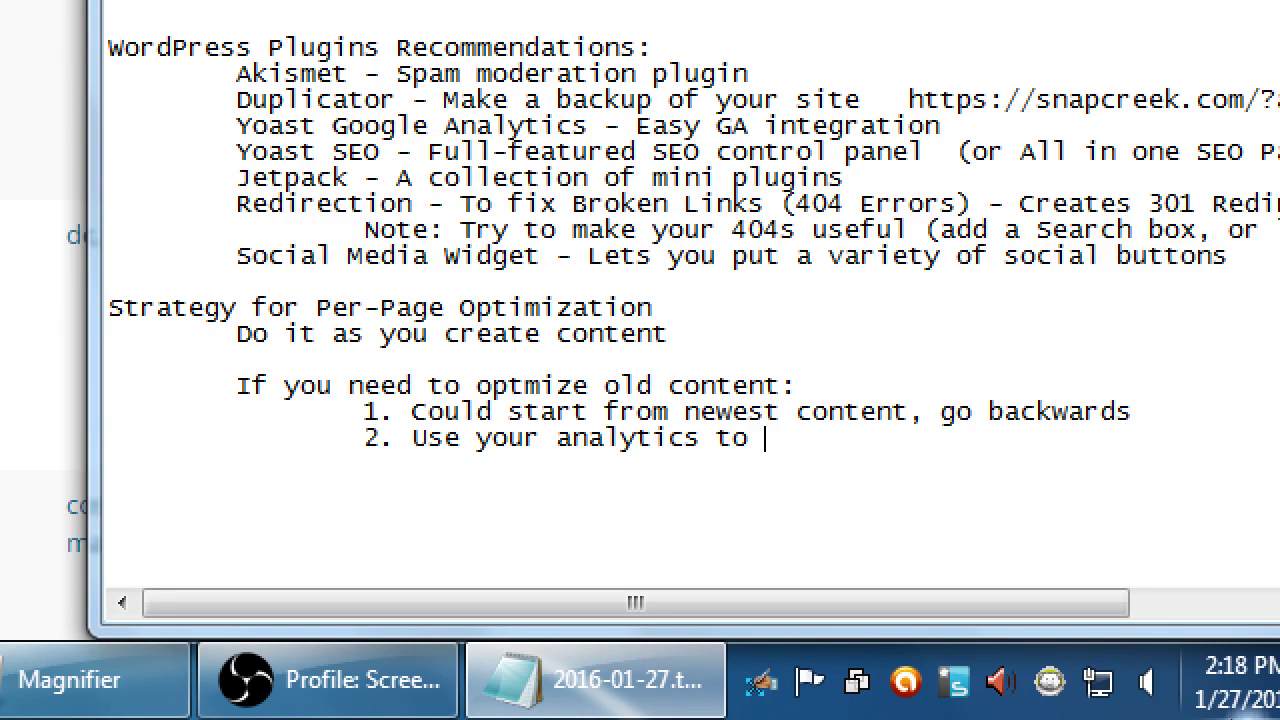
text(check most )
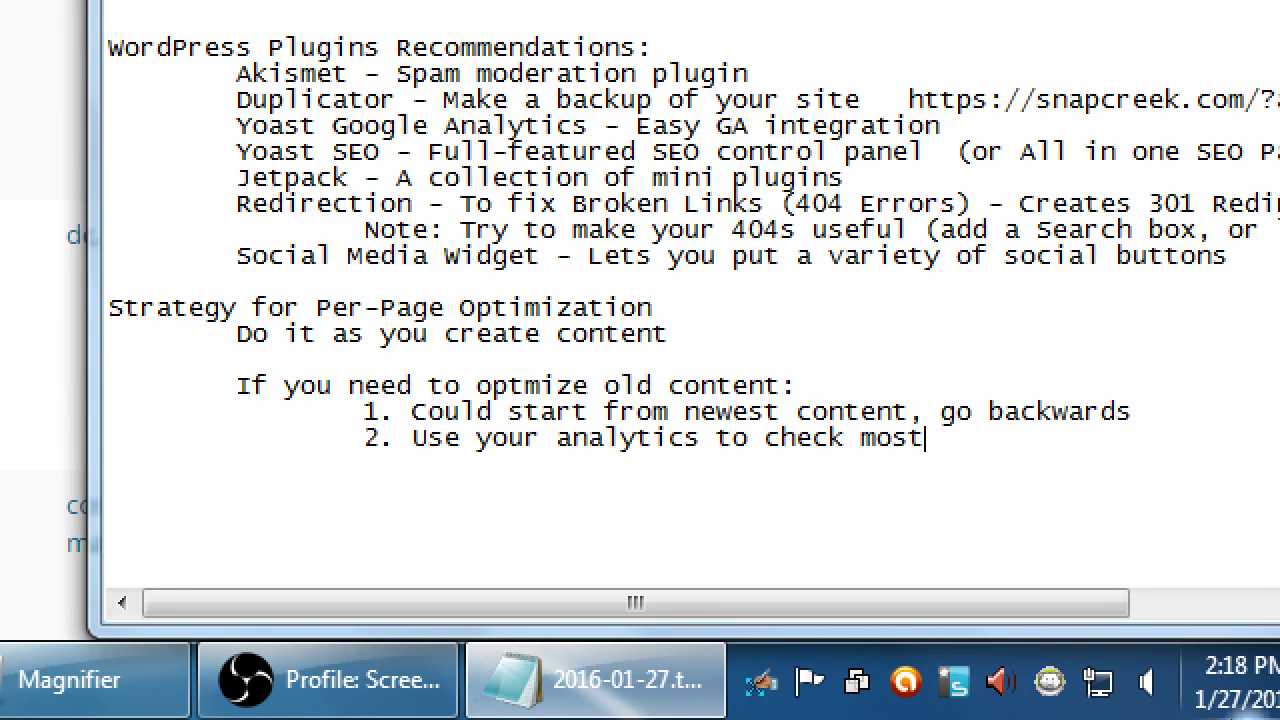
text(popula)
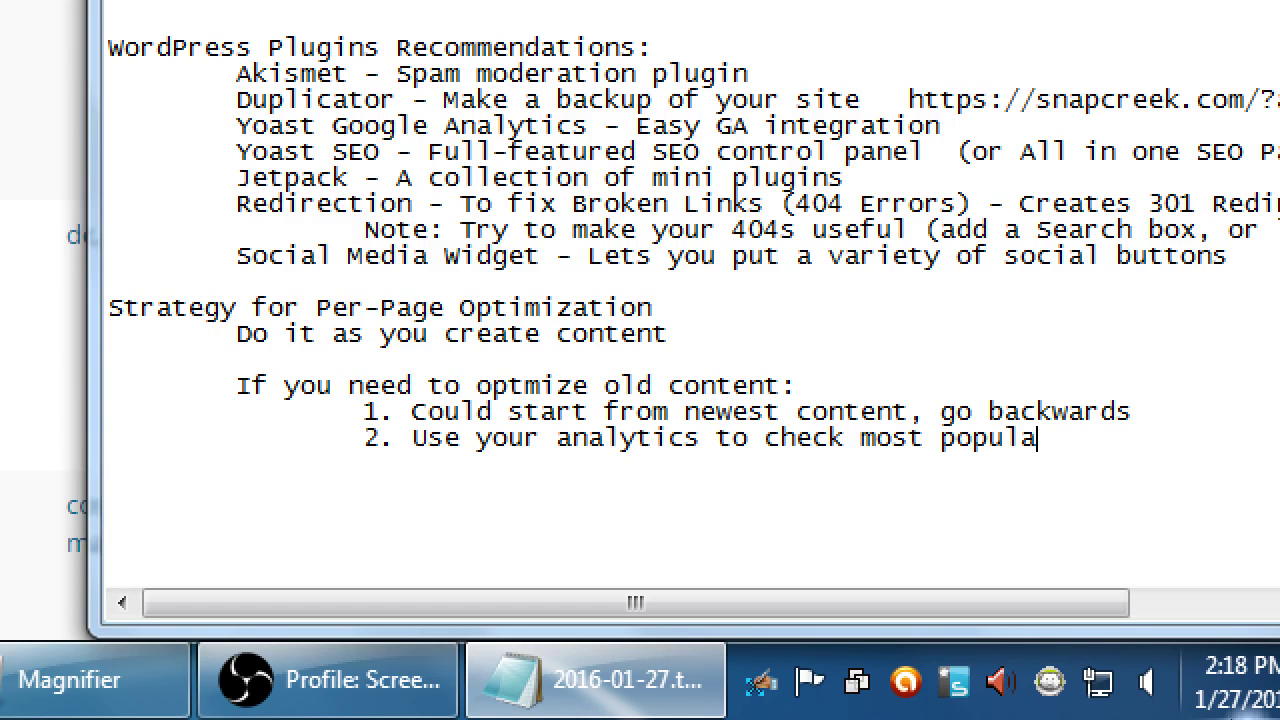
text(r pages,)
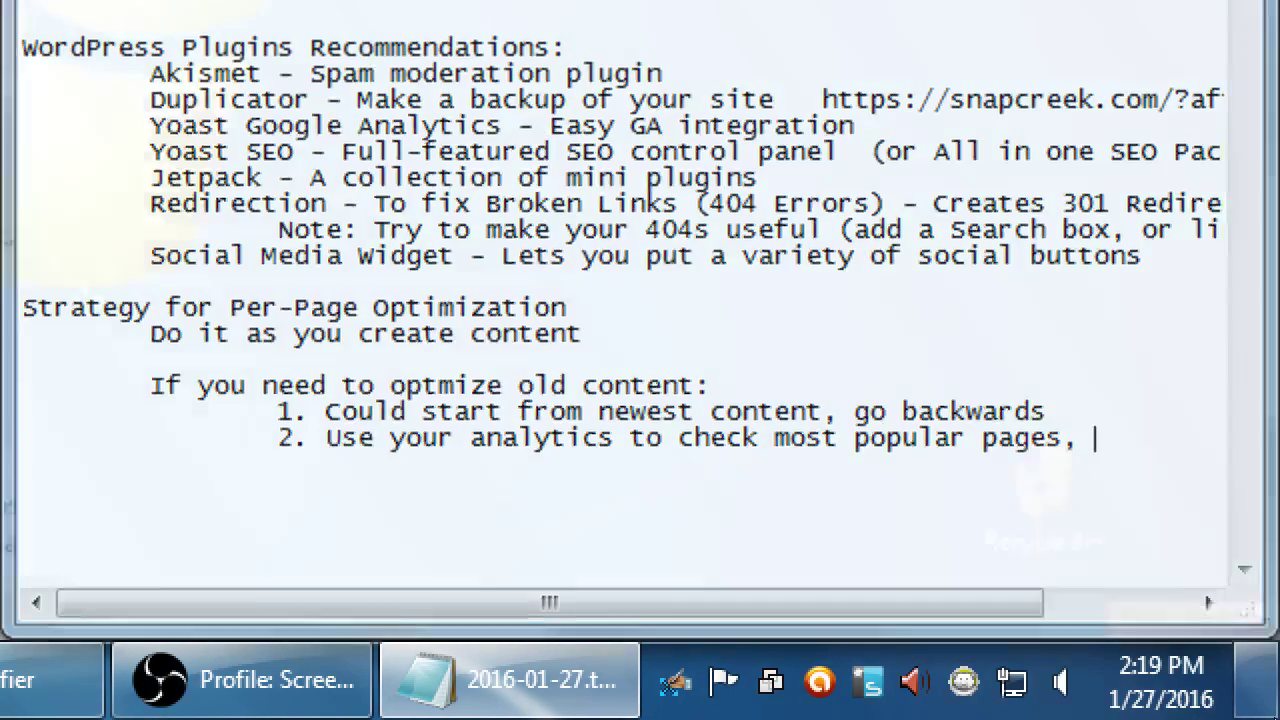
click(1258, 680)
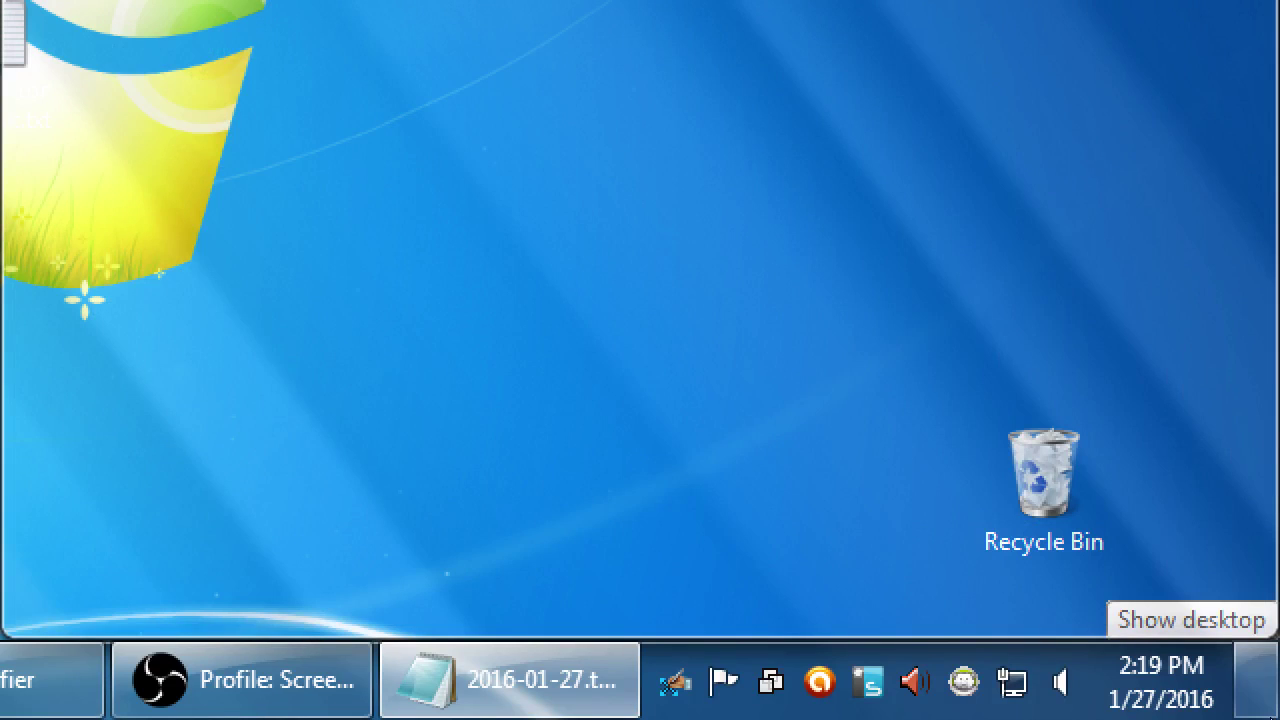
click(1250, 648)
text(t)
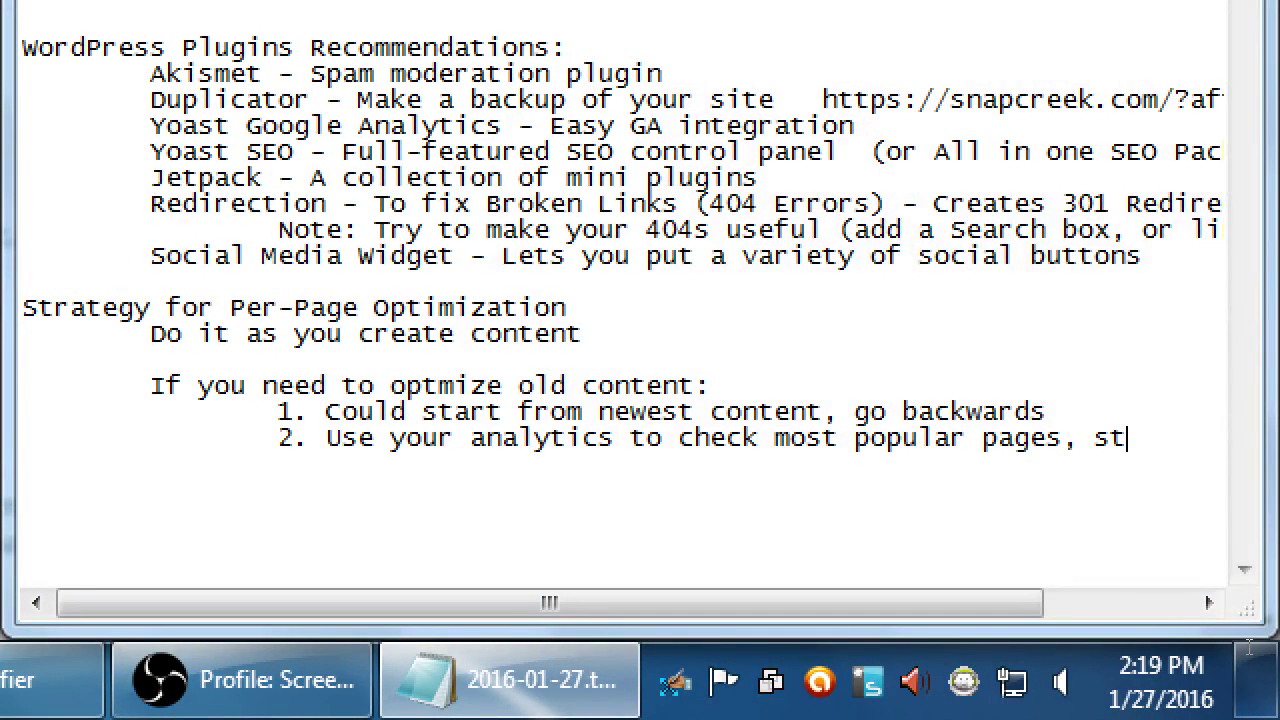
text(art w/ thos)
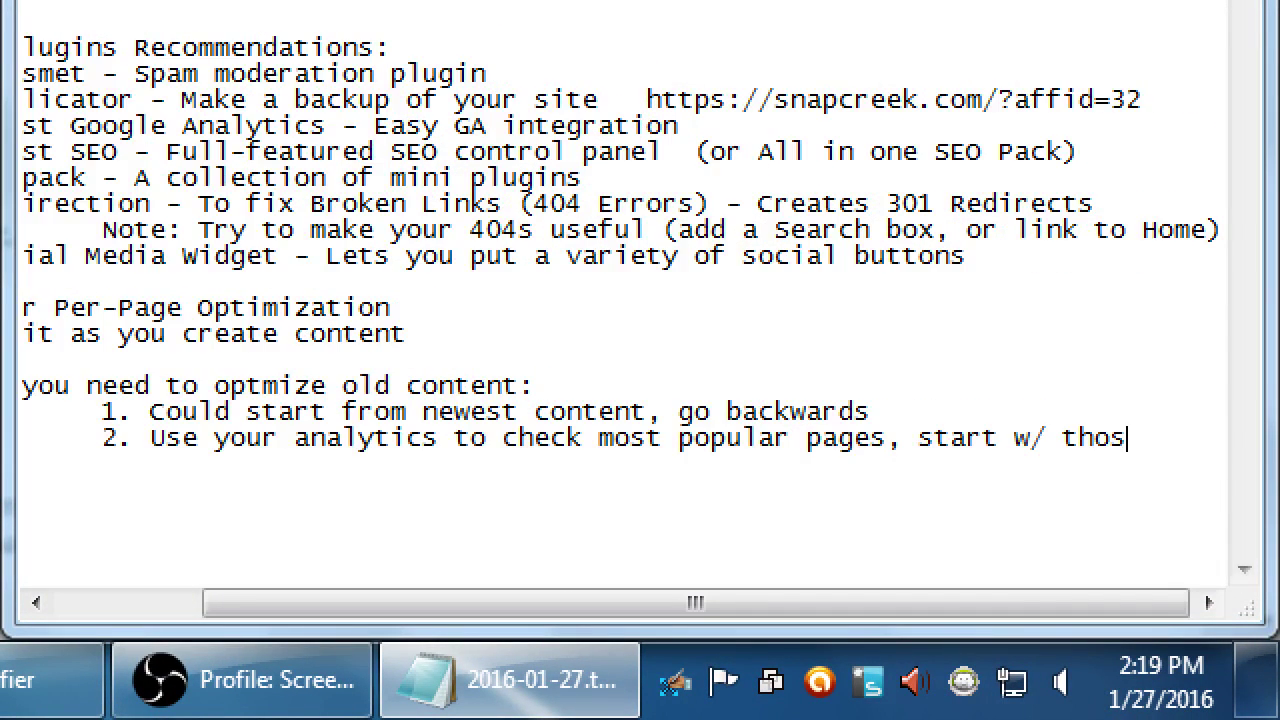
text(e)
Step: Maximize the notes and examine the plugin recommendations and the per-page optimization strategy
key(super+minus)
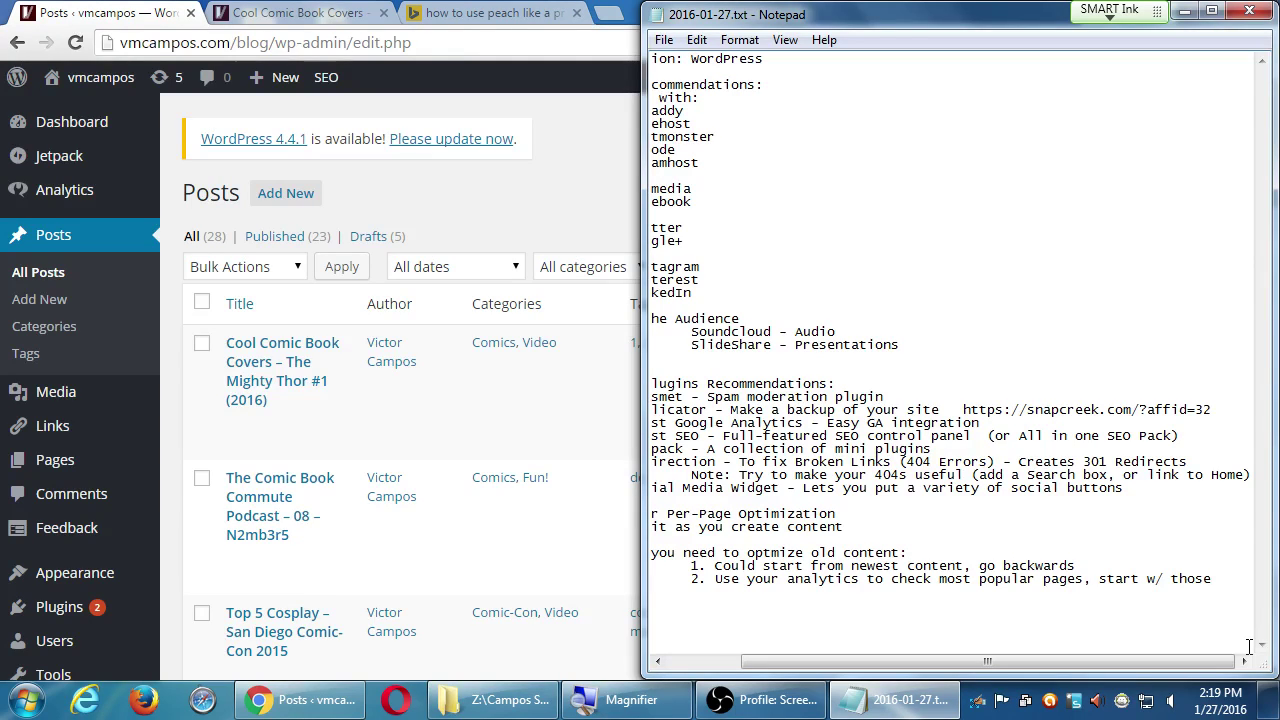
click(948, 358)
key(super+Up)
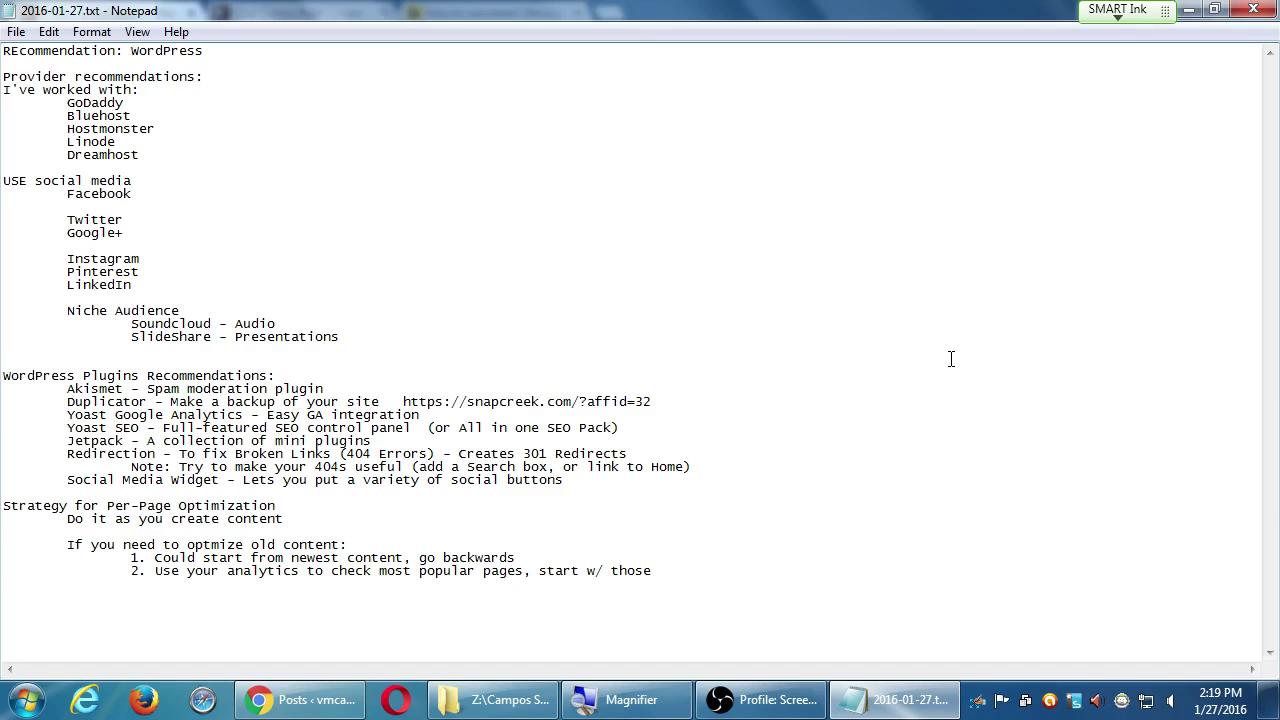
key(super+plus)
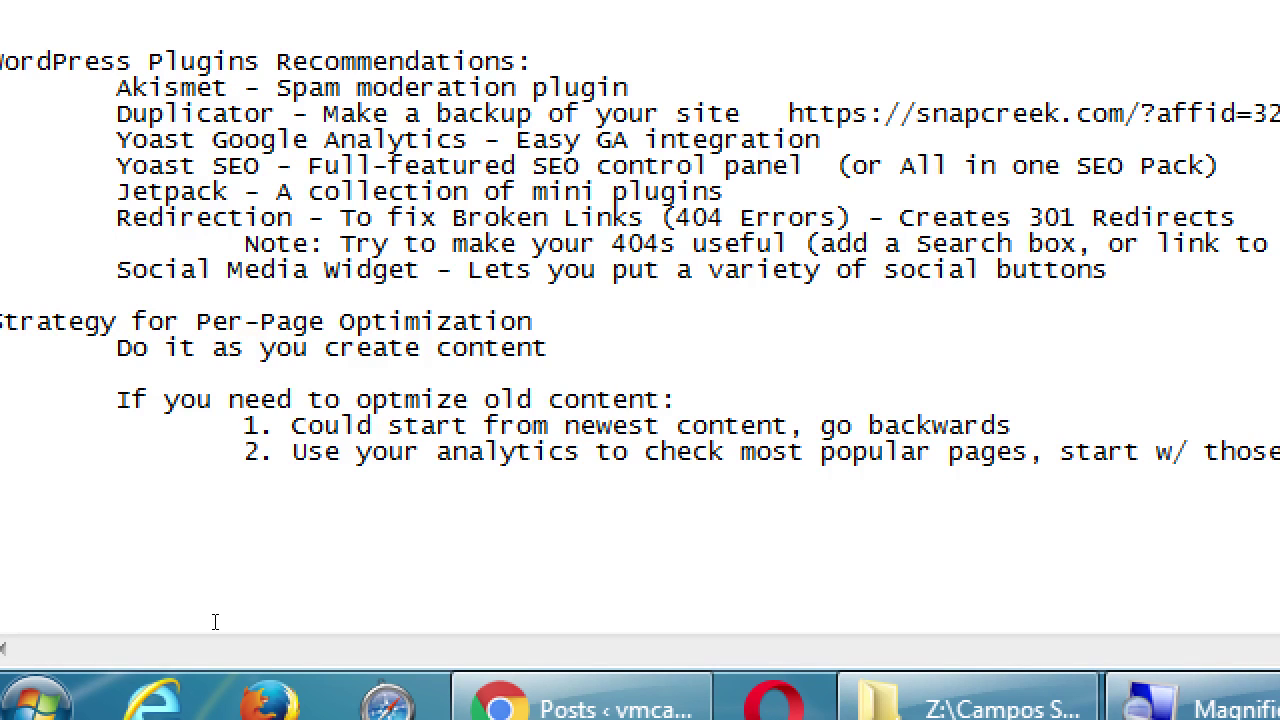
key(super+minus)
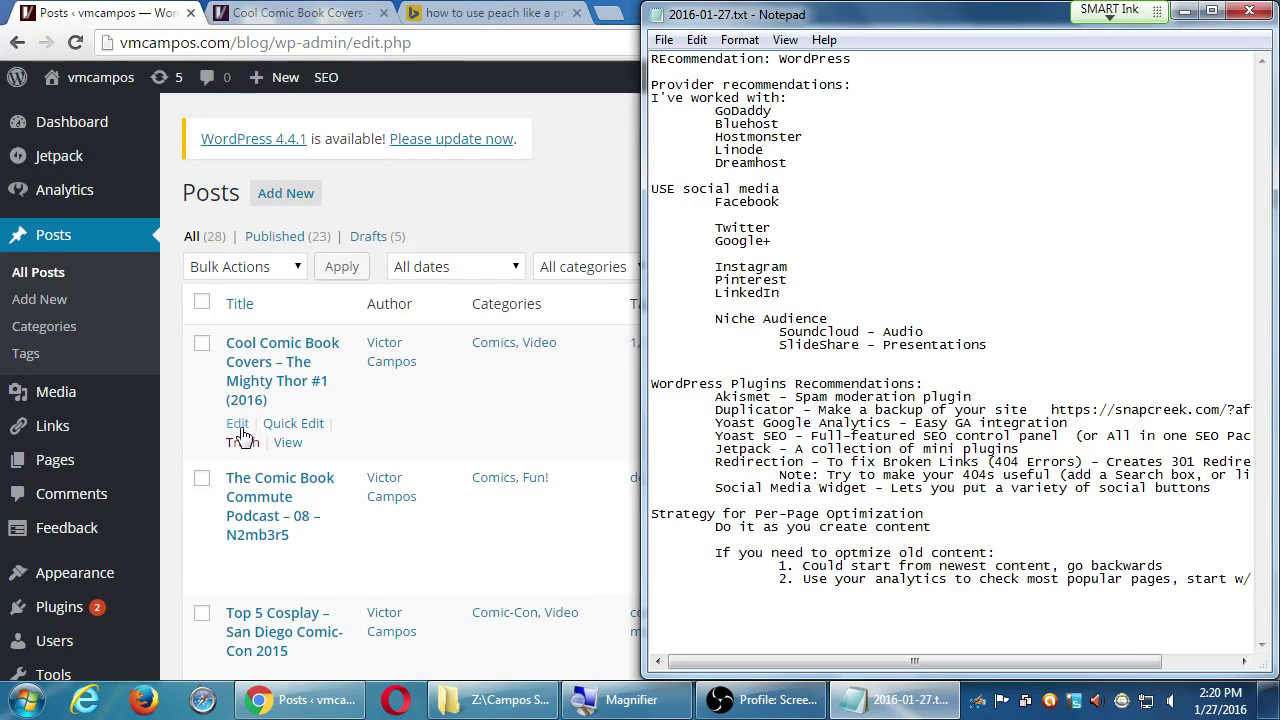
Step: In WordPress, open the Mighty Thor #1 (2016) post for editing and examine its Yoast SEO snippet and Content Analysis
click(238, 424)
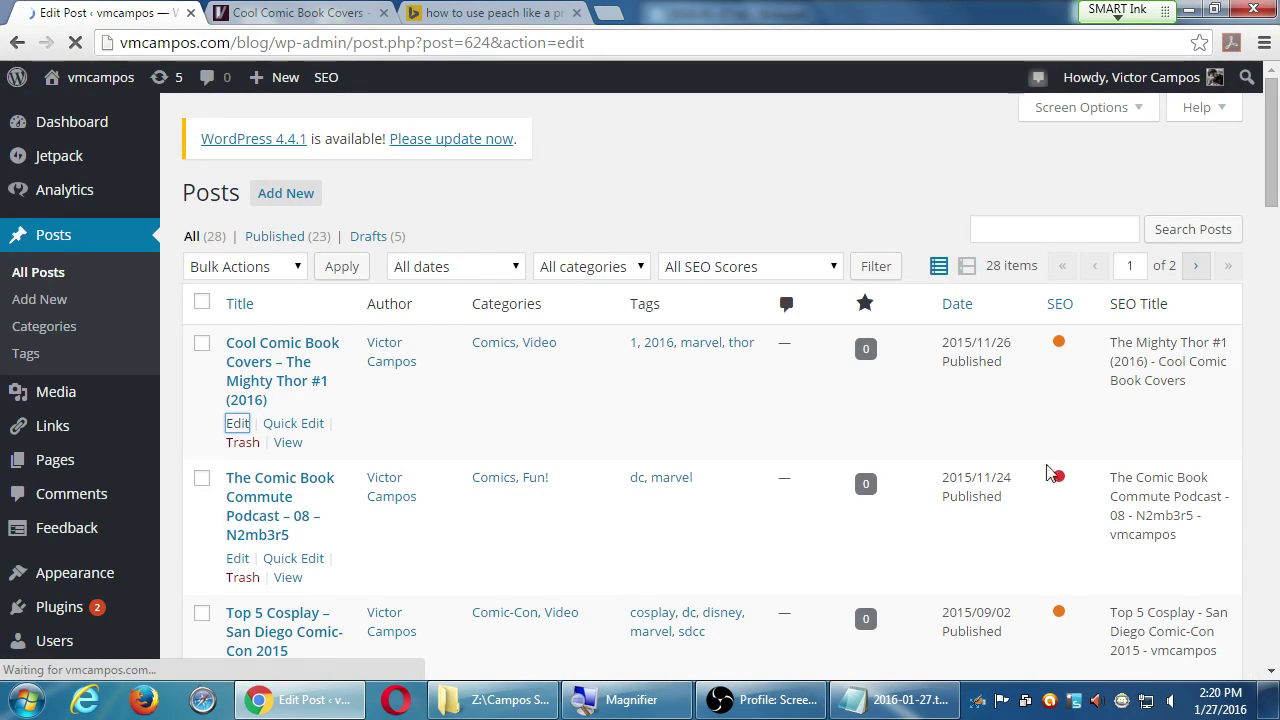
scroll(1066, 460, down, 5)
scroll(1063, 456, down, 3)
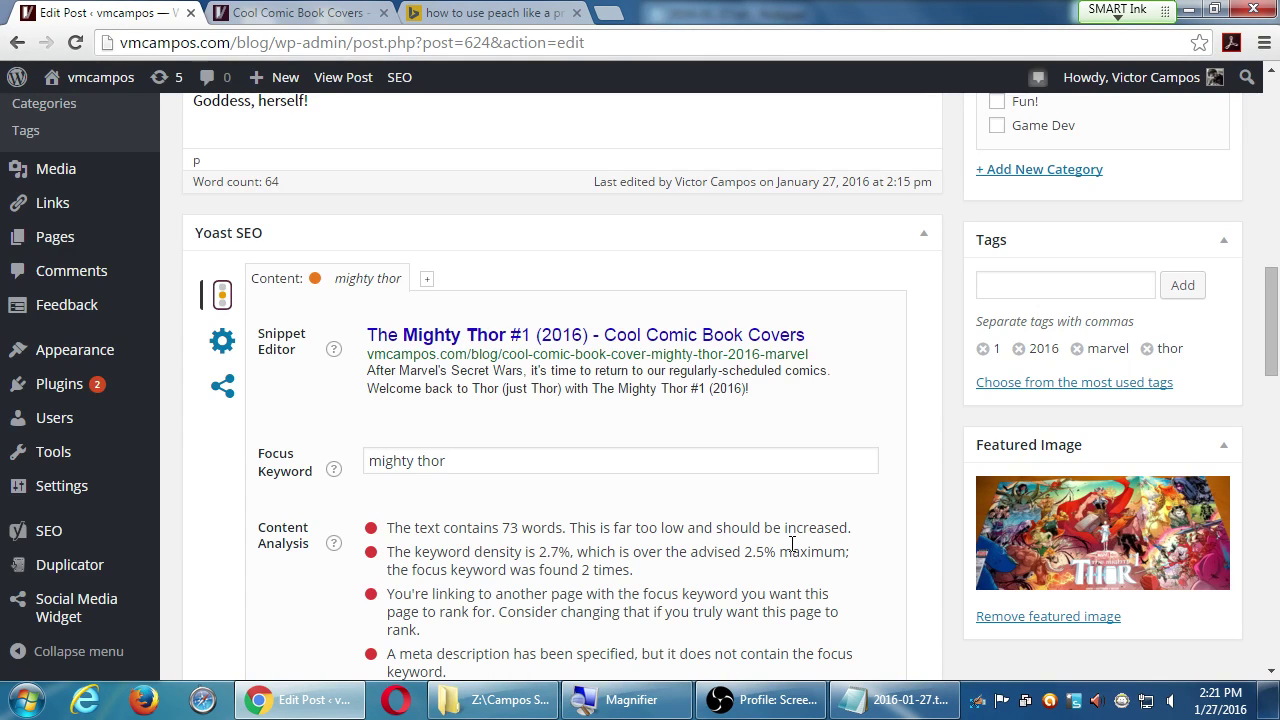
mouse_move(88, 447)
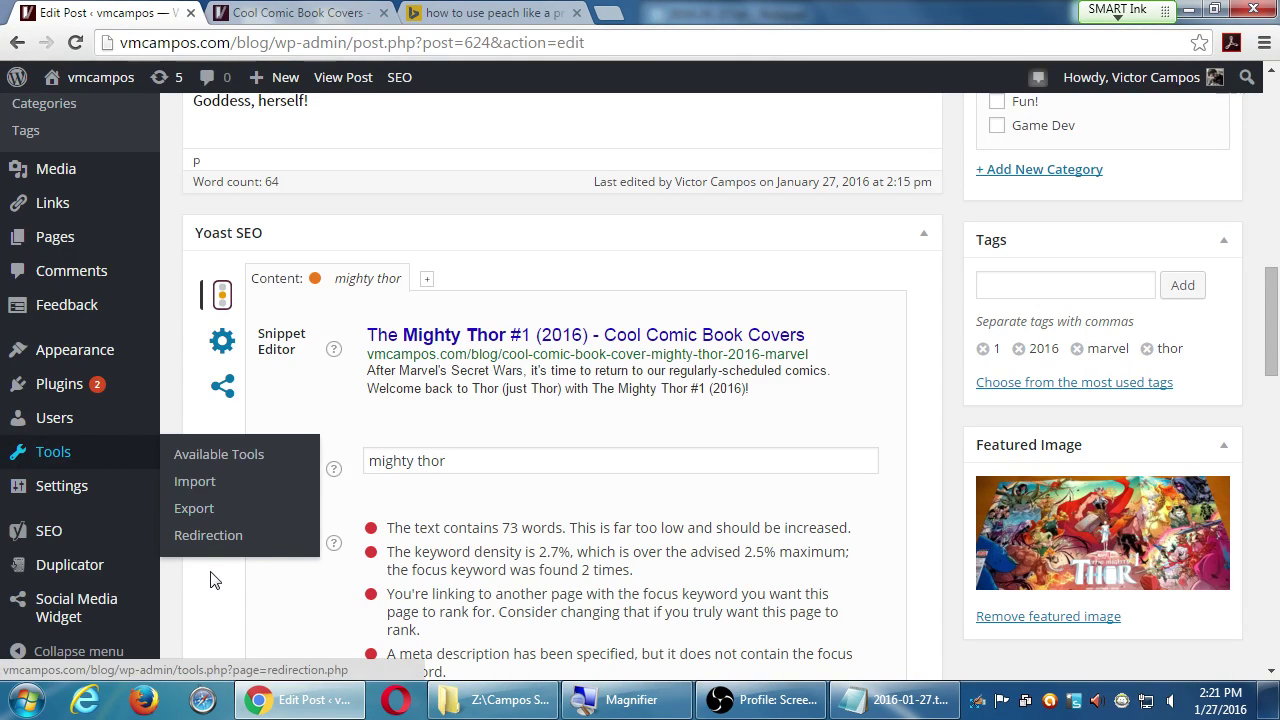
scroll(209, 580, down, 2)
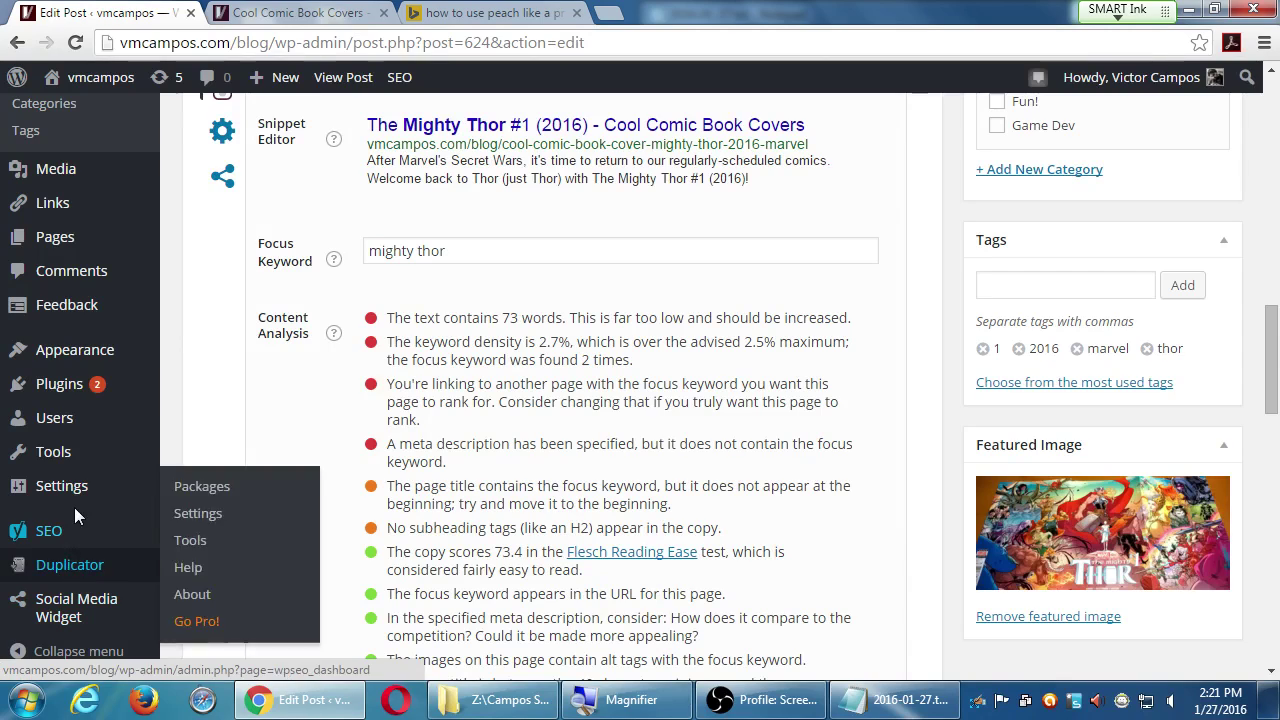
Step: Open the Yoast SEO General Settings and view the Webmaster Tools verification fields
mouse_move(86, 500)
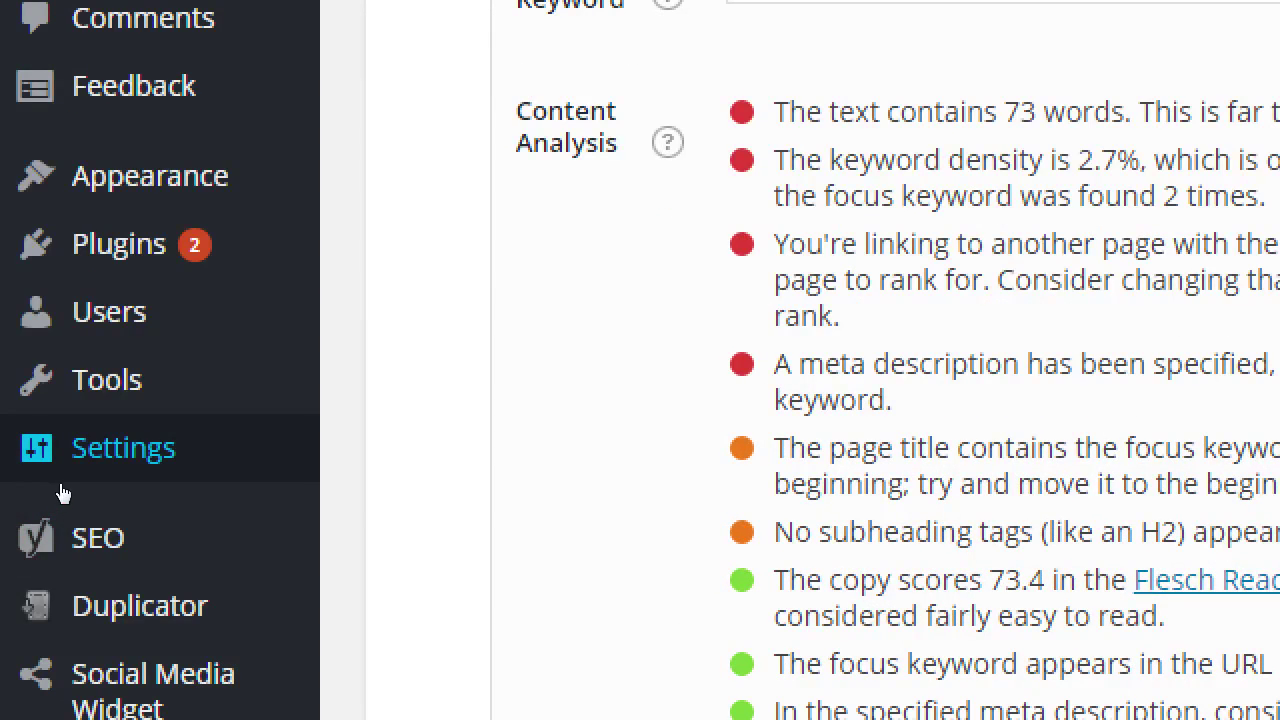
mouse_move(63, 490)
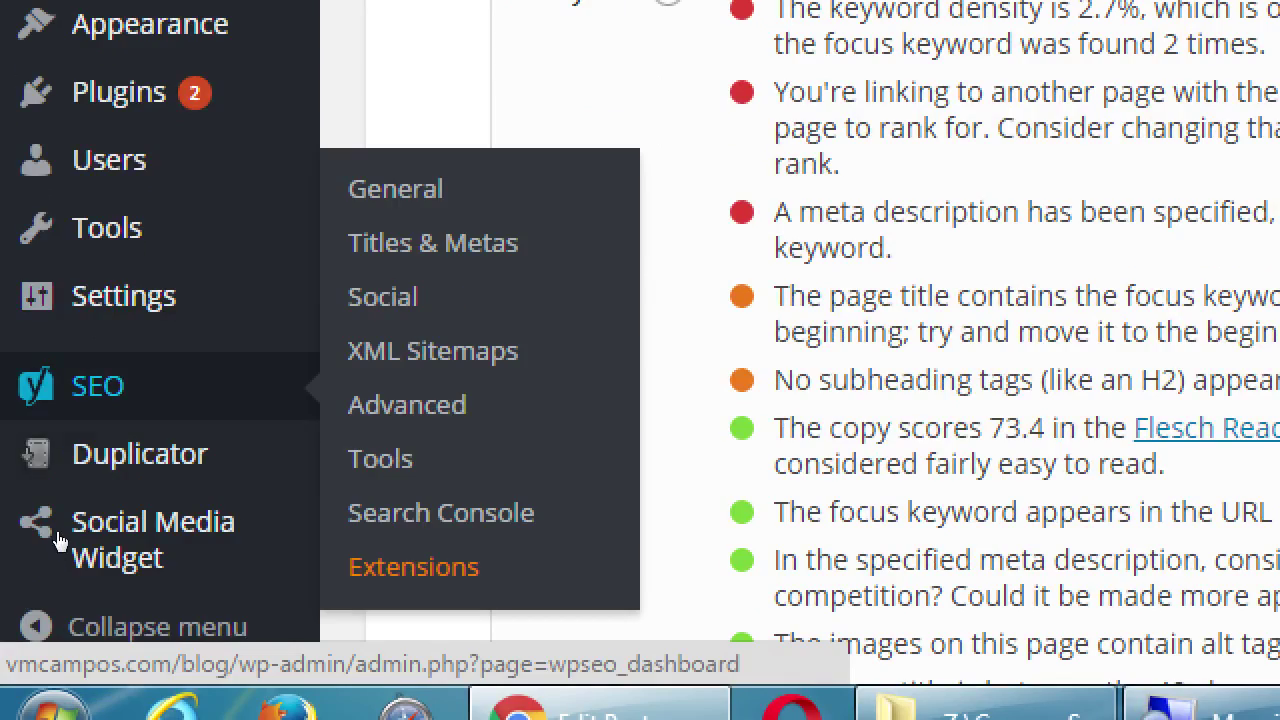
click(228, 443)
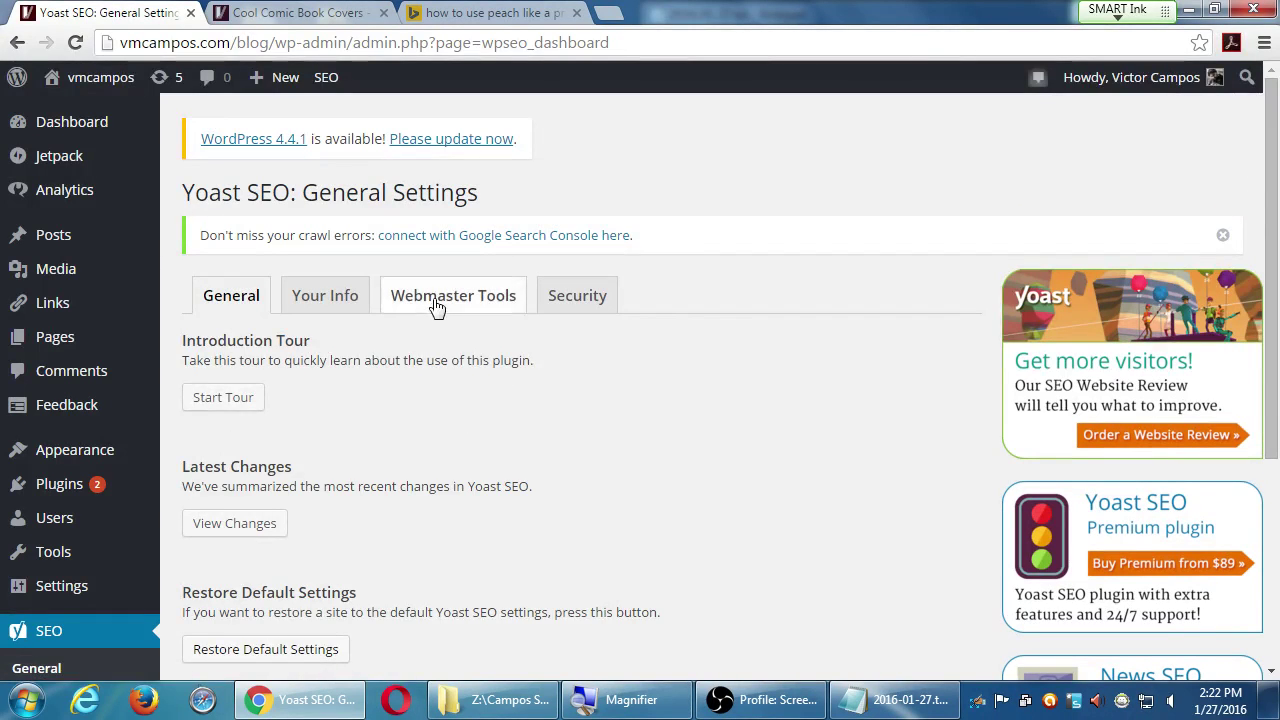
click(437, 300)
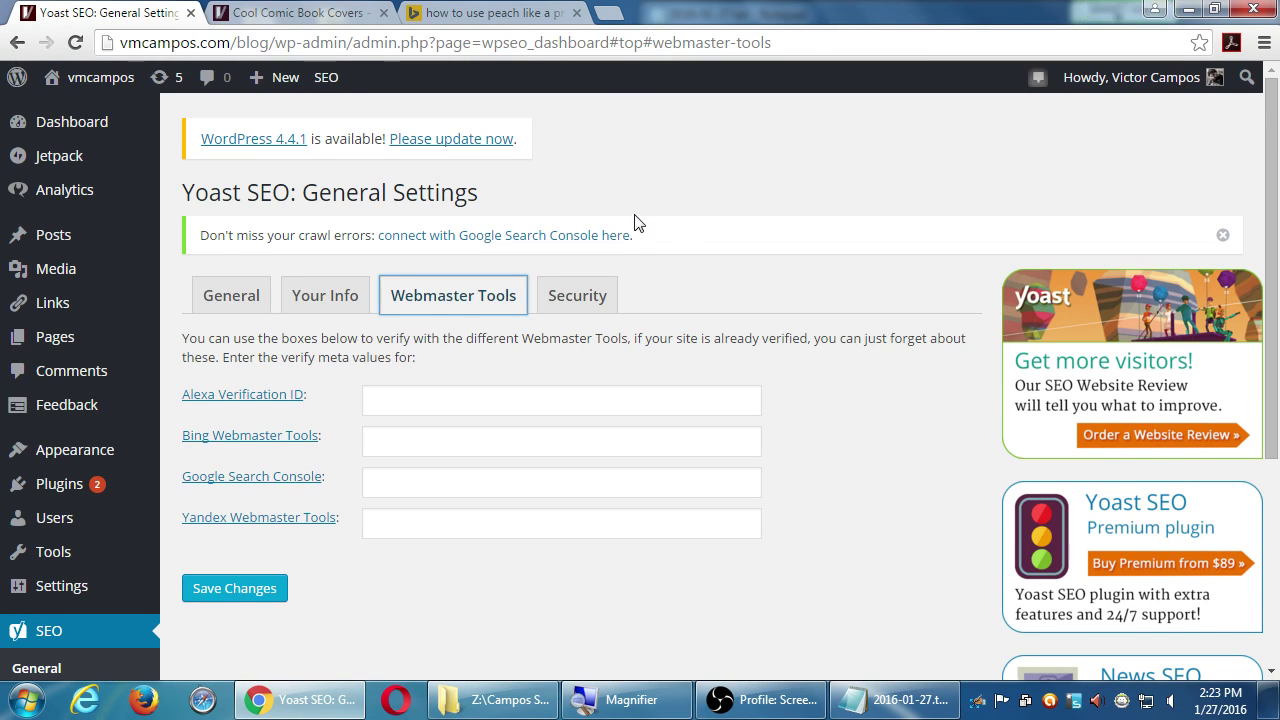
Step: Return to the Mighty Thor post's edit page to review its Yoast SEO section, and view the top of the published post
key(alt+Left)
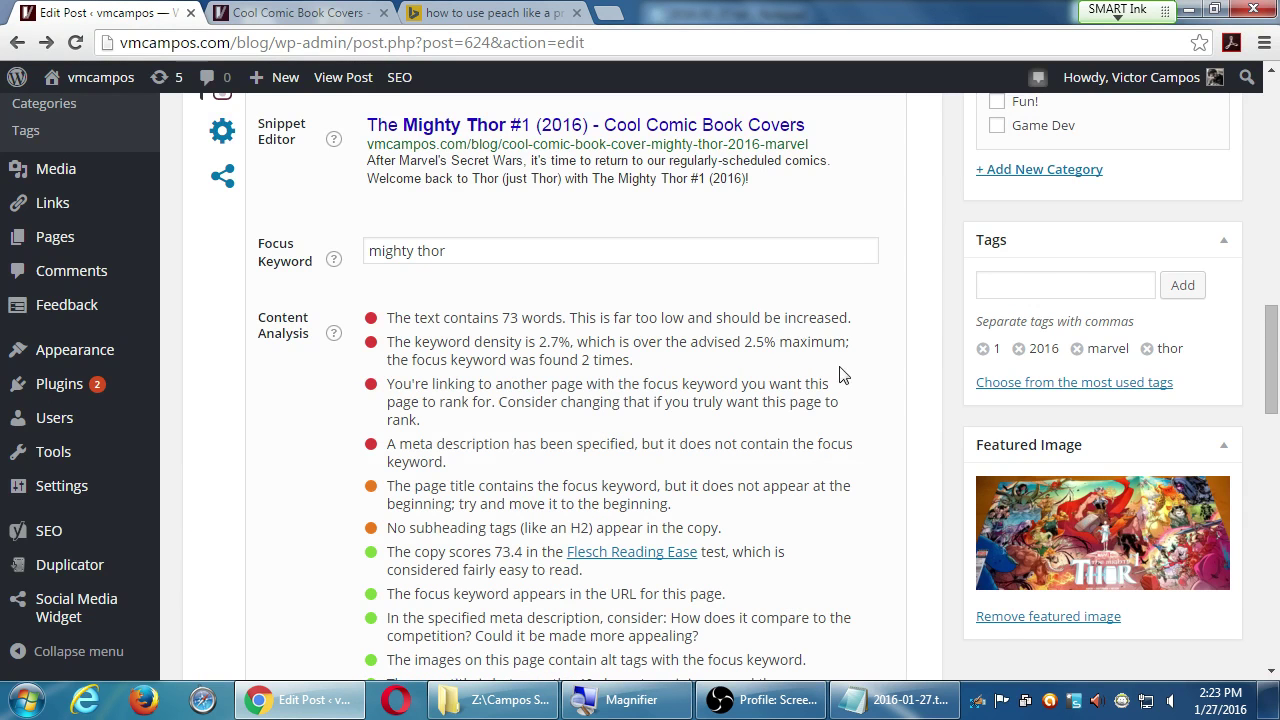
scroll(918, 350, up, 2)
scroll(918, 350, up, 2)
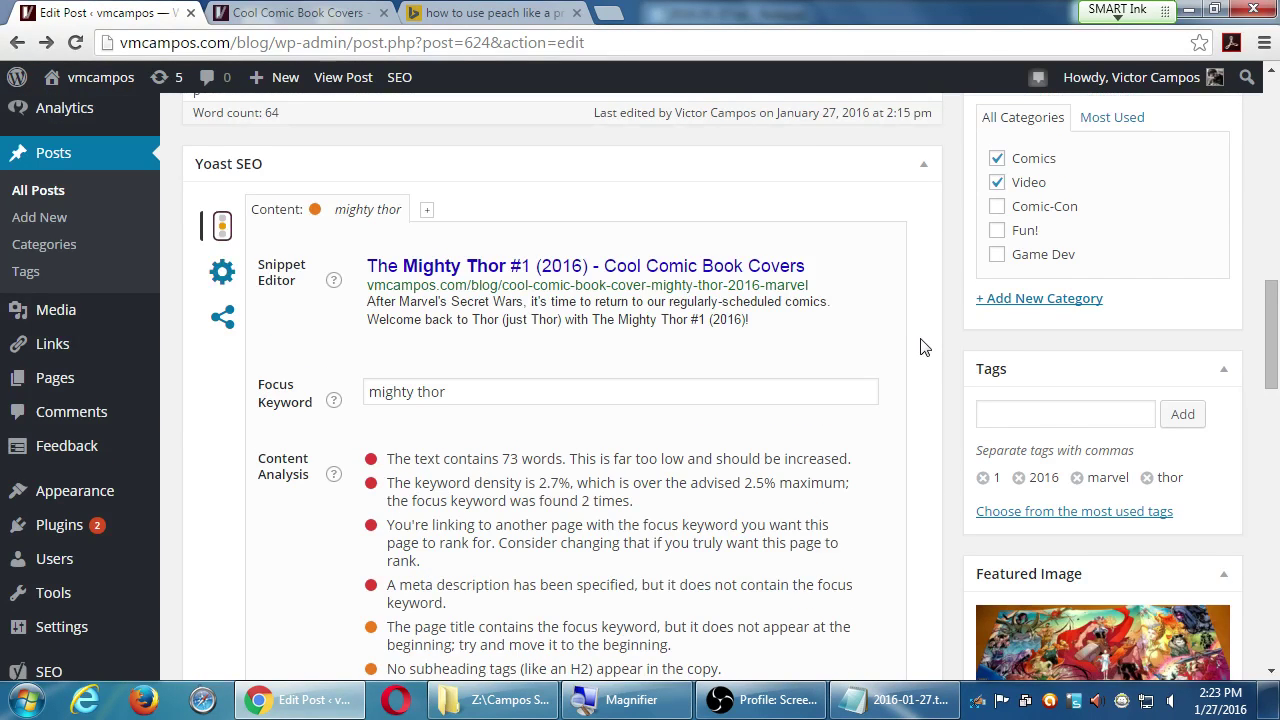
scroll(922, 340, up, 2)
scroll(930, 324, up, 1)
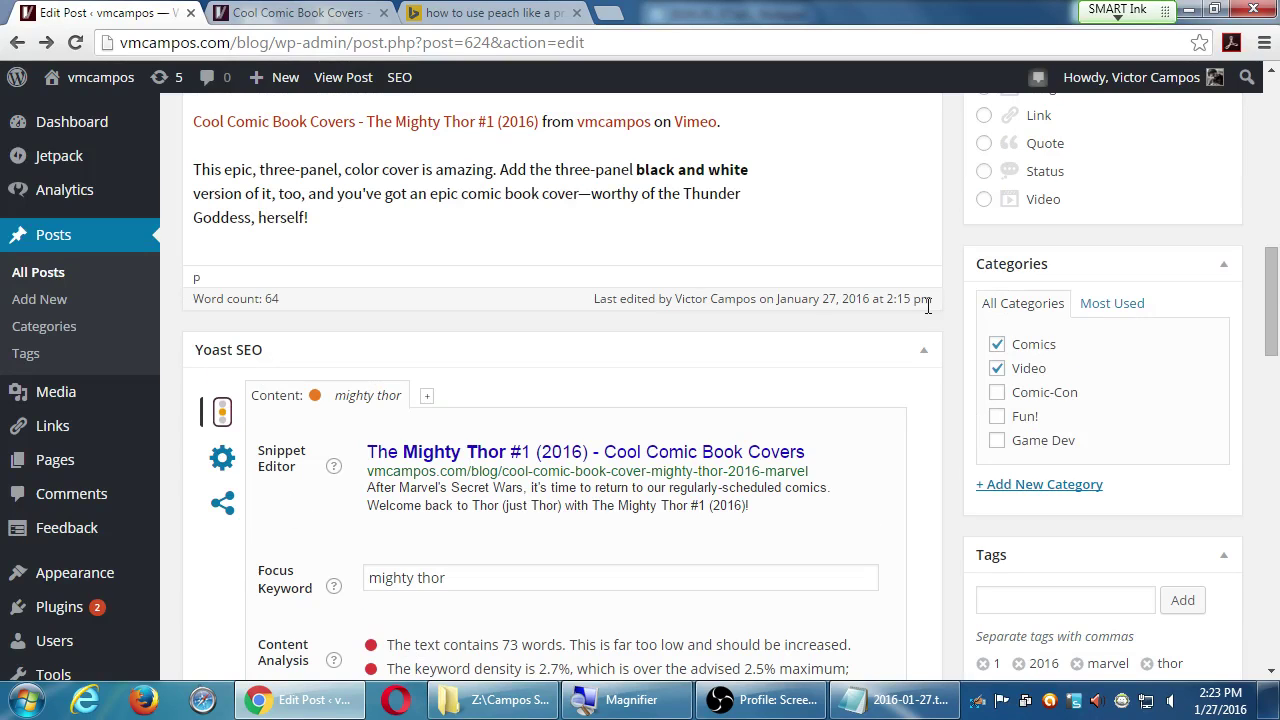
scroll(947, 298, down, 1)
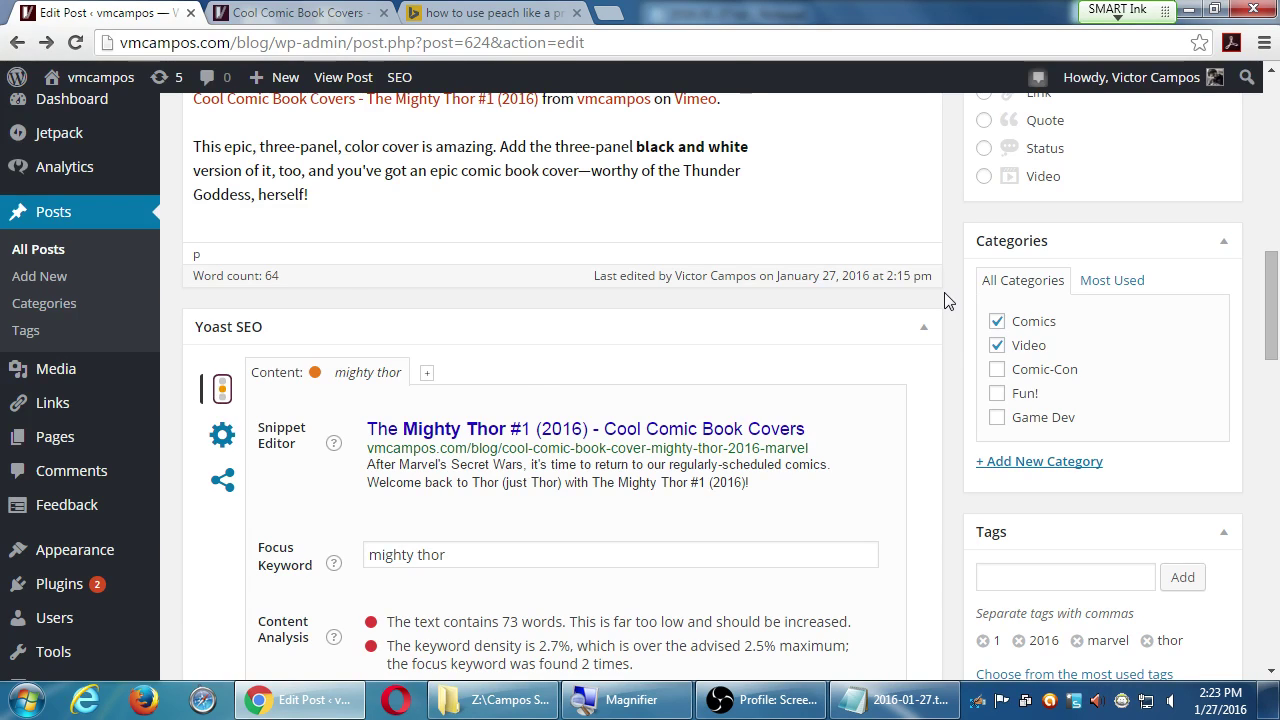
key(ctrl+Tab)
scroll(752, 370, up, 10)
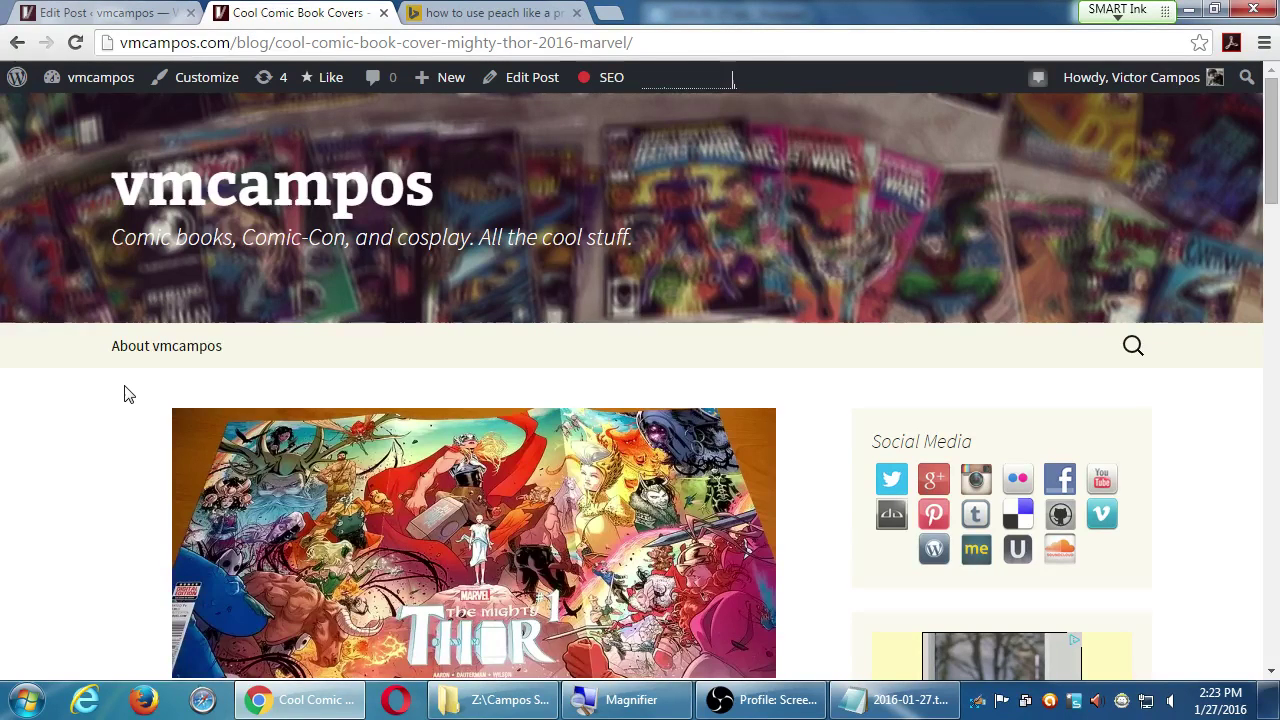
Step: Search Google for "comic con bingo" in a new browser tab and examine the first page of results
key(ctrl+t)
text(google.co)
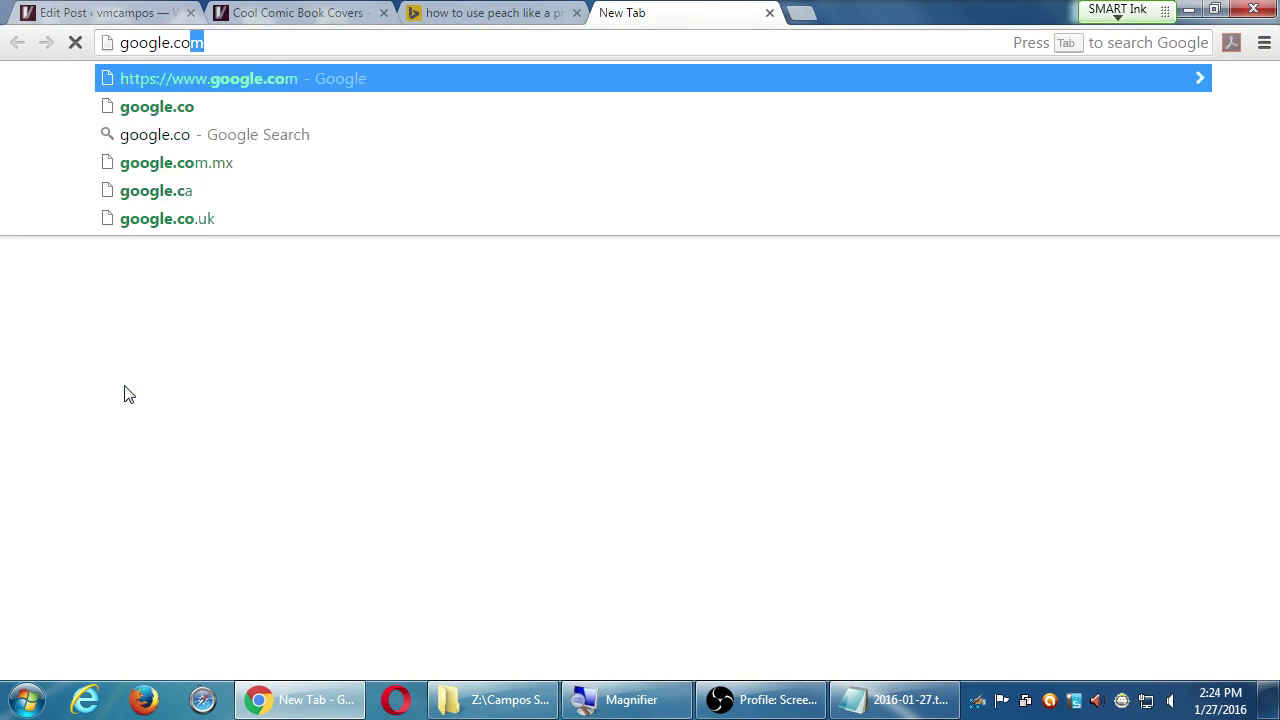
key(Return)
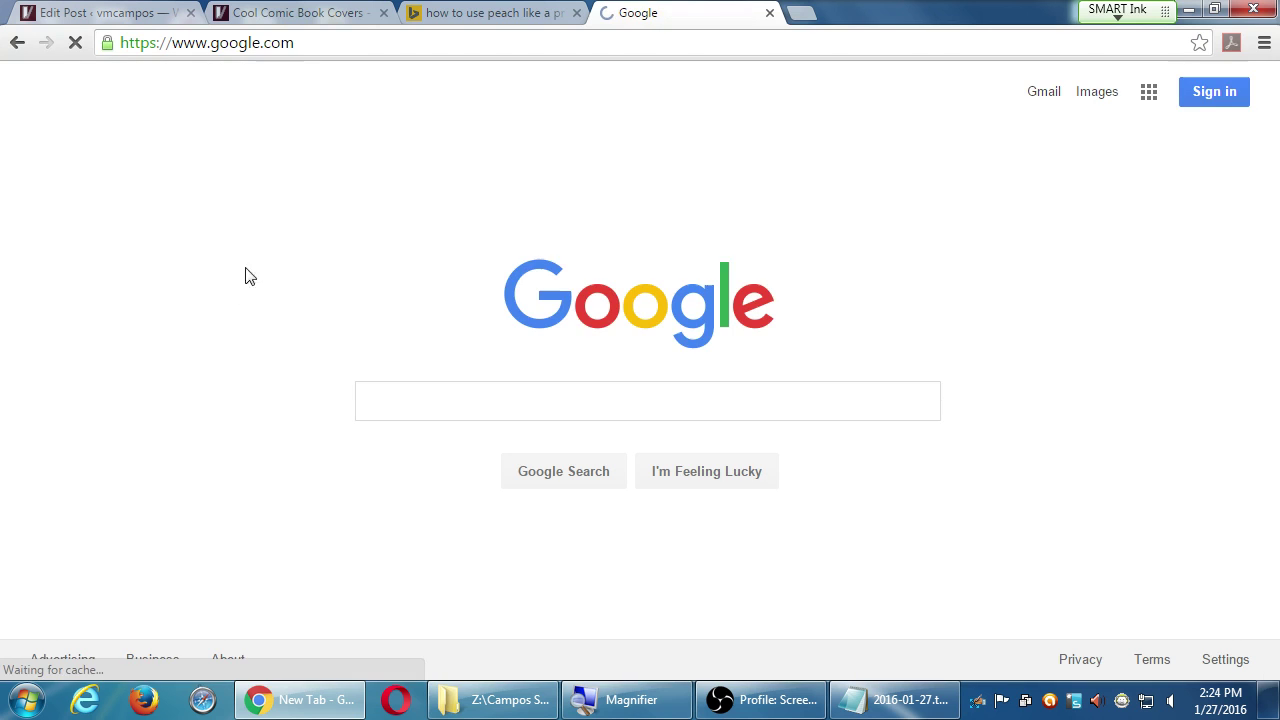
text(comic con bingo)
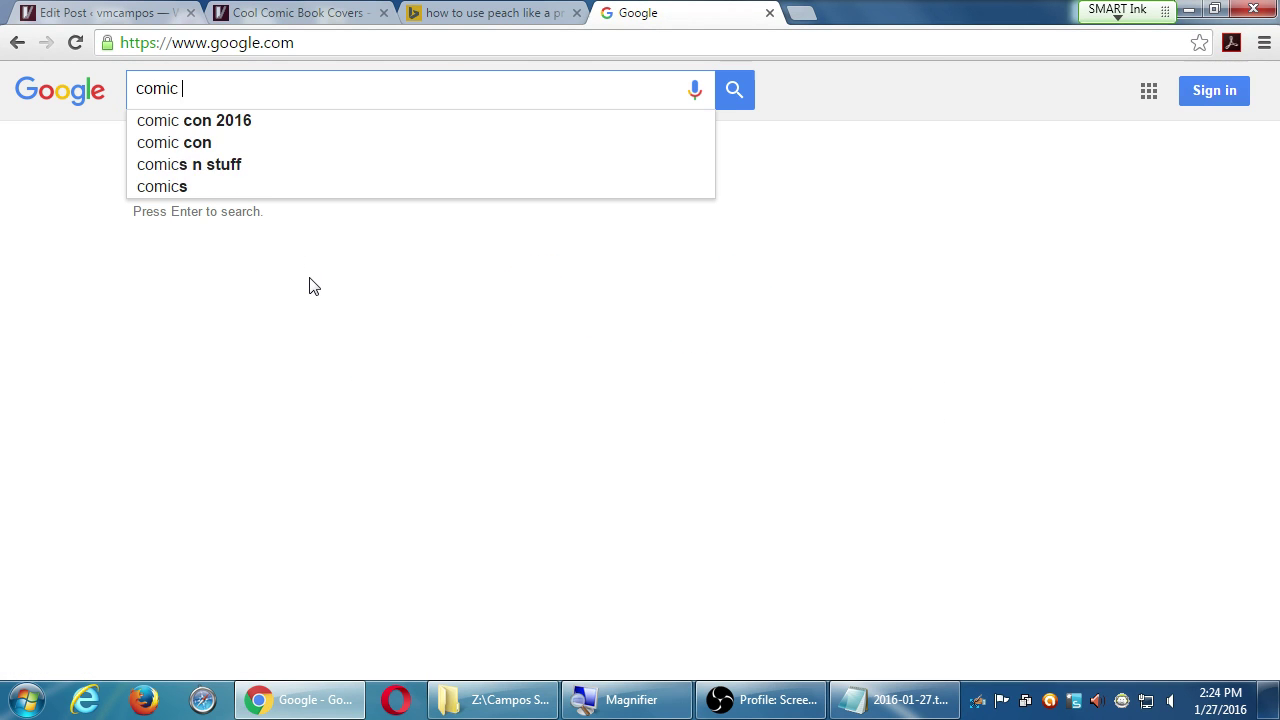
key(Return)
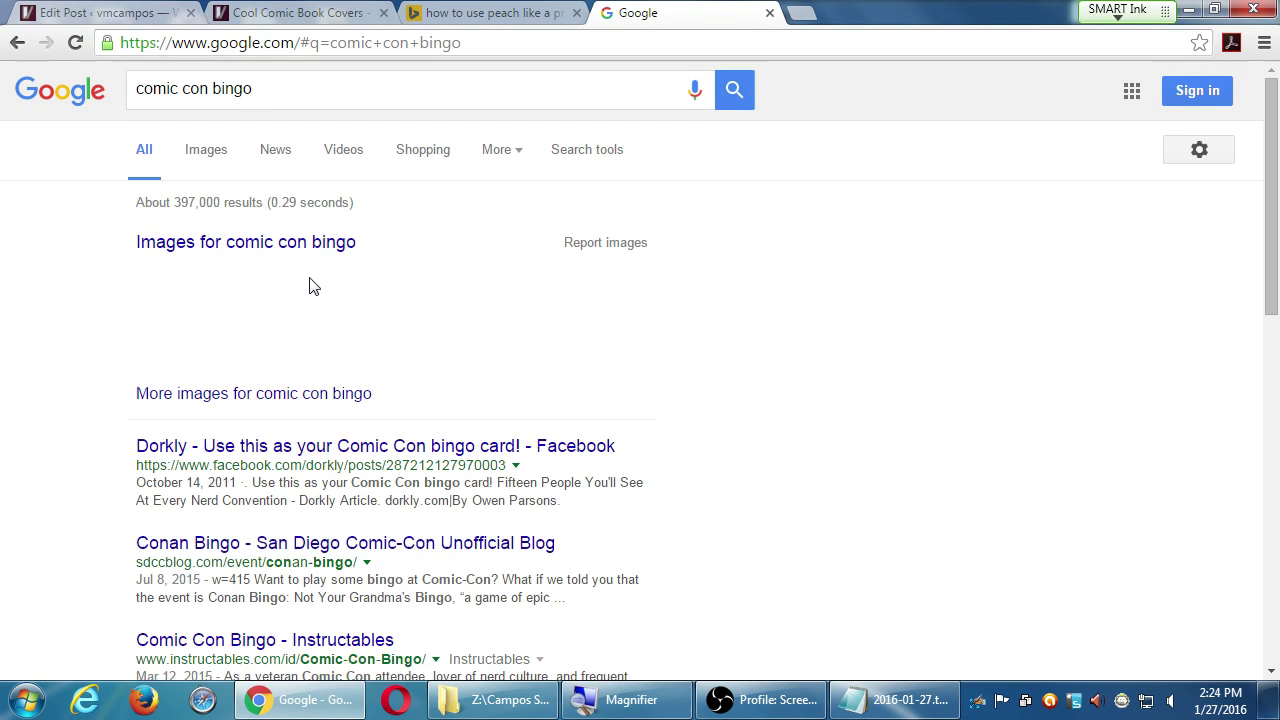
scroll(30, 332, down, 1)
scroll(31, 332, down, 2)
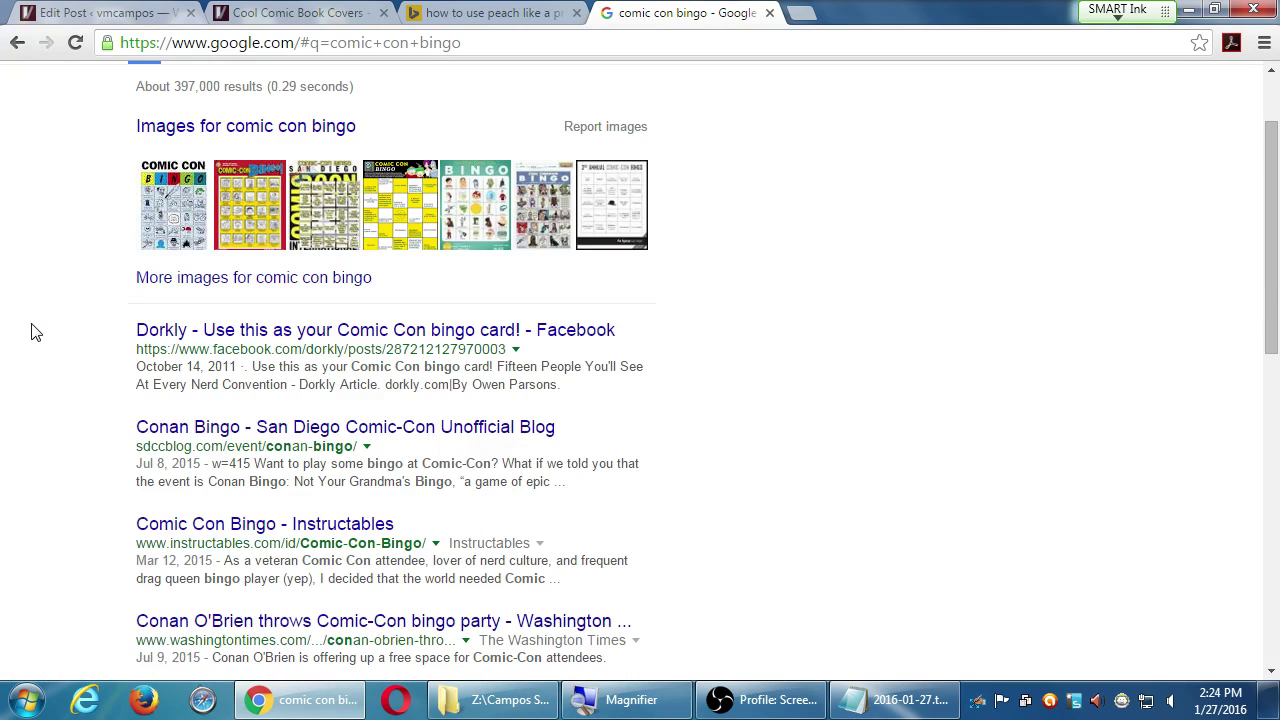
scroll(31, 332, down, 1)
scroll(31, 332, up, 1)
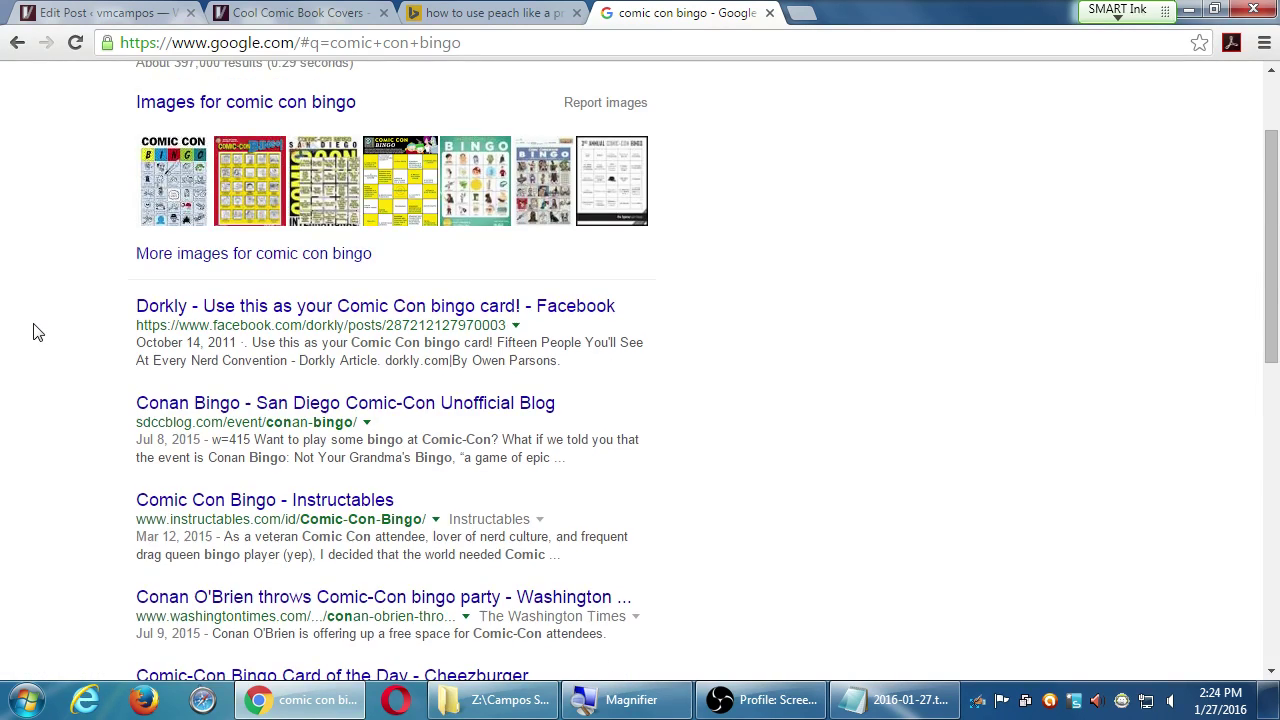
scroll(33, 332, down, 3)
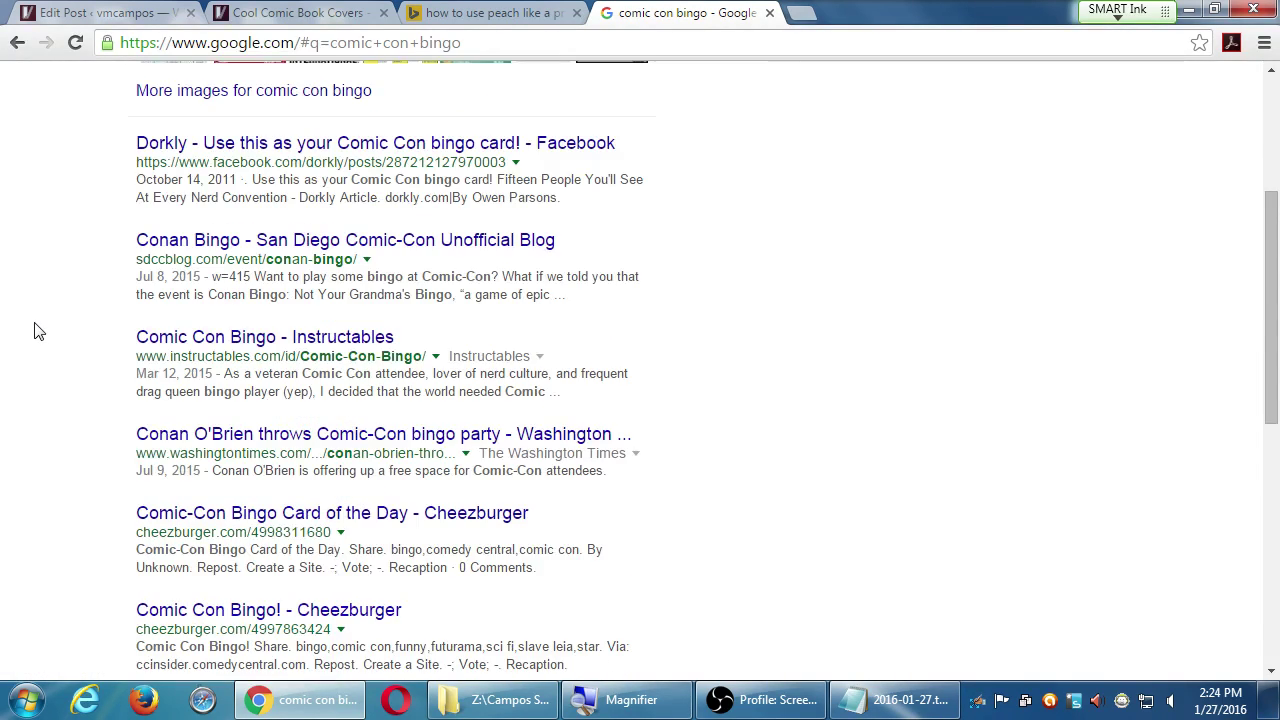
scroll(33, 332, down, 5)
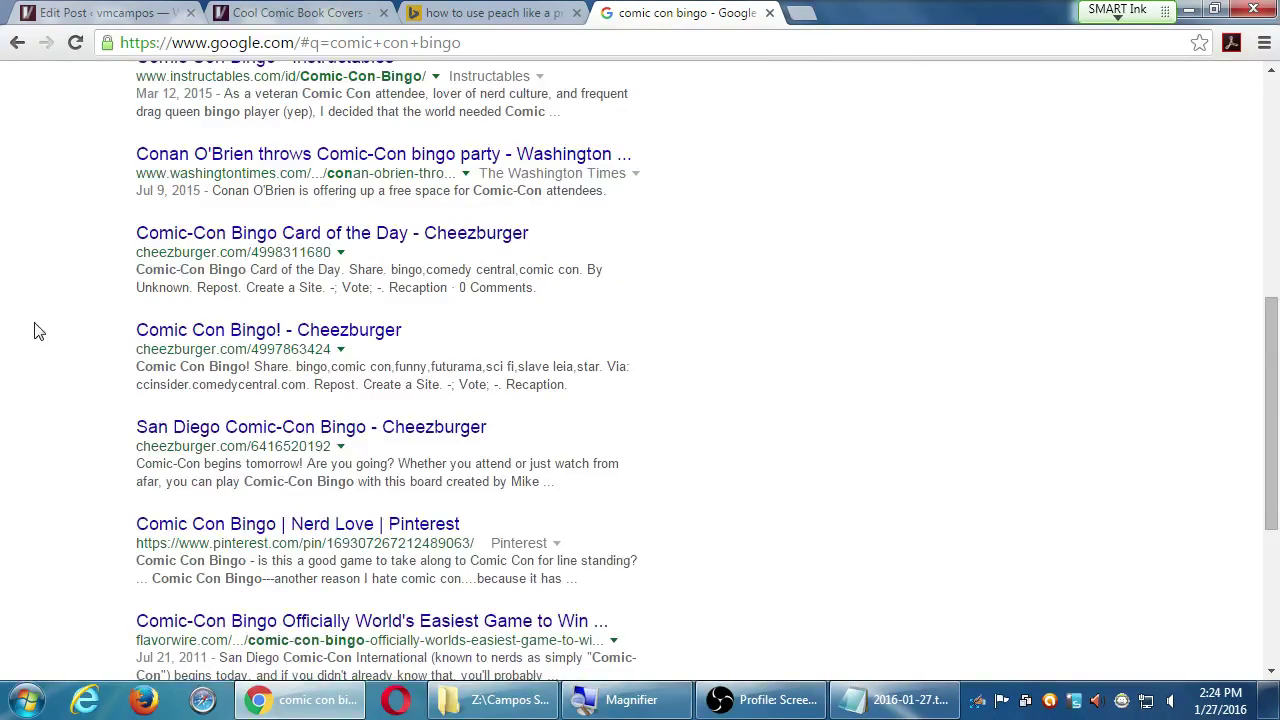
scroll(33, 332, down, 6)
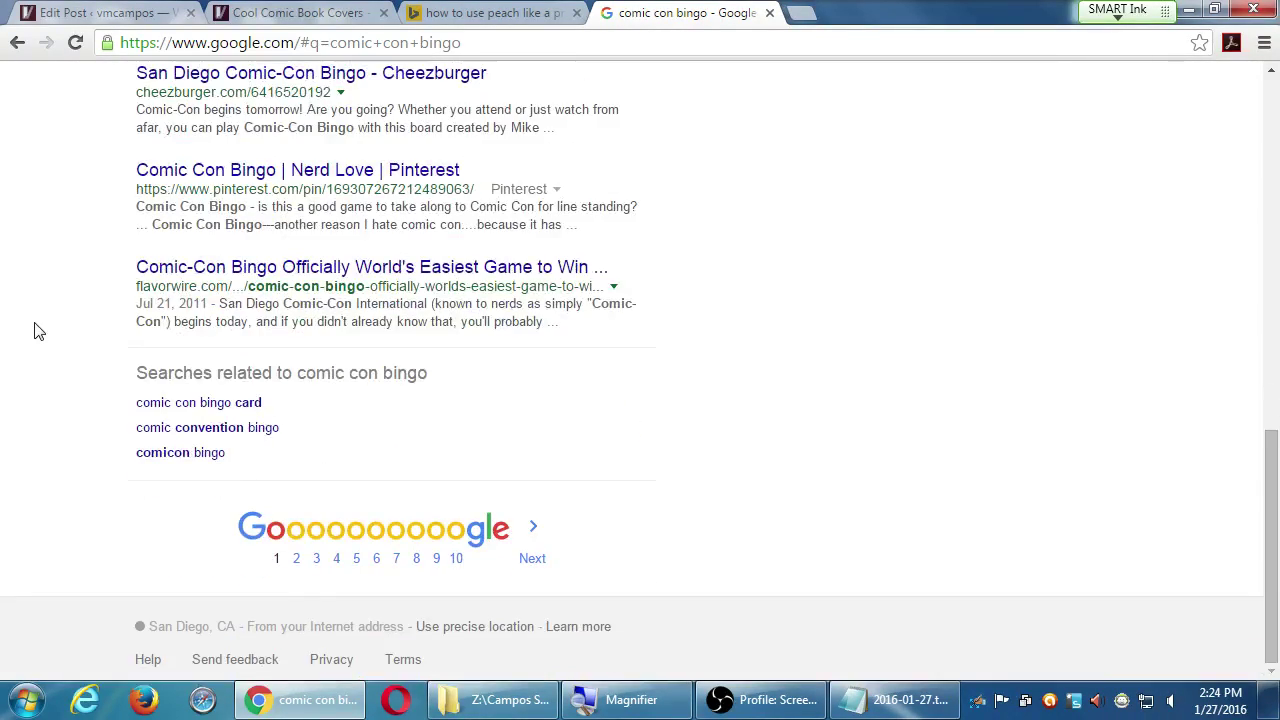
Step: Open the second page of the "comic con bingo" results and read through its listings
click(530, 560)
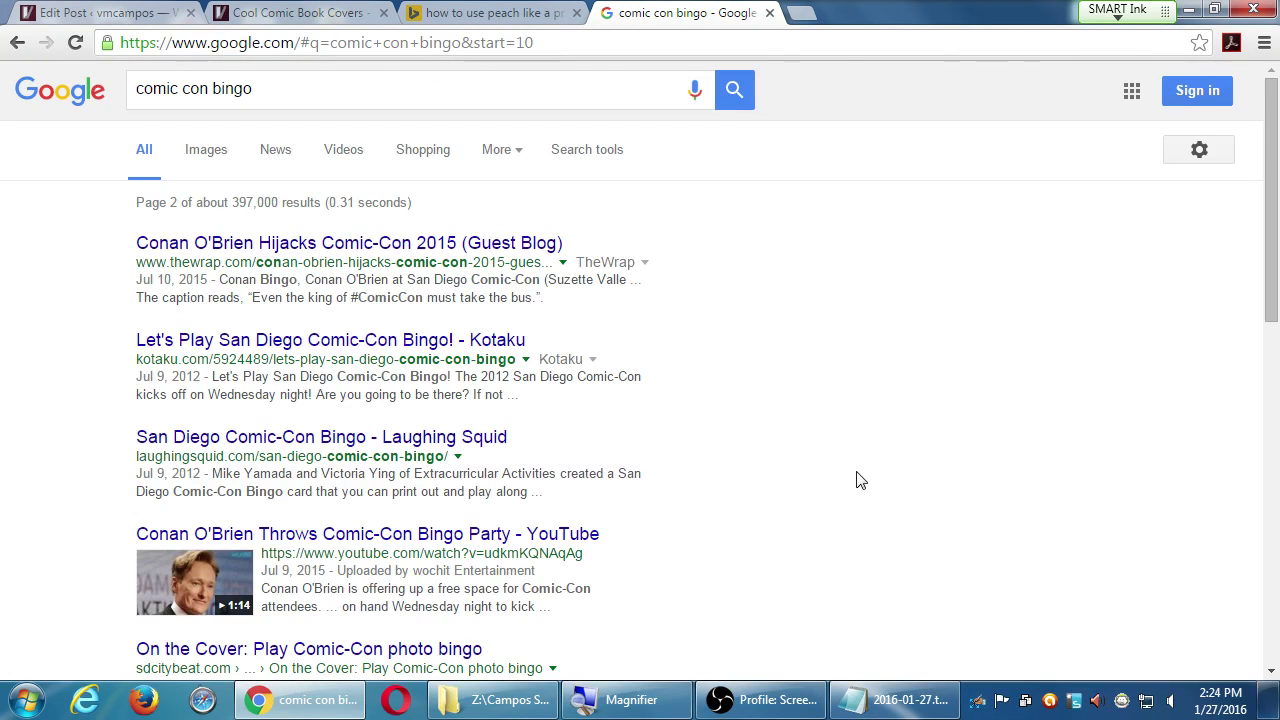
scroll(857, 480, down, 2)
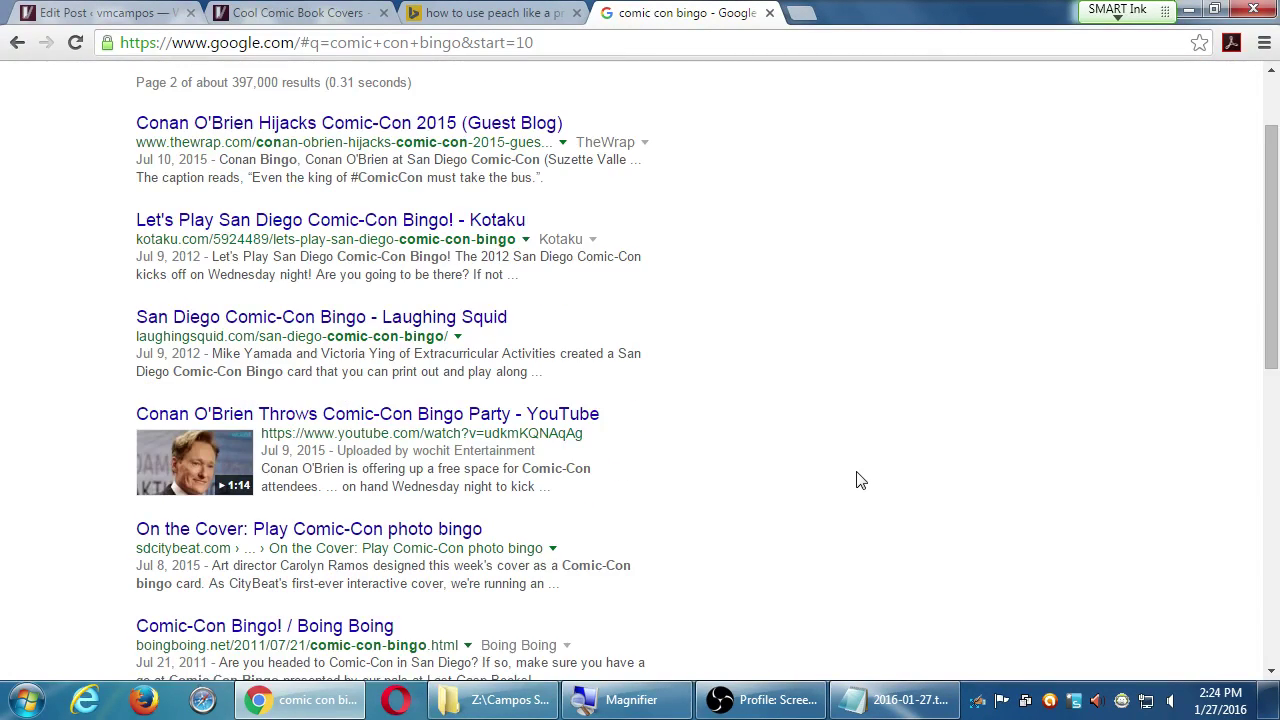
scroll(857, 480, down, 2)
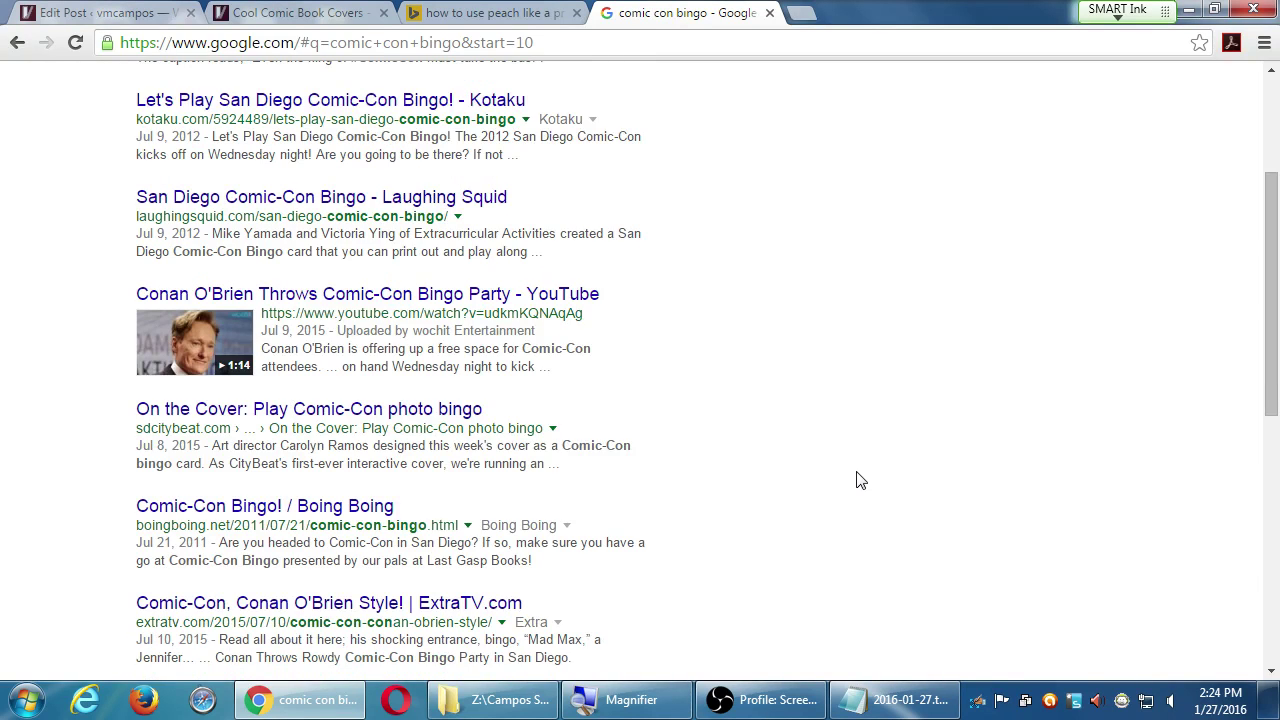
scroll(857, 480, down, 4)
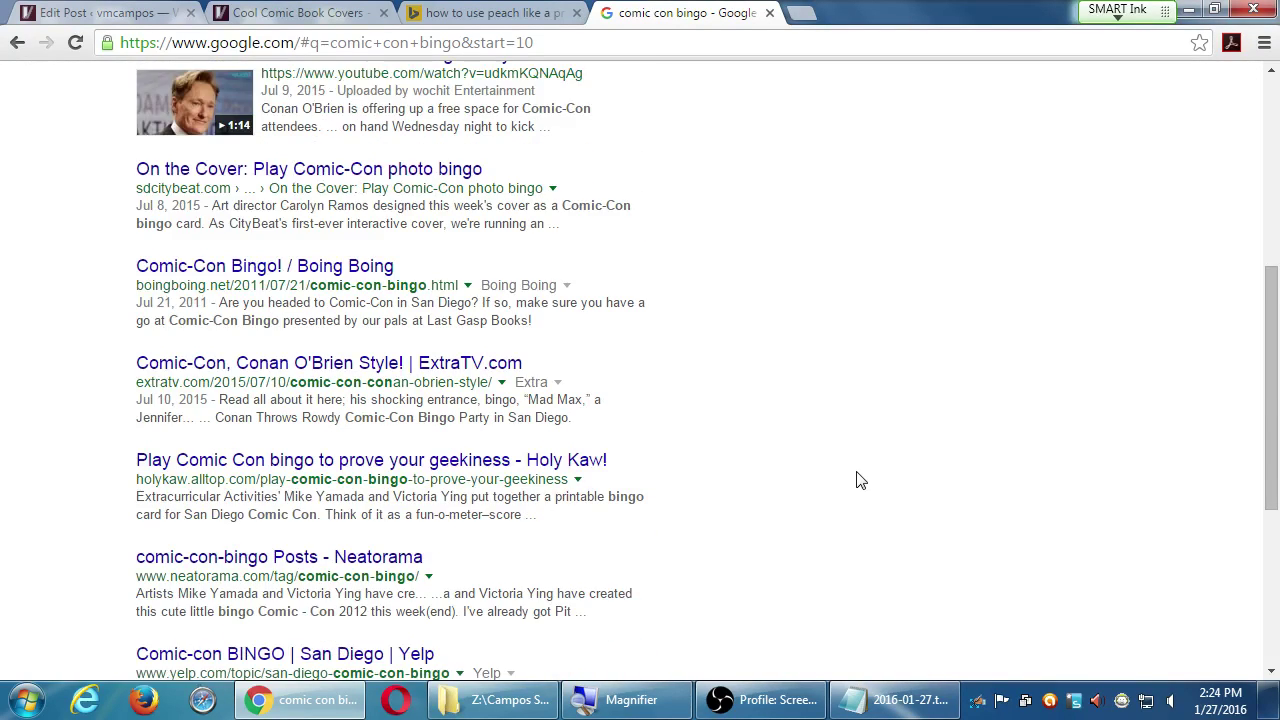
scroll(857, 480, down, 3)
scroll(912, 472, down, 4)
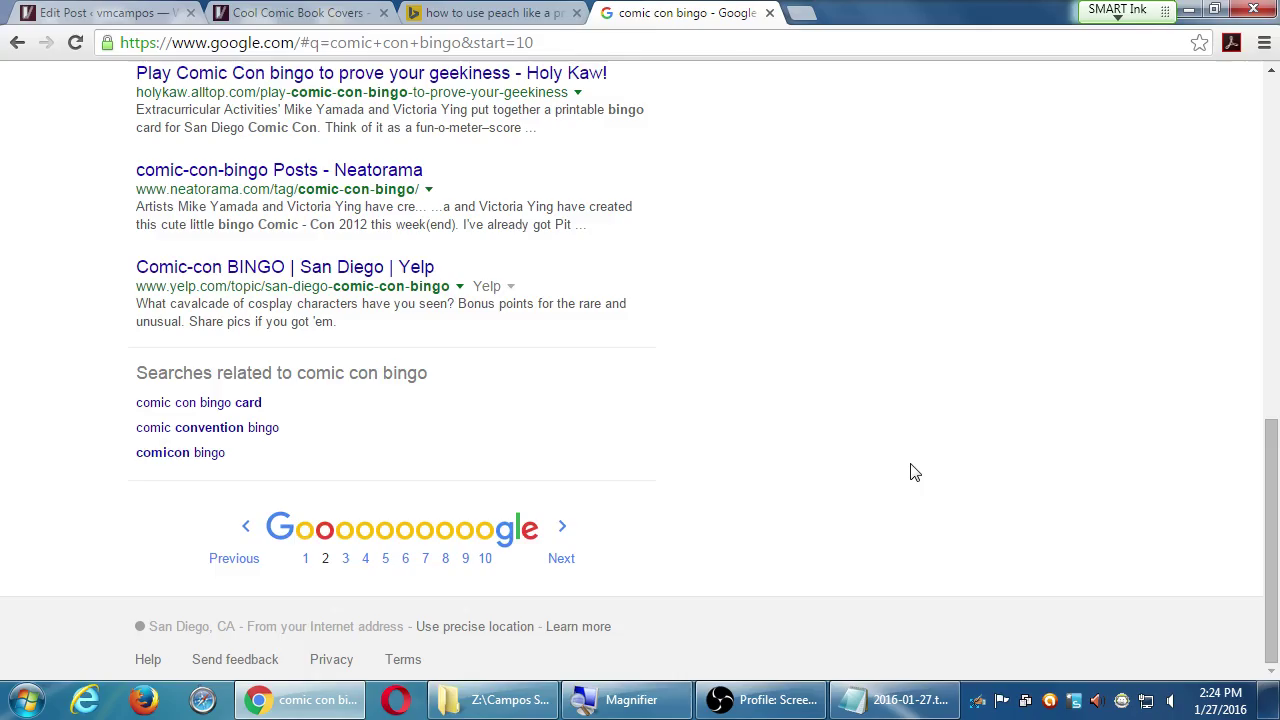
Step: Advance to the third page of the "comic con bingo" results and look through its listings
click(563, 558)
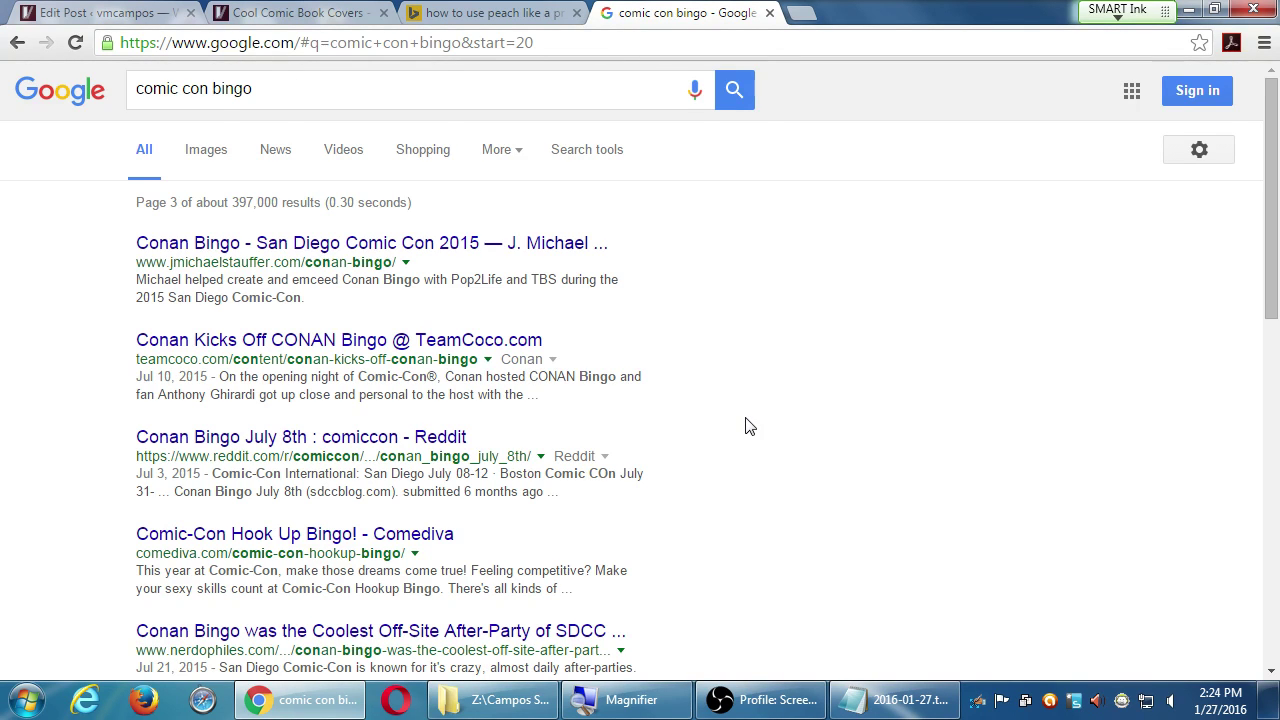
scroll(745, 426, down, 1)
scroll(745, 426, down, 4)
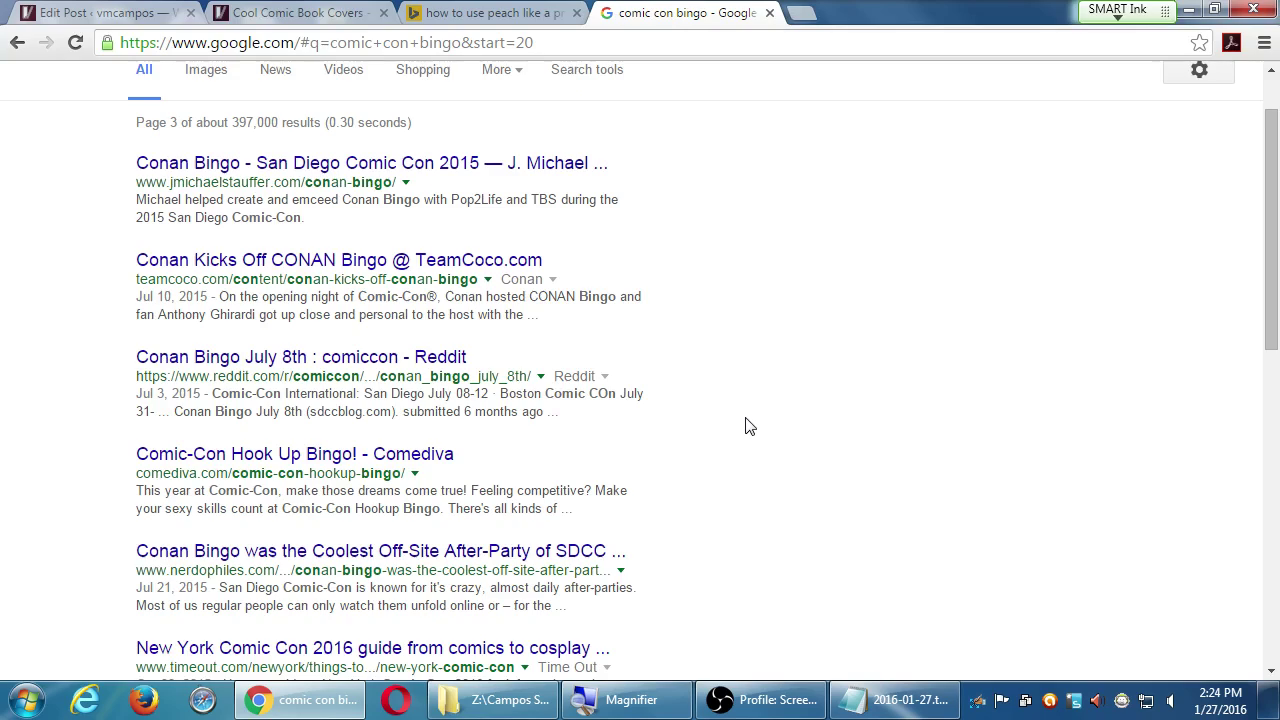
scroll(745, 426, down, 6)
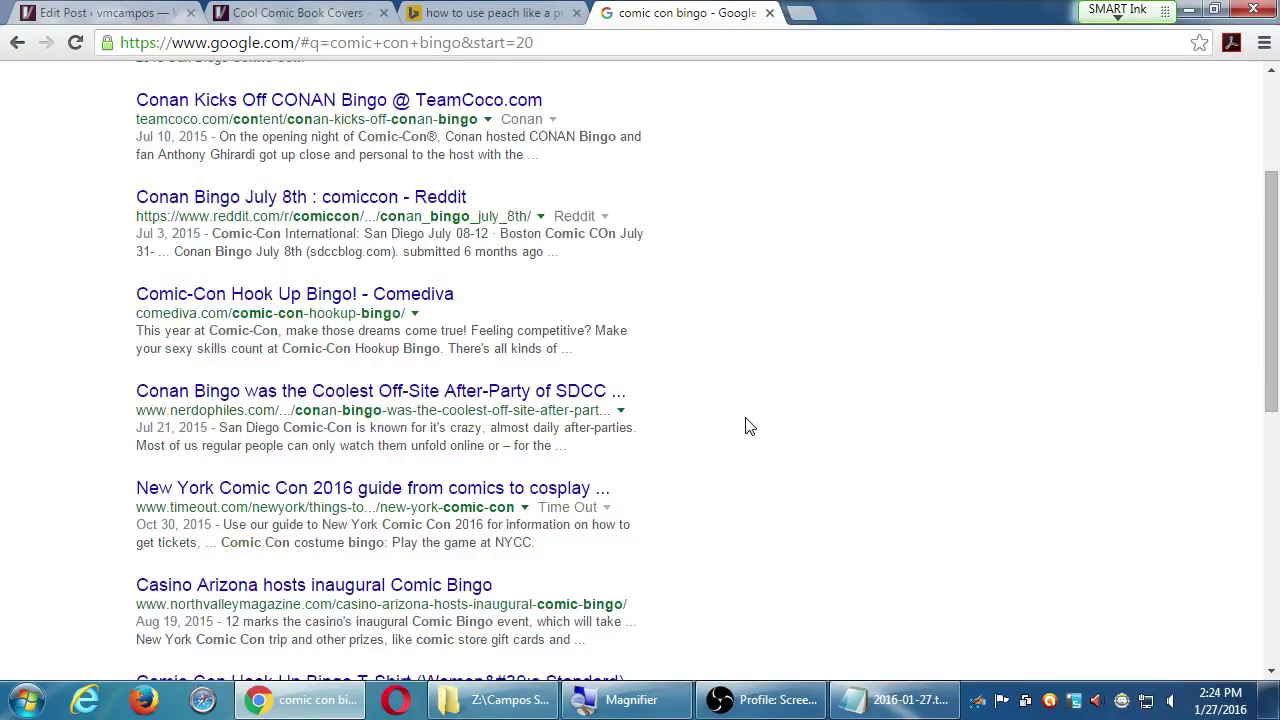
scroll(745, 426, down, 4)
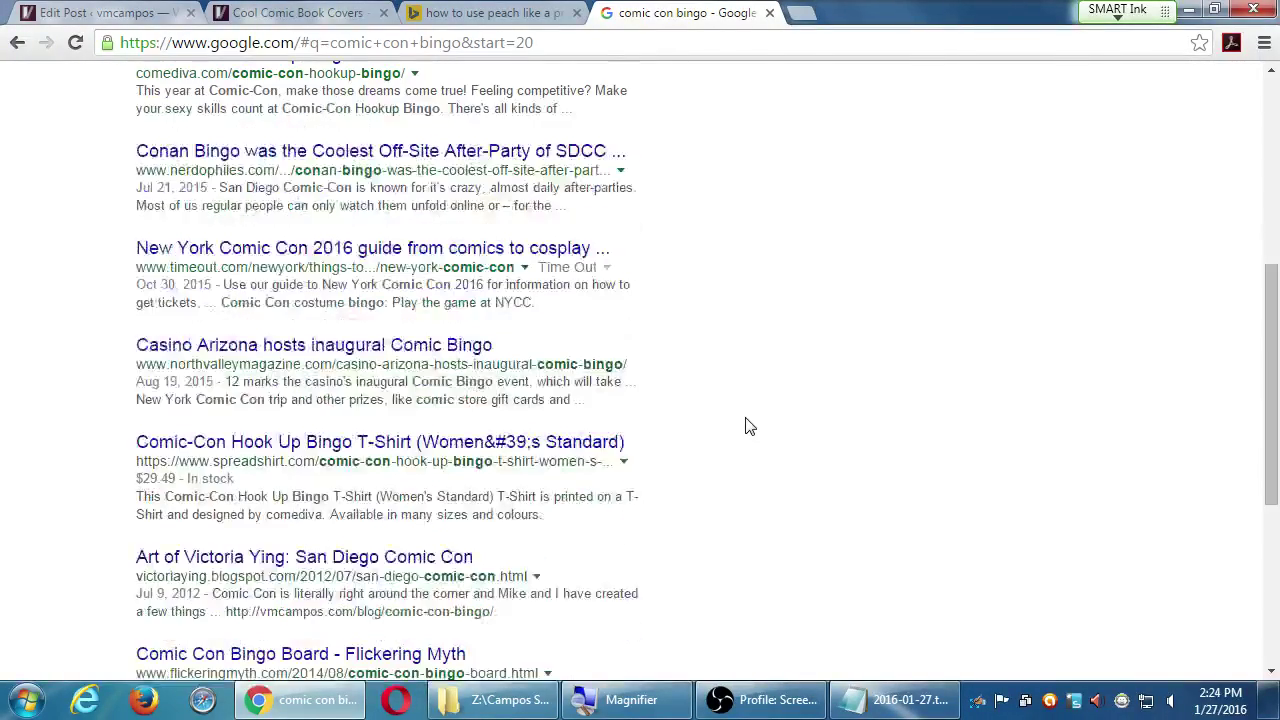
scroll(750, 426, down, 4)
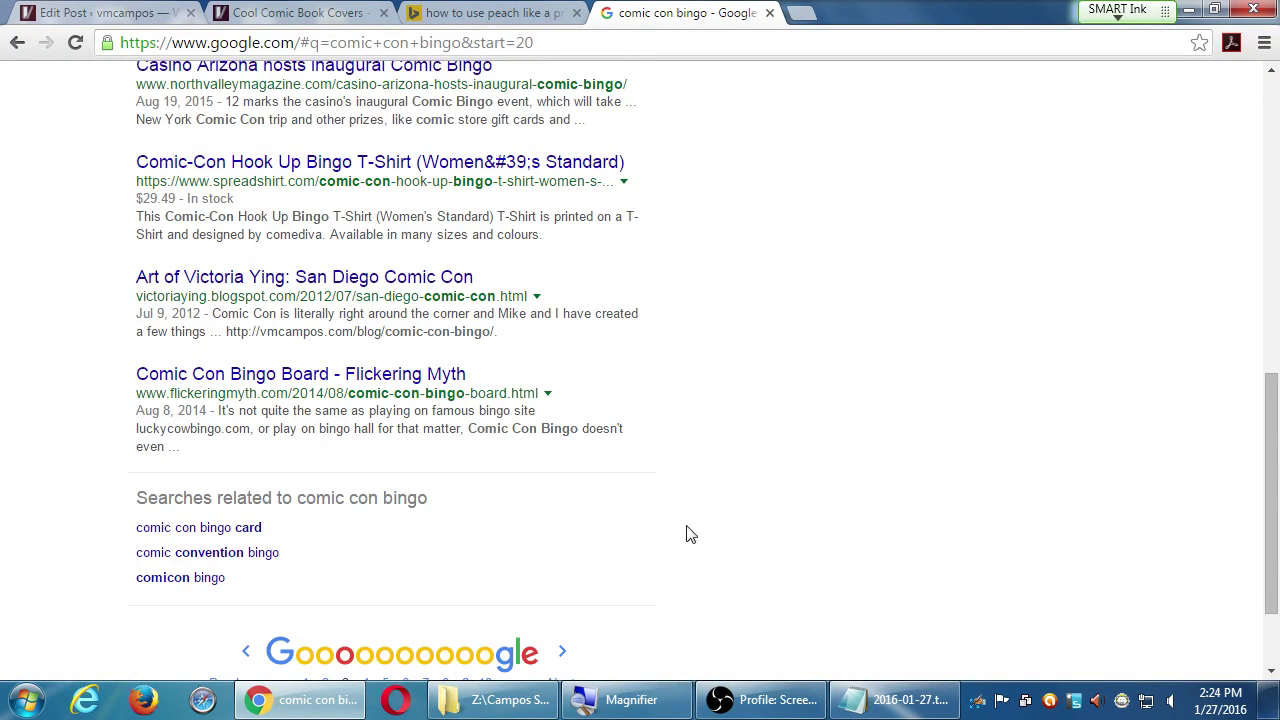
Step: Continue to the fourth page of the "comic con bingo" results and examine its listings
scroll(655, 582, down, 2)
click(561, 614)
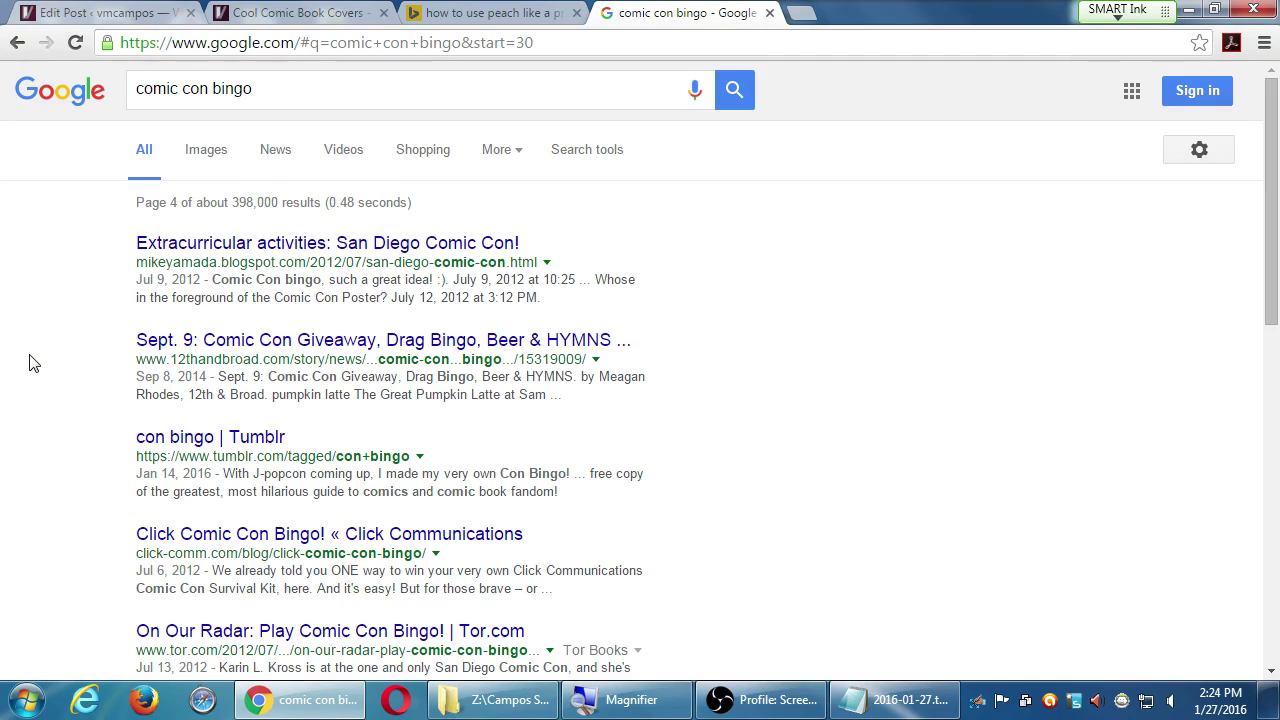
scroll(30, 363, down, 3)
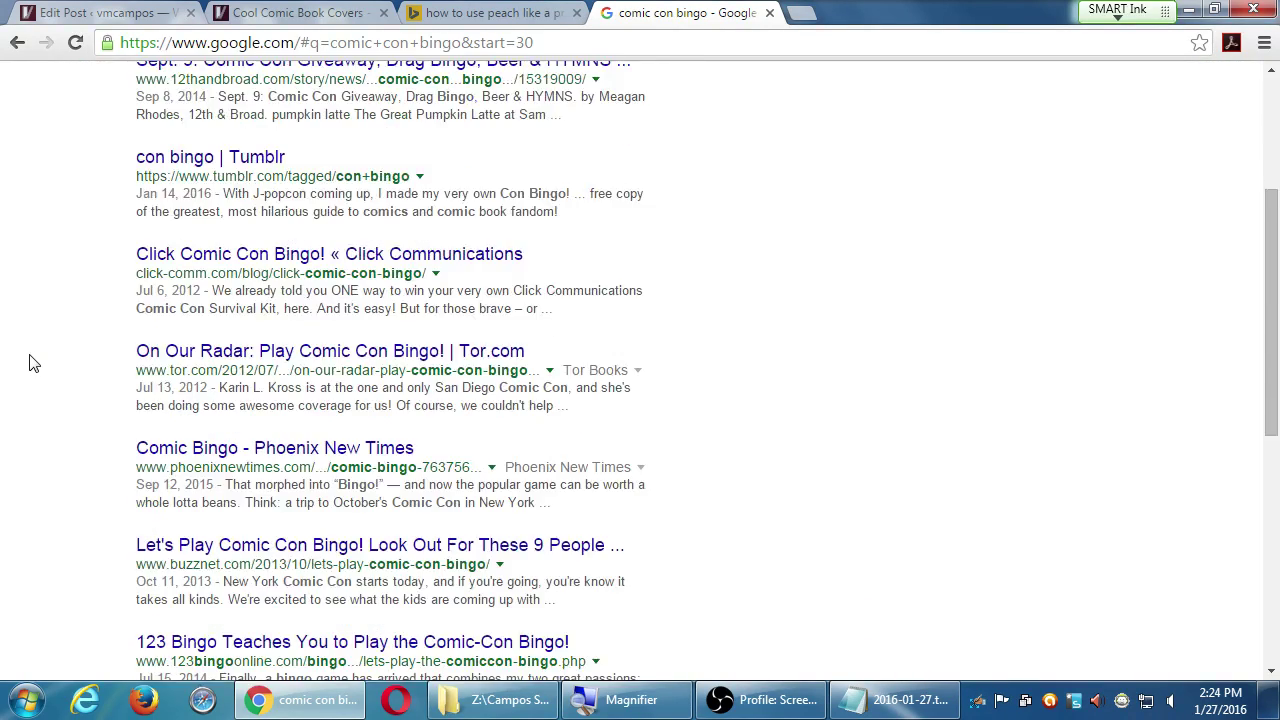
scroll(30, 363, down, 3)
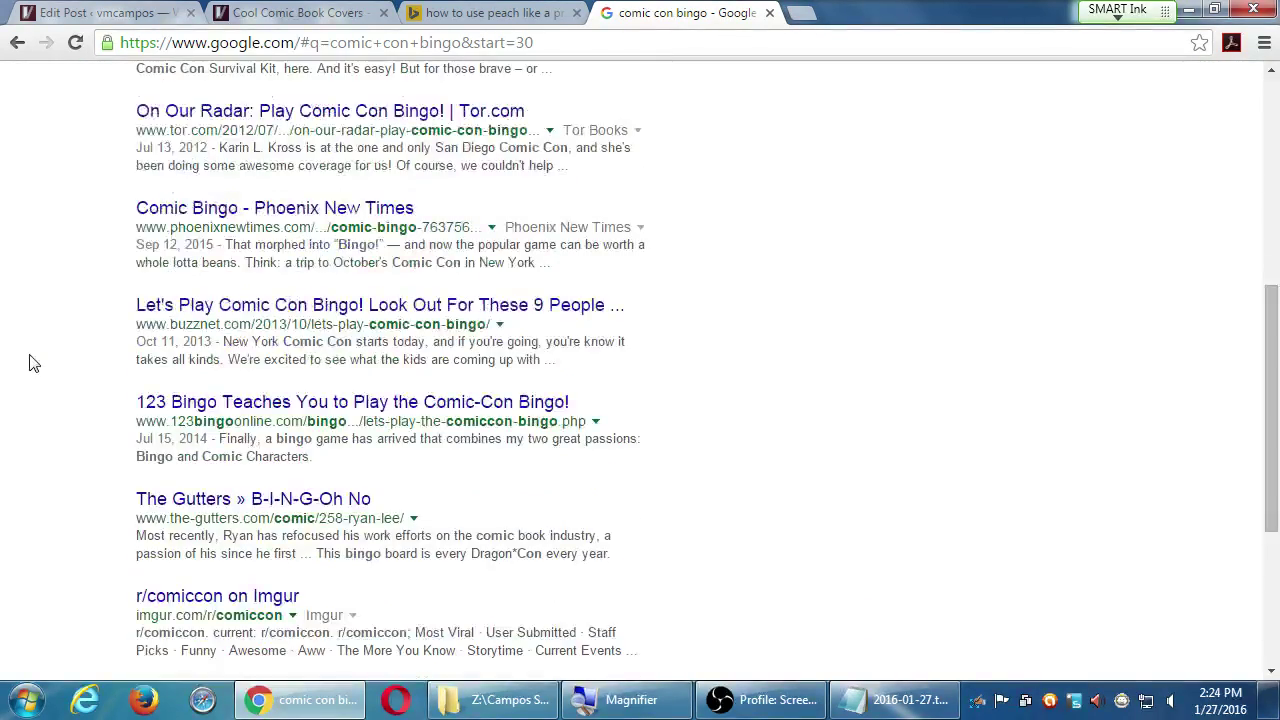
scroll(30, 363, down, 1)
scroll(30, 363, down, 1)
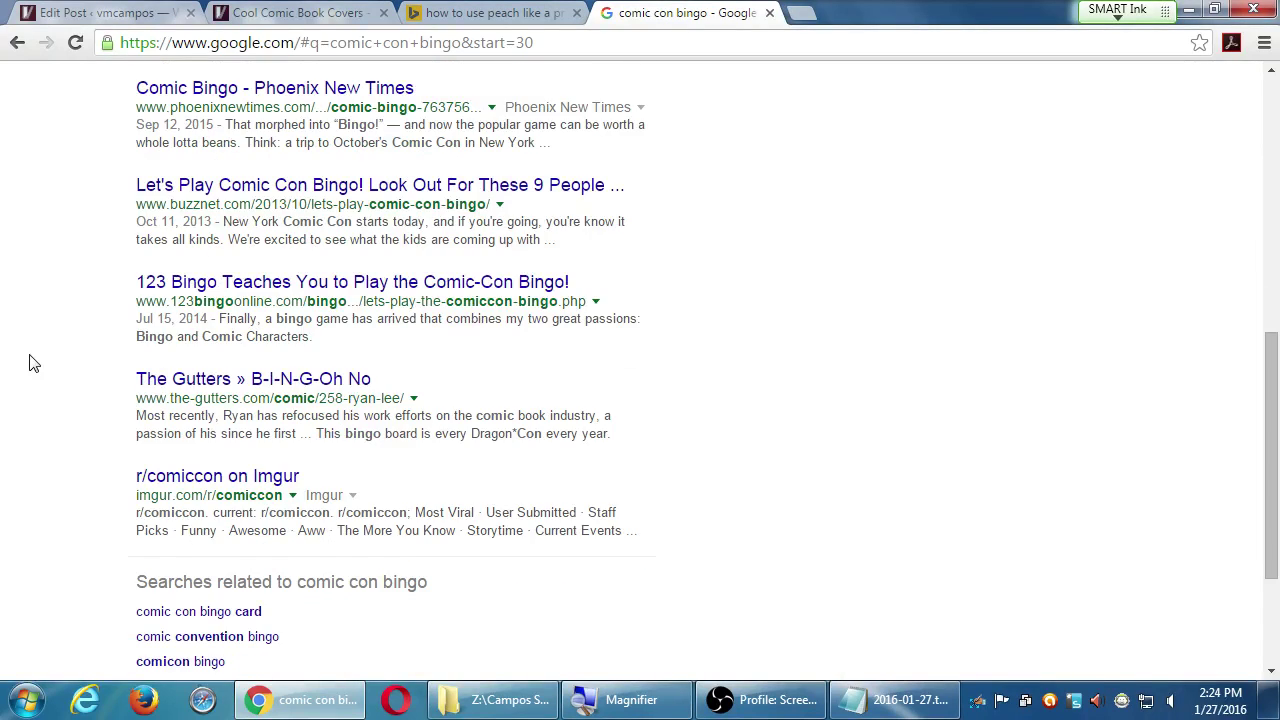
Step: Go back to the Mighty Thor post's edit page and review its Yoast SEO section and Publish settings
key(ctrl+1)
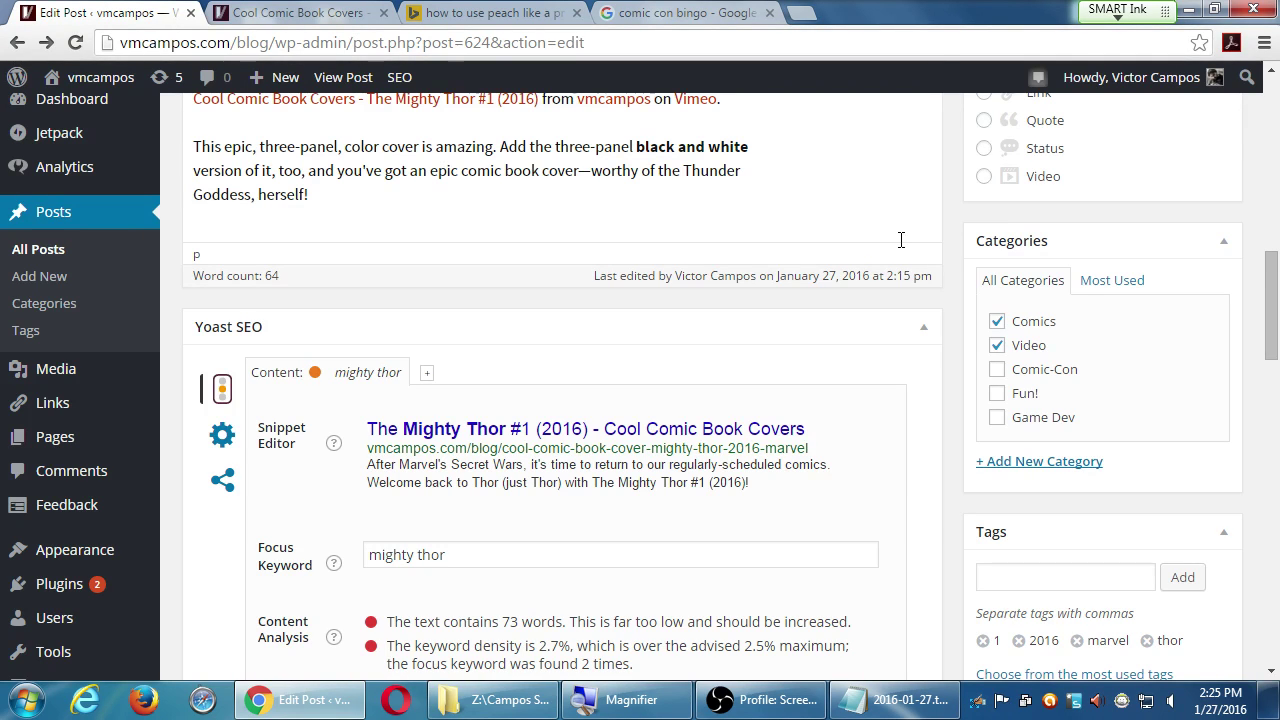
scroll(900, 245, up, 1)
scroll(903, 280, down, 1)
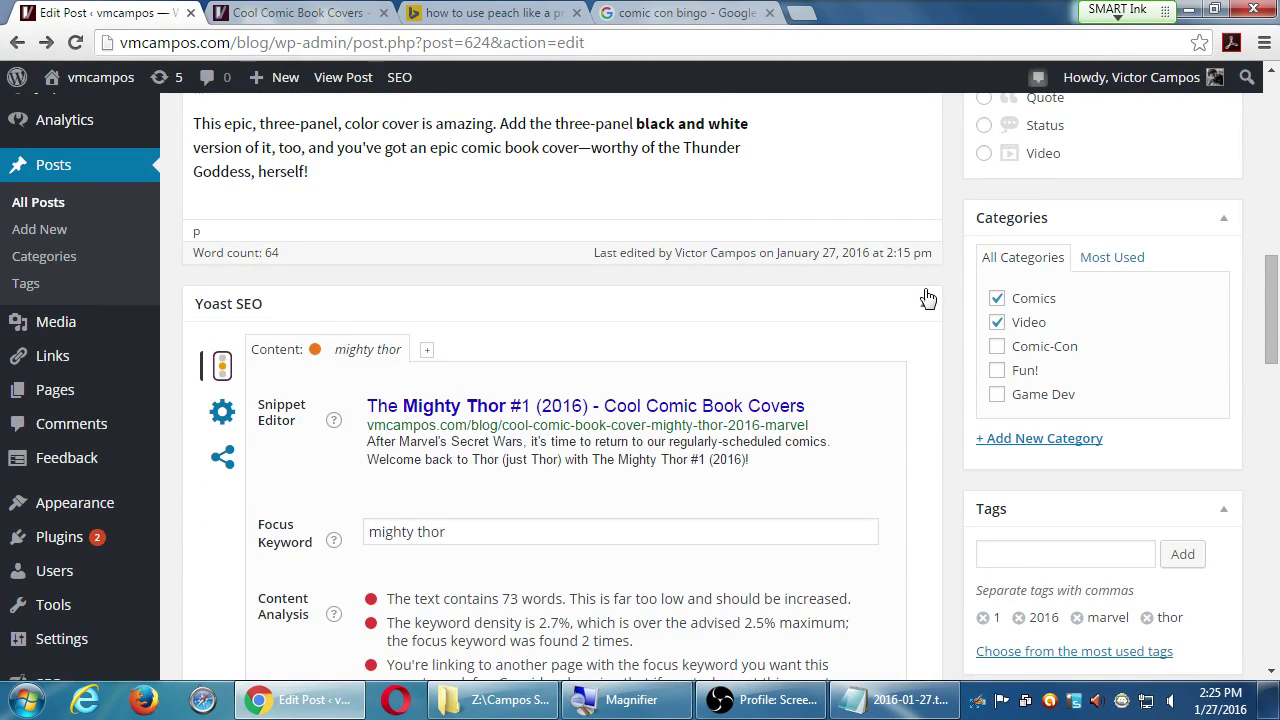
scroll(922, 296, up, 1)
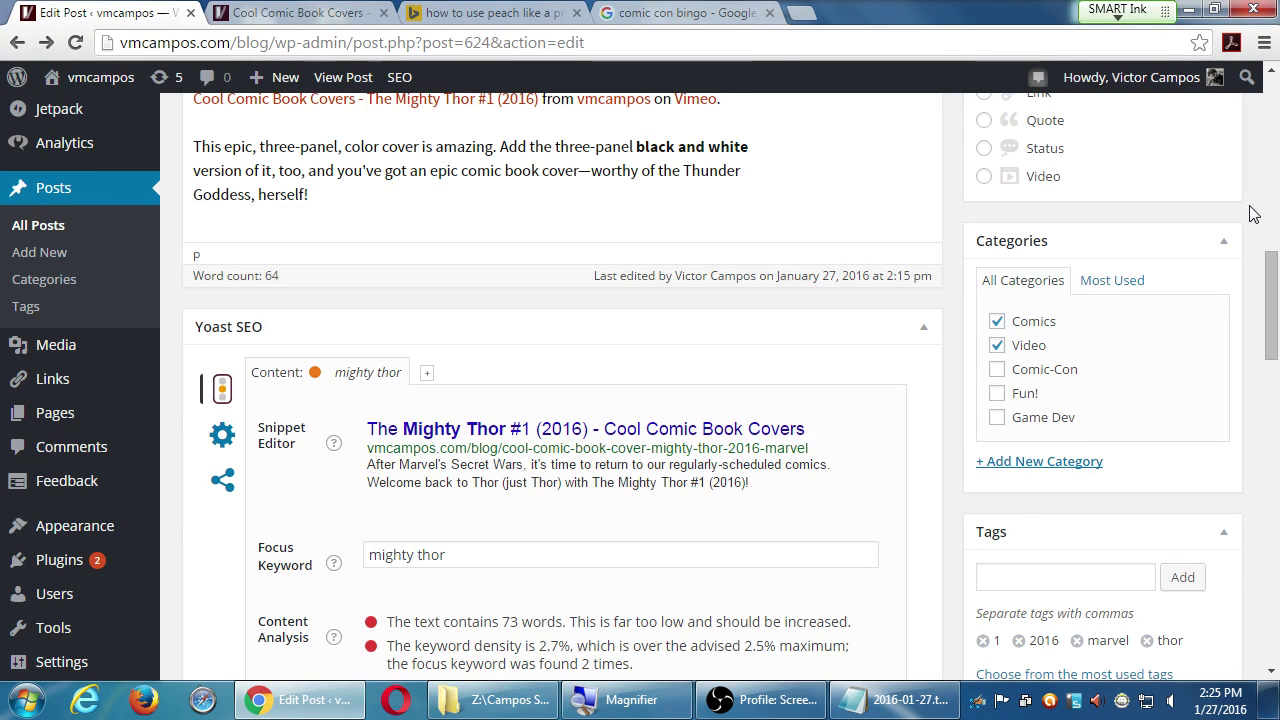
scroll(1254, 214, up, 6)
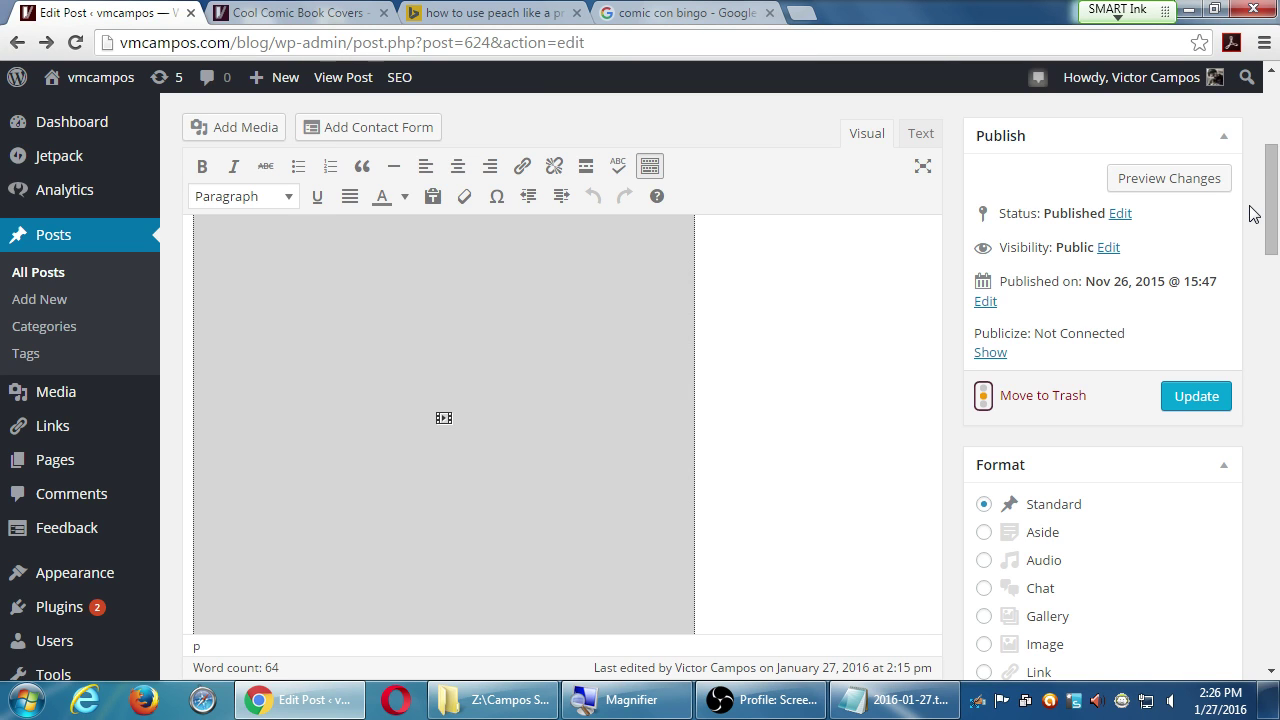
Step: Switch back to the Google search for "comic con bingo" and return to its first results page
key(ctrl+Tab)
key(ctrl+Tab)
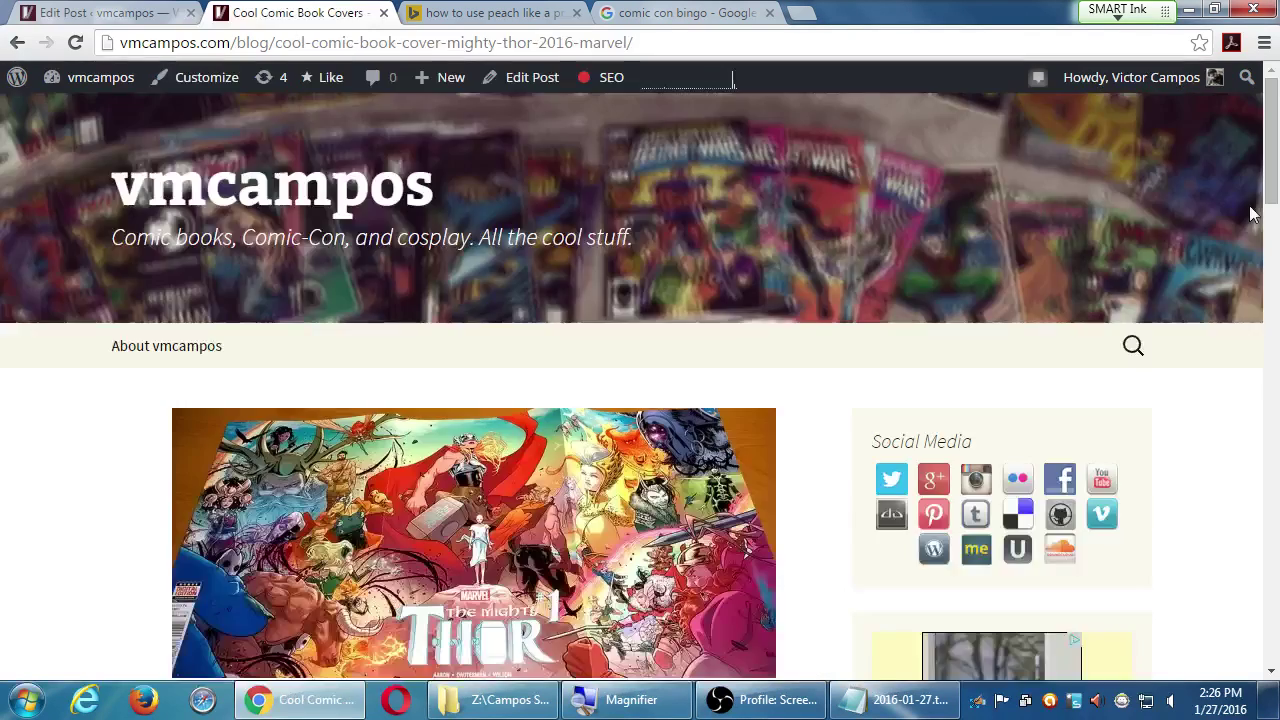
key(ctrl+Tab)
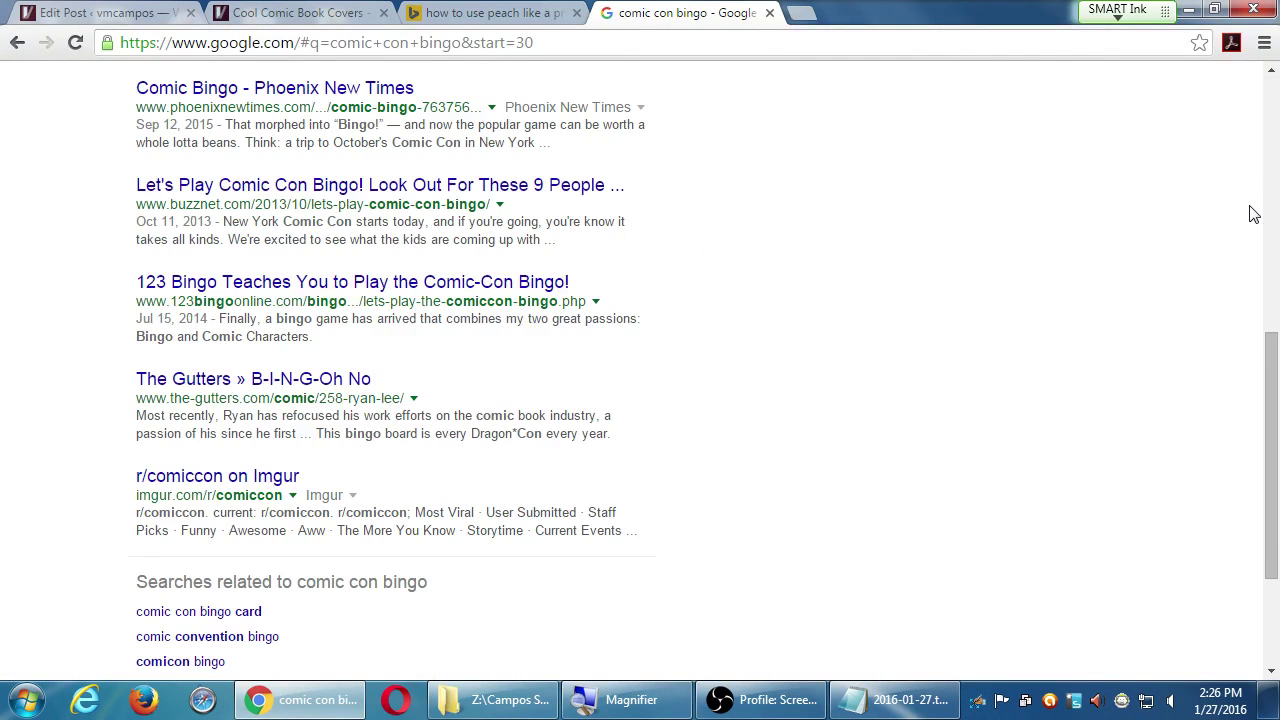
key(alt+Left)
key(alt+Left)
key(alt+Left)
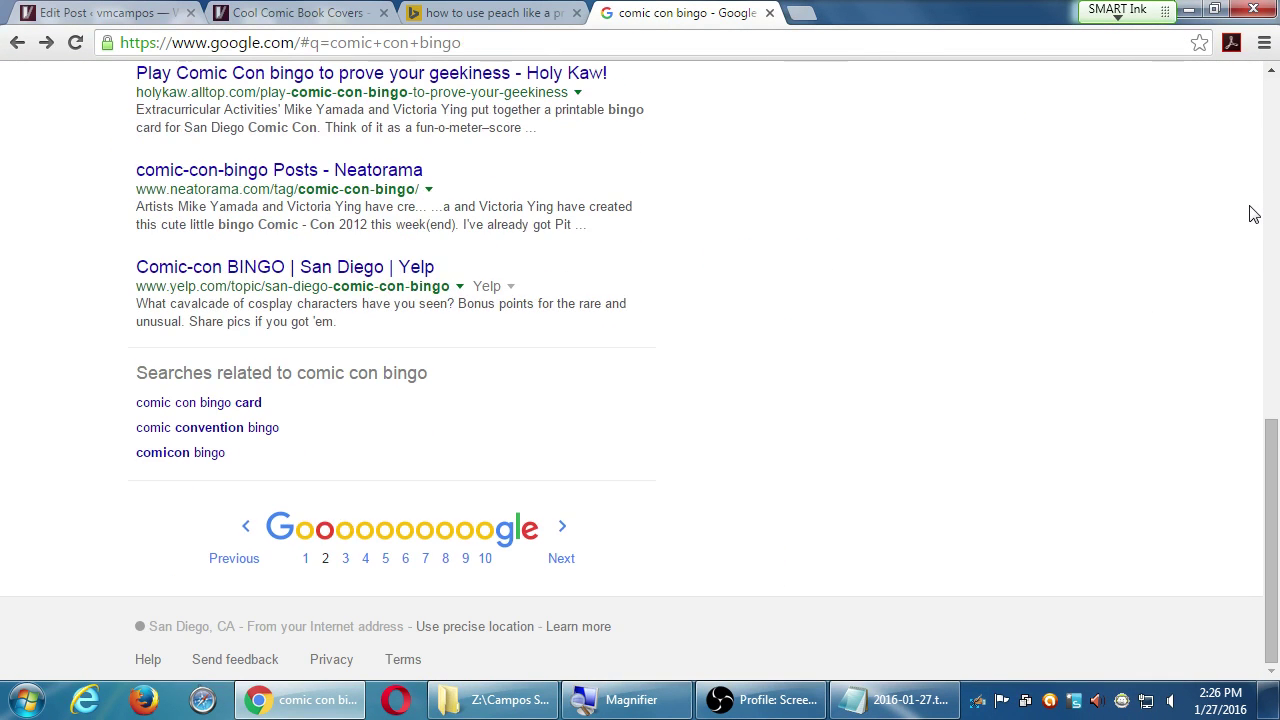
Step: Go back to the first page of Google results for "comic con bingo" and examine its top listings
key(alt+Left)
key(alt+Right)
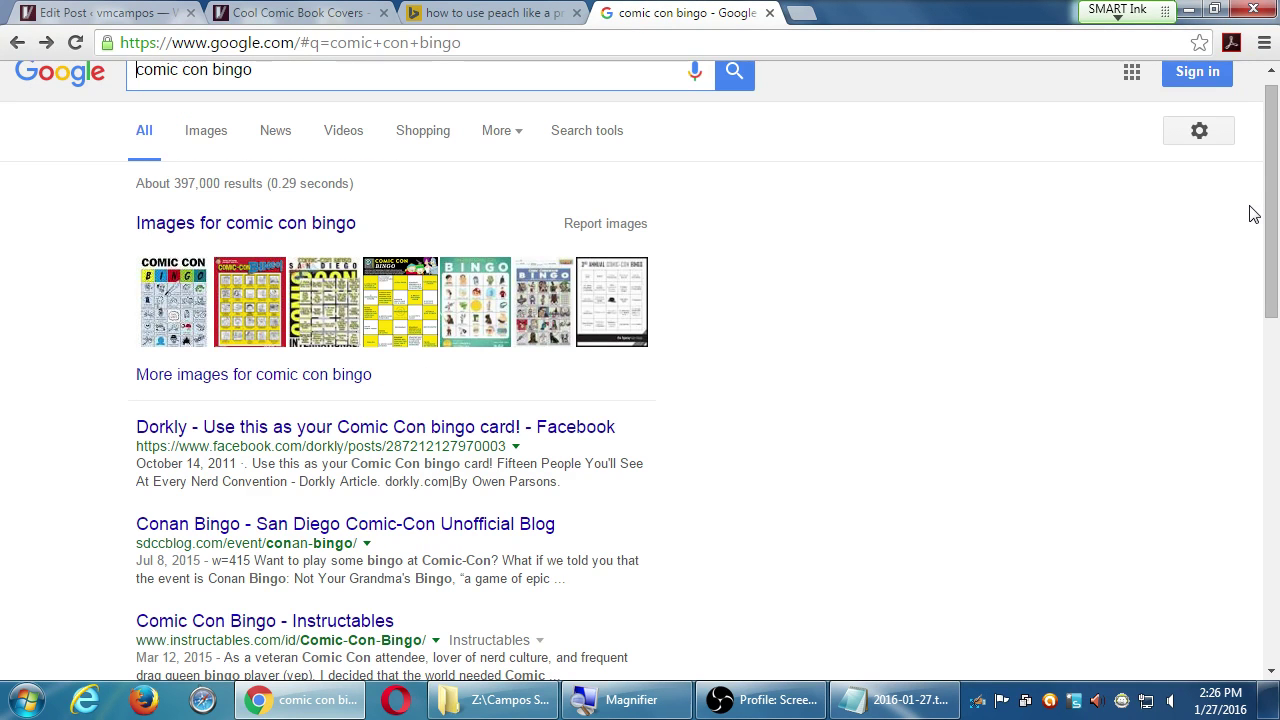
key(End)
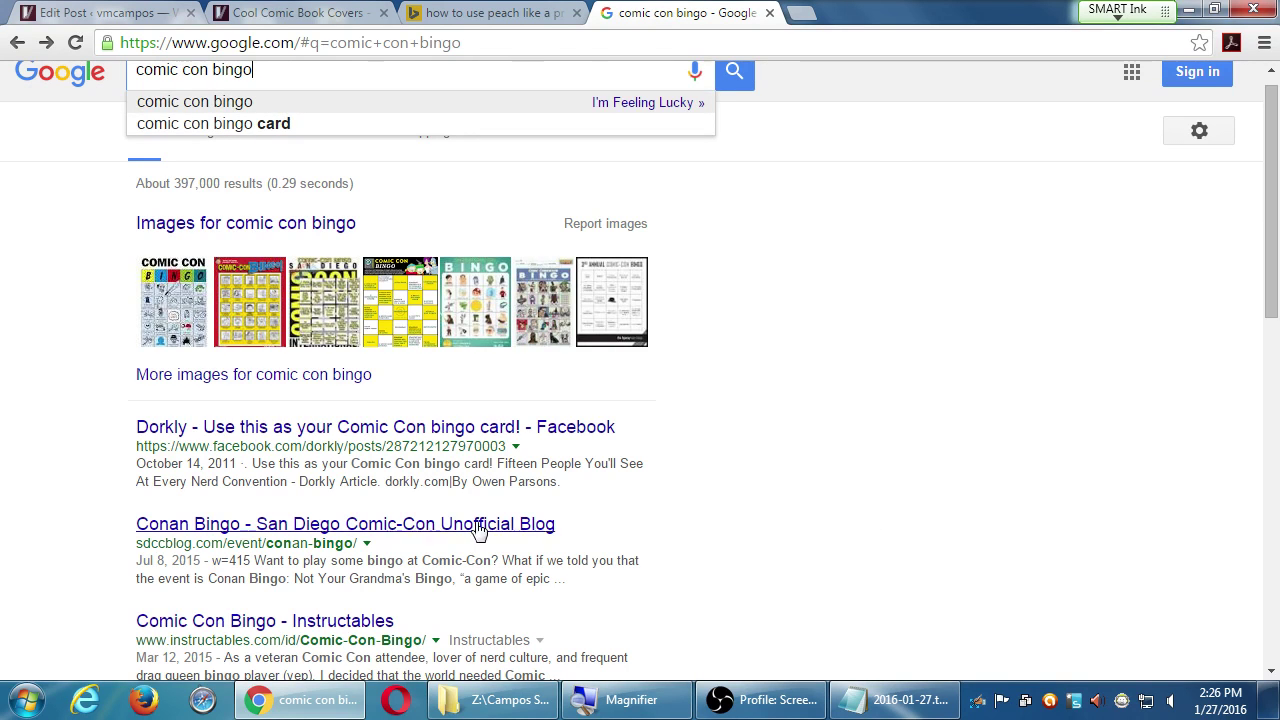
scroll(86, 378, down, 1)
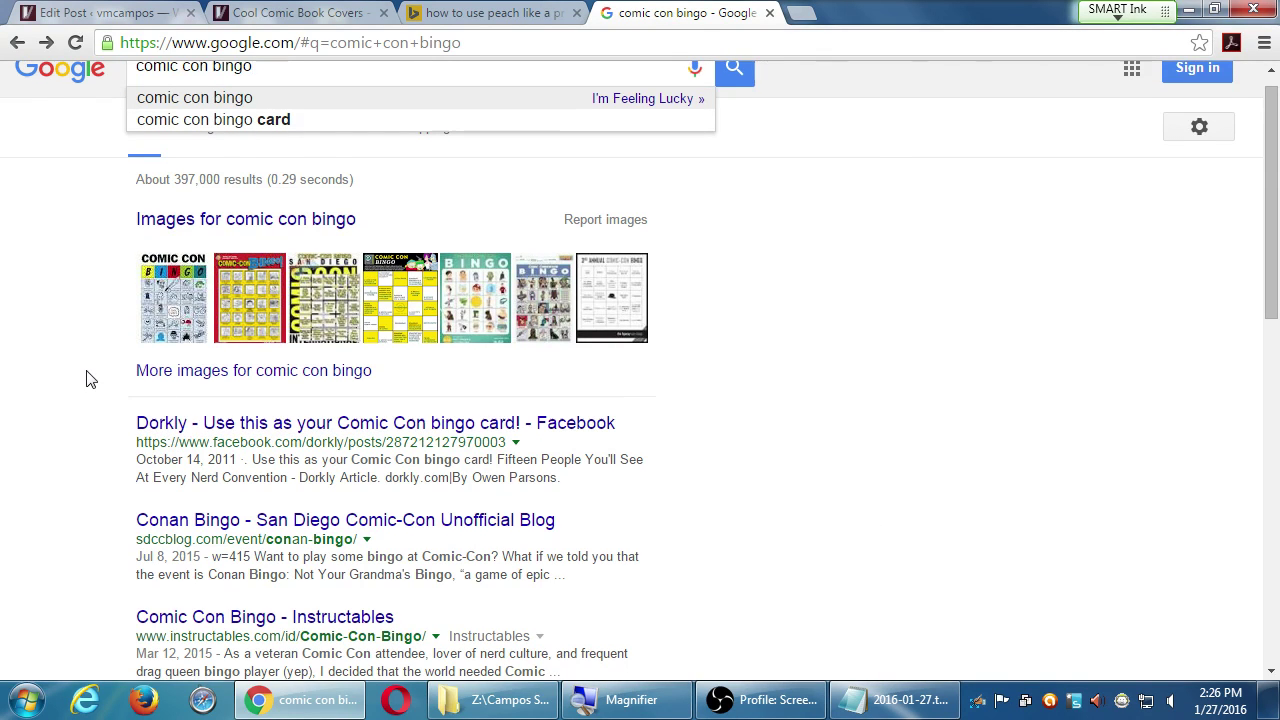
scroll(88, 378, up, 1)
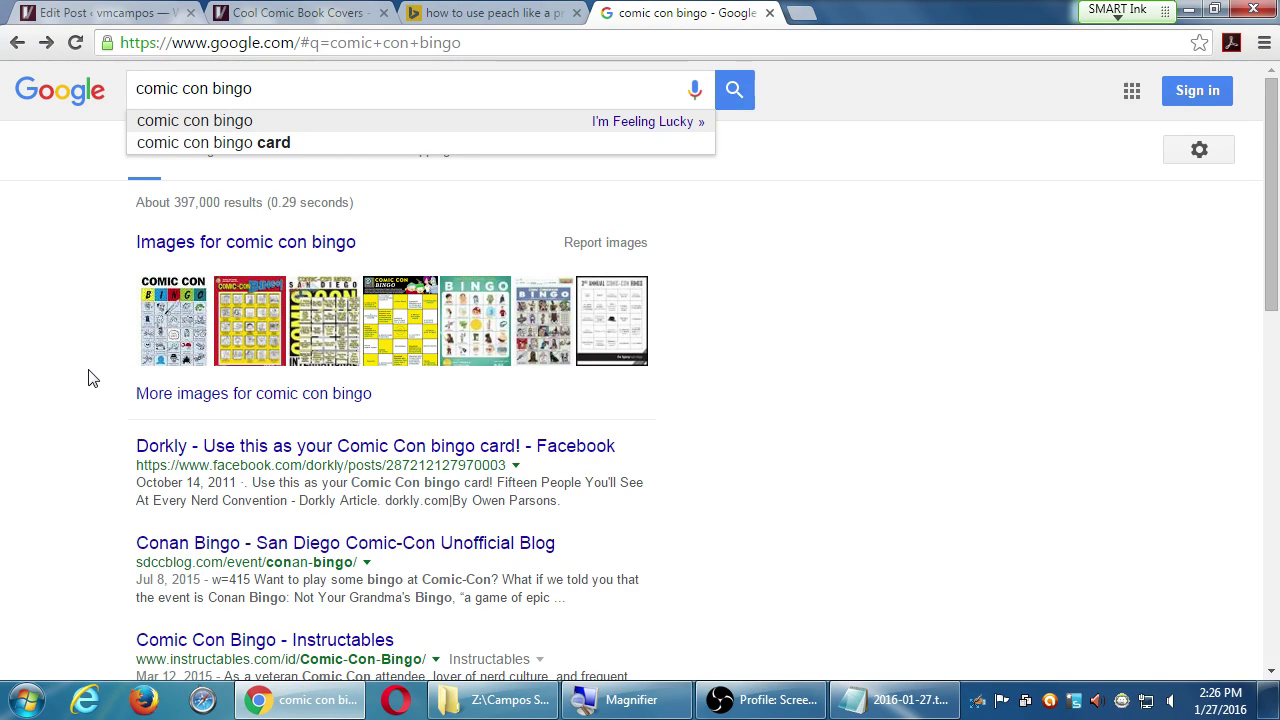
scroll(88, 378, down, 1)
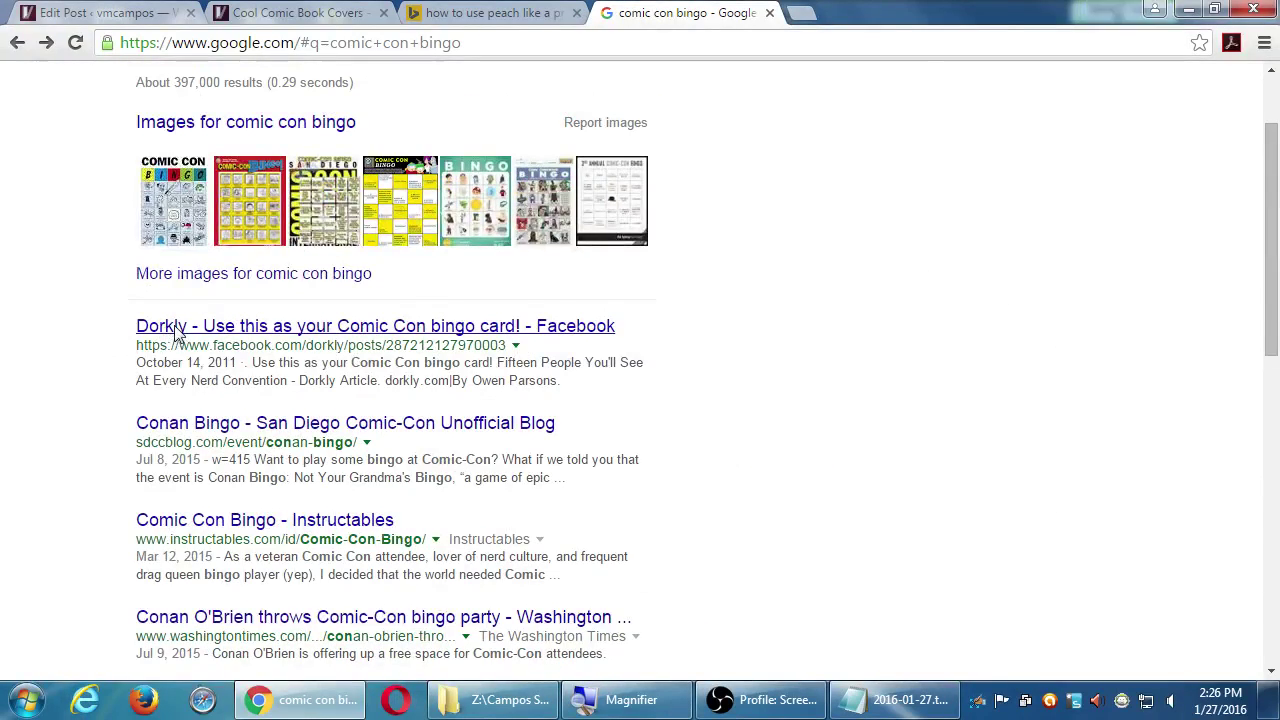
Step: Open the Dorkly Facebook result in a new tab and go from the post to Dorkly's page
middle_click(264, 296)
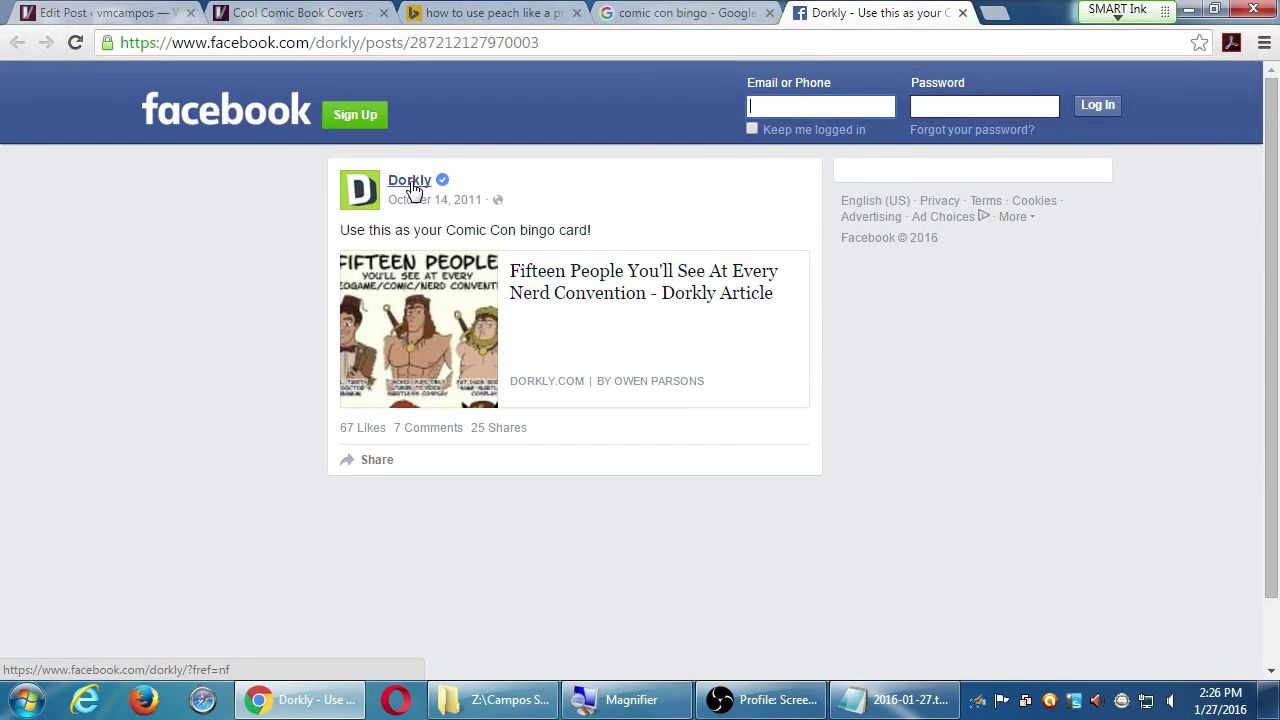
click(410, 182)
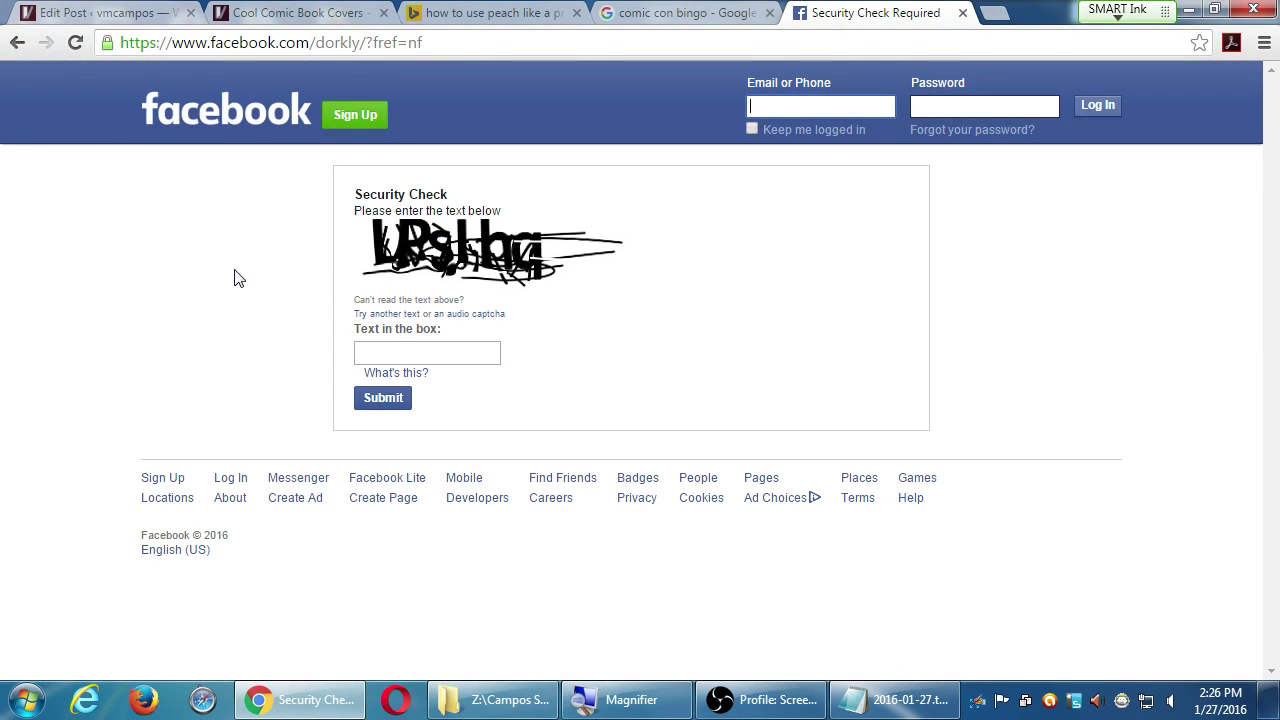
Step: Try to submit the captcha text for Facebook's security check
text(lpsi)
text(hq)
key(Return)
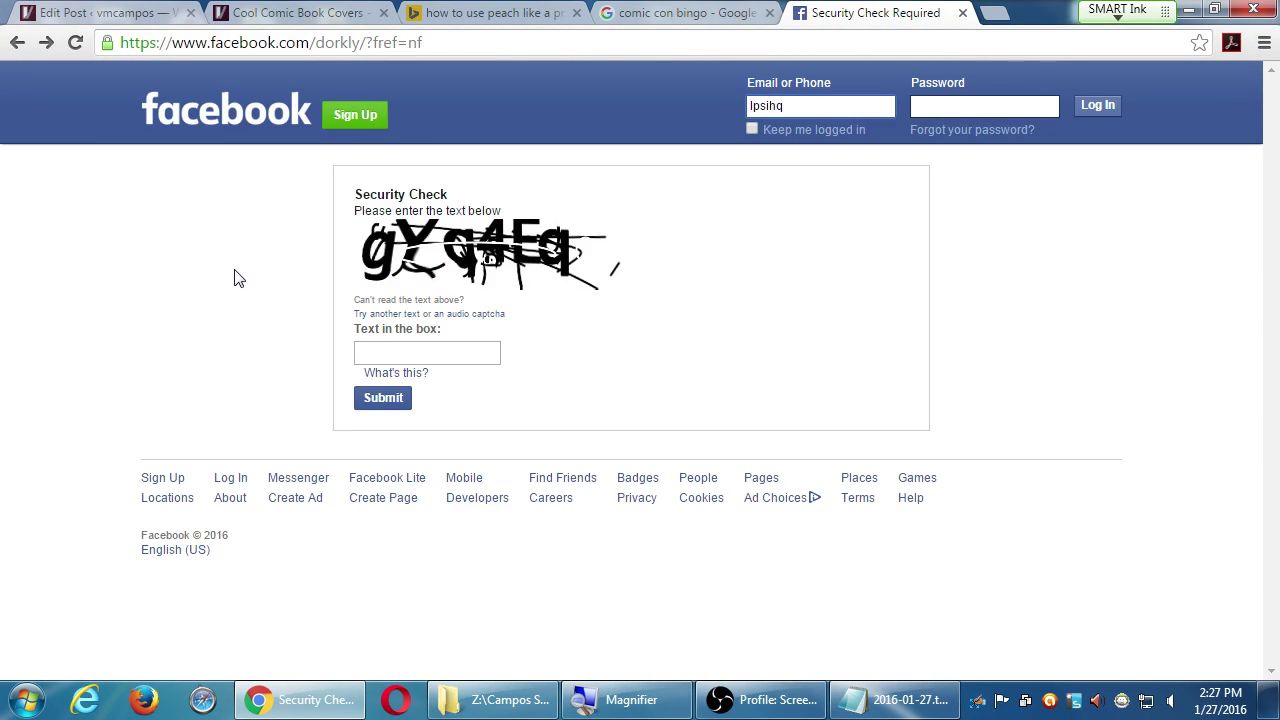
Step: Fill in the security check's text field with the captcha code and submit it to reach Dorkly's page
click(387, 354)
text(gyq4eq)
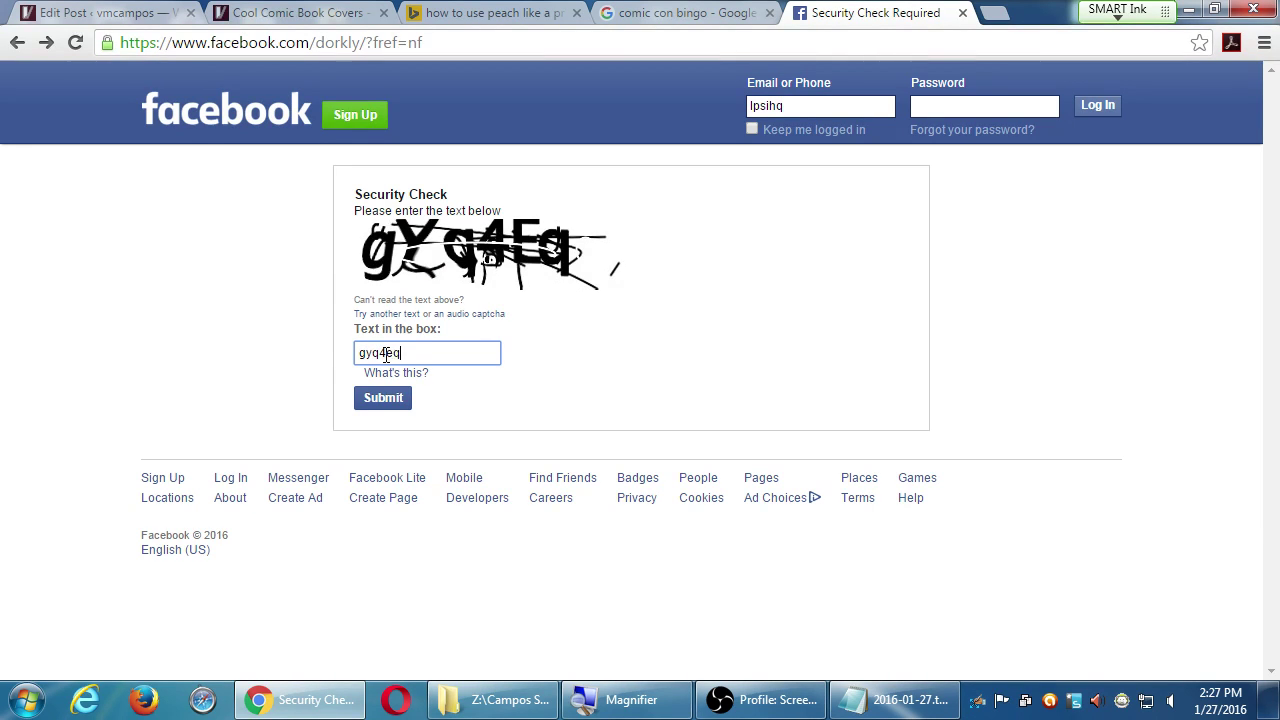
key(Return)
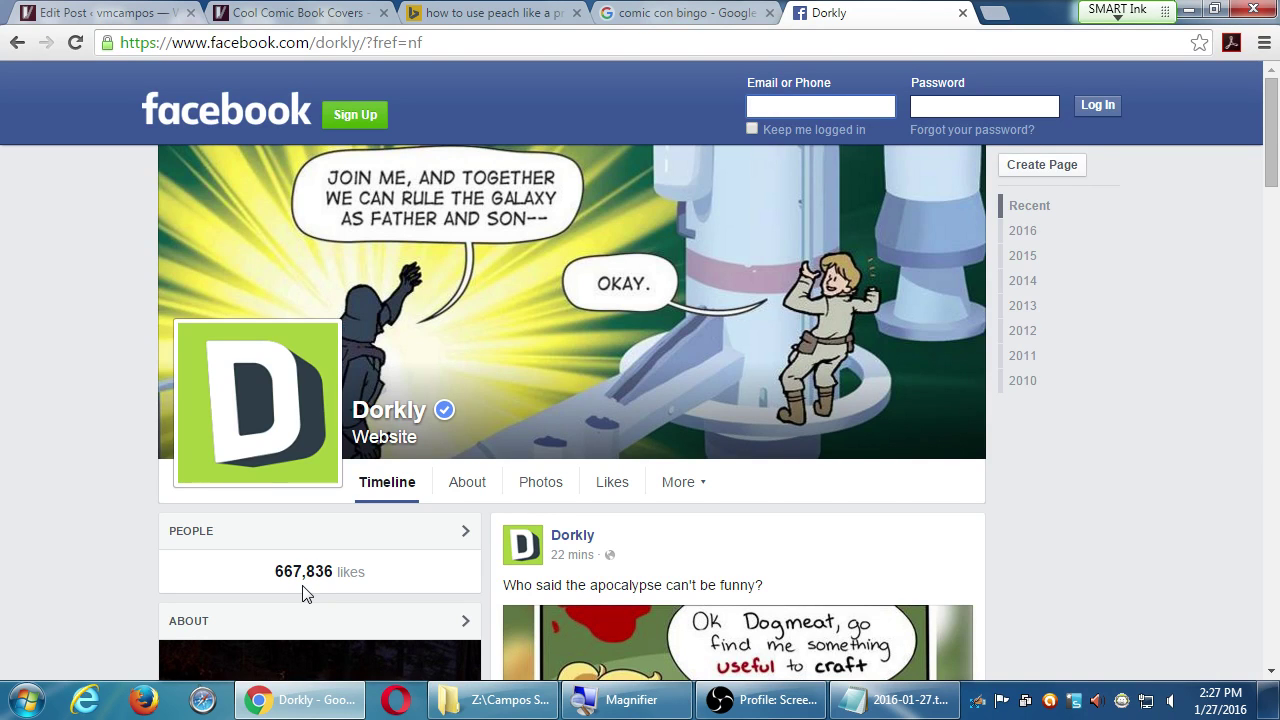
Step: Examine Dorkly's Facebook page, including its likes, about information and how often it publishes timeline posts
scroll(306, 594, down, 2)
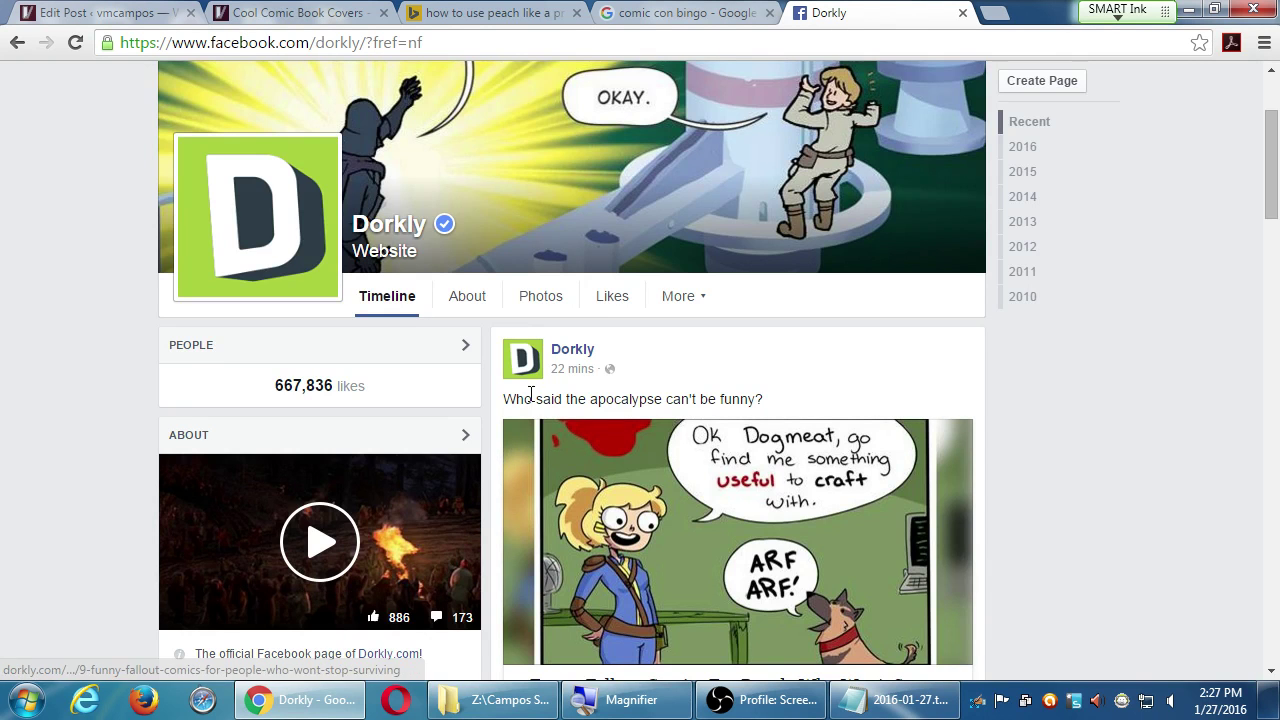
scroll(777, 457, down, 8)
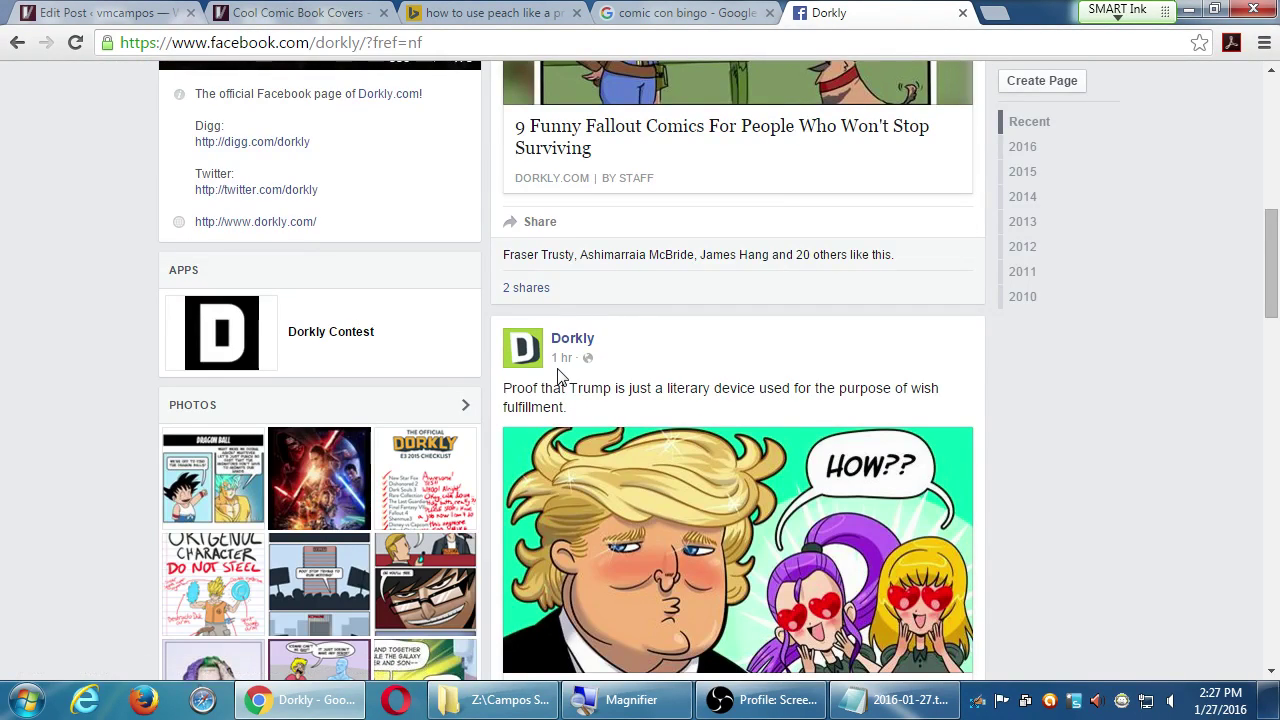
scroll(1070, 410, down, 6)
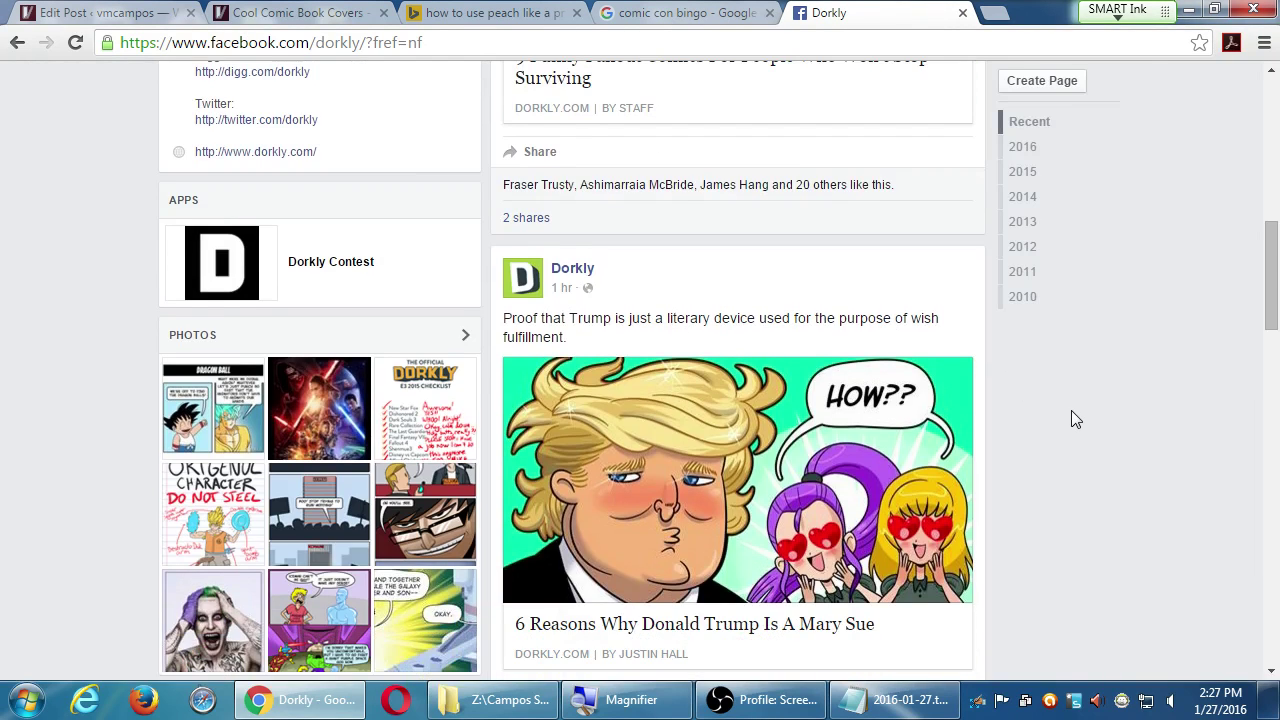
scroll(630, 420, down, 6)
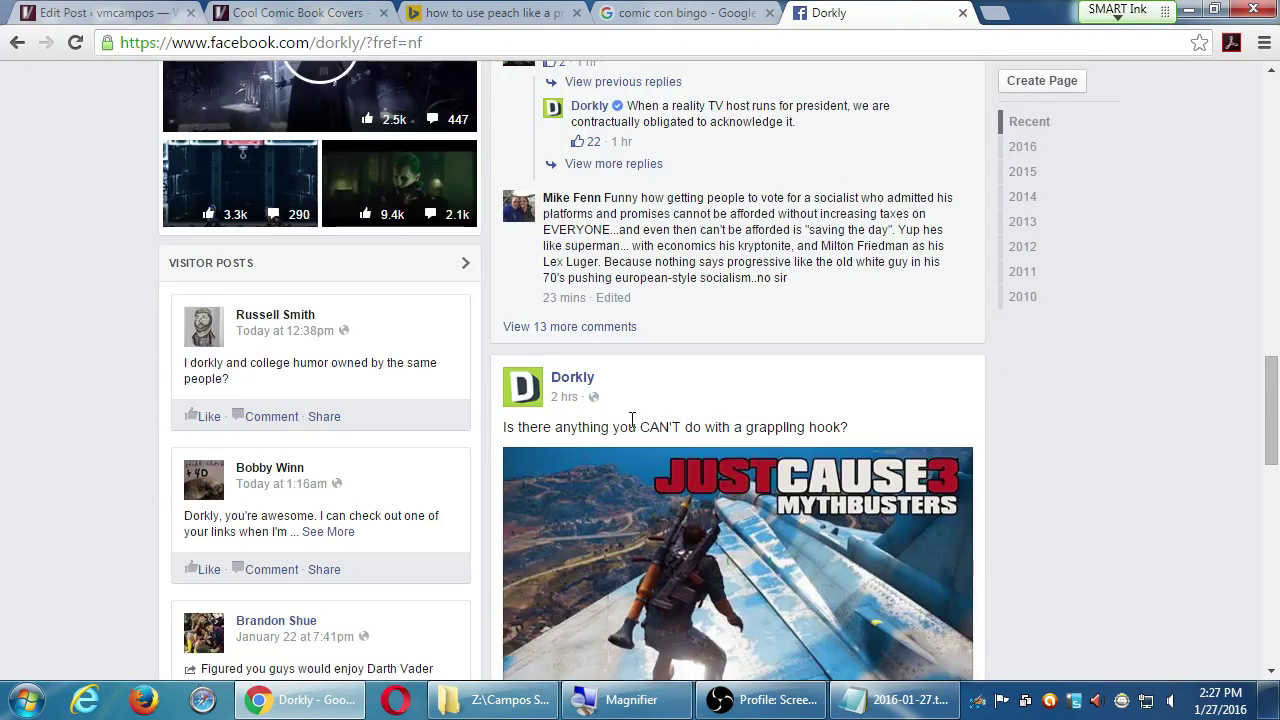
scroll(600, 440, down, 11)
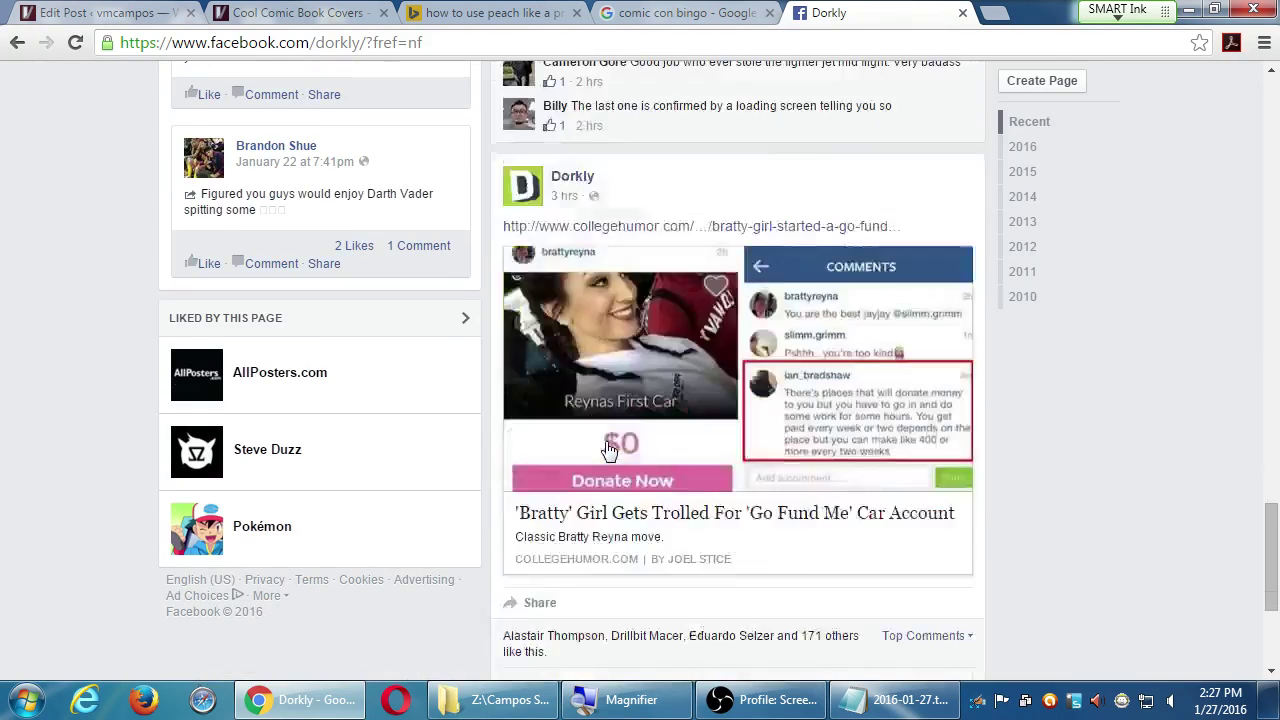
scroll(610, 443, down, 2)
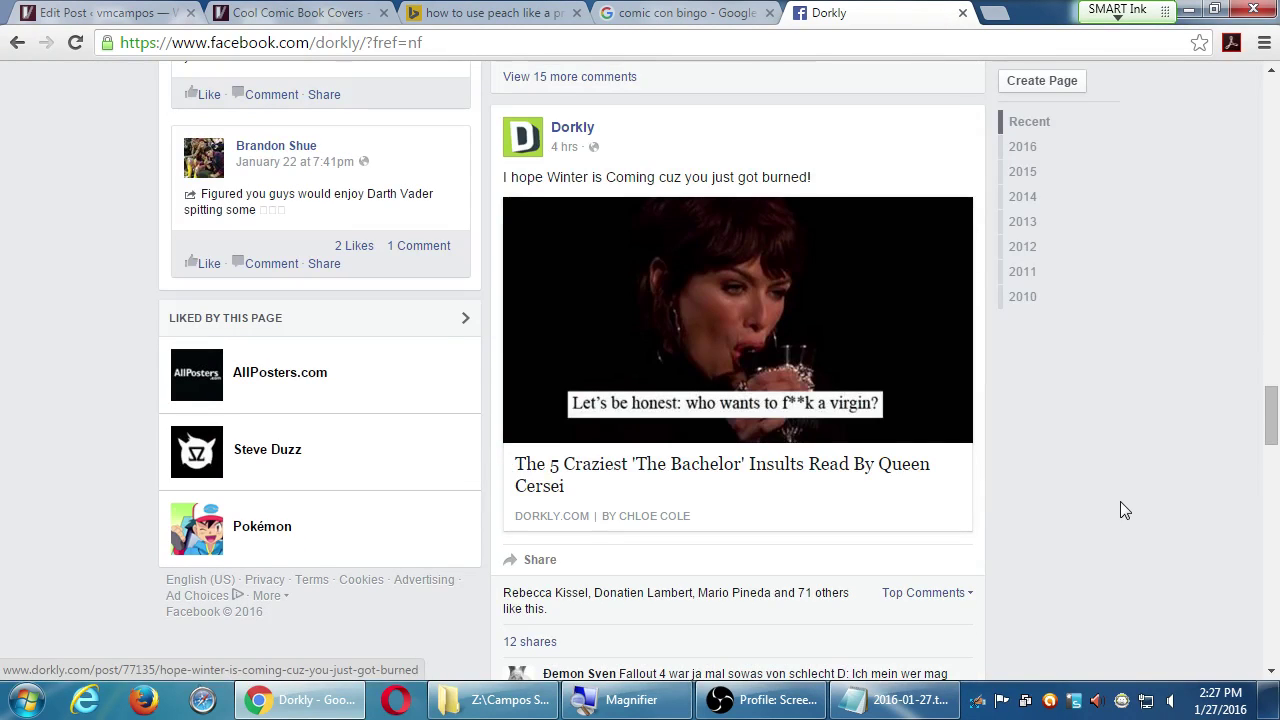
scroll(1114, 501, down, 3)
scroll(1114, 510, down, 3)
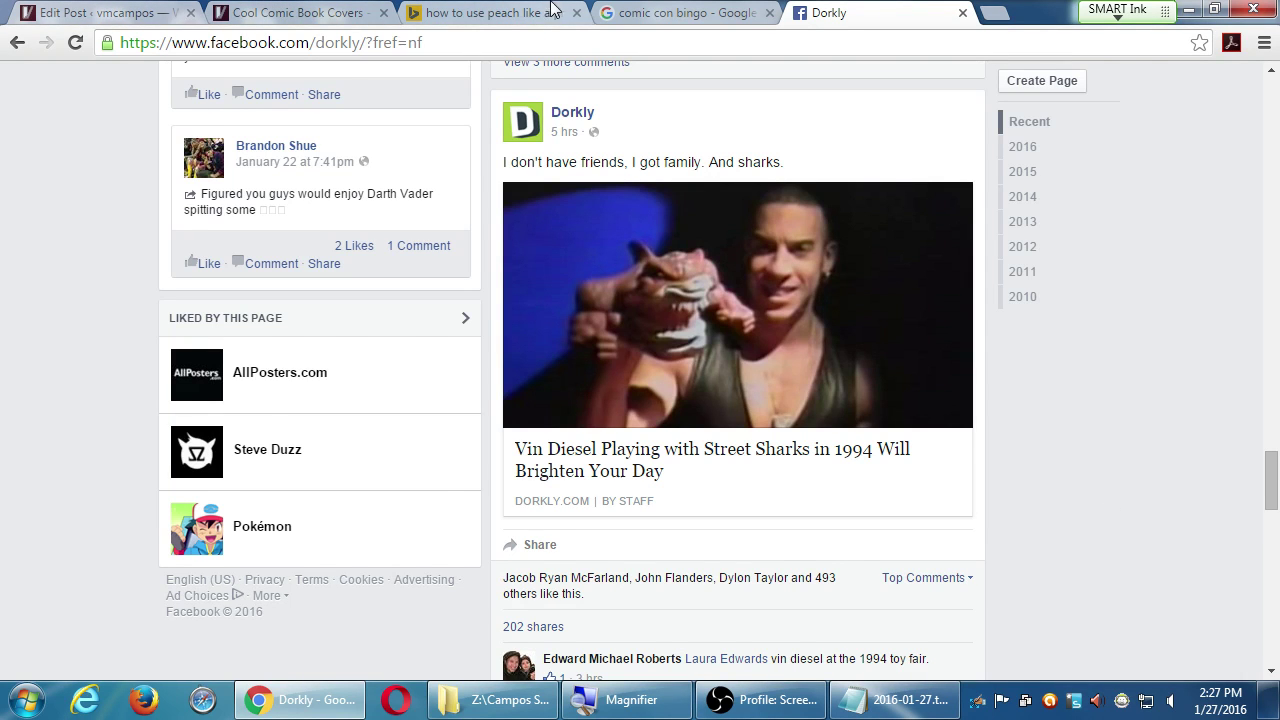
Step: Return to the Google results, open the Conan Bingo result from the San Diego Comic-Con Unofficial Blog in a new tab and switch to it
click(683, 10)
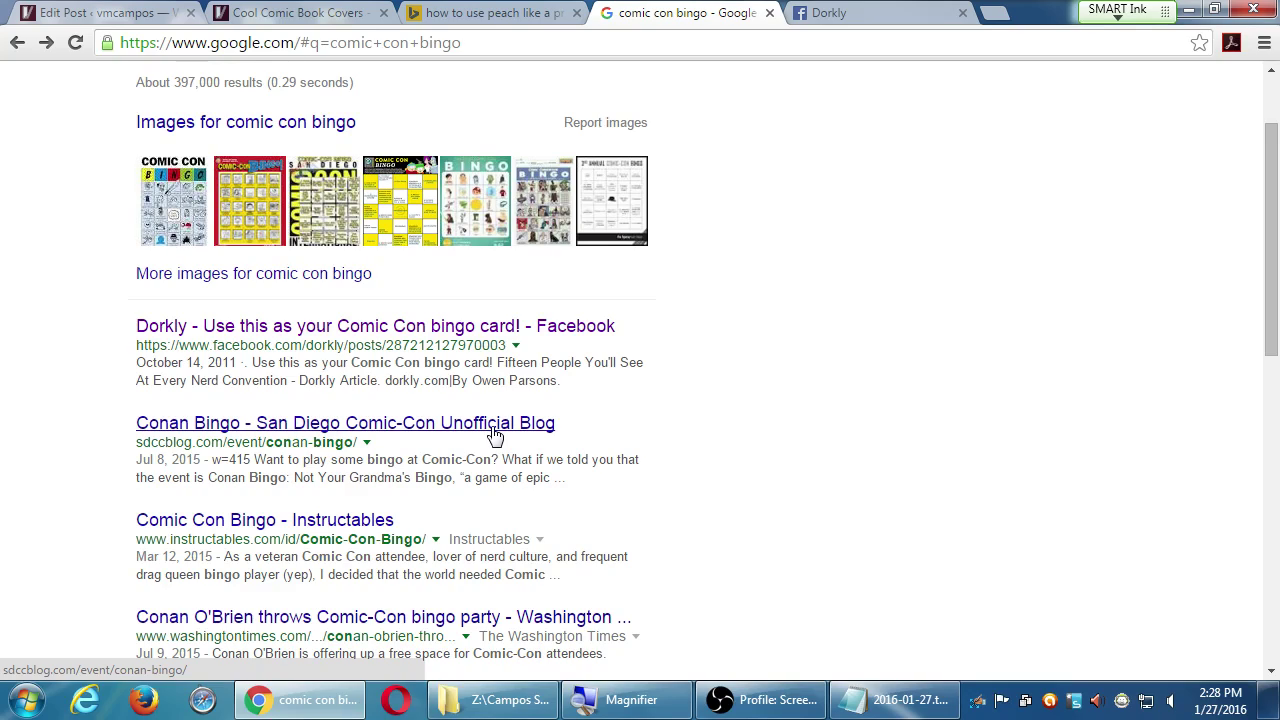
key(super+plus)
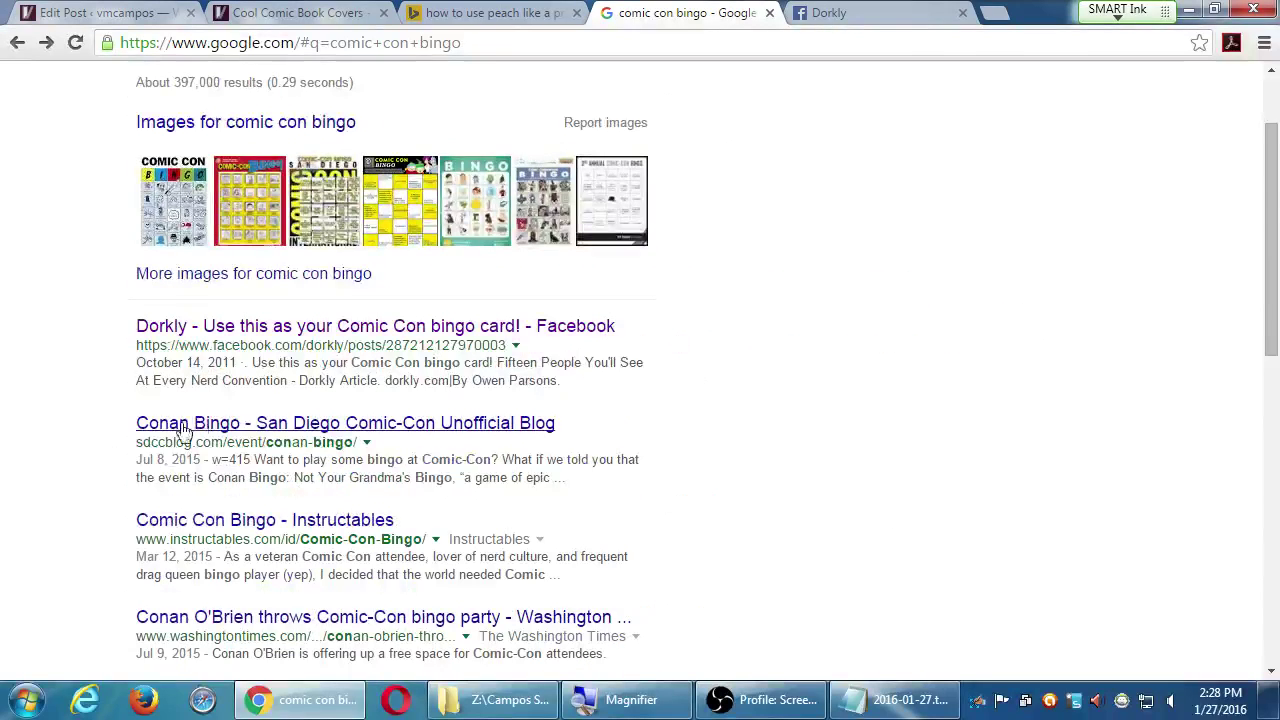
middle_click(200, 432)
key(ctrl+Tab)
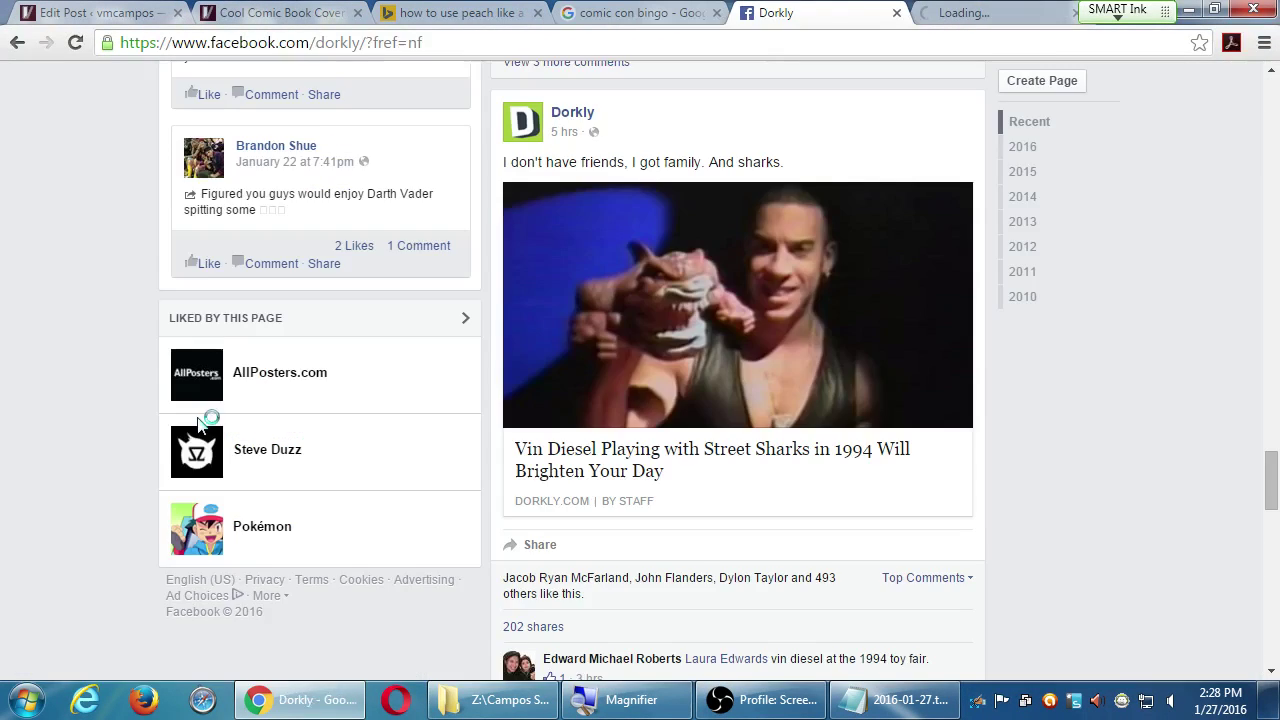
key(ctrl+Tab)
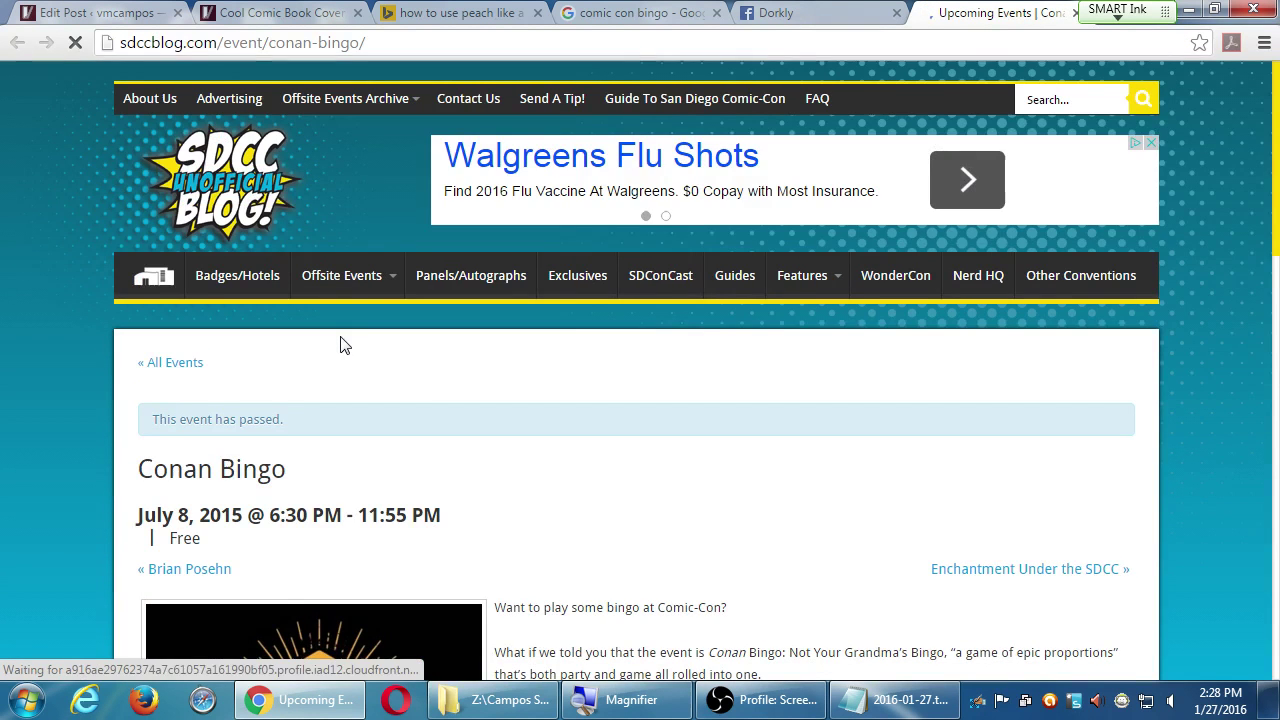
Step: Review the Conan Bingo event page from its description and details through the venue map, ending at its header
scroll(300, 380, down, 2)
scroll(138, 418, down, 4)
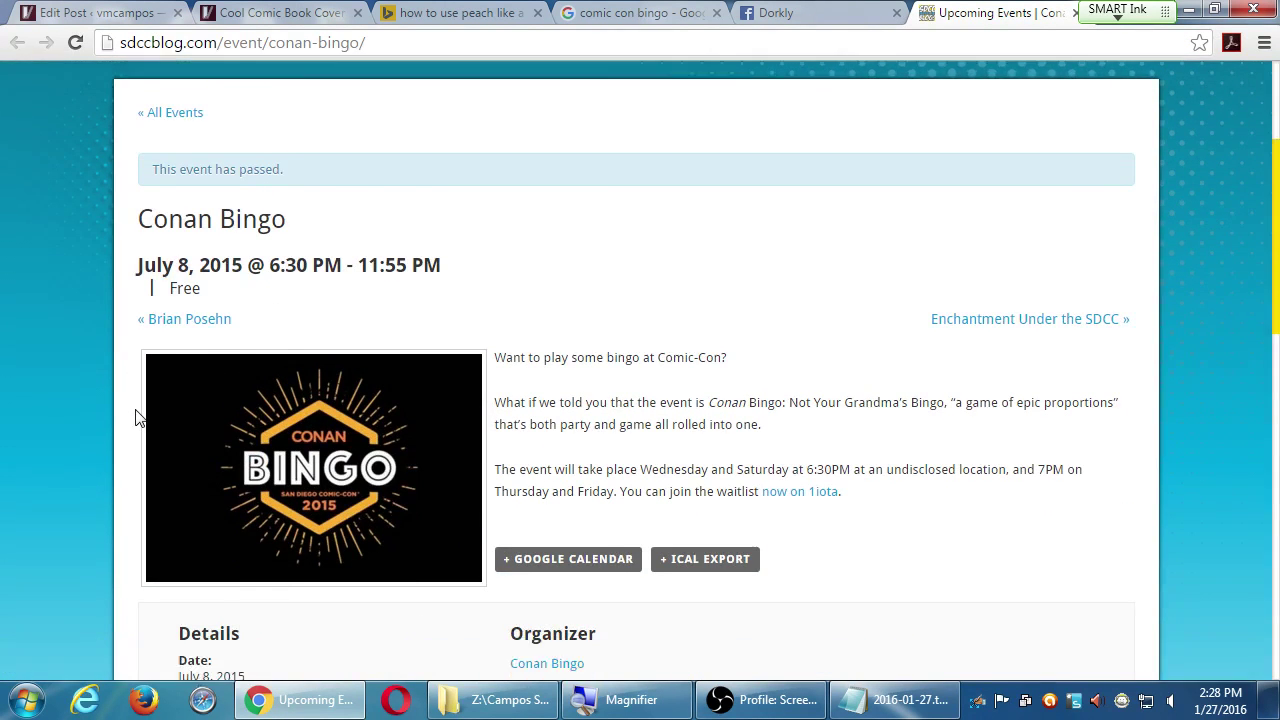
scroll(138, 418, down, 4)
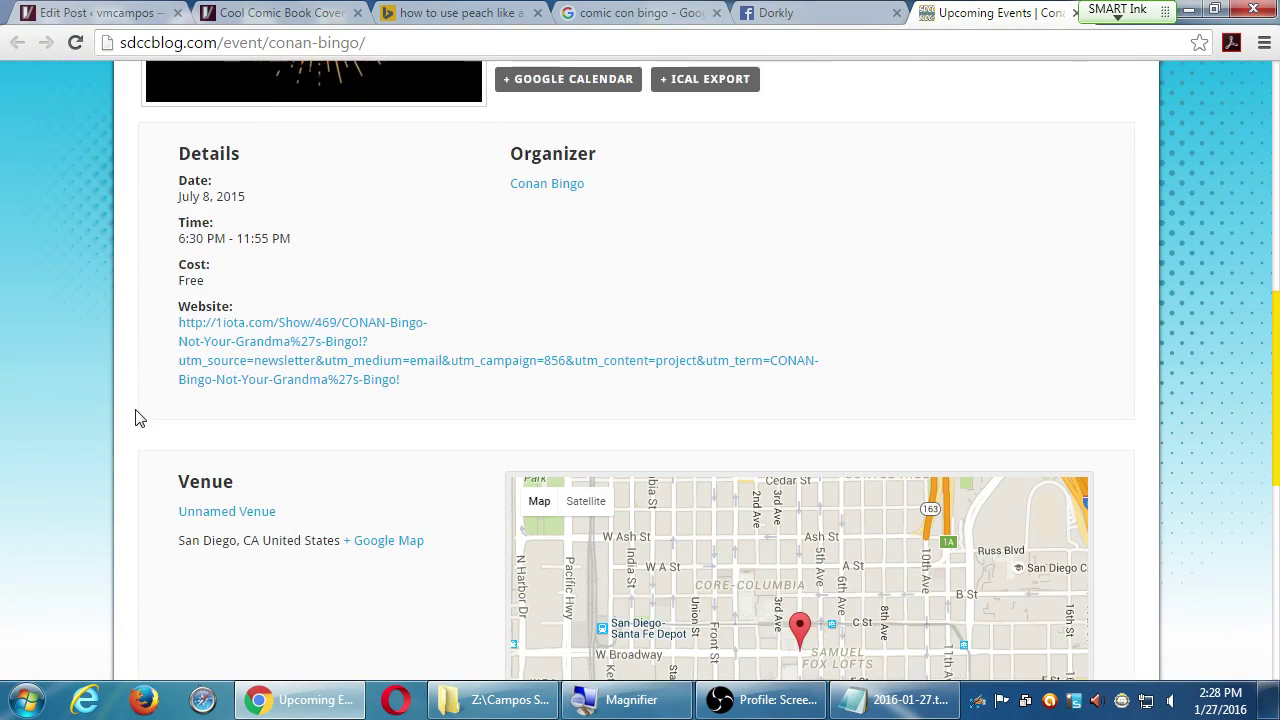
scroll(138, 418, down, 3)
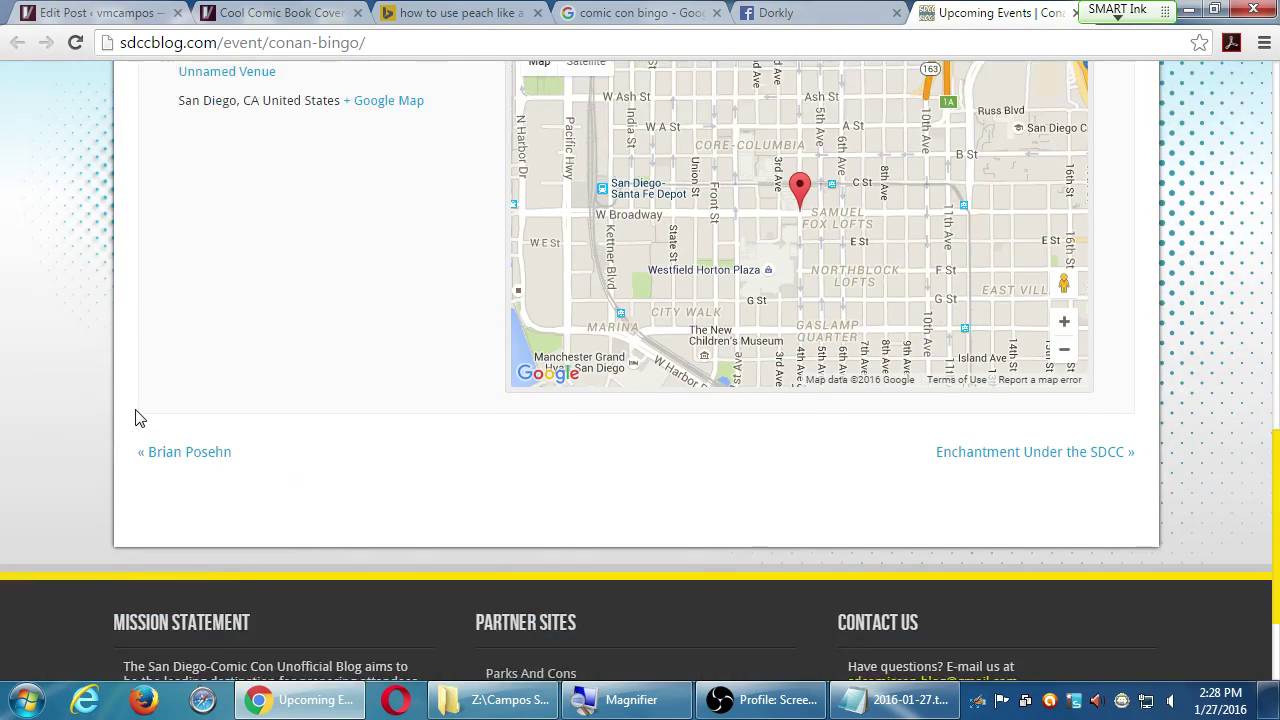
scroll(137, 418, up, 12)
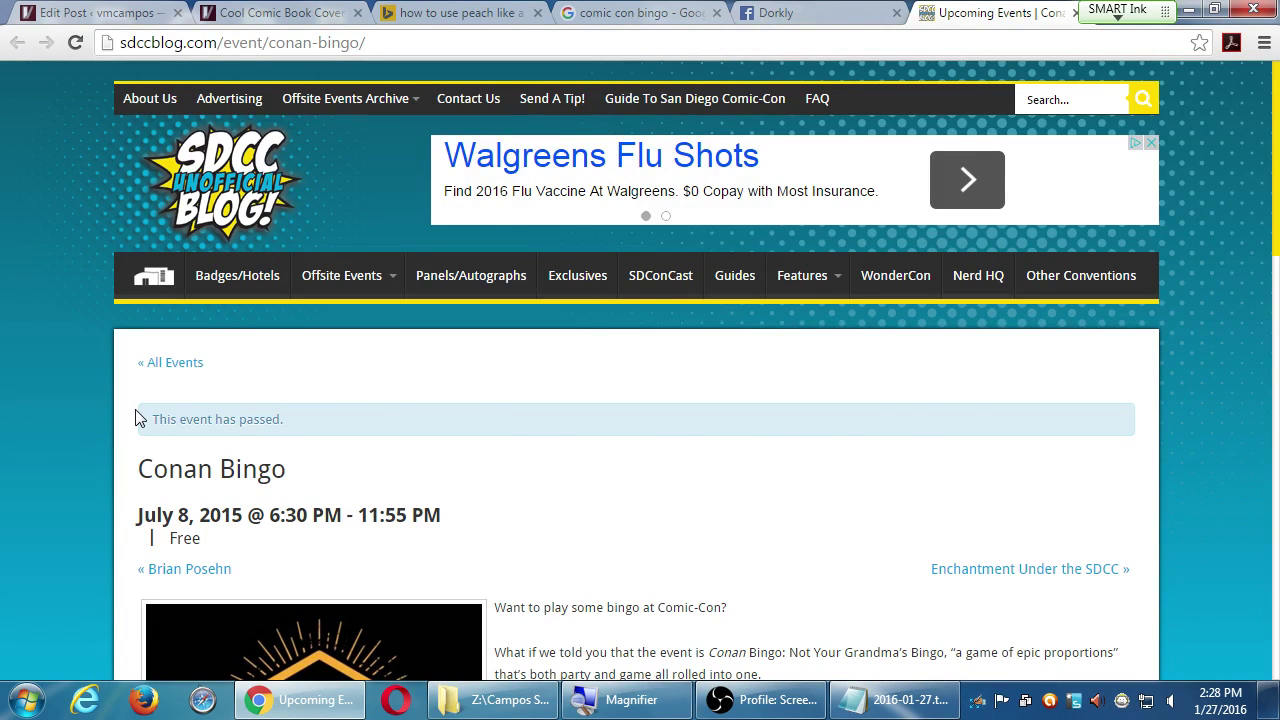
Step: Switch back to the Google results for "comic con bingo" and look through the remaining first-page listings
key(ctrl+shift+Tab)
key(ctrl+shift+Tab)
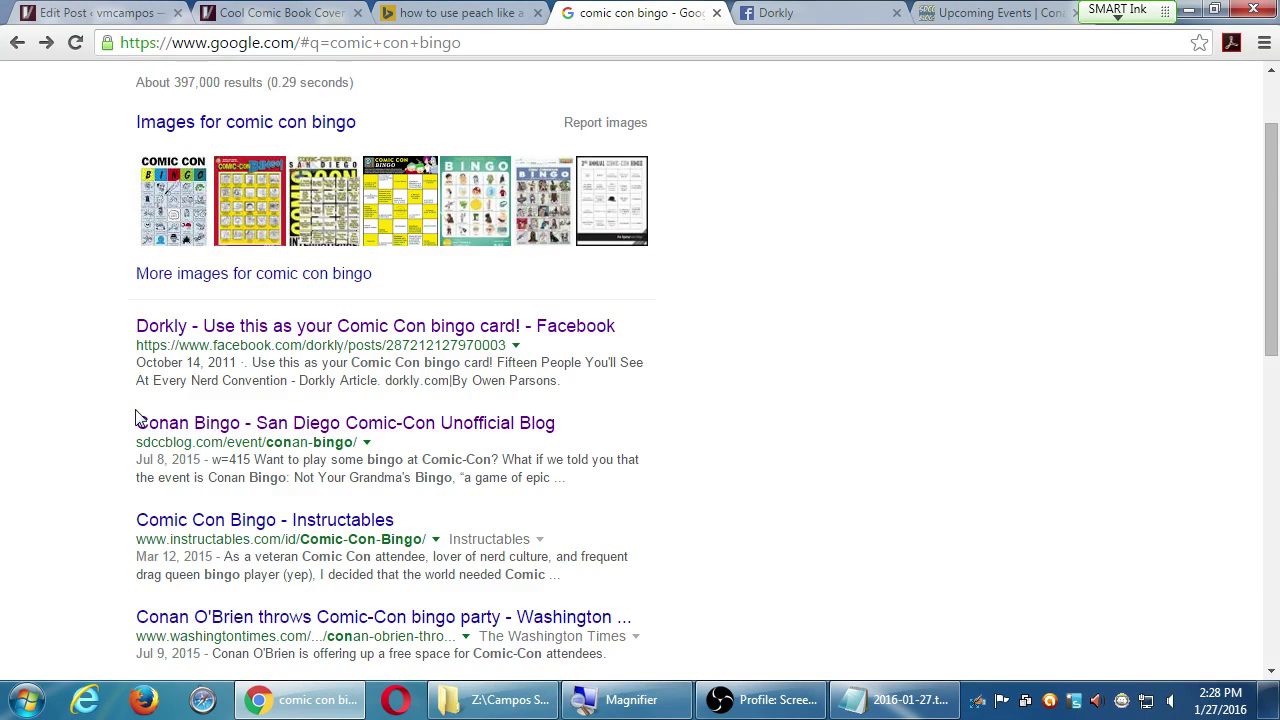
scroll(773, 418, down, 3)
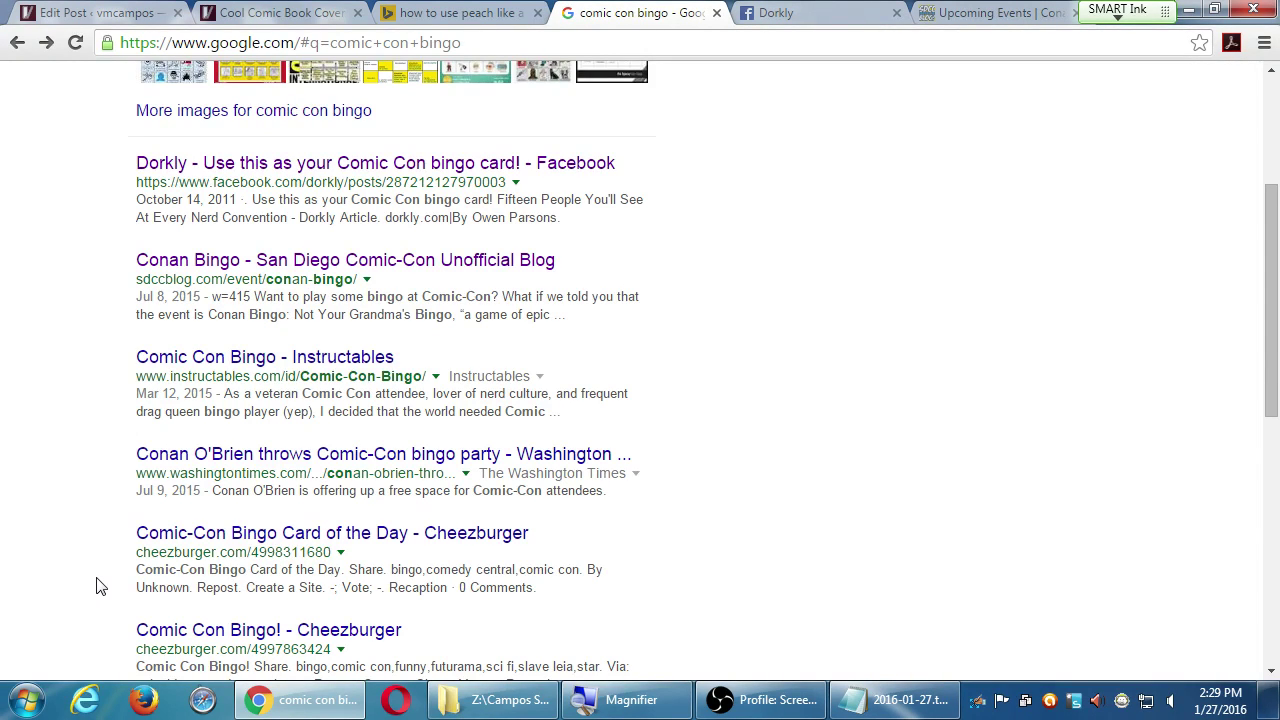
scroll(100, 587, down, 4)
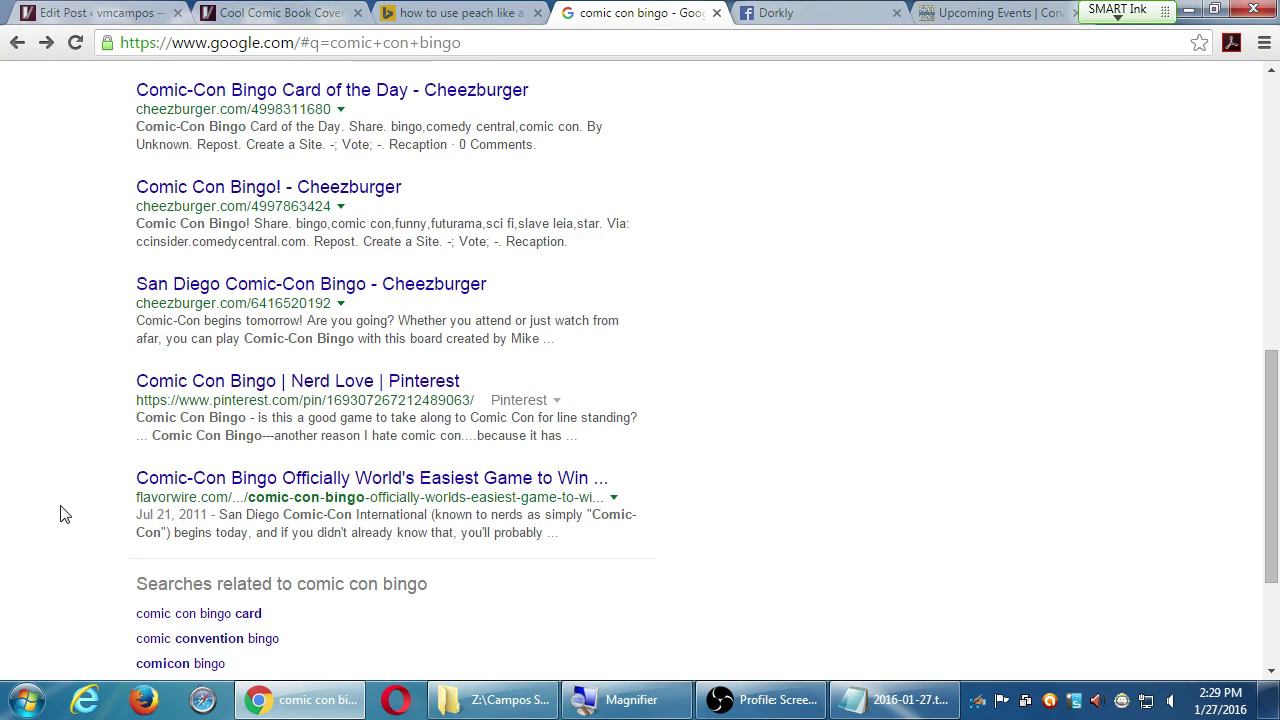
Step: Open Bing in a new tab and search for "comic-con bingo"
key(ctrl+t)
text(bin)
key(Return)
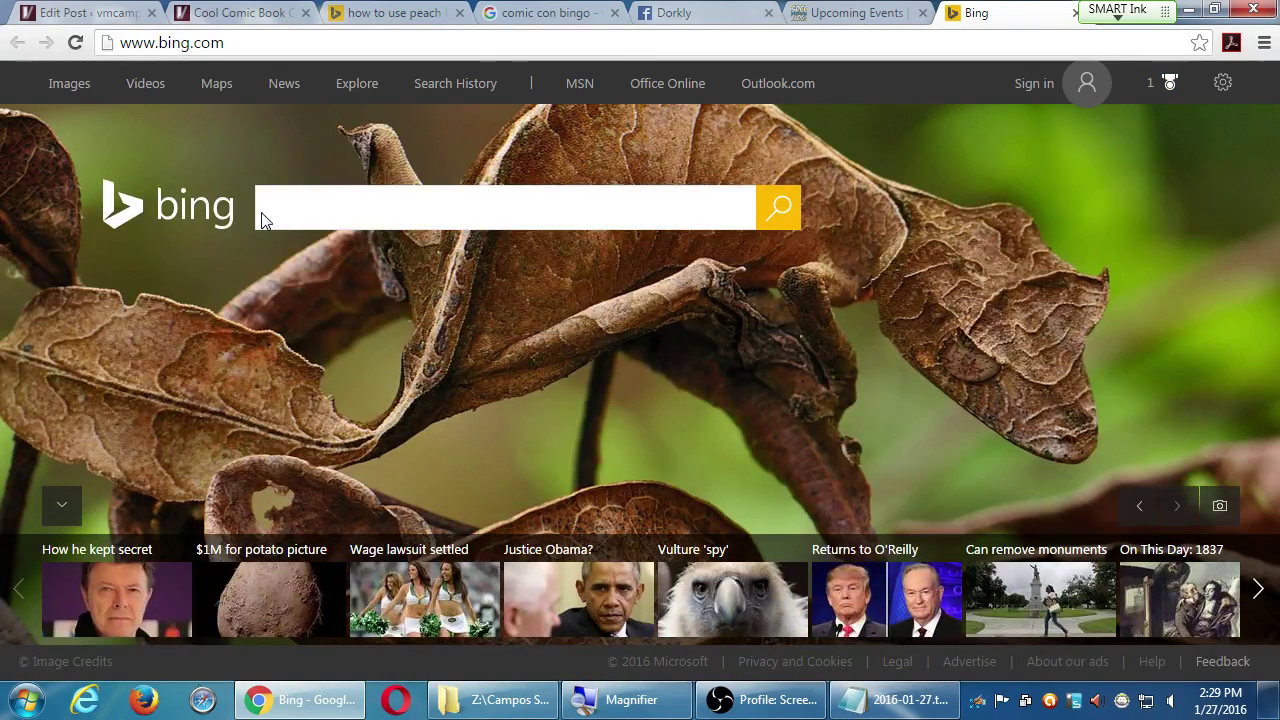
text(comic-con bing)
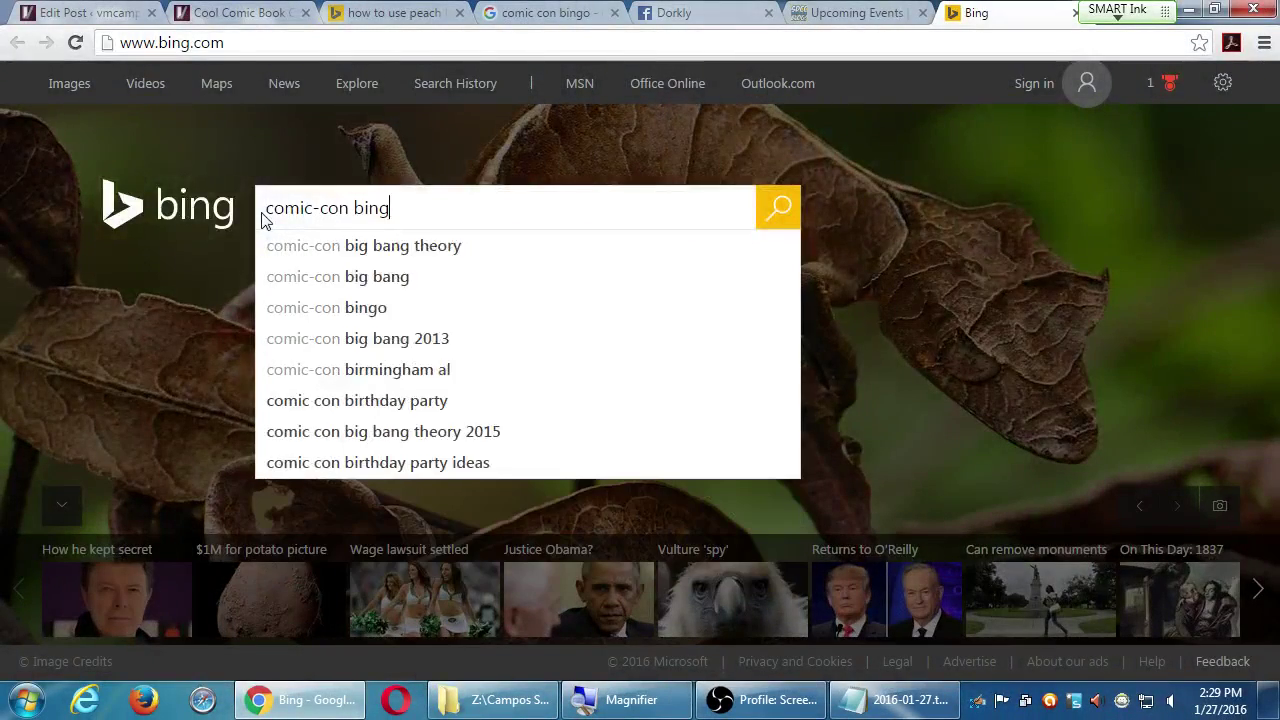
text(o)
key(Return)
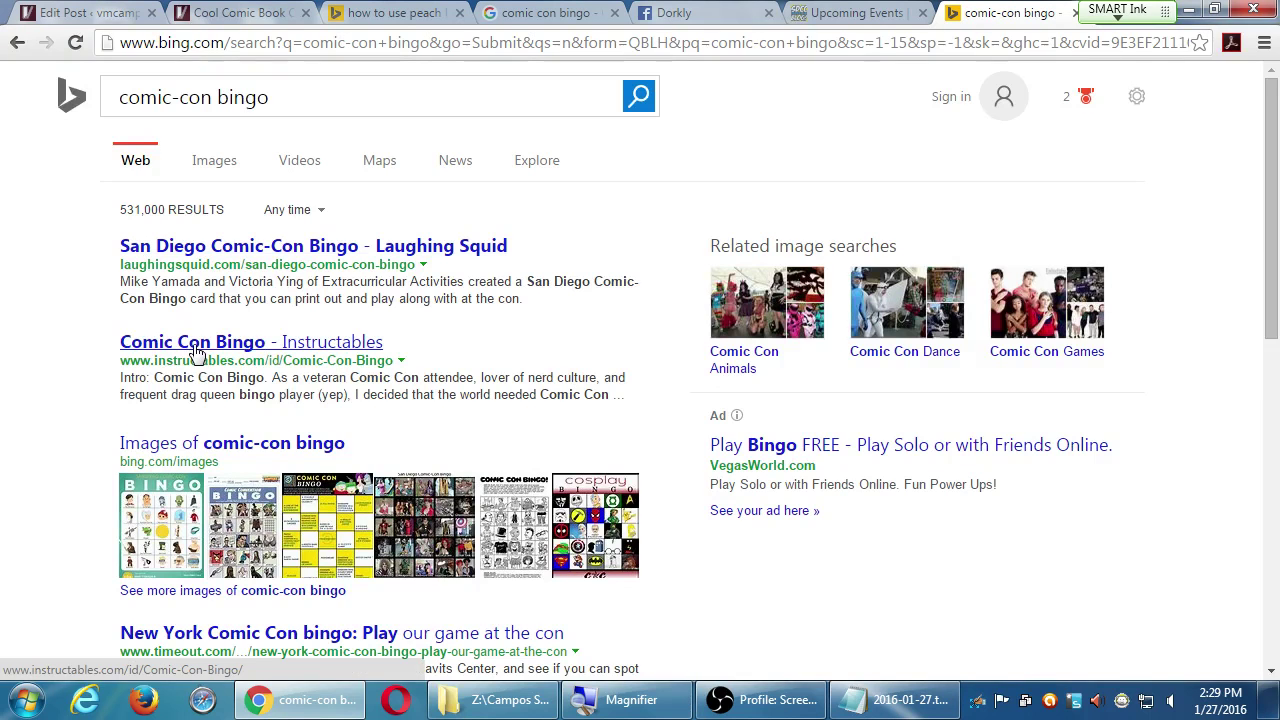
Step: Look through the first page of Bing listings for "comic-con bingo" down to the page numbers
scroll(85, 354, down, 3)
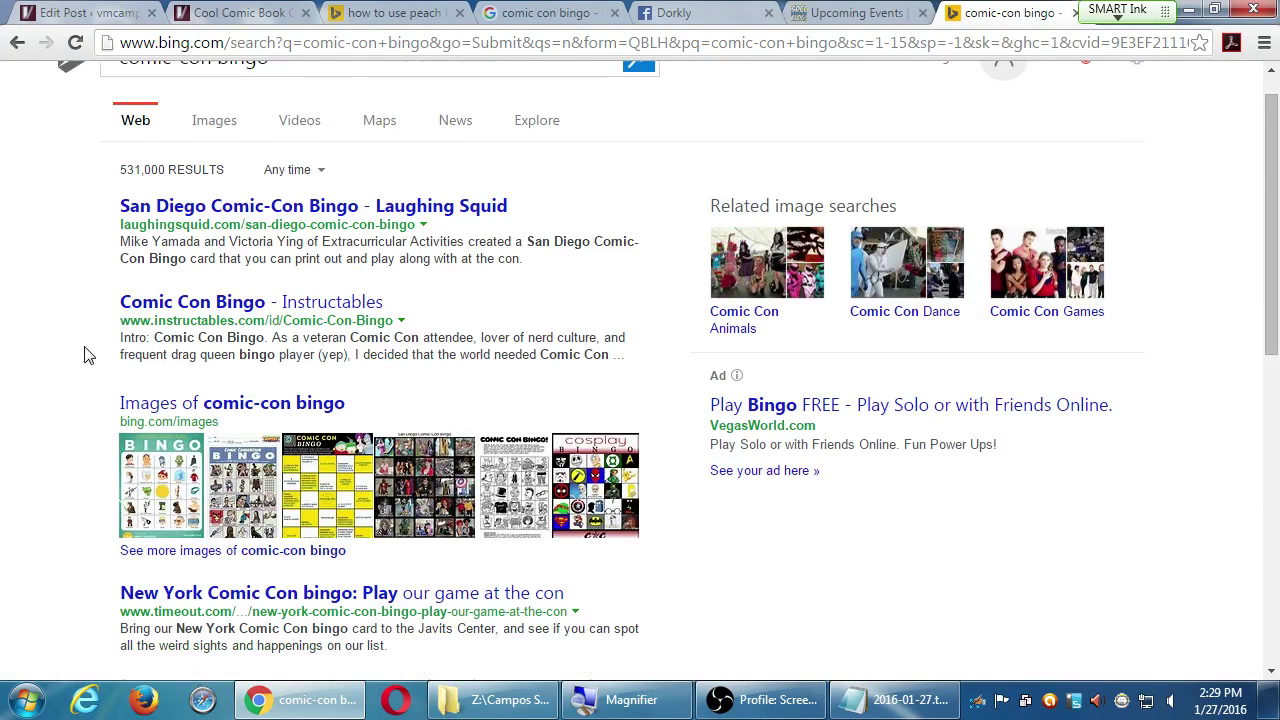
scroll(85, 354, down, 4)
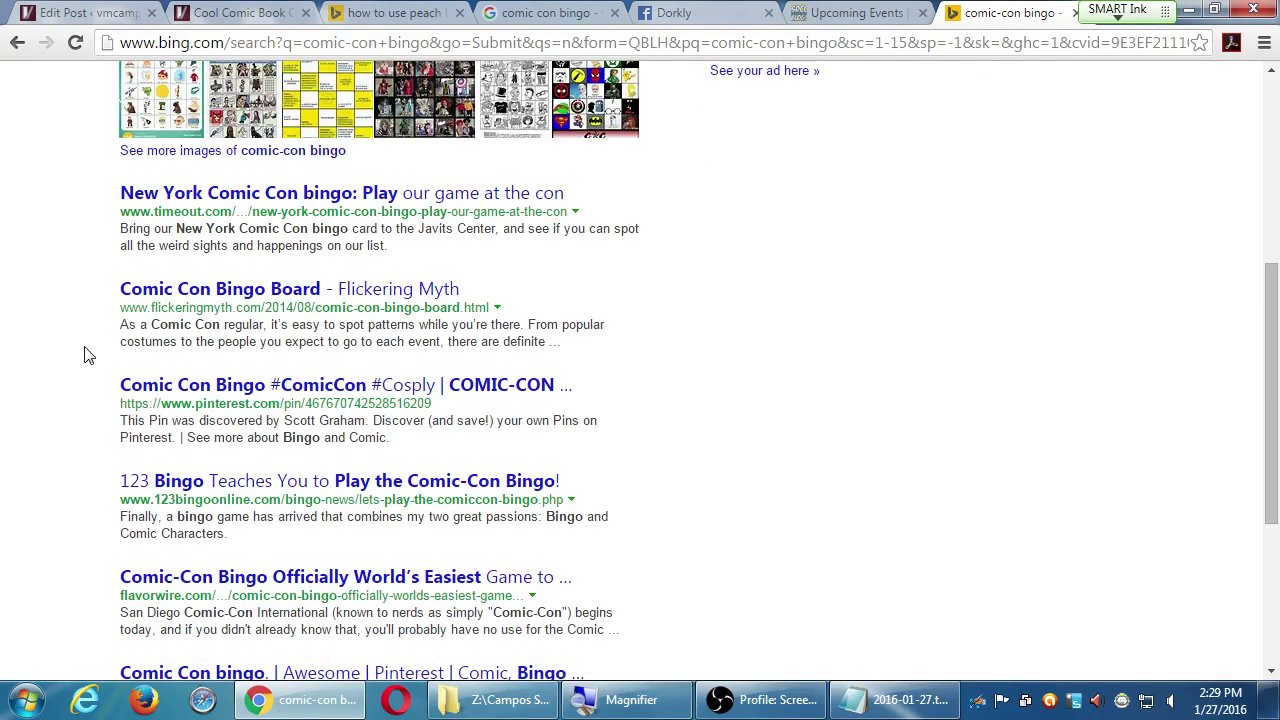
scroll(85, 354, down, 5)
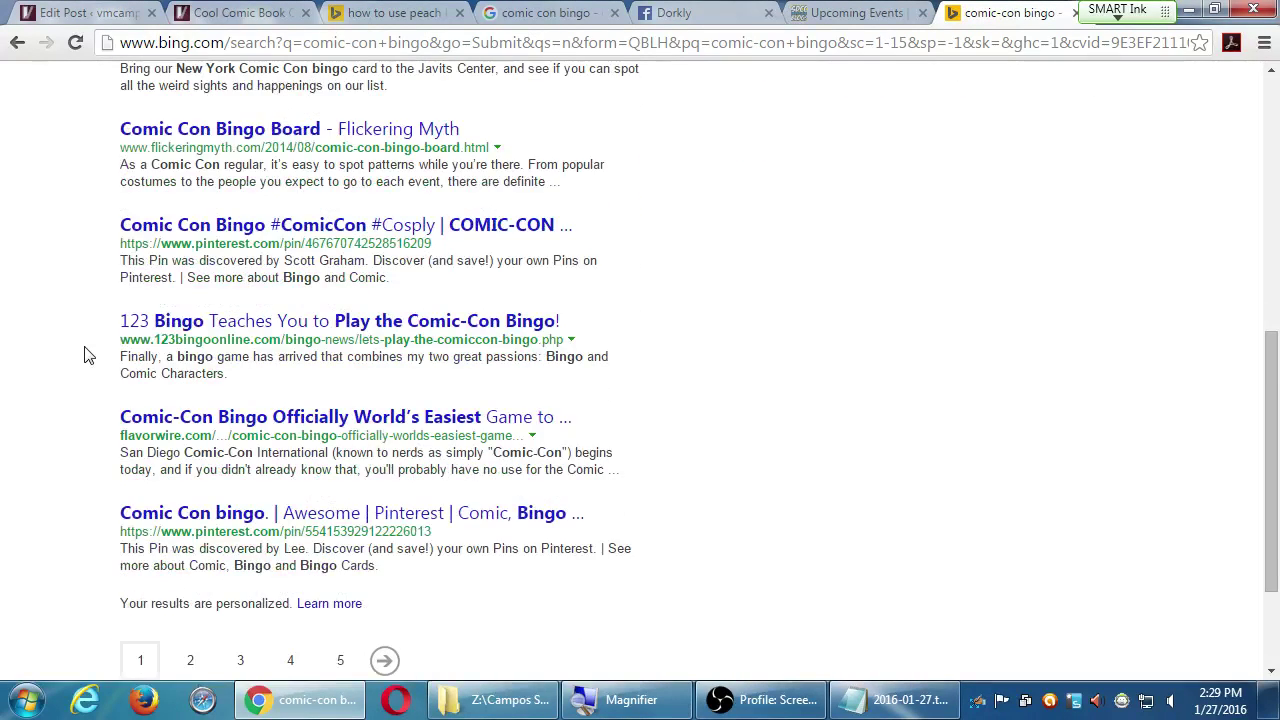
scroll(85, 354, down, 2)
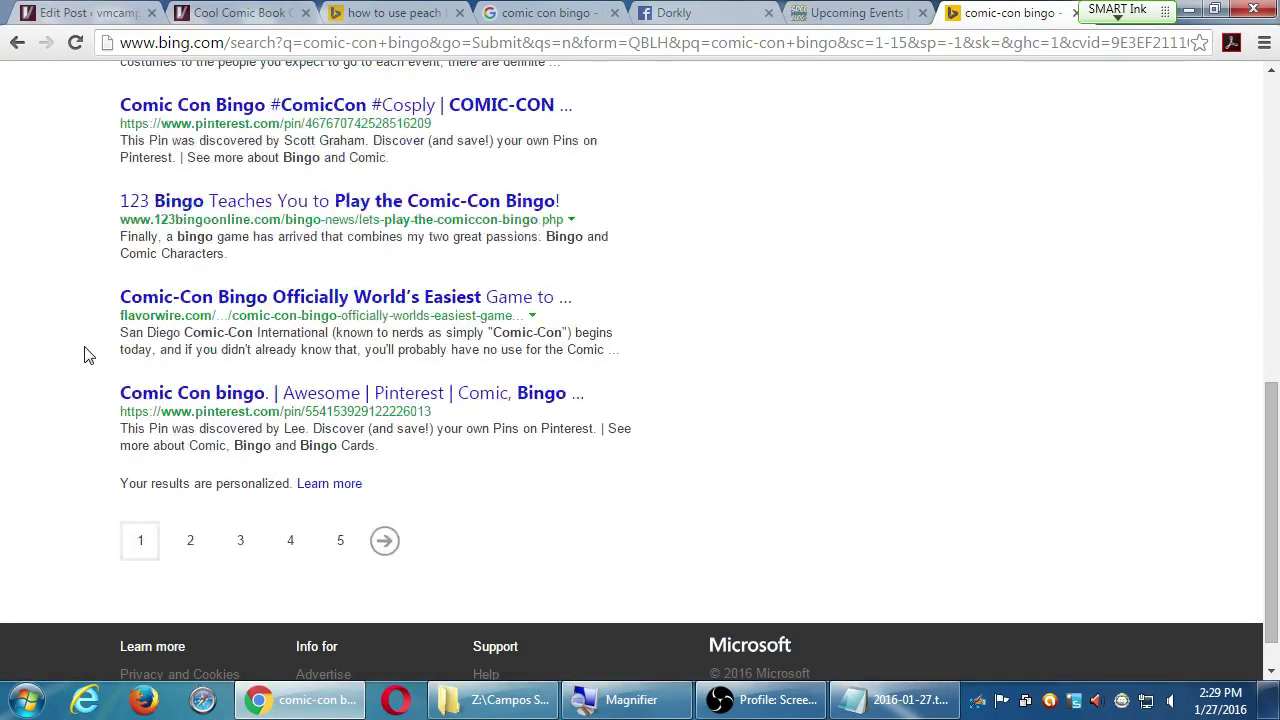
Step: Open the second page of Bing results for "comic-con bingo" and look through its listings down to the page numbers
click(380, 542)
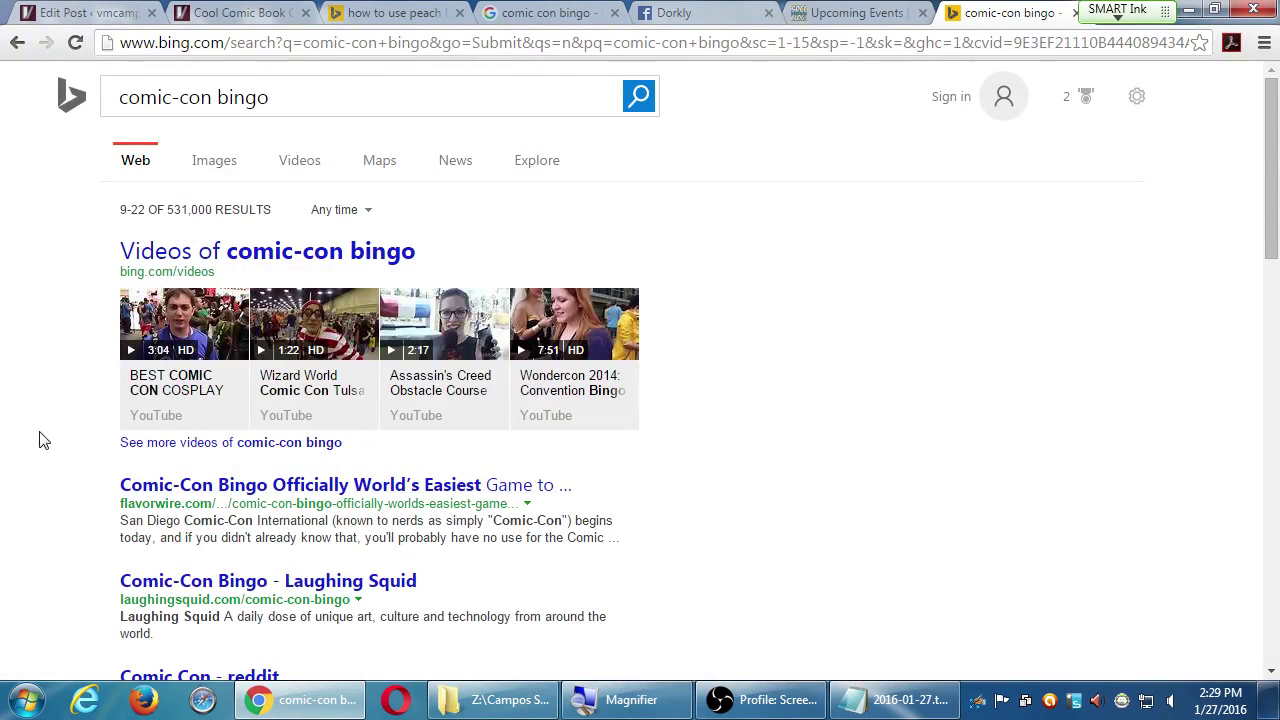
scroll(40, 441, down, 1)
scroll(40, 441, down, 1)
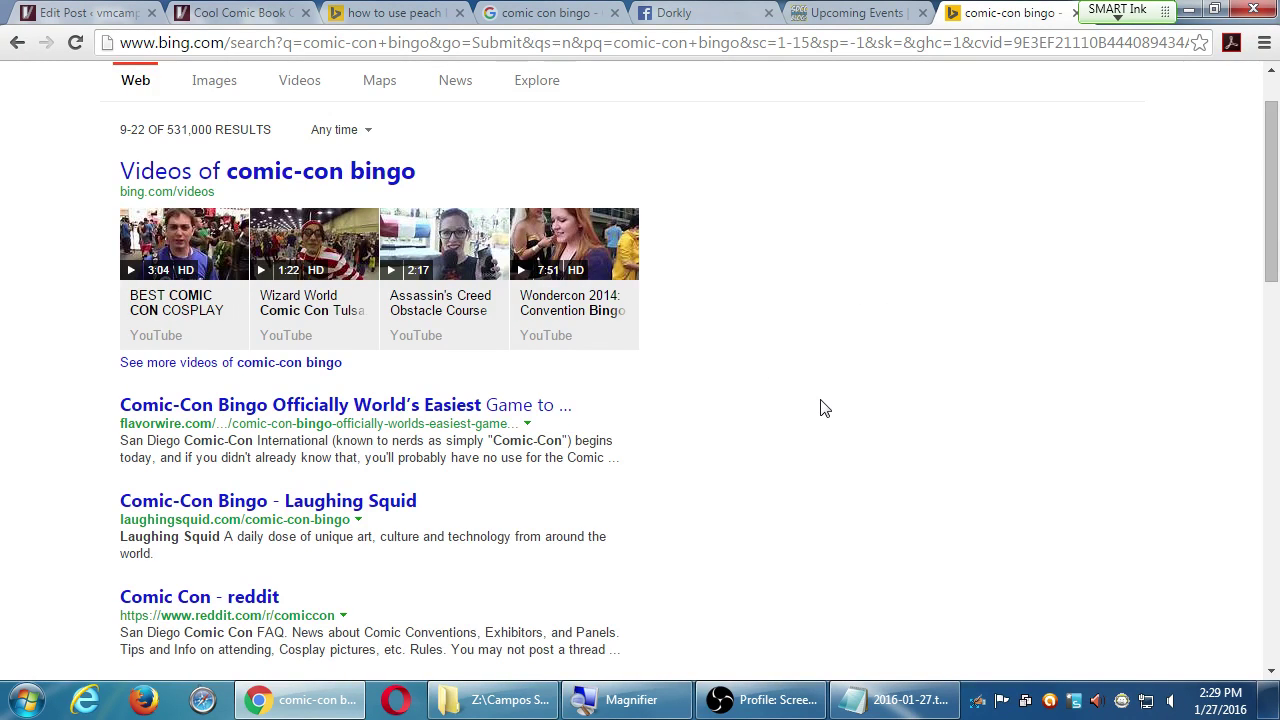
scroll(820, 408, down, 1)
scroll(820, 408, down, 2)
scroll(820, 408, down, 3)
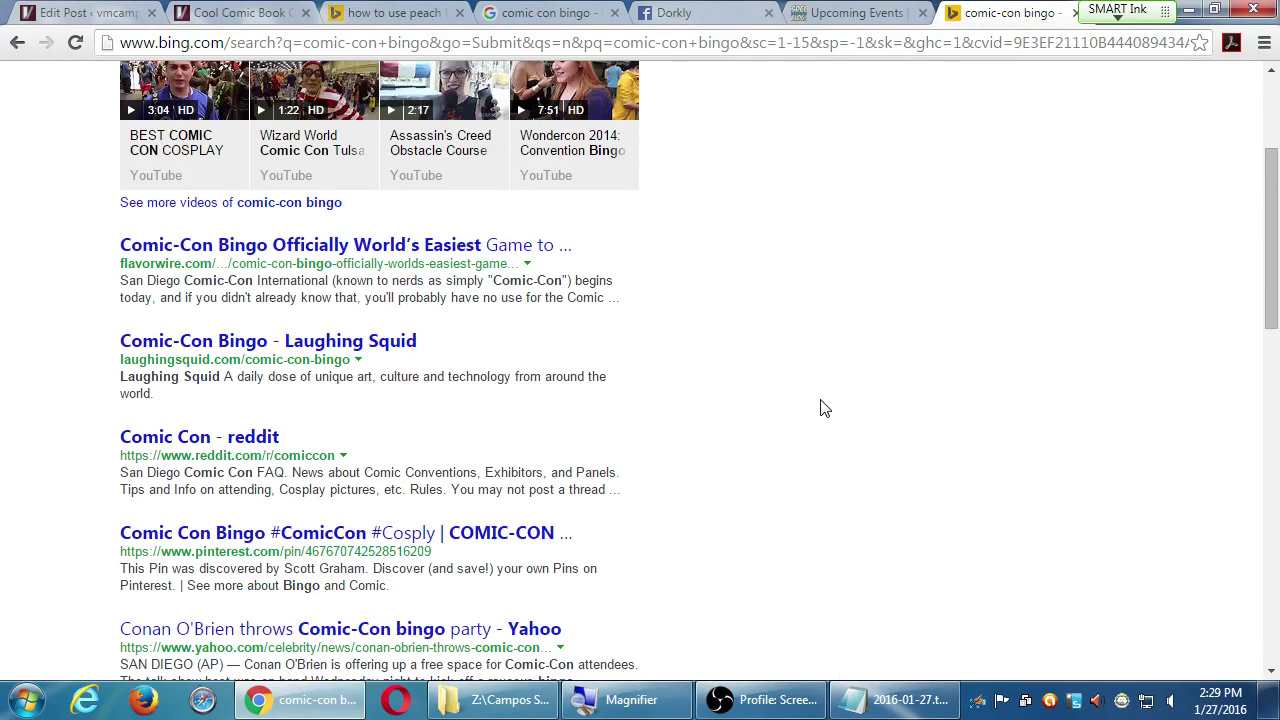
scroll(820, 408, down, 6)
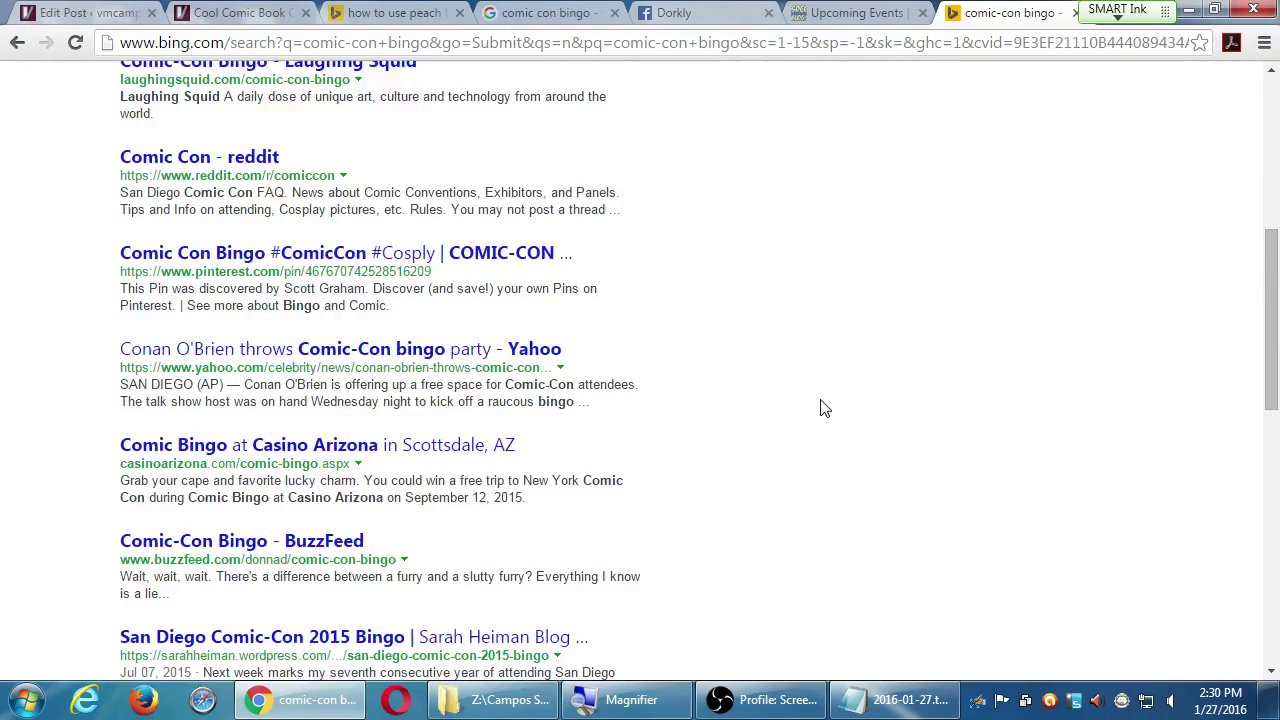
scroll(820, 408, down, 6)
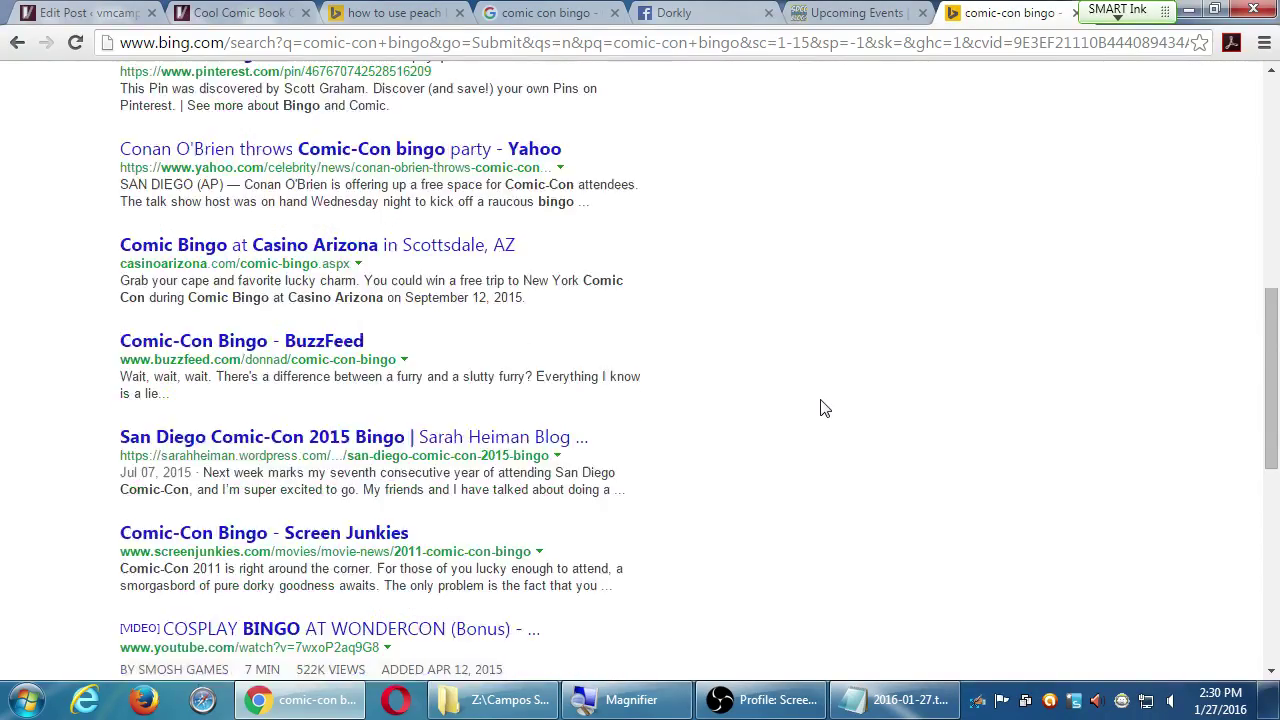
scroll(820, 408, down, 2)
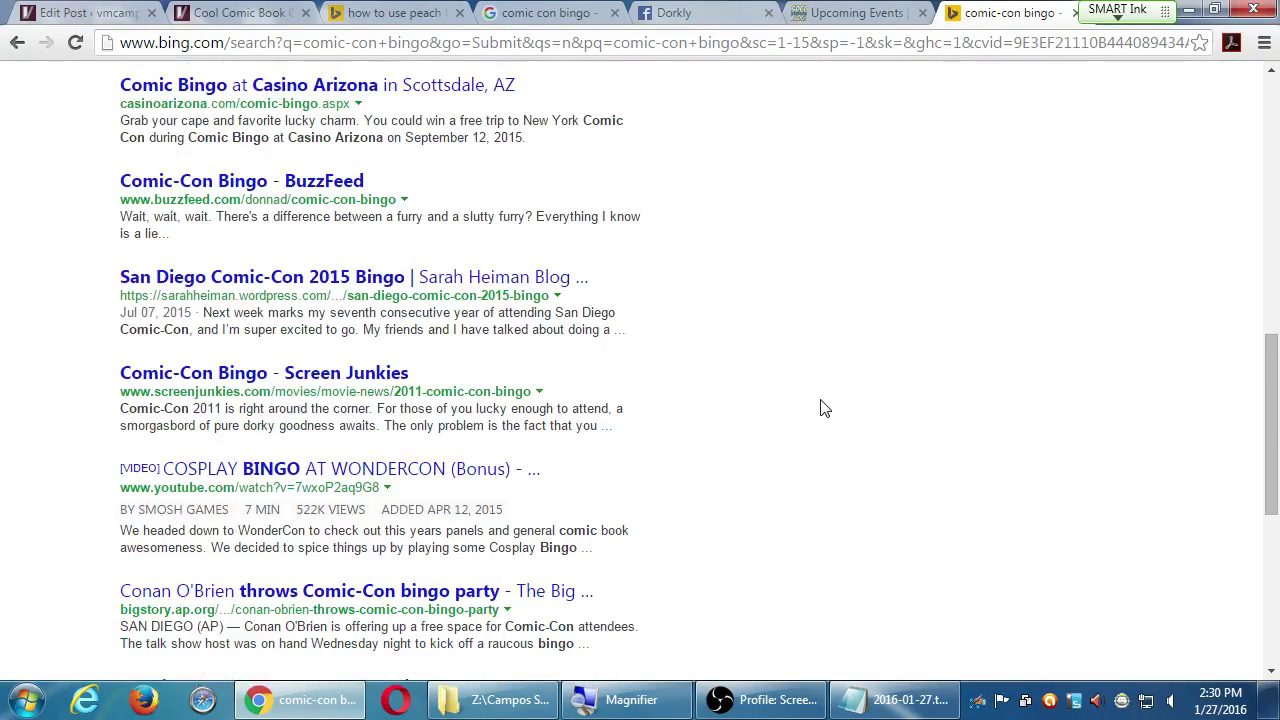
scroll(820, 408, down, 6)
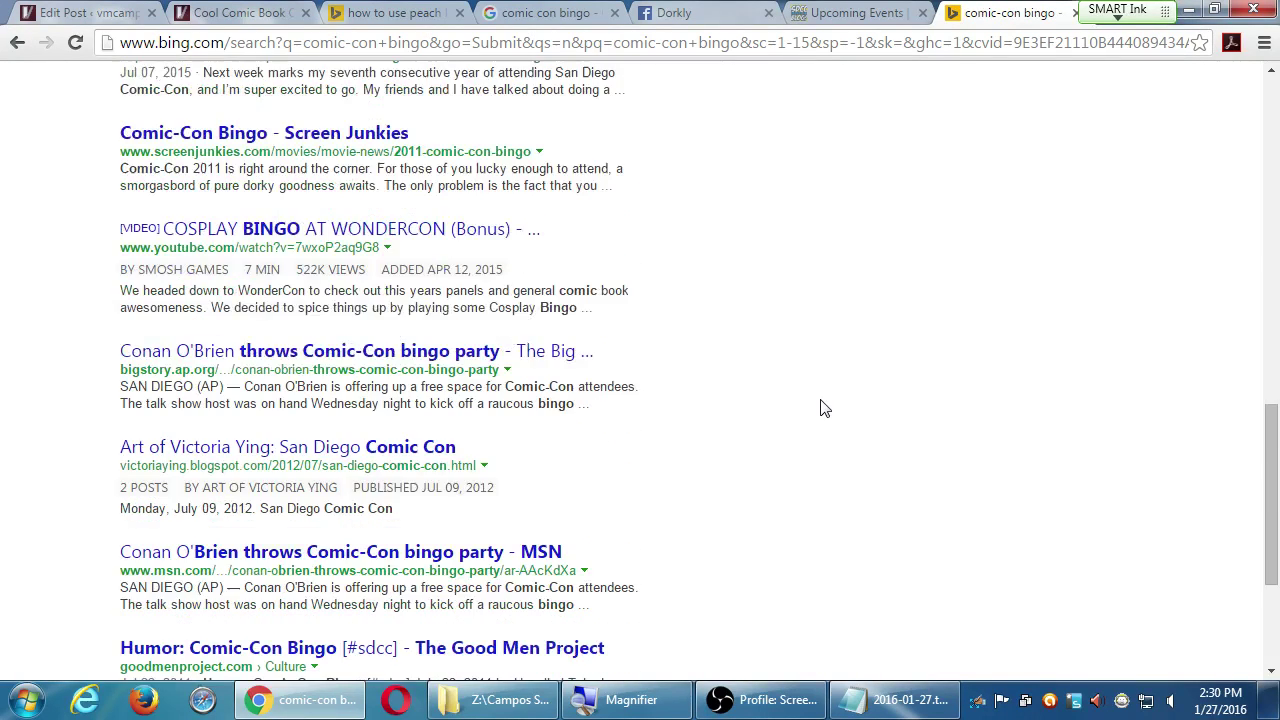
scroll(820, 408, down, 3)
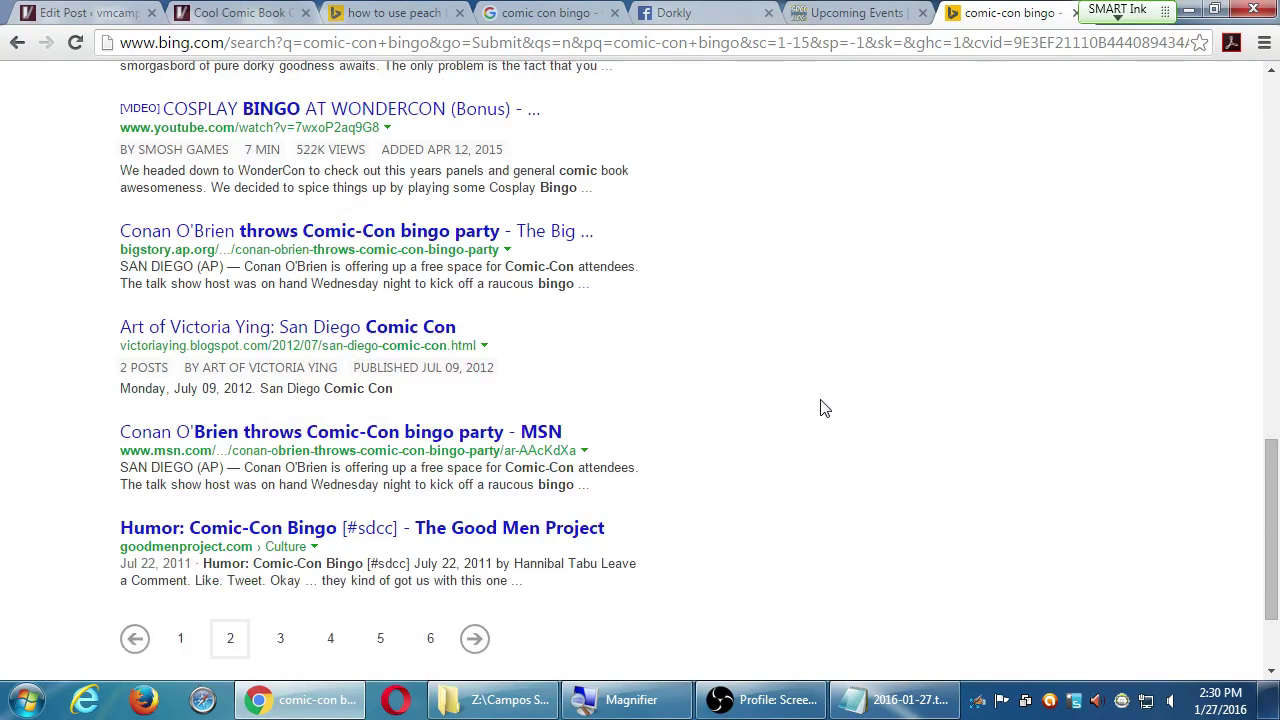
scroll(820, 408, down, 2)
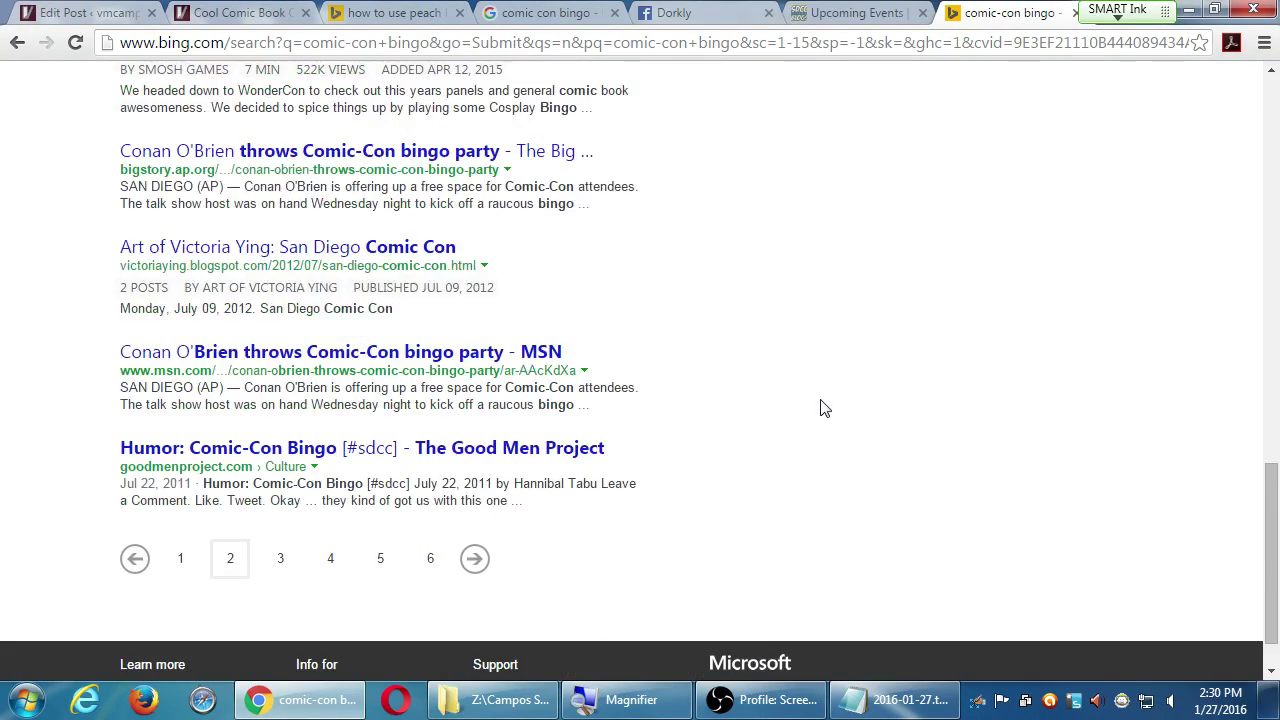
Step: Go to the third page of Bing results and look through all of its listings
click(474, 558)
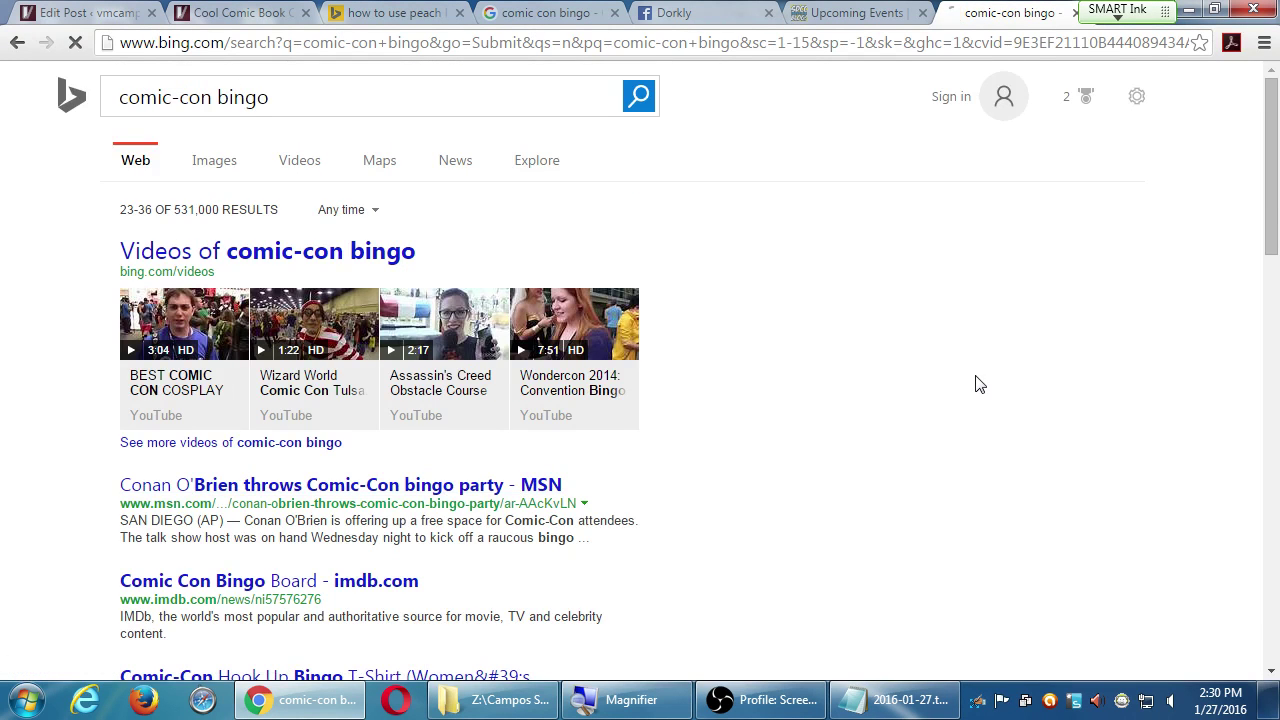
scroll(979, 385, down, 5)
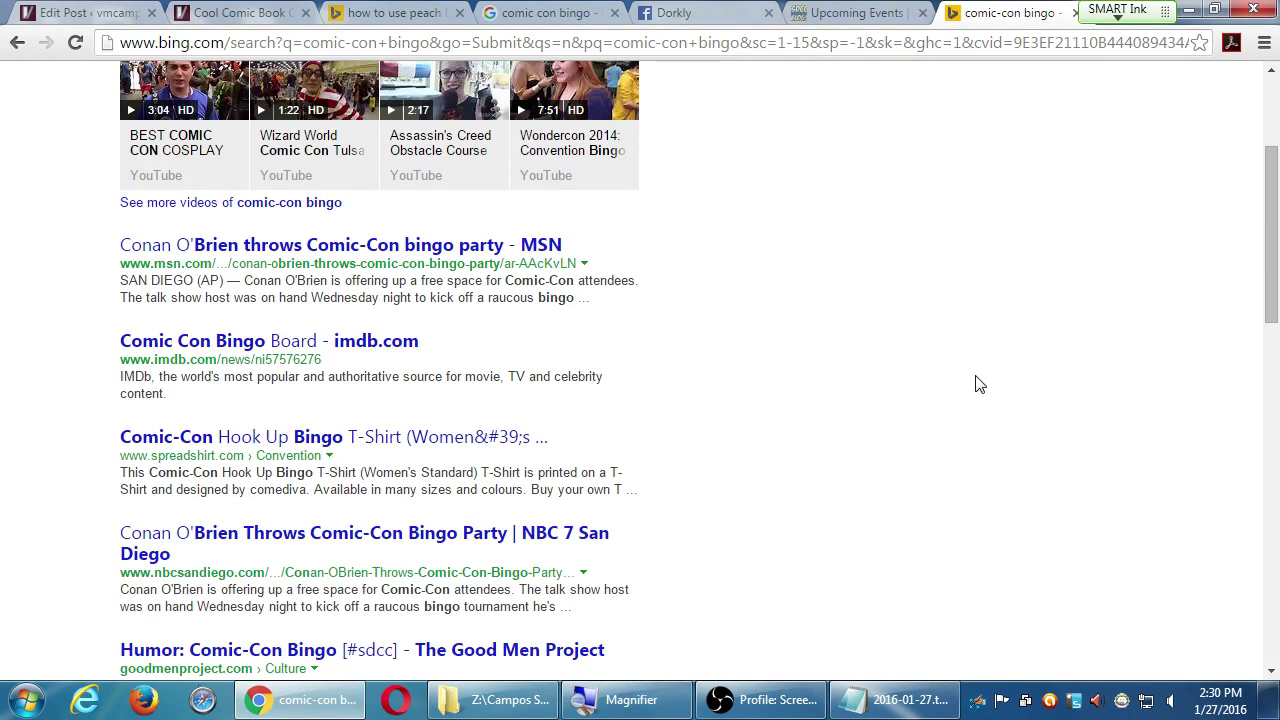
scroll(979, 385, down, 3)
scroll(979, 385, down, 5)
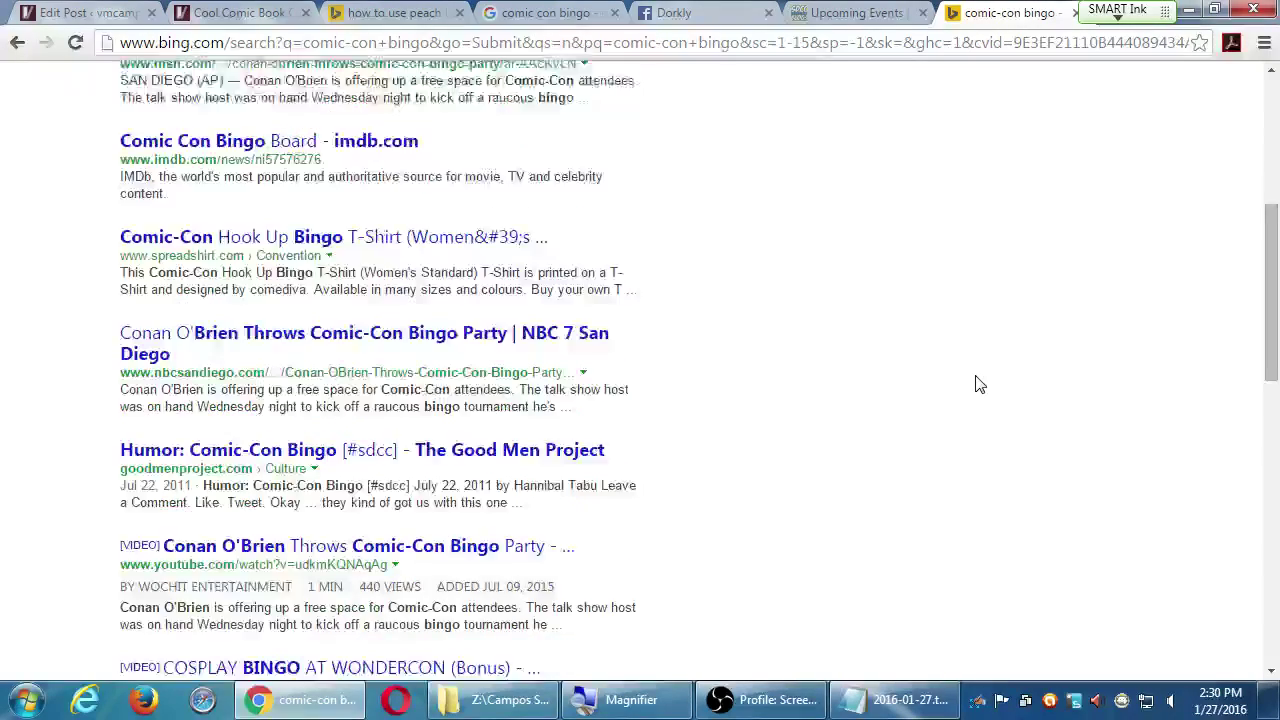
scroll(979, 385, down, 3)
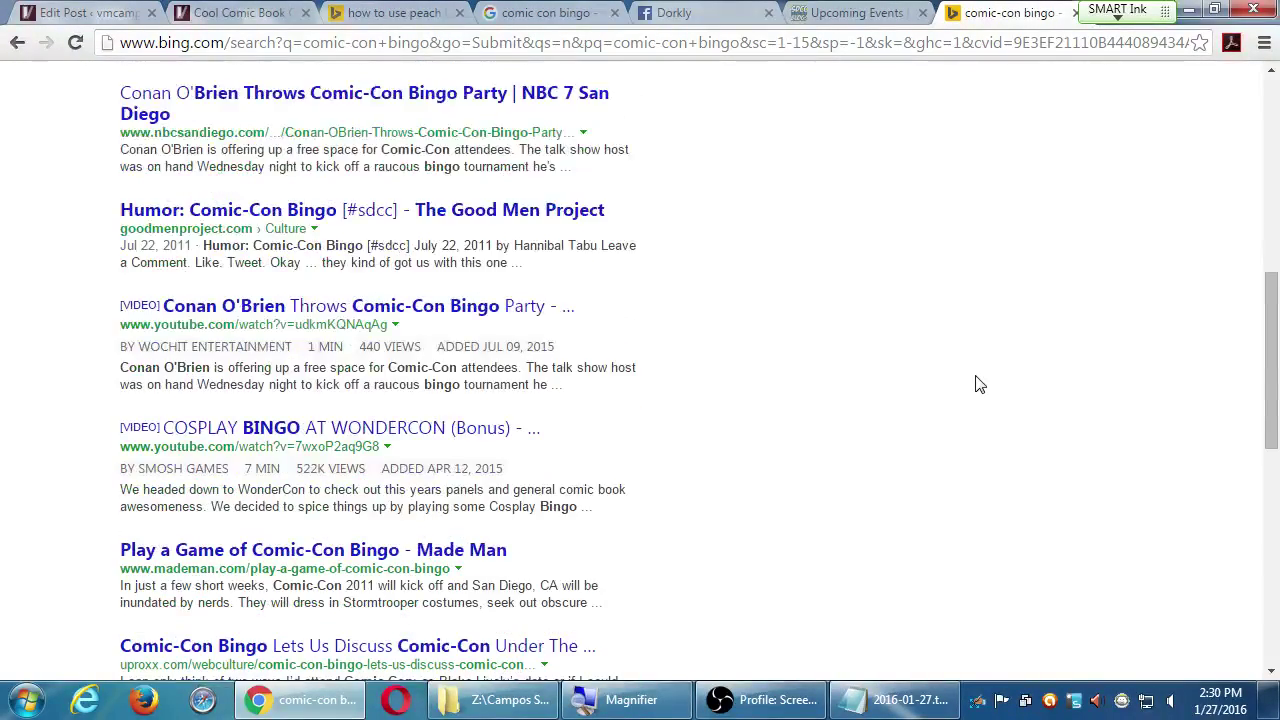
scroll(979, 385, down, 2)
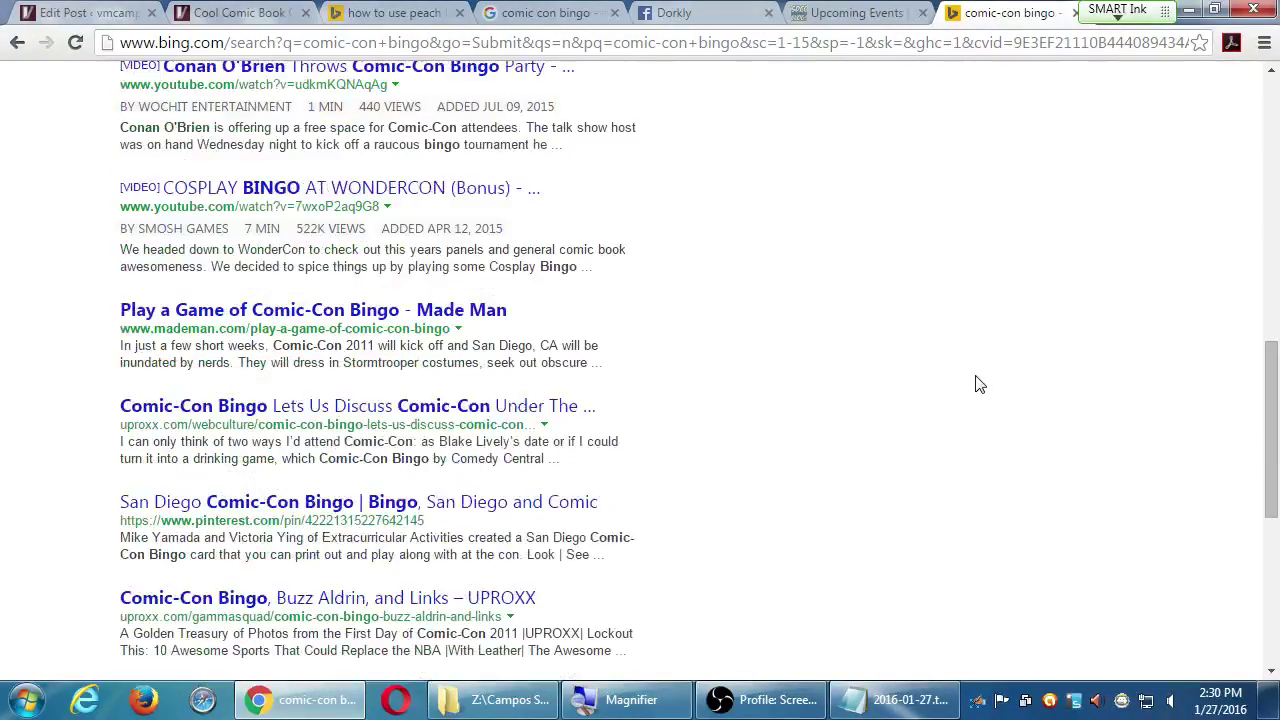
scroll(979, 385, down, 2)
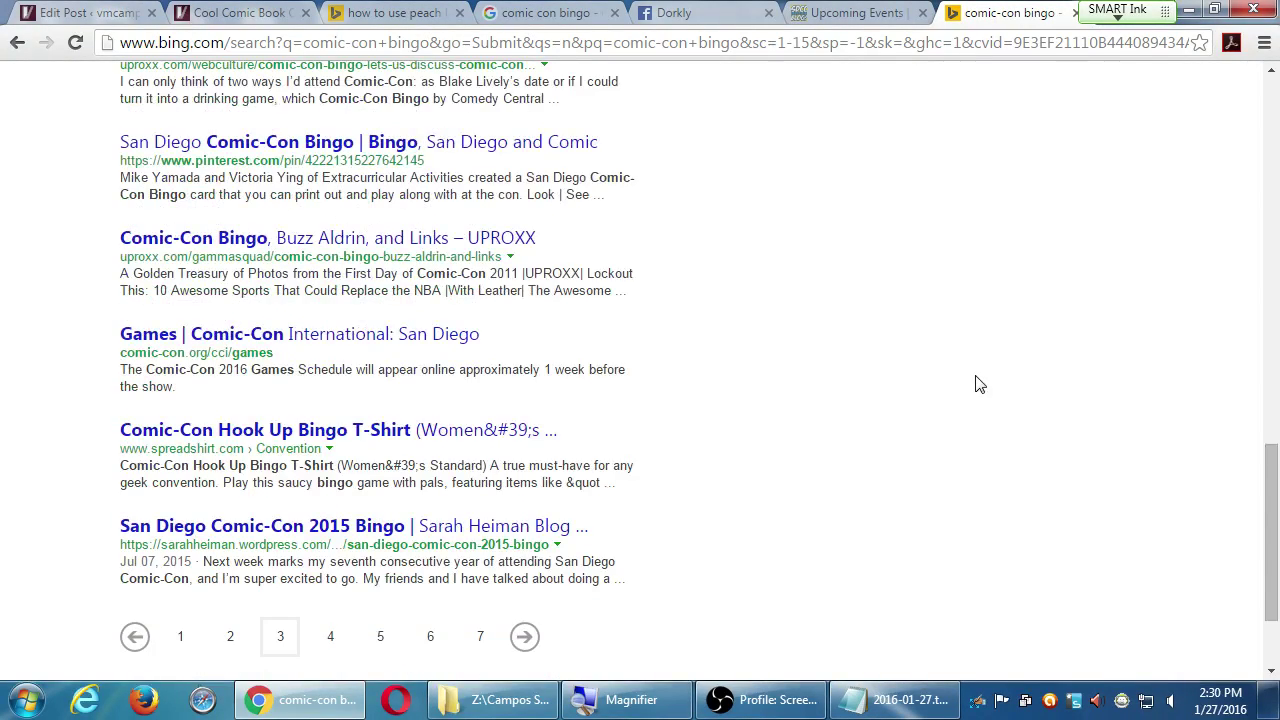
scroll(979, 385, down, 1)
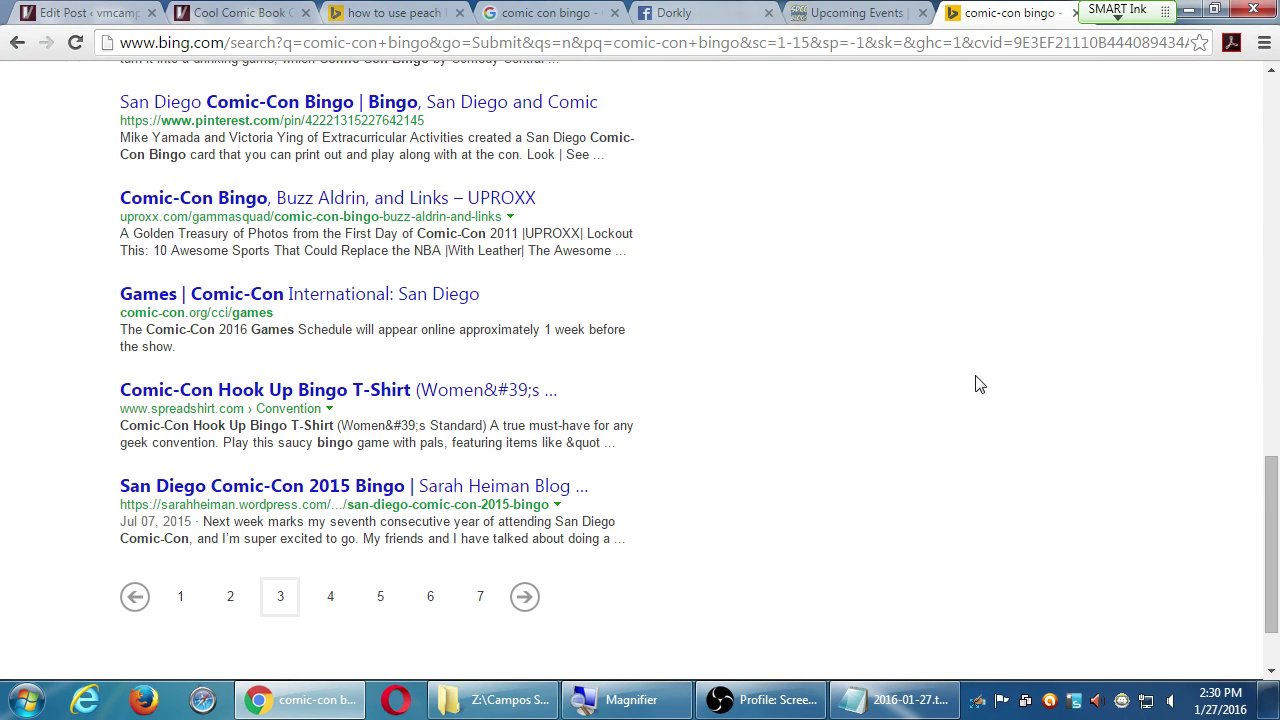
Step: Close the Bing, Google, Dorkly and Upcoming Events tabs, keeping only the post editor and the published comic book cover post
key(ctrl+w)
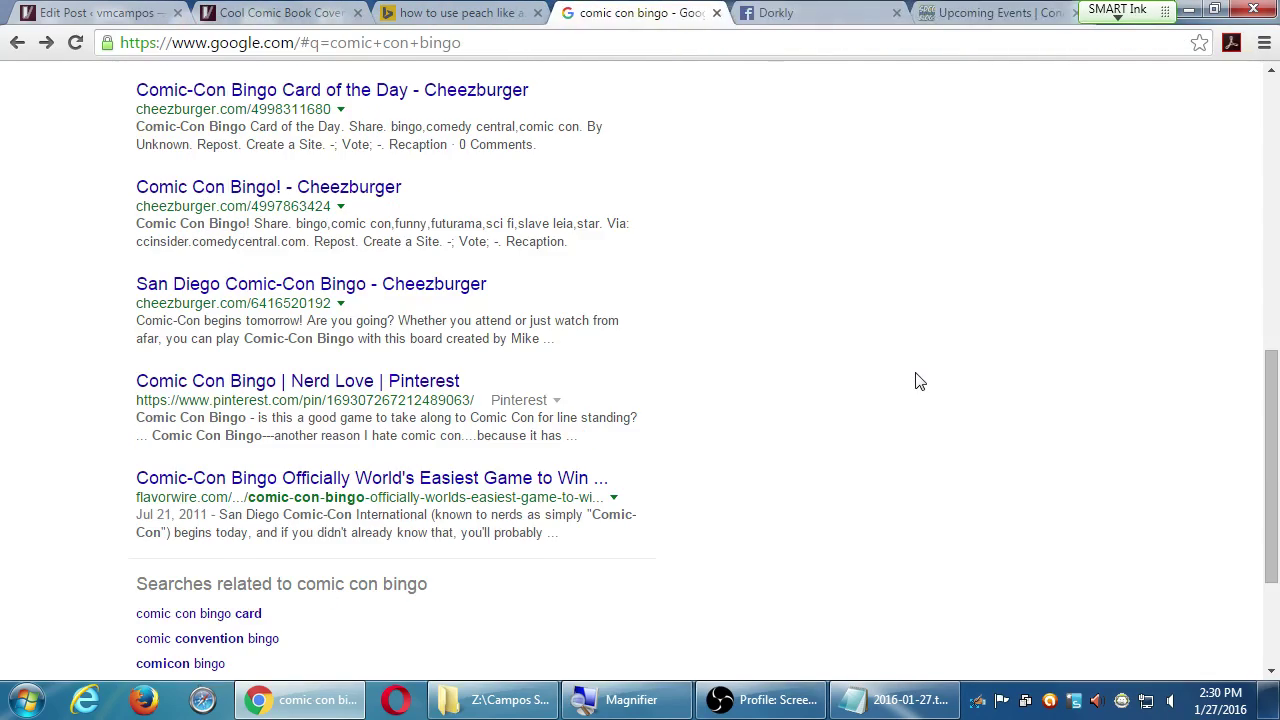
key(ctrl+w)
key(ctrl+w)
key(ctrl+w)
key(ctrl+w)
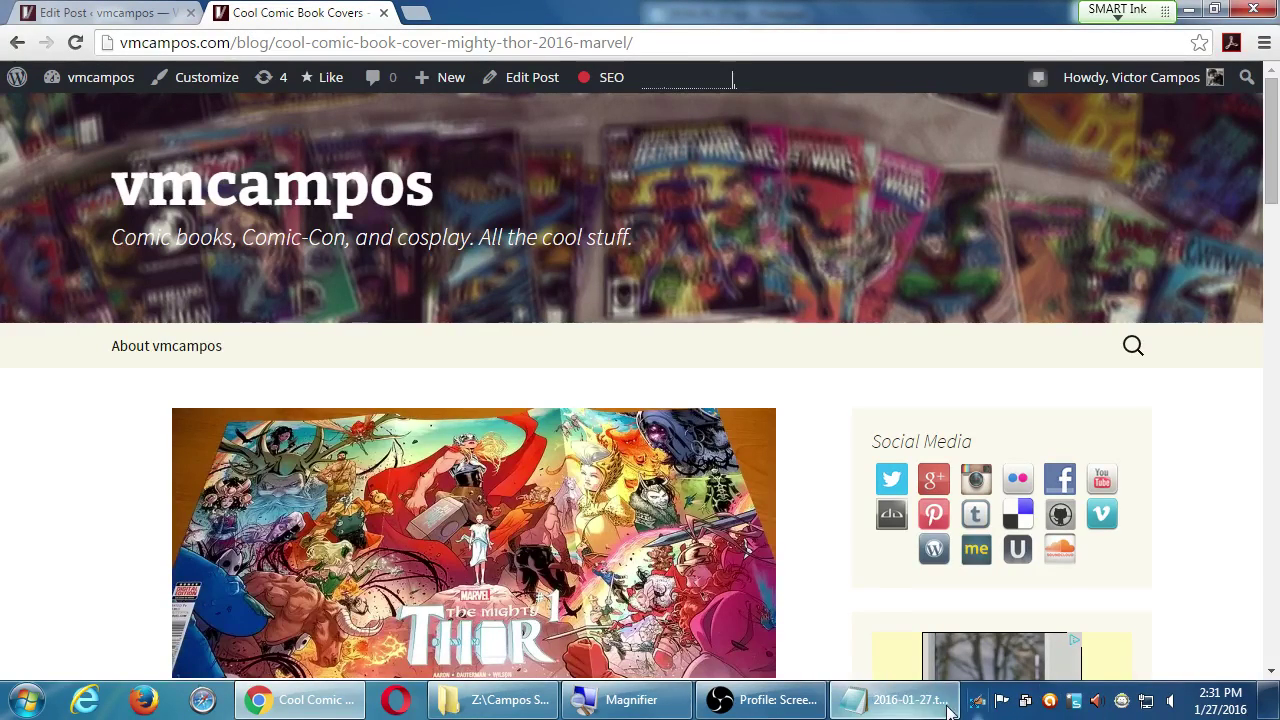
Step: Switch to the Notepad notes and add the heading "SEM Strategies" at the end with the indented line "Be active on related sites"
click(905, 700)
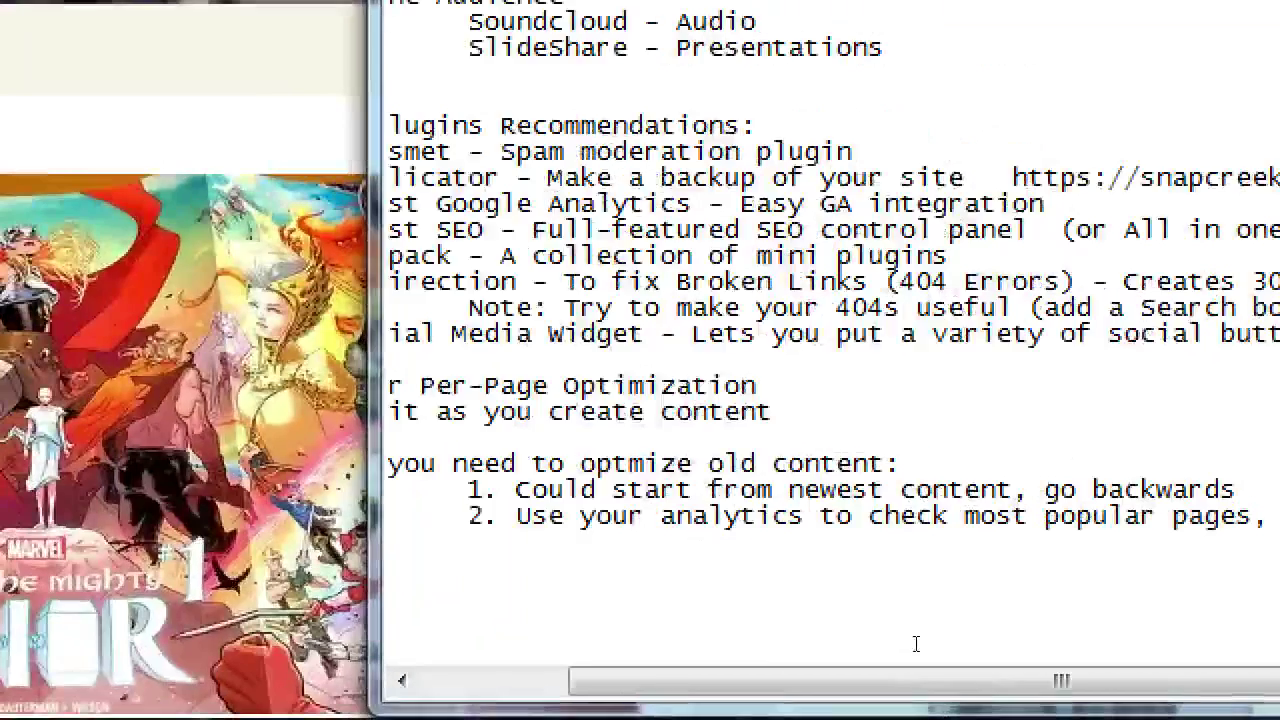
click(915, 643)
key(Return)
text(SEM)
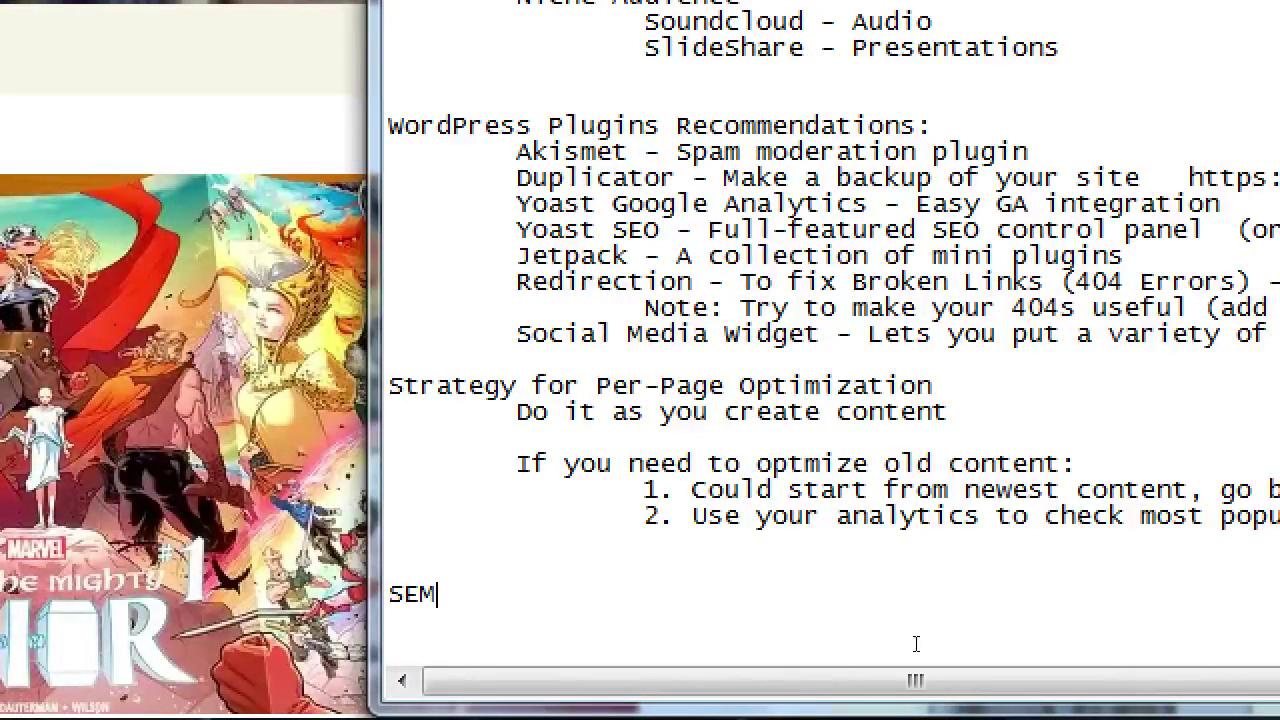
text( Strategies)
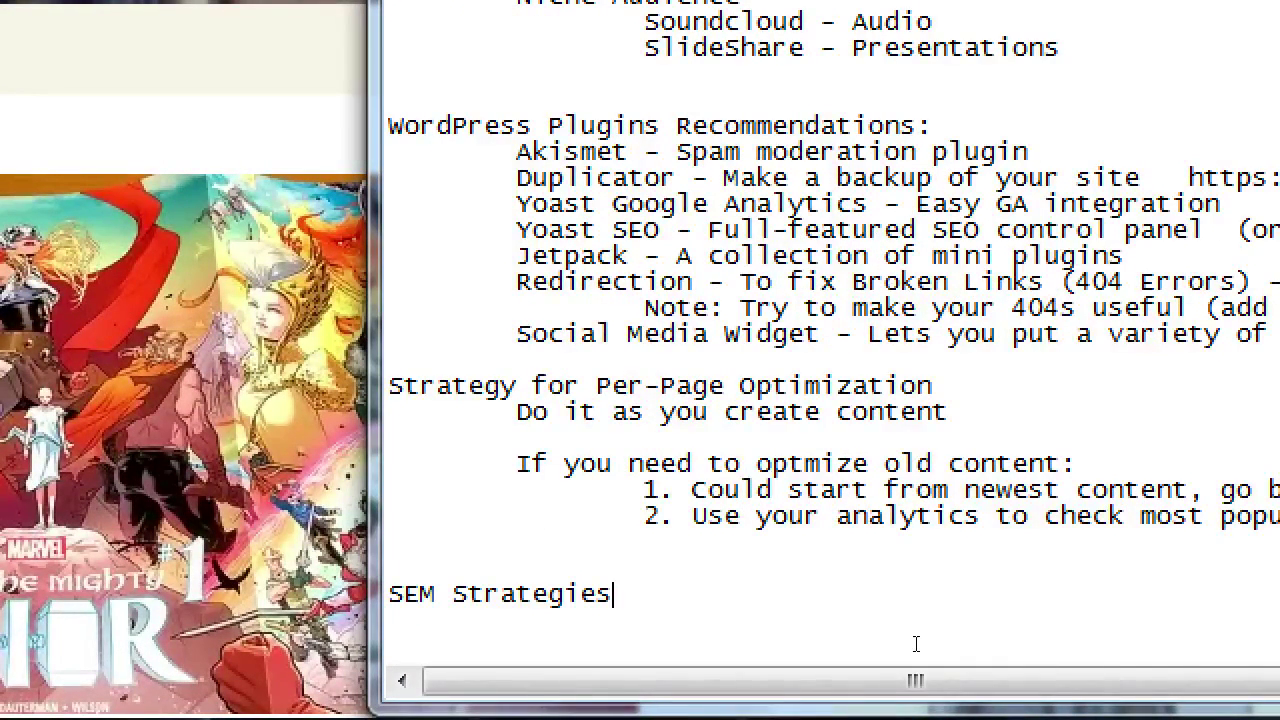
key(Tab)
text(Be active on related sites)
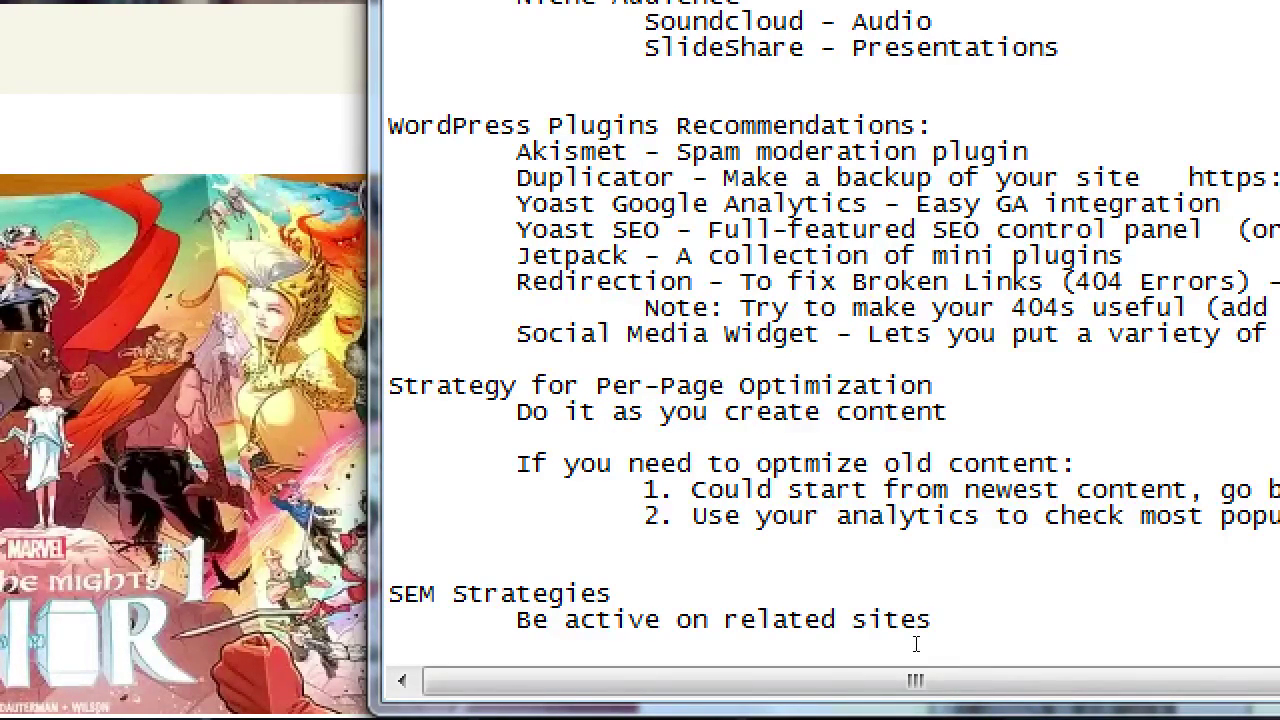
key(Return)
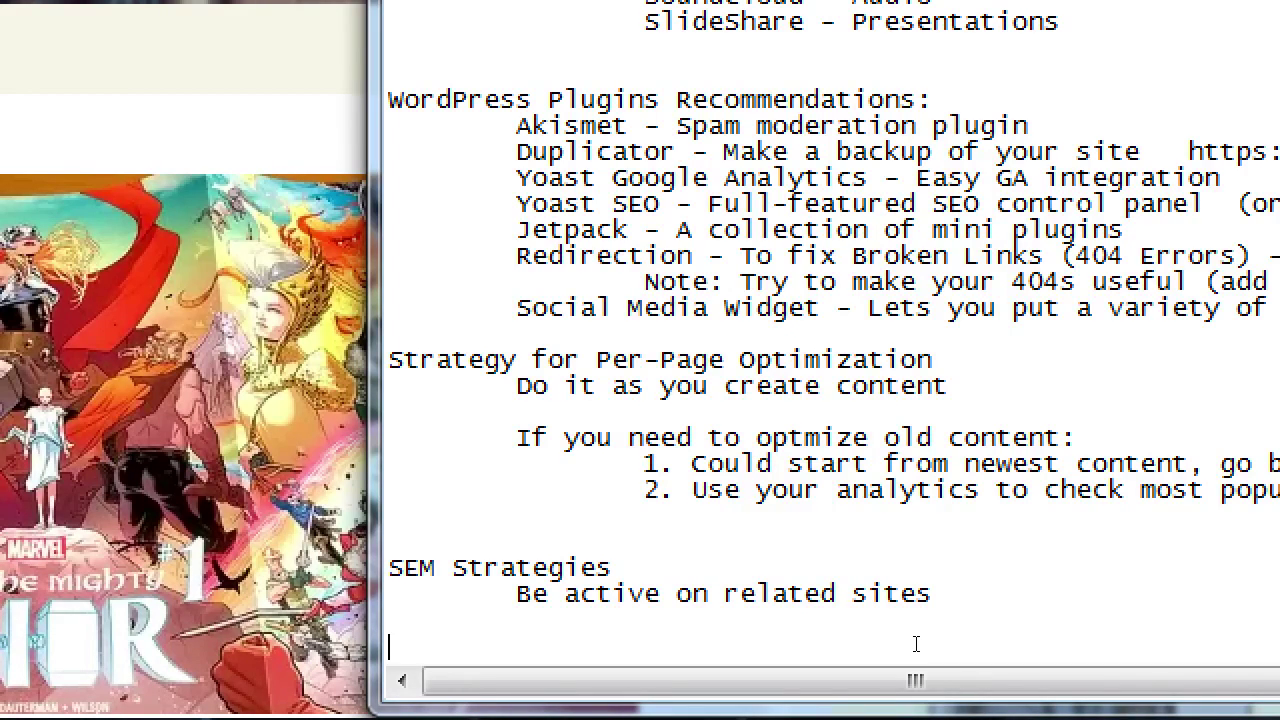
Step: Return to Chrome at normal magnification and open sktchd.com in a new tab
key(super+minus)
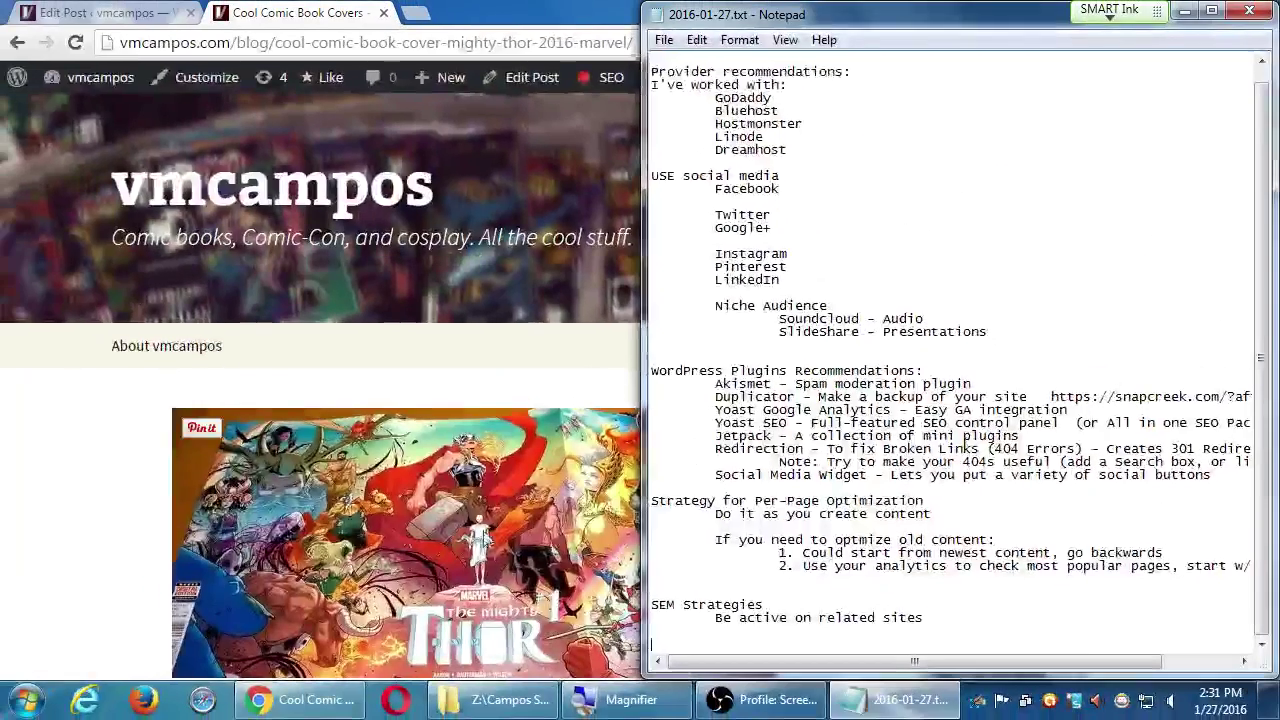
click(140, 514)
key(ctrl+t)
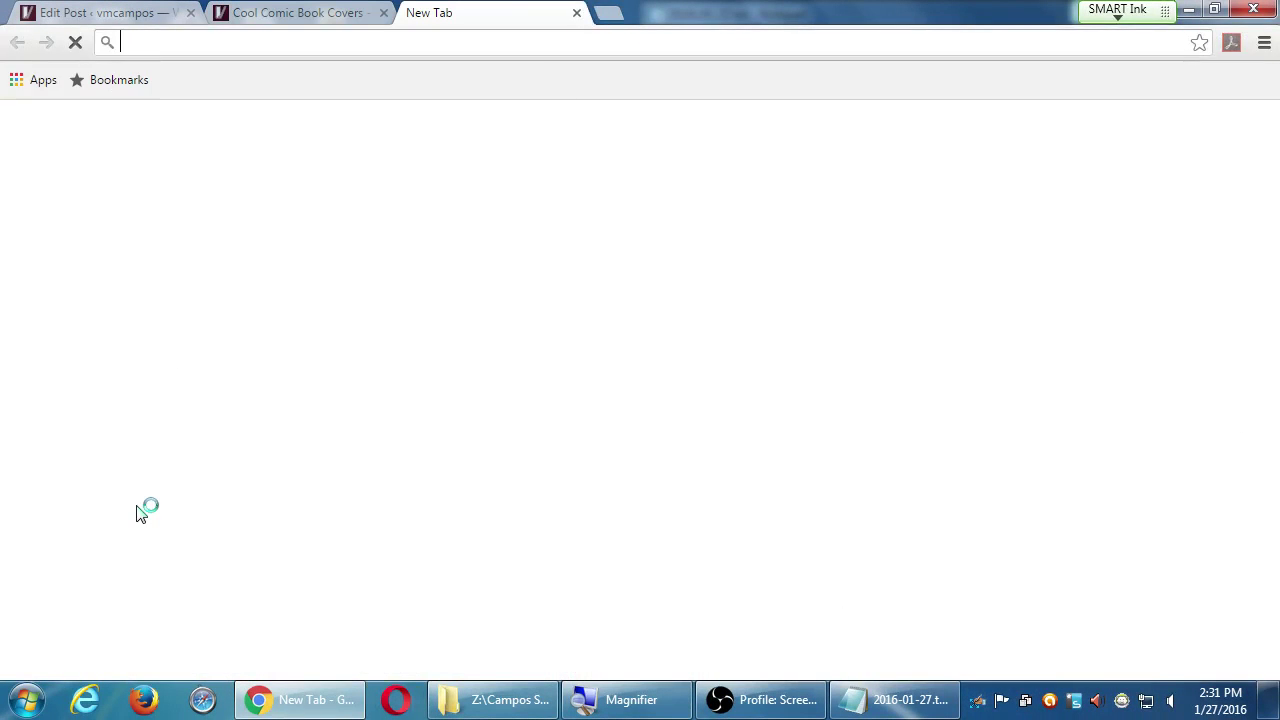
text(sktchd.co)
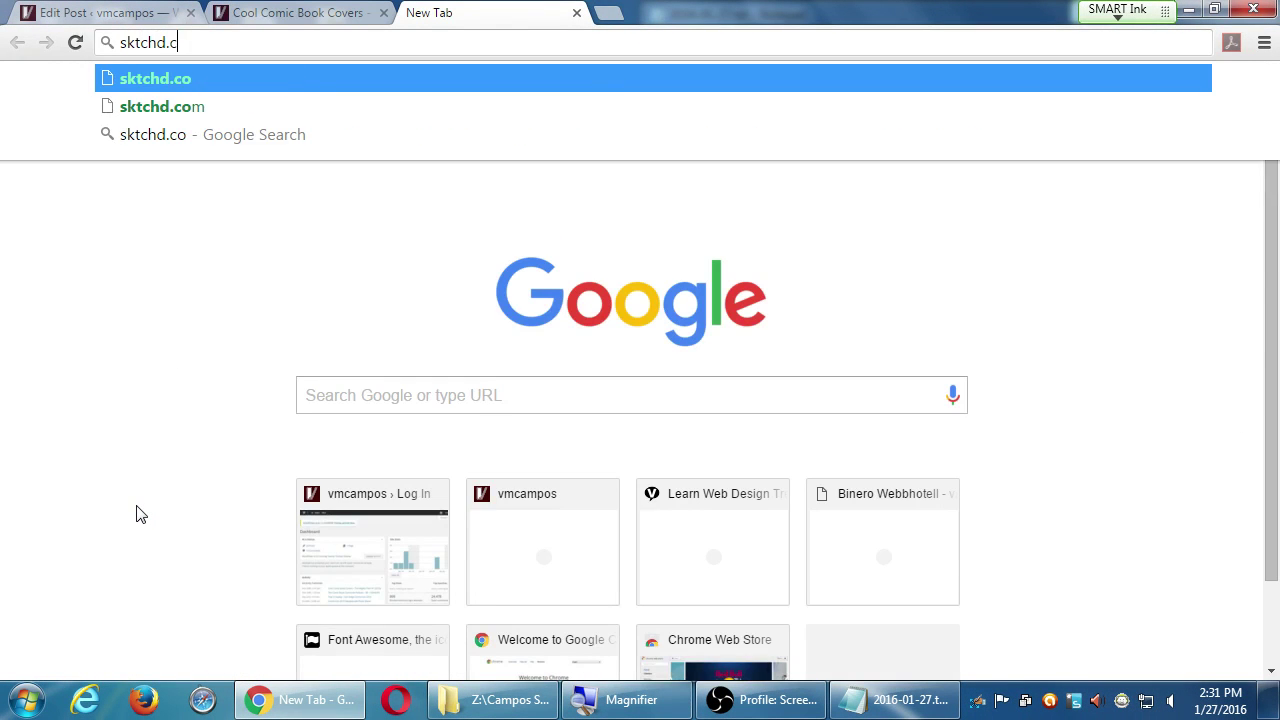
key(Return)
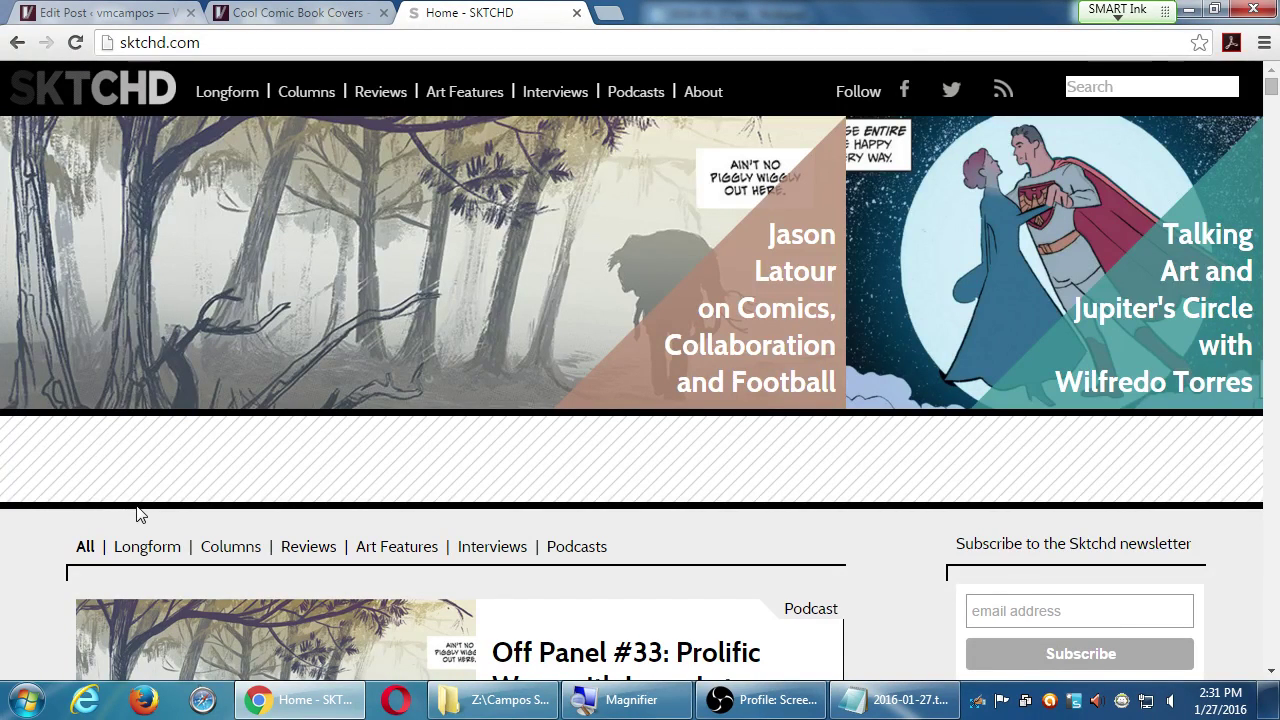
Step: Browse the SKTCHD home page articles and open "The Year That Was at San Diego's Rising Sun Comics"
scroll(140, 514, down, 4)
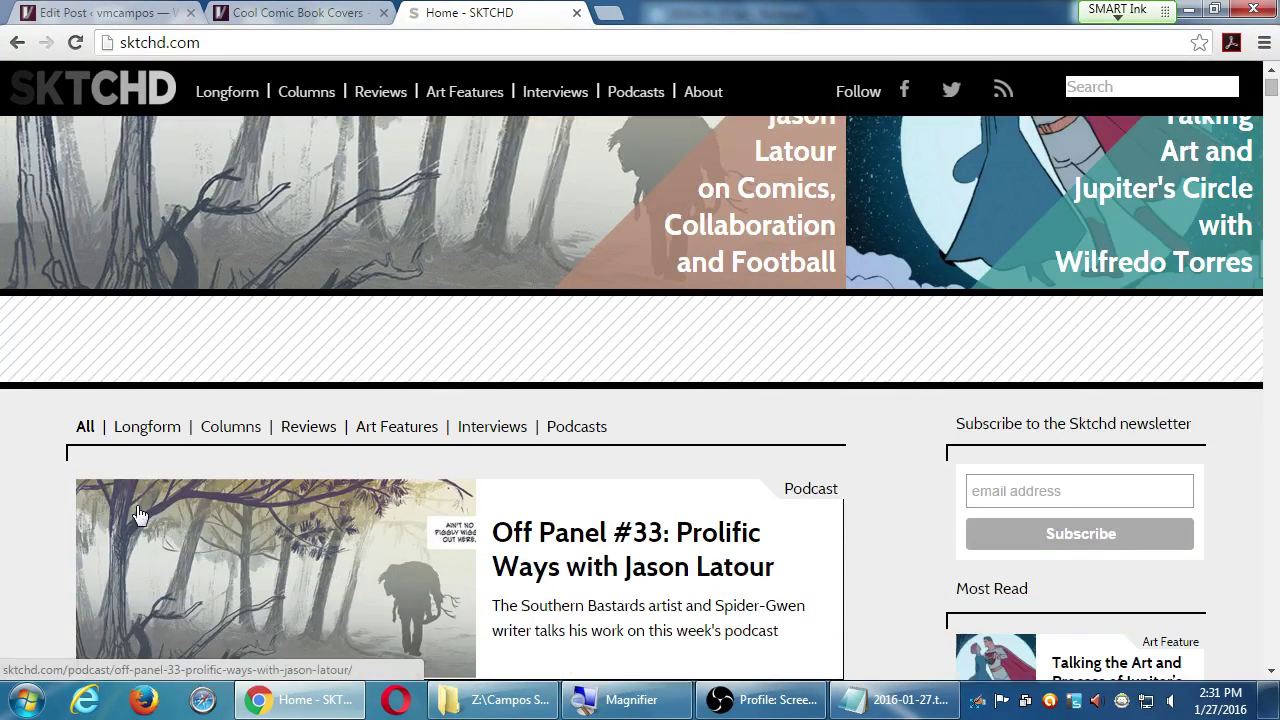
scroll(140, 514, down, 4)
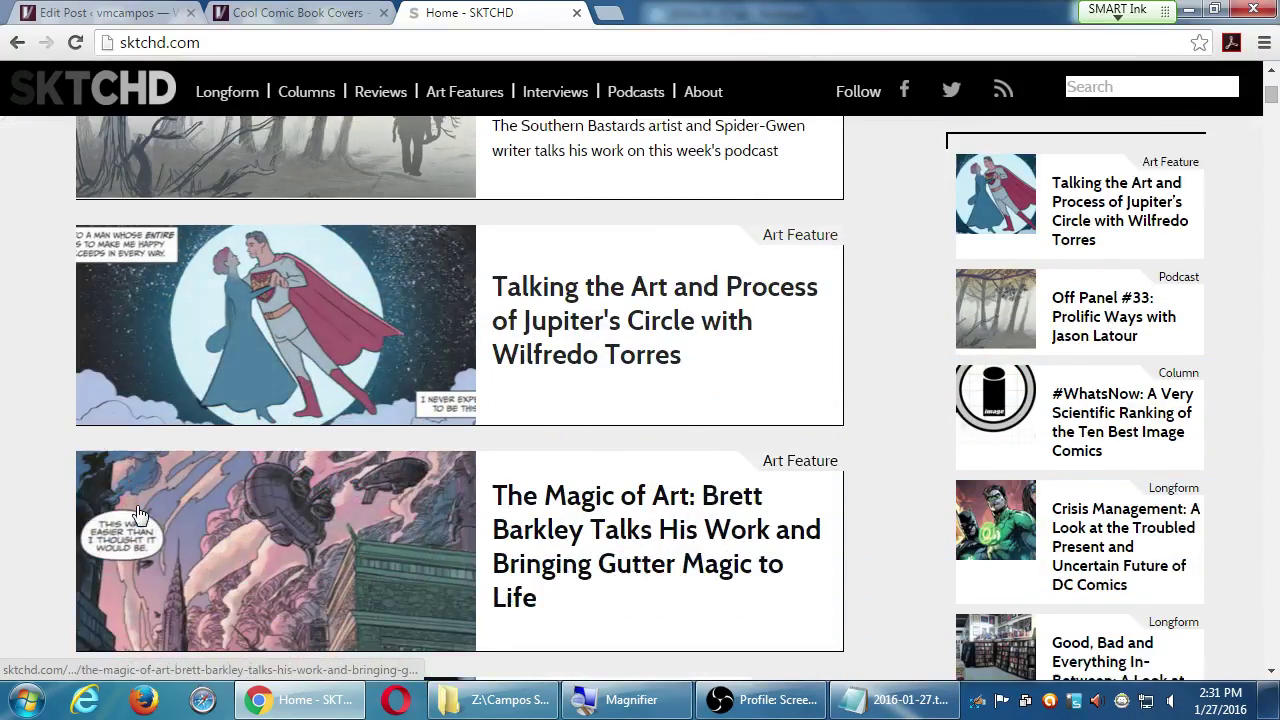
scroll(140, 514, down, 4)
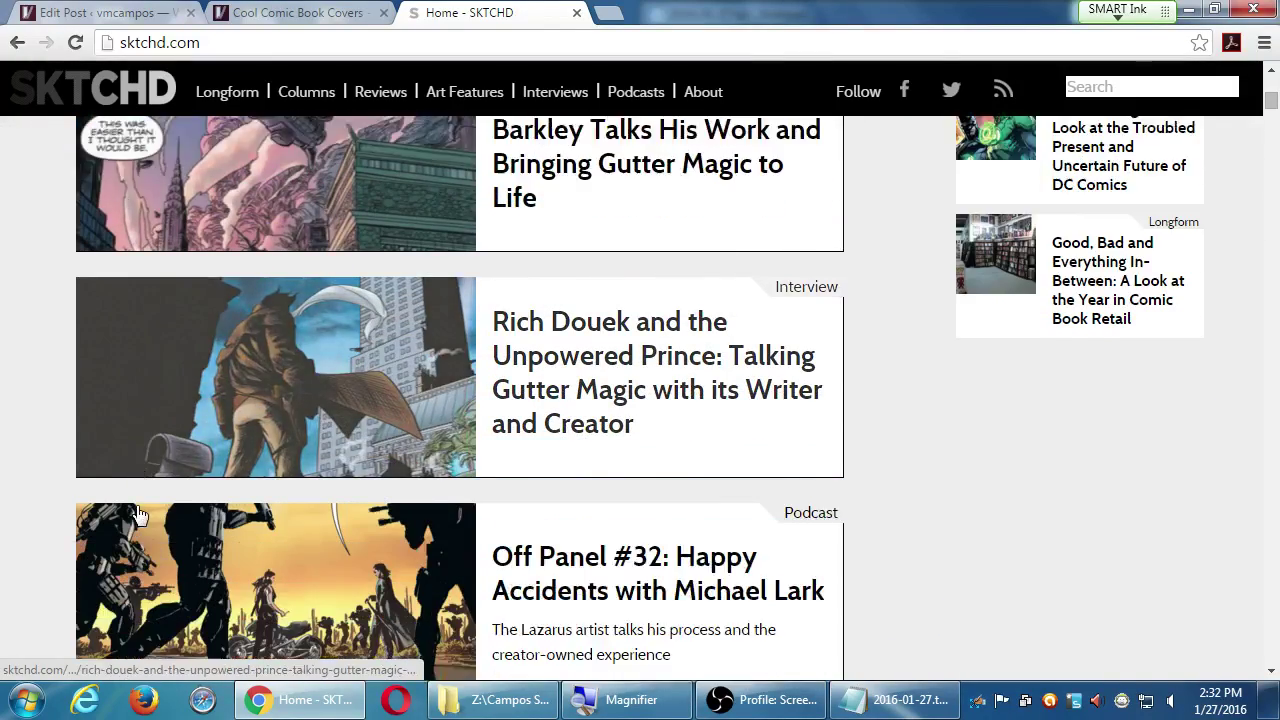
scroll(140, 514, down, 4)
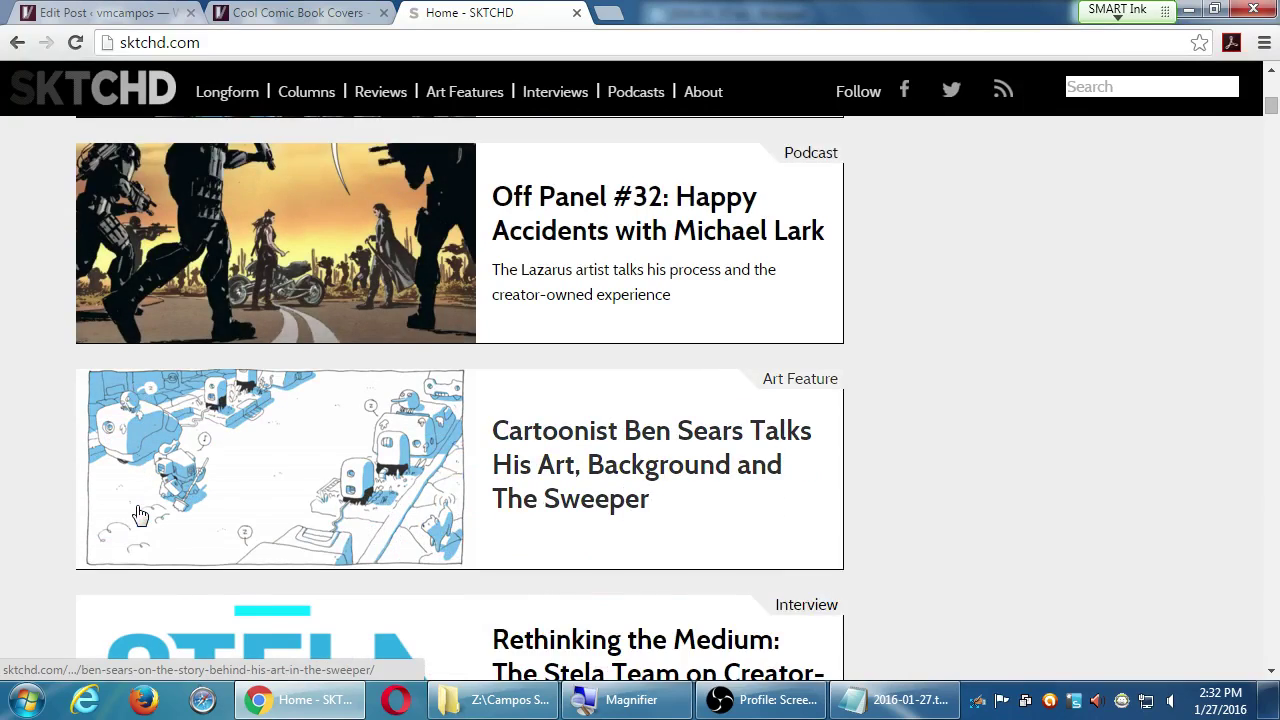
scroll(140, 514, down, 7)
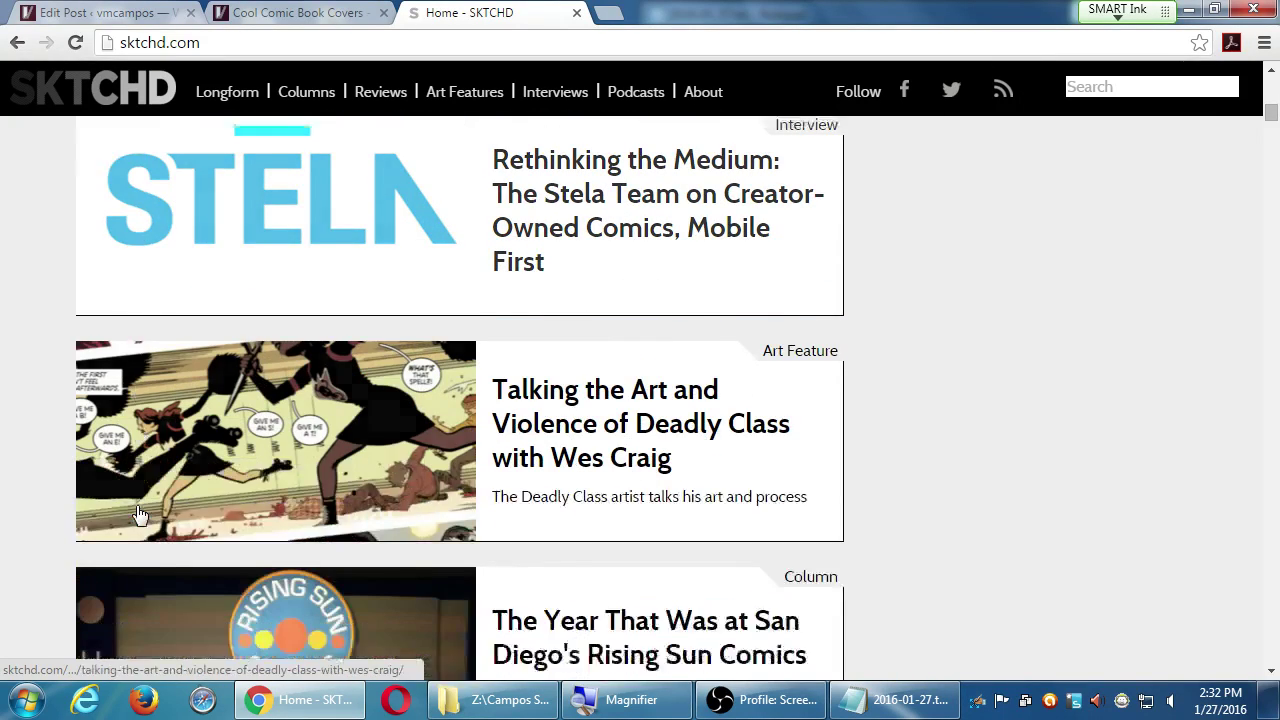
scroll(140, 514, up, 1)
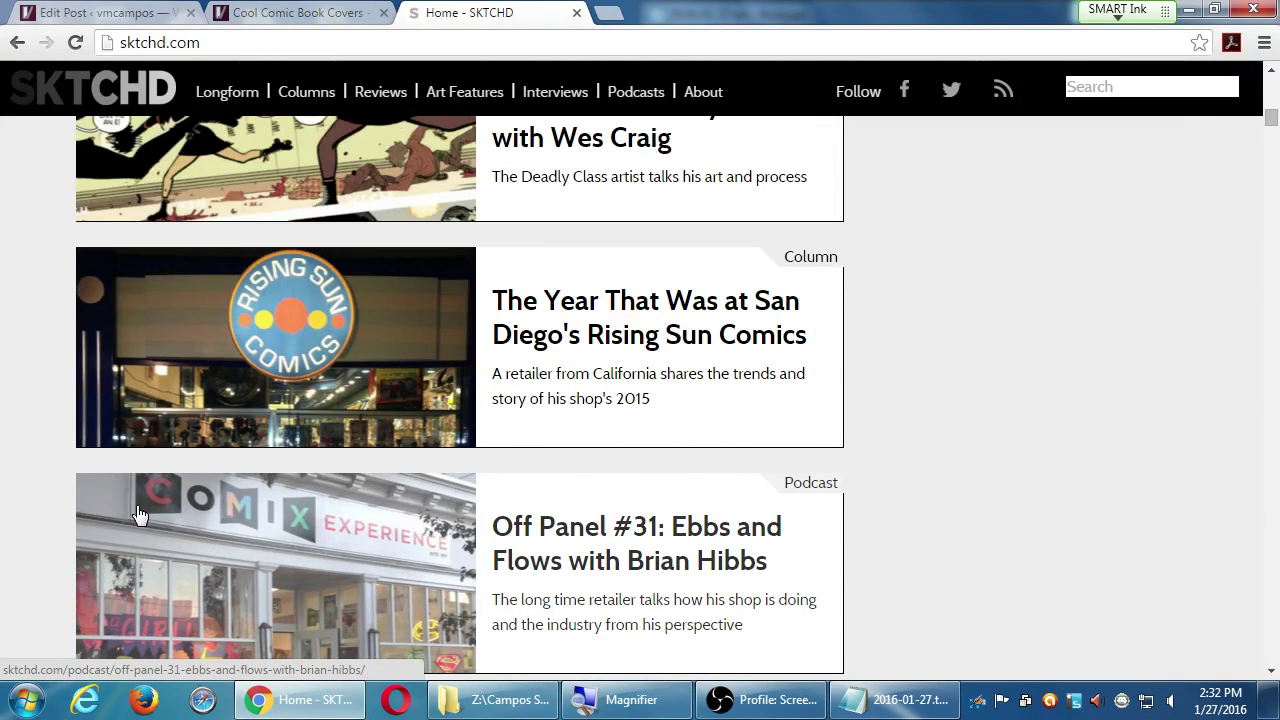
scroll(140, 514, up, 1)
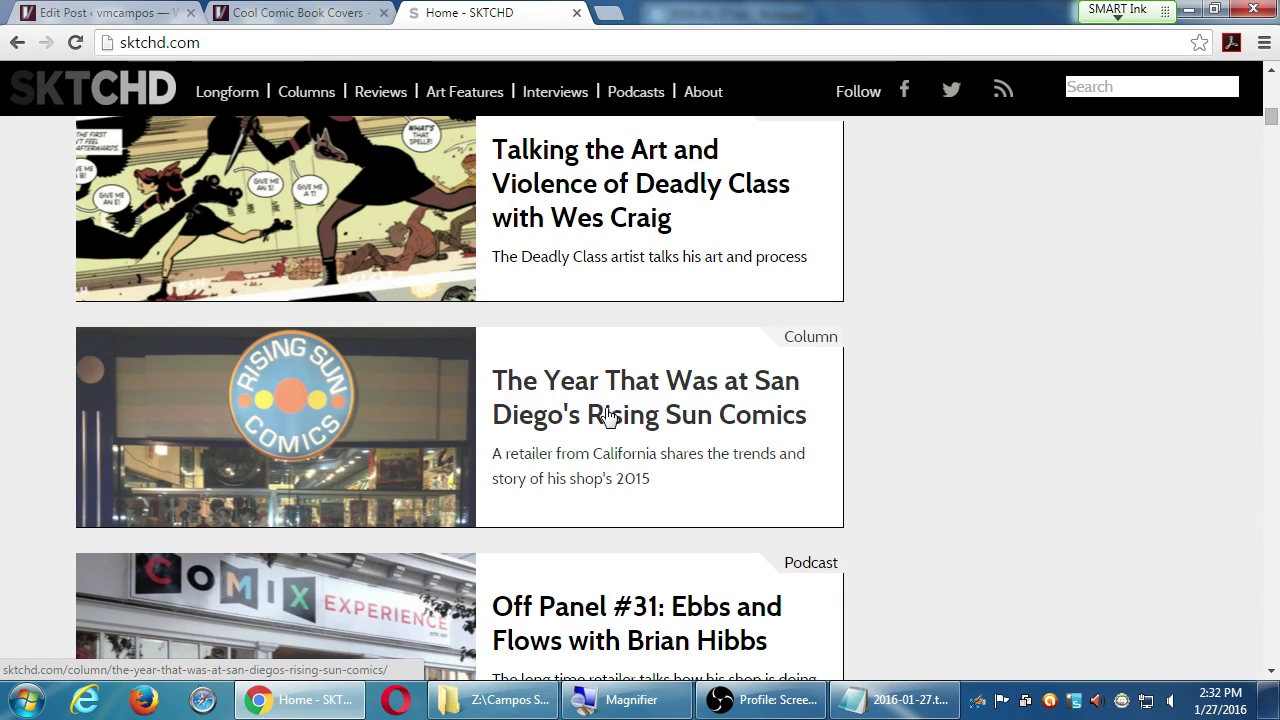
click(645, 408)
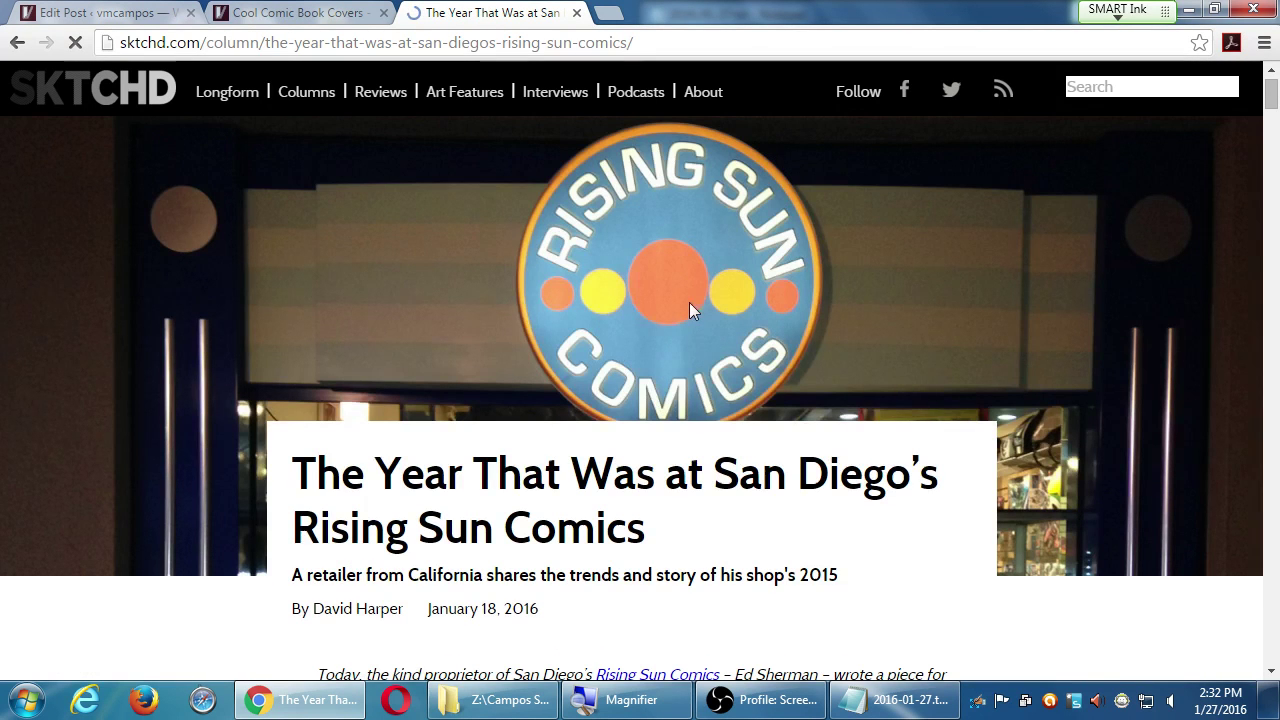
Step: Read through the Rising Sun Comics article, from its introduction and Top 100 lists down to the reader comment section
scroll(707, 408, down, 5)
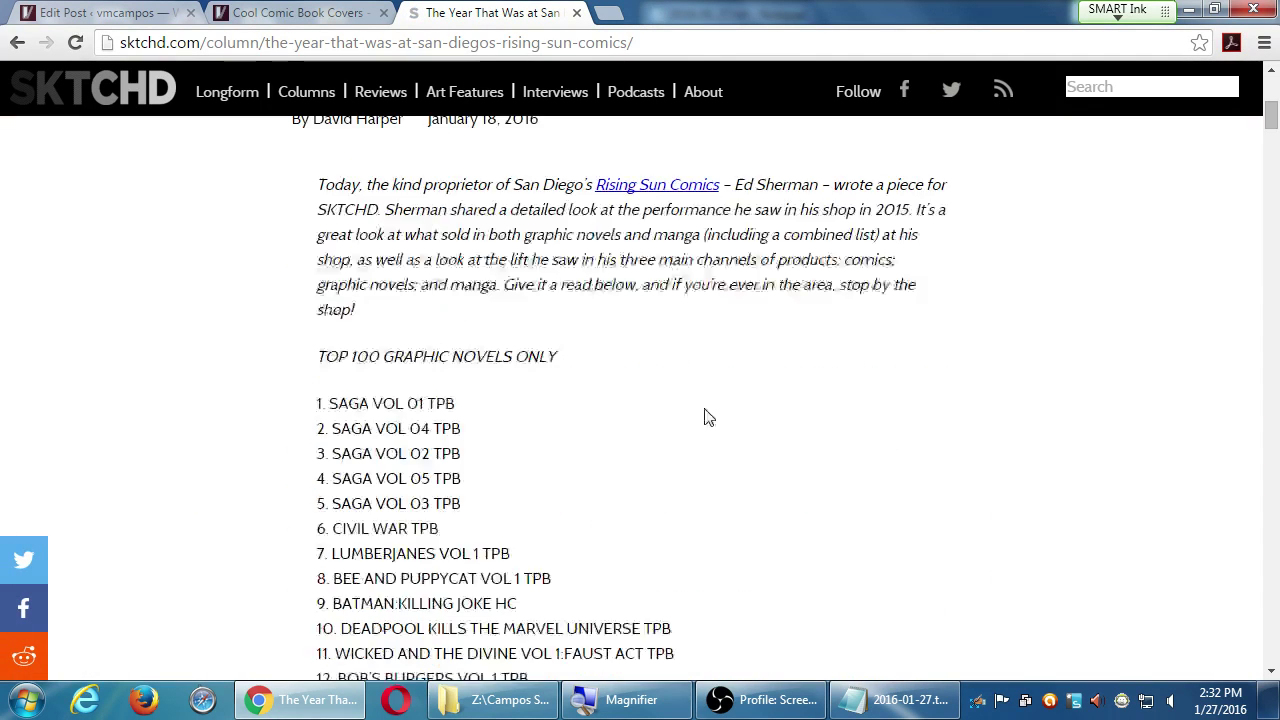
scroll(614, 485, down, 2)
scroll(620, 483, up, 5)
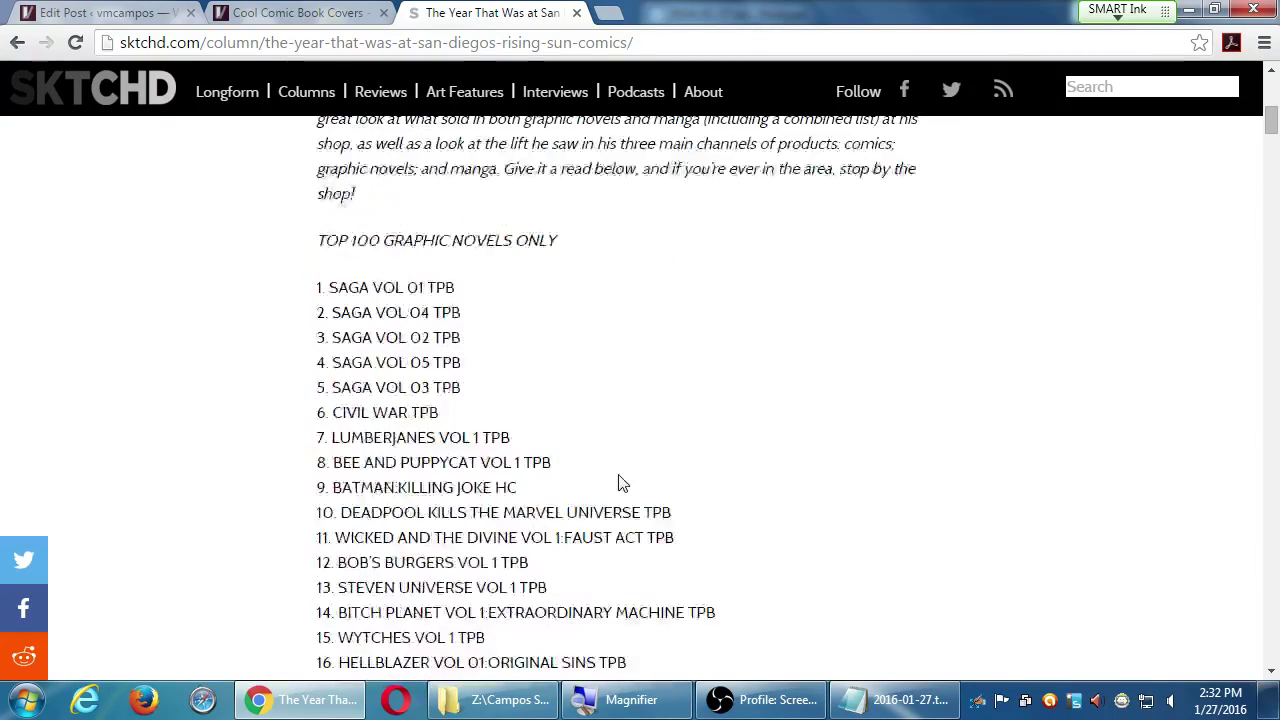
scroll(822, 495, up, 3)
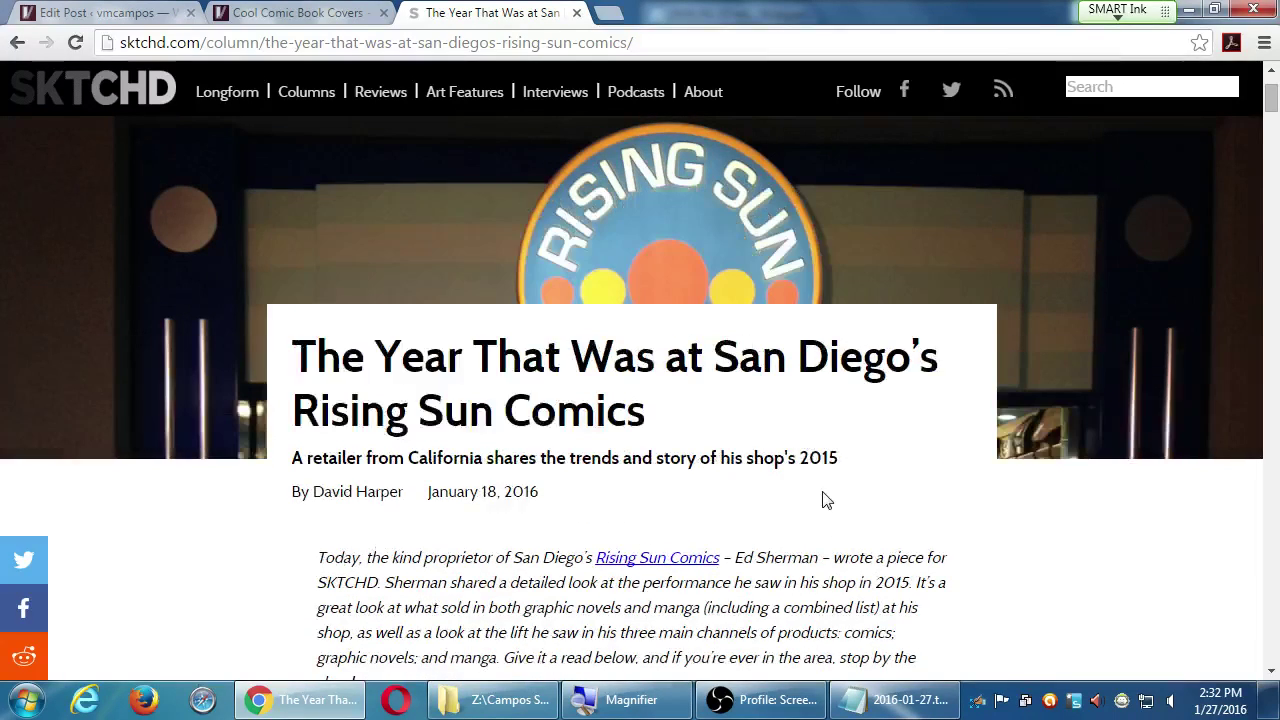
scroll(822, 495, down, 13)
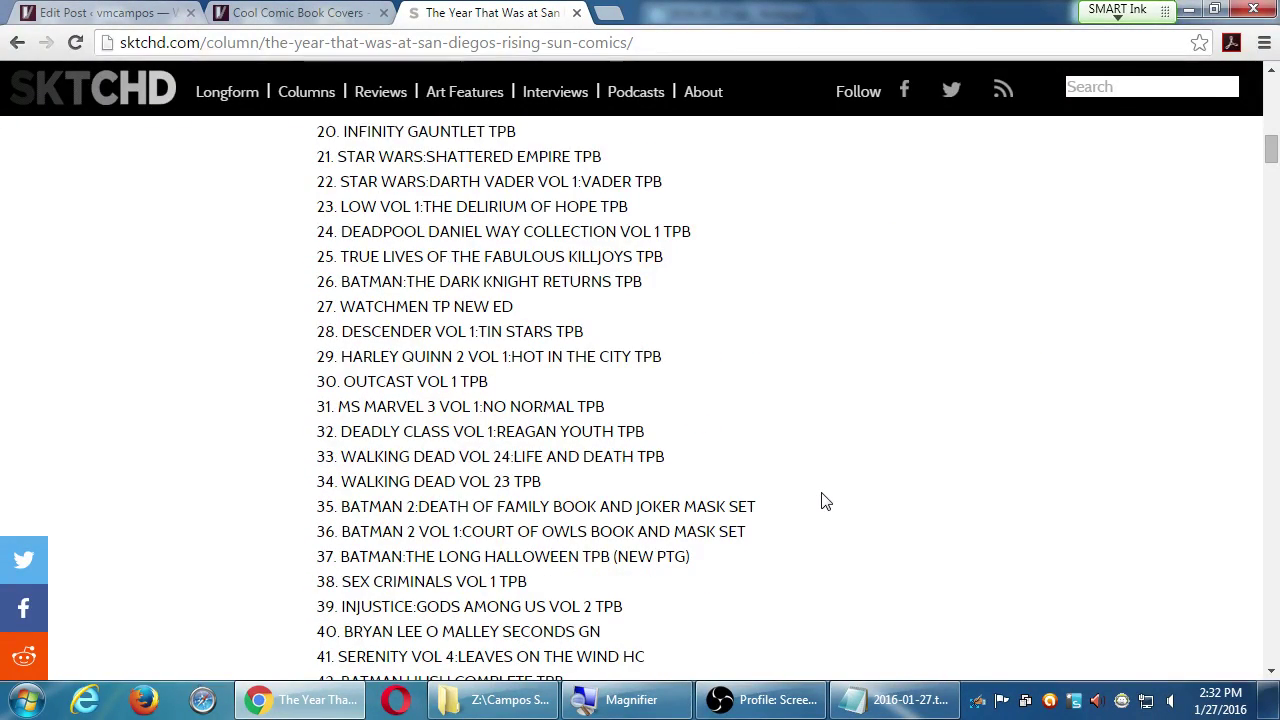
scroll(822, 500, down, 5)
scroll(825, 502, down, 5)
scroll(825, 502, up, 2)
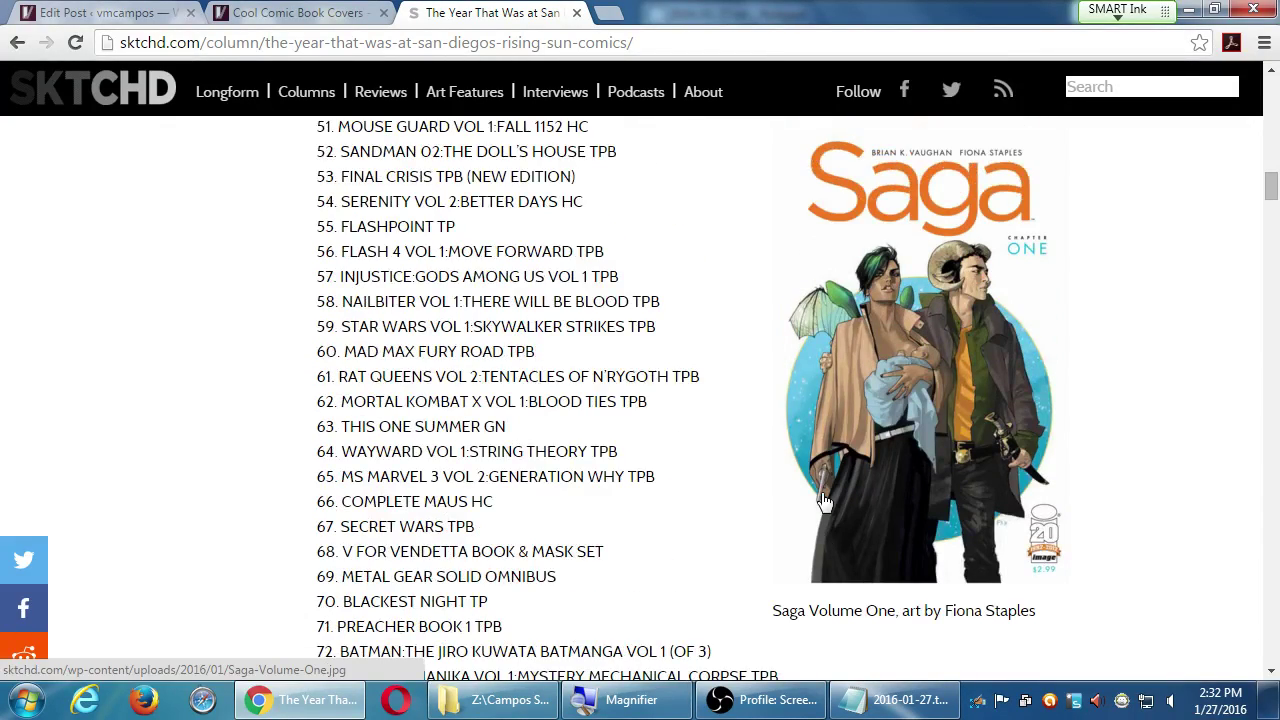
scroll(822, 500, down, 10)
scroll(825, 502, down, 20)
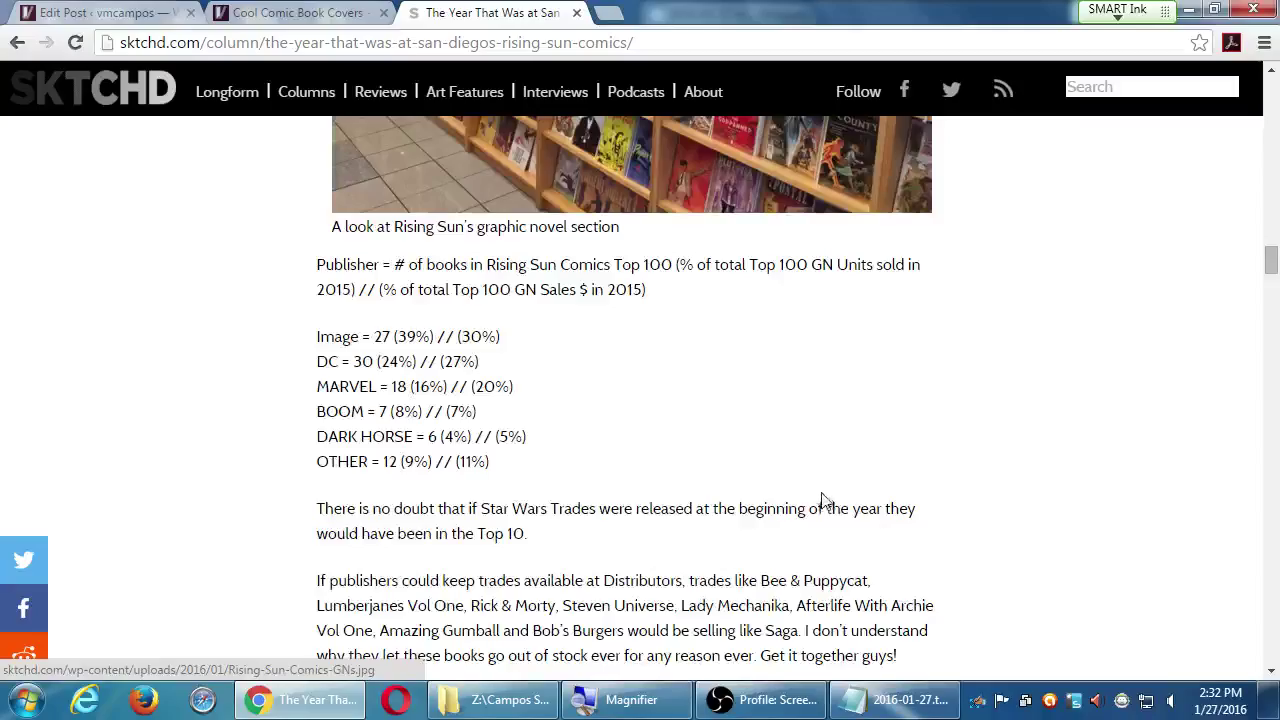
scroll(822, 500, down, 20)
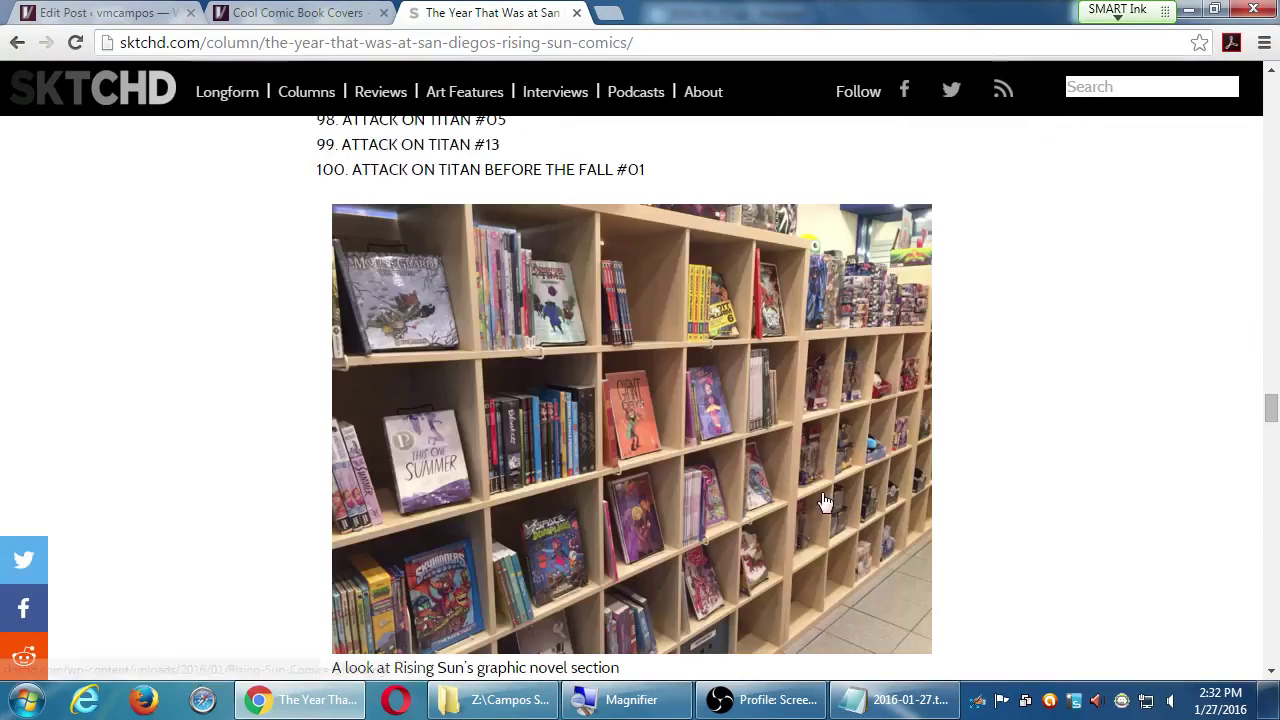
scroll(825, 501, down, 20)
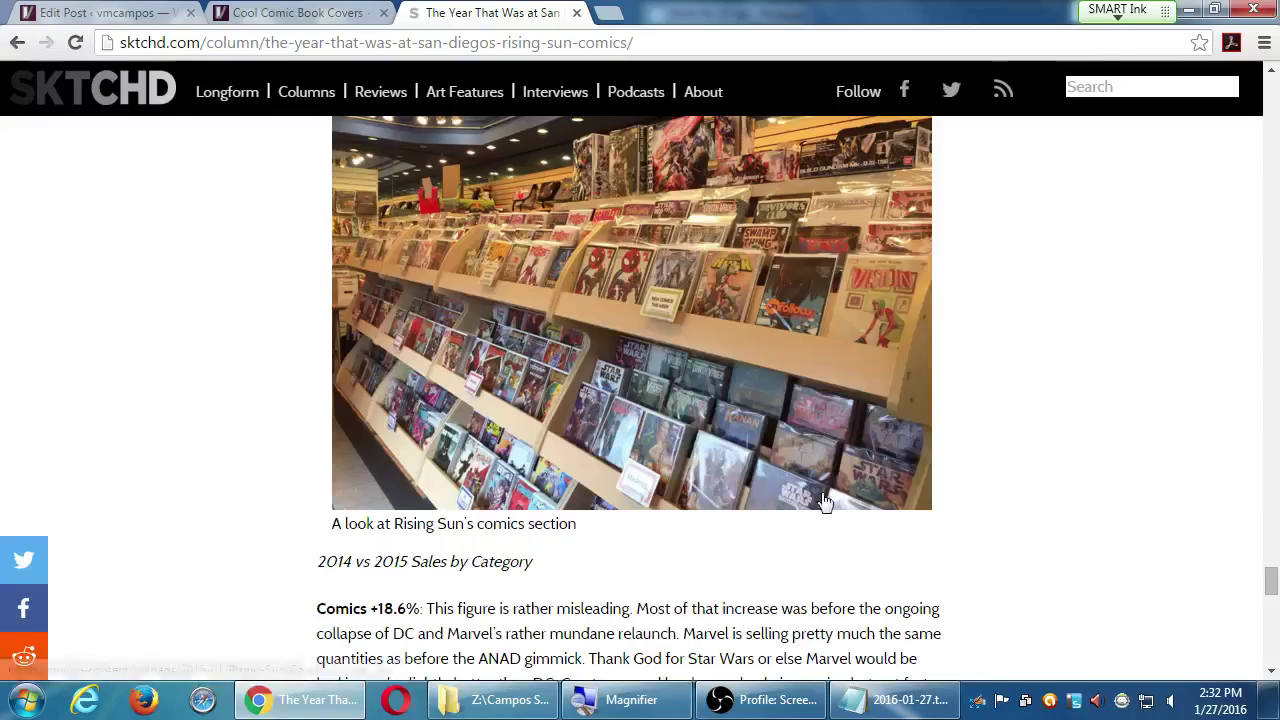
scroll(823, 493, down, 2)
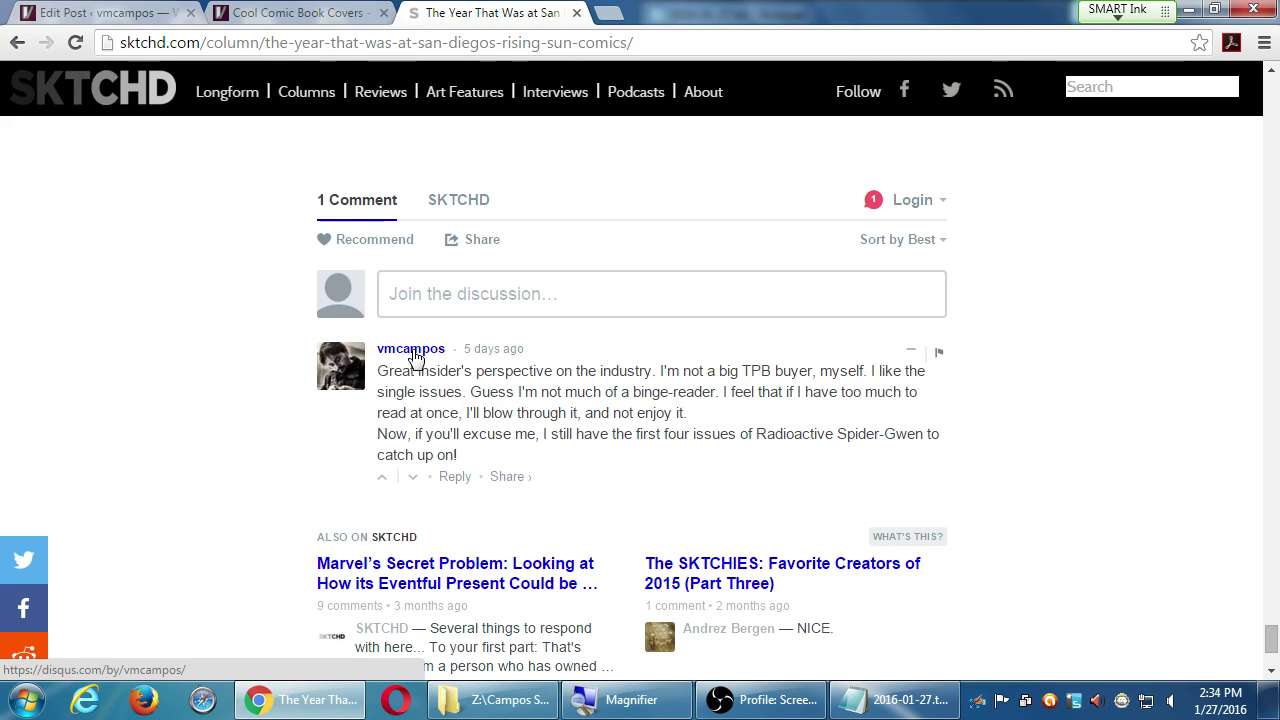
Step: Switch to the Notepad notes and add the indented item "1. Comment on someone eleses blog" under "Be active on related sites"
click(875, 705)
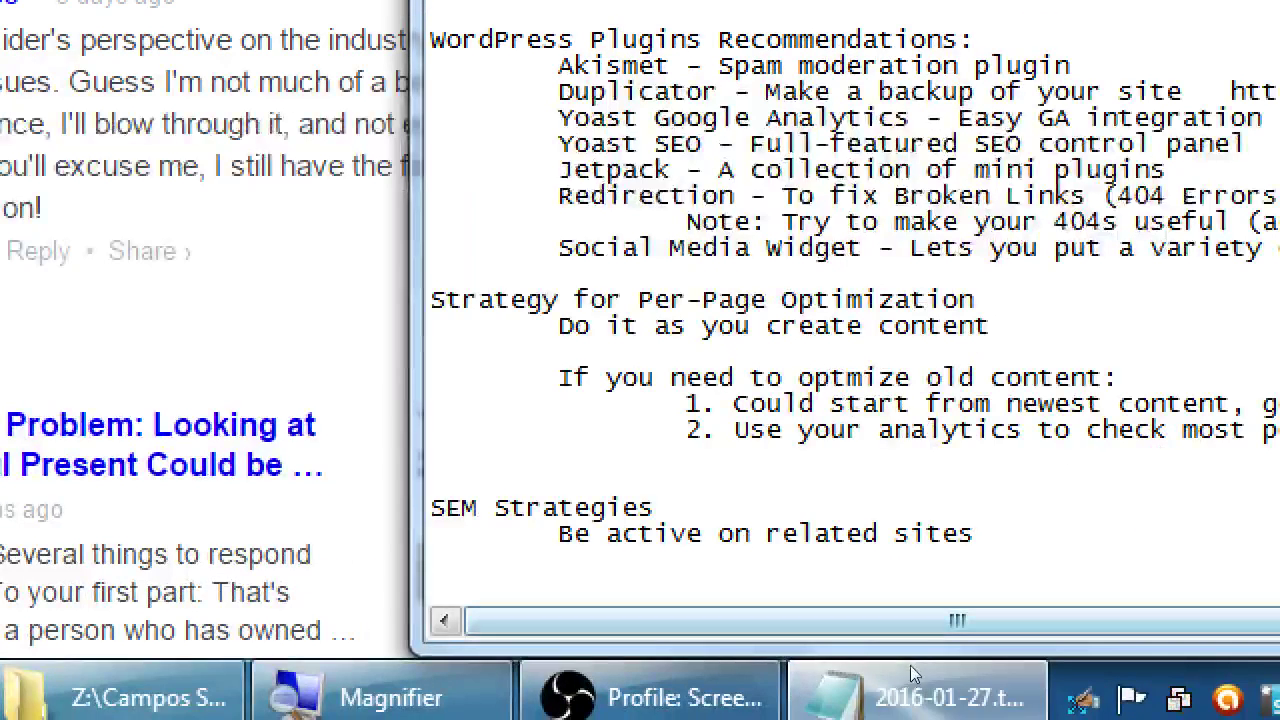
text(1. Co)
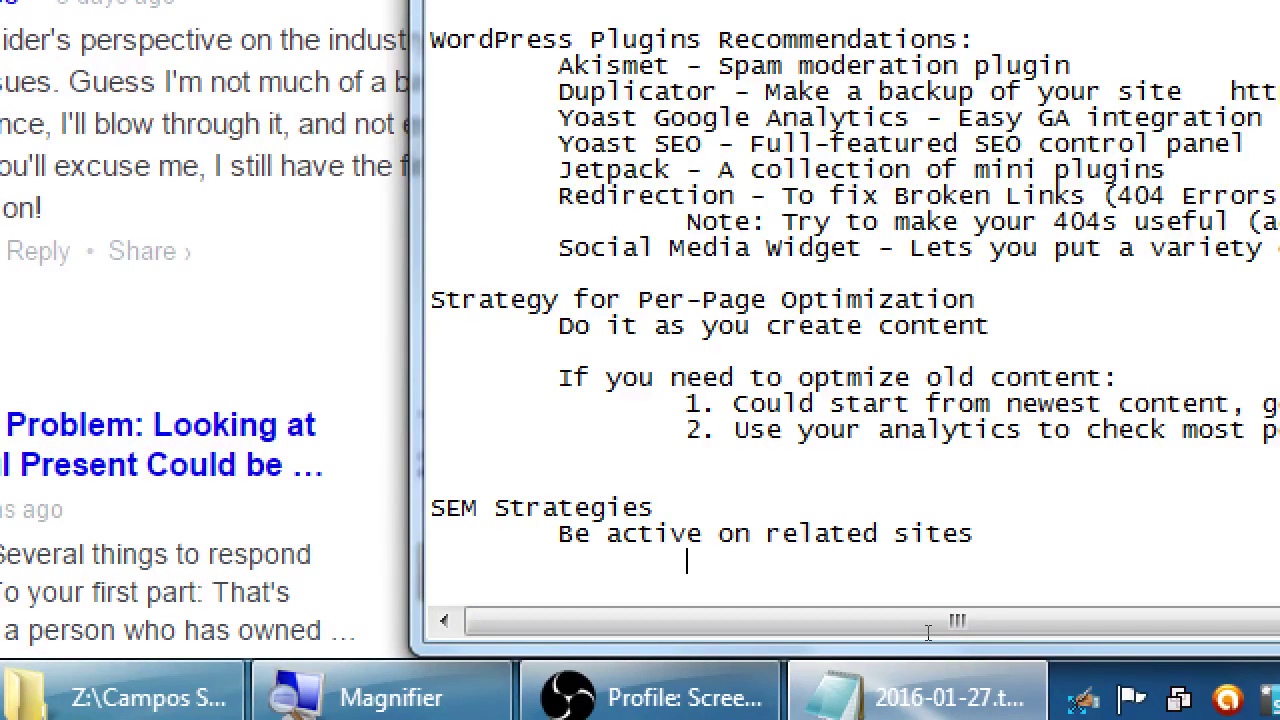
text(mment on someoe)
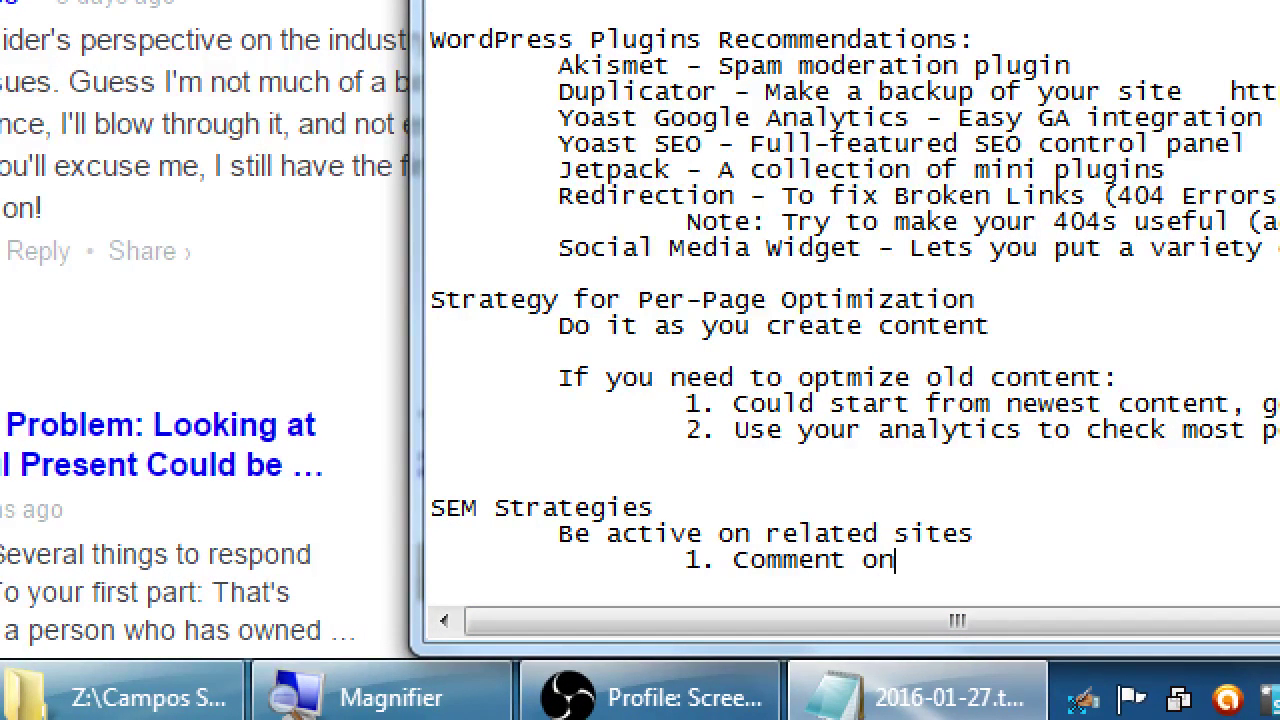
key(BackSpace)
key(BackSpace)
key(BackSpace)
text(eone ele's)
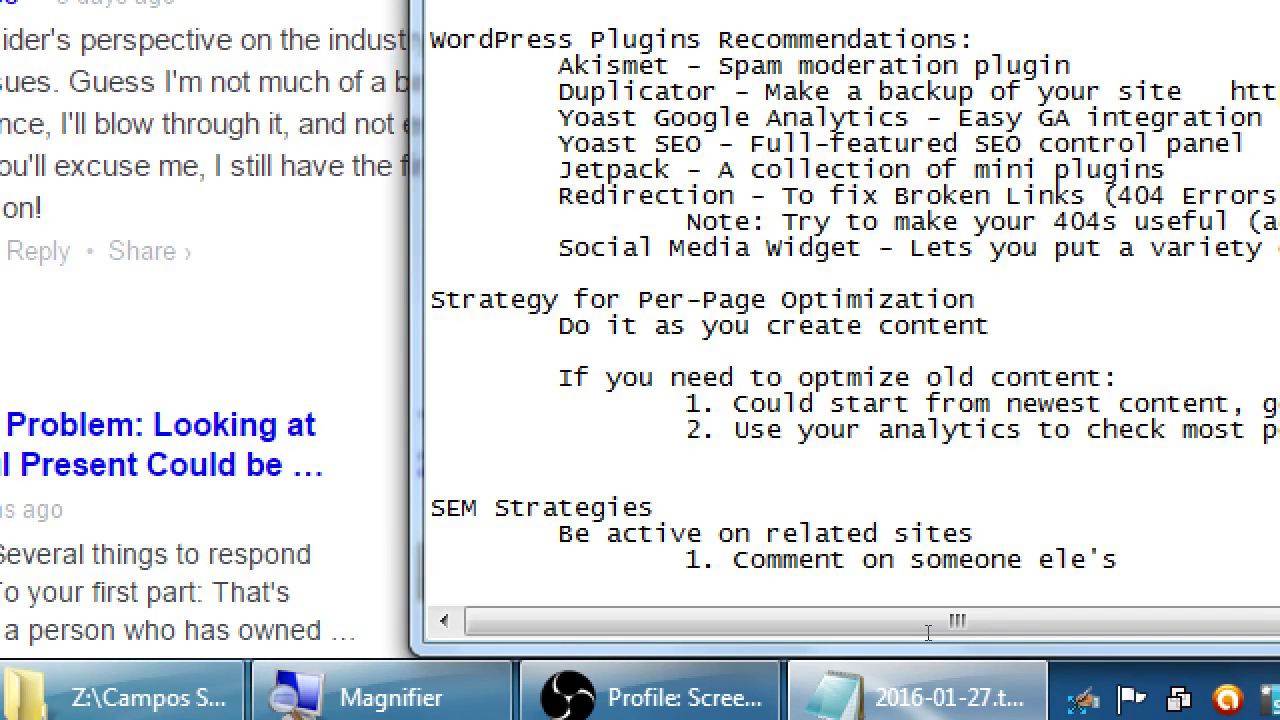
key(BackSpace)
key(BackSpace)
key(BackSpace)
text('s)
key(BackSpace)
key(BackSpace)
text(s')
text(es)
text( blog)
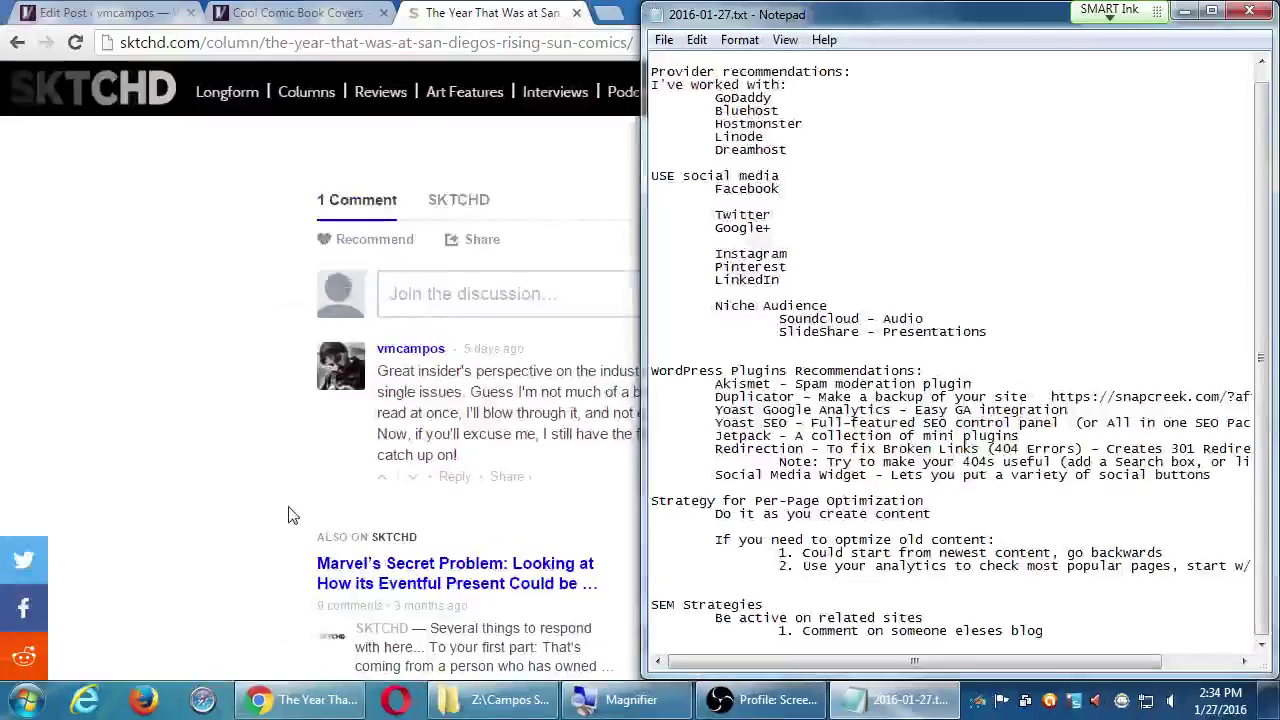
Step: Show the article's comments in Chrome, return to the Notepad notes and correct "eleses" to "elese's" in item 1
click(234, 423)
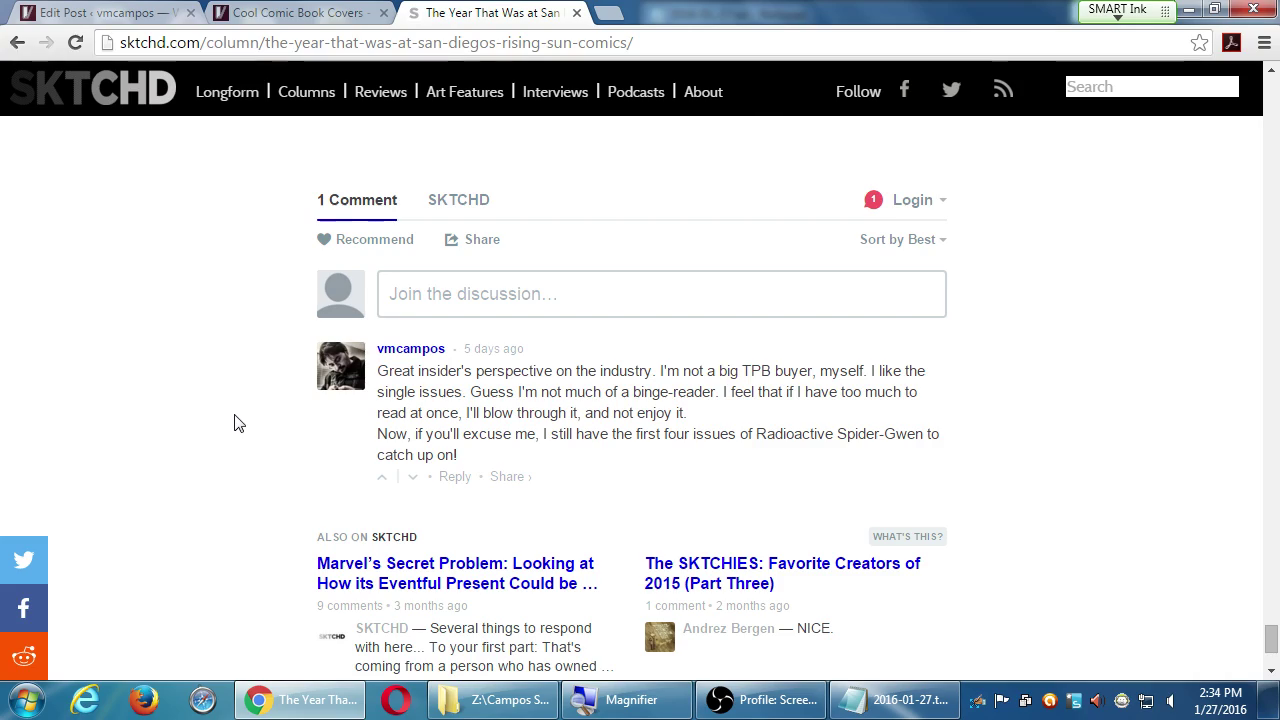
key(alt+Tab)
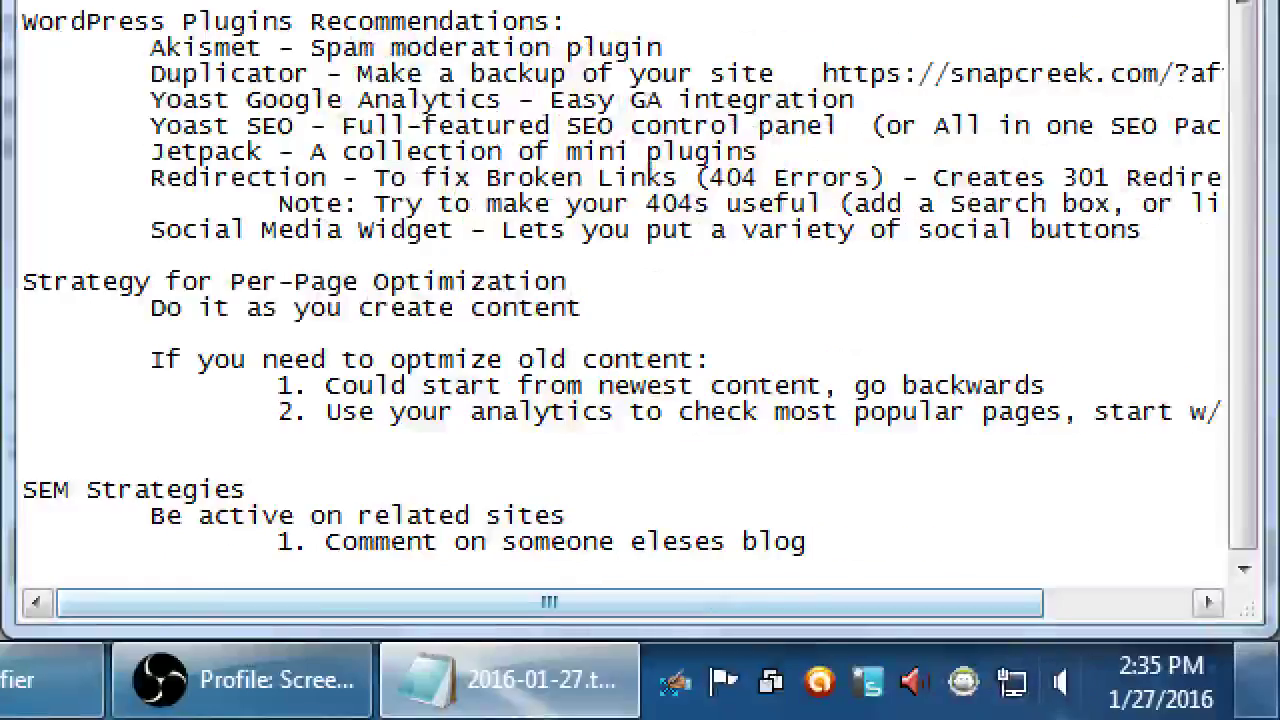
key(Left)
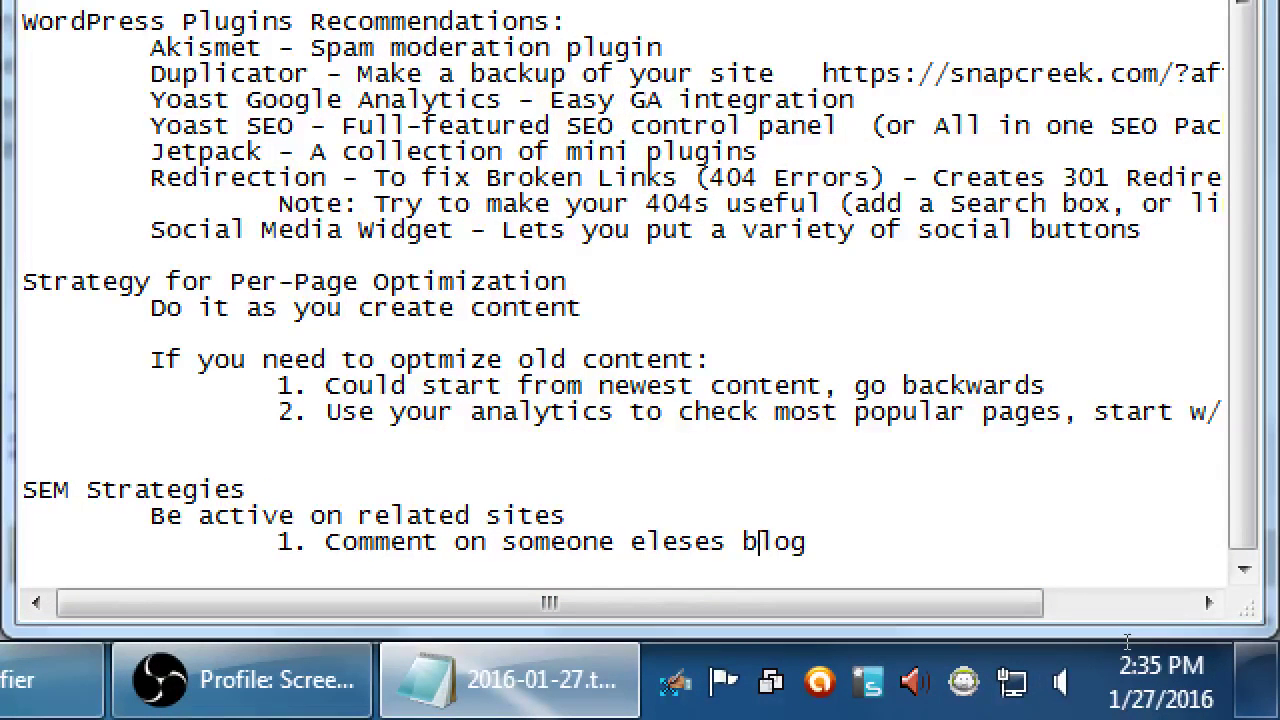
text(')
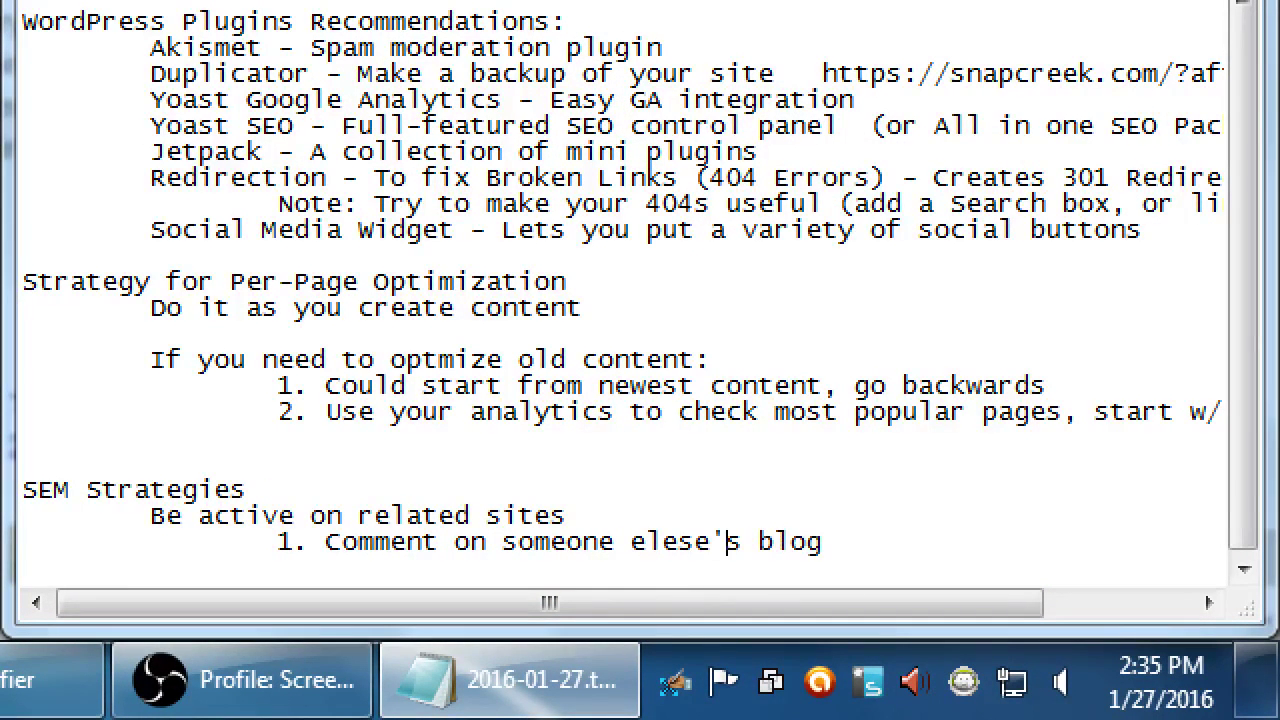
Step: Add the item "2. Submit content to someone's blog" below the commenting item in the SEM Strategies notes
key(End)
key(Return)
text(2. Su)
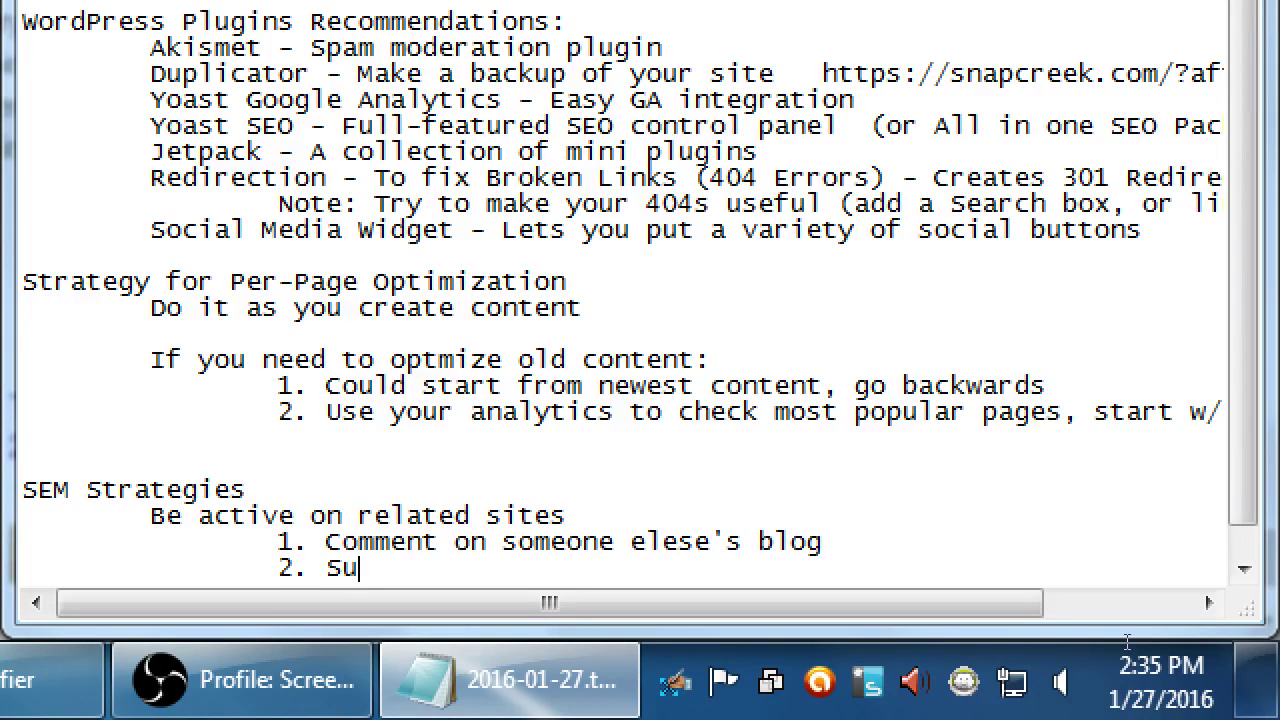
text(bmit conte)
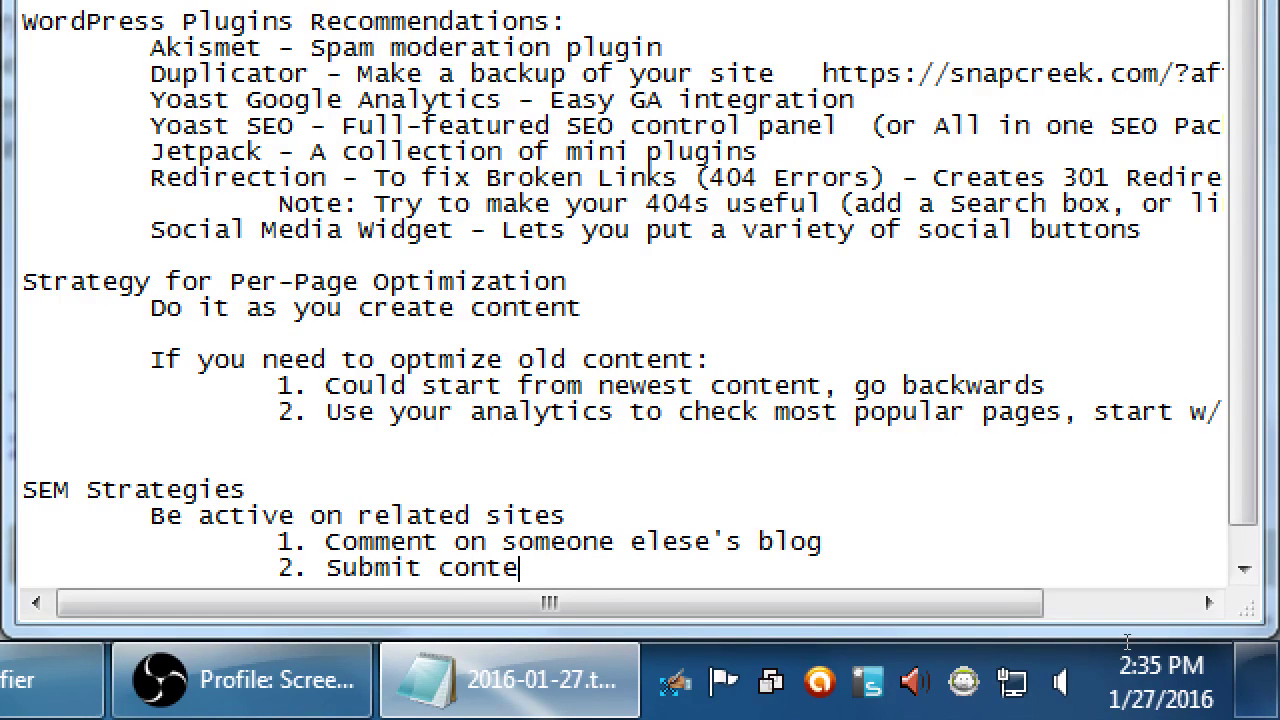
text(nt to someone's)
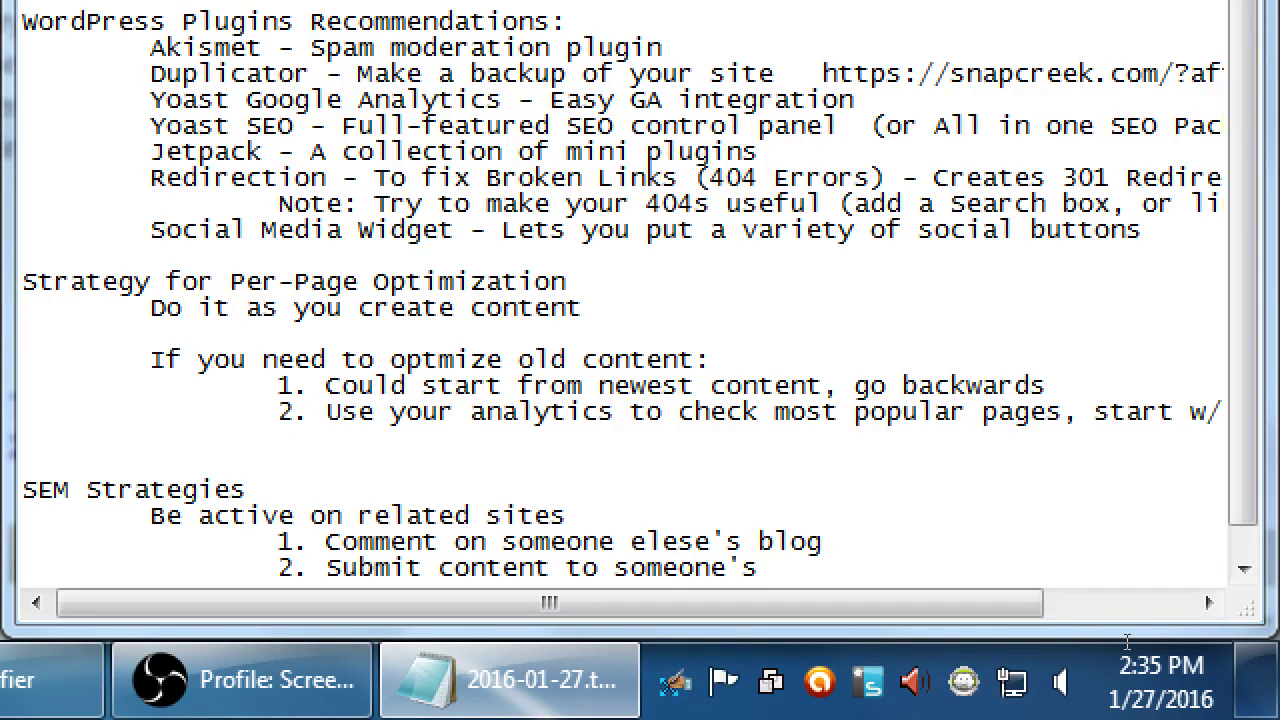
text( blog)
Step: Return to Chrome at normal magnification and review the article's sales figures, Top 100 lists and introduction linking to Rising Sun Comics
key(super+minus)
click(200, 378)
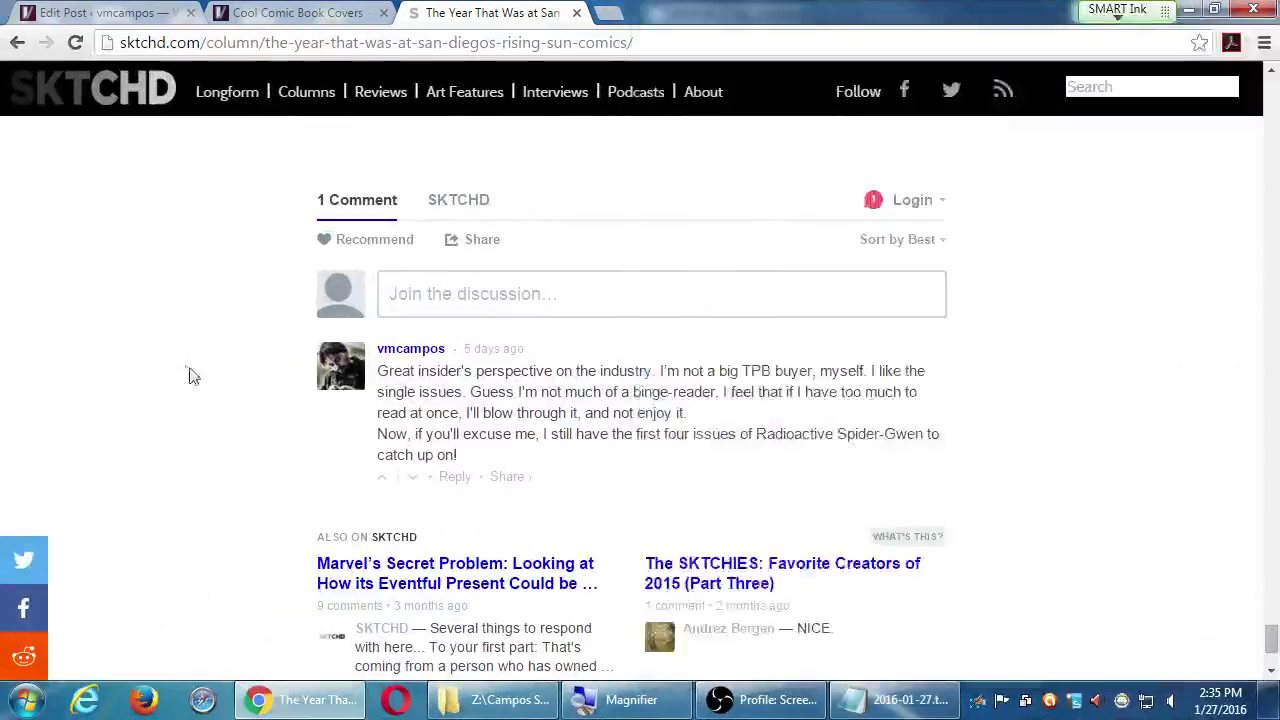
scroll(117, 374, up, 15)
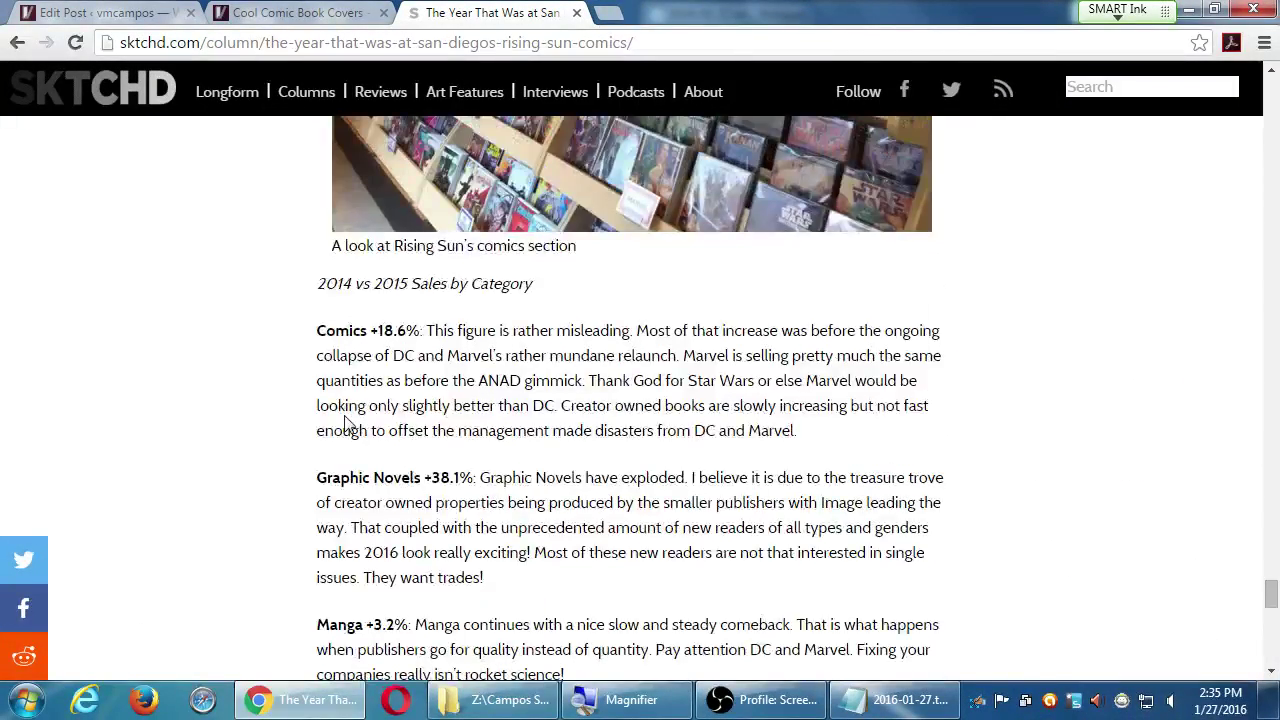
scroll(345, 410, down, 3)
scroll(355, 413, up, 2)
scroll(340, 420, up, 2)
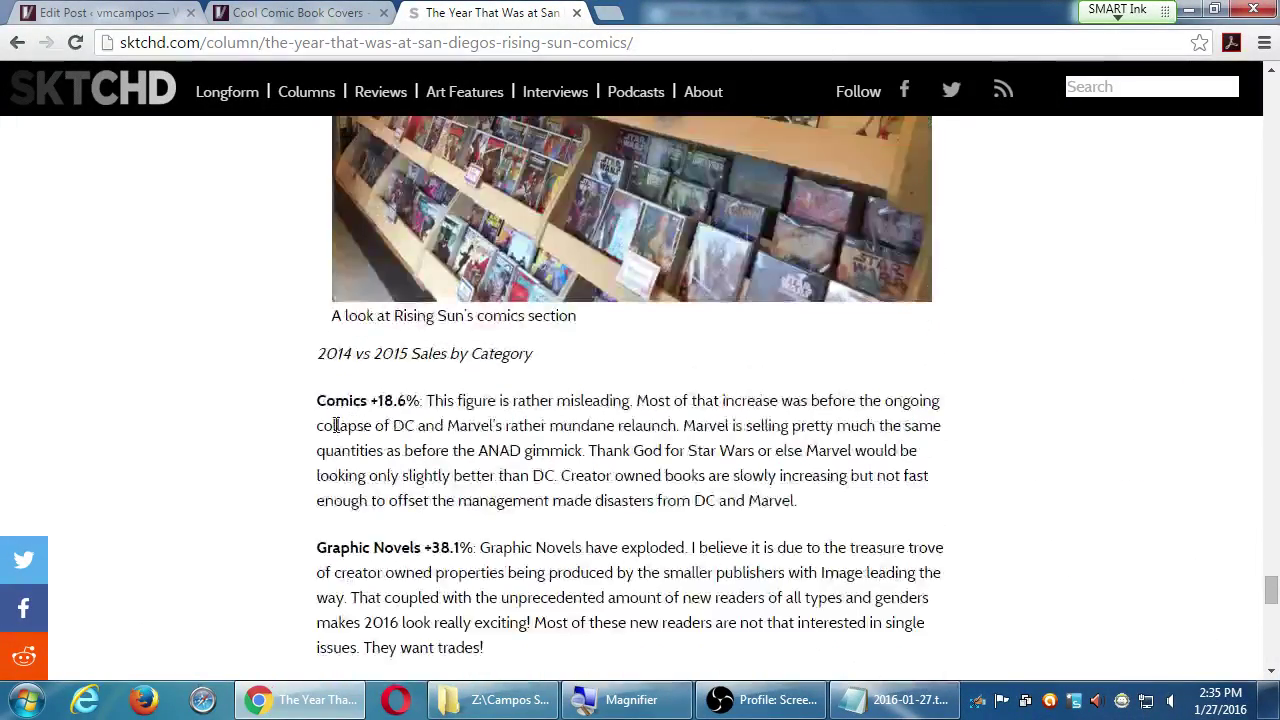
scroll(311, 435, up, 3)
scroll(311, 435, up, 15)
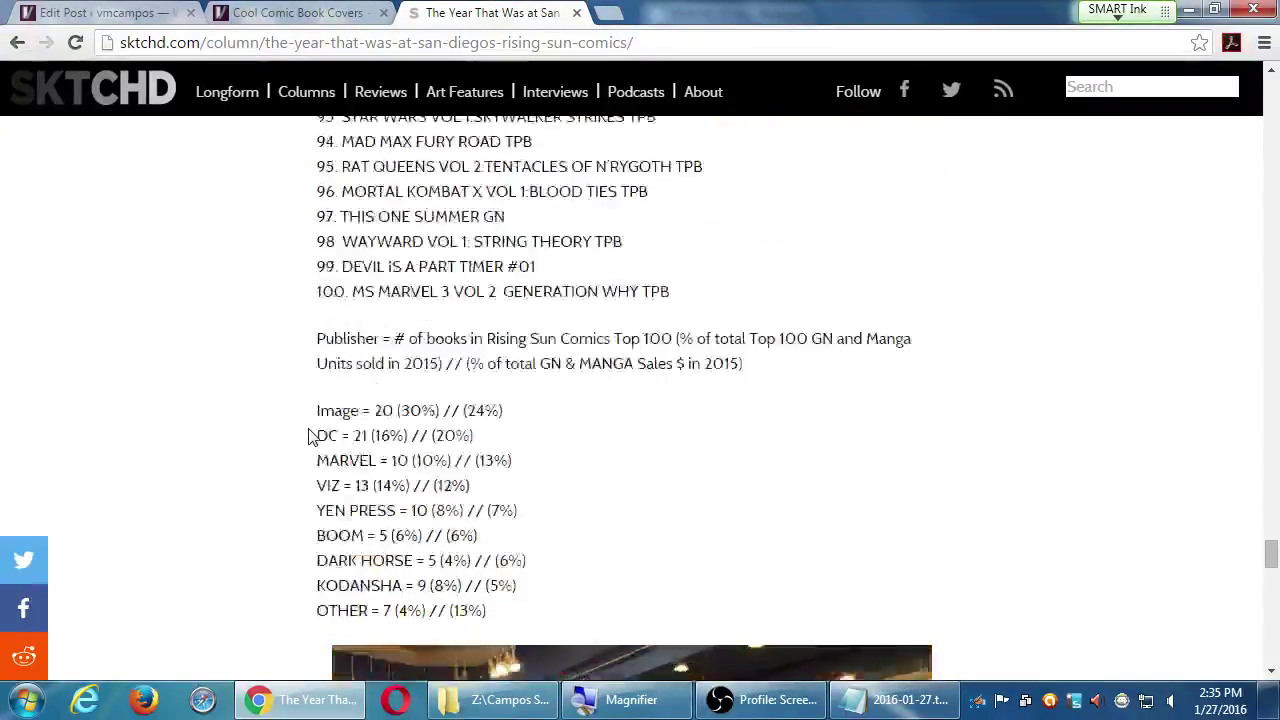
scroll(311, 435, down, 3)
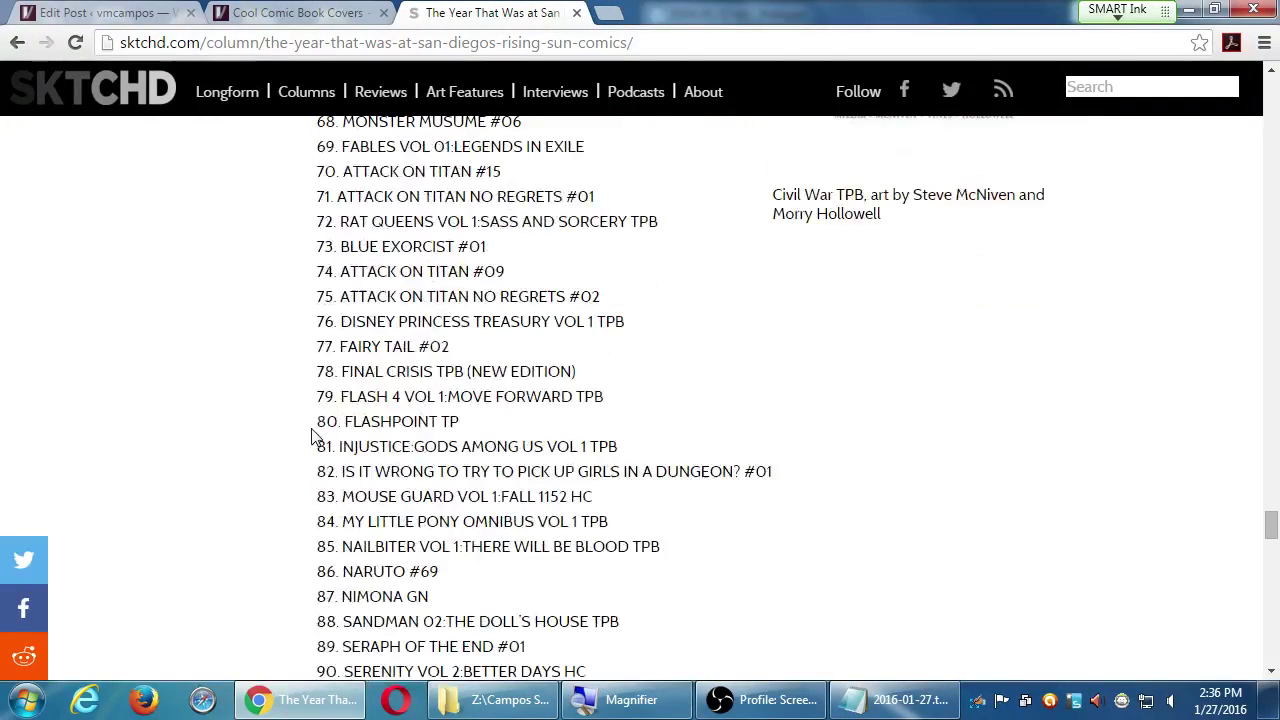
drag(398, 521, 514, 521)
scroll(546, 515, up, 3)
scroll(546, 515, up, 14)
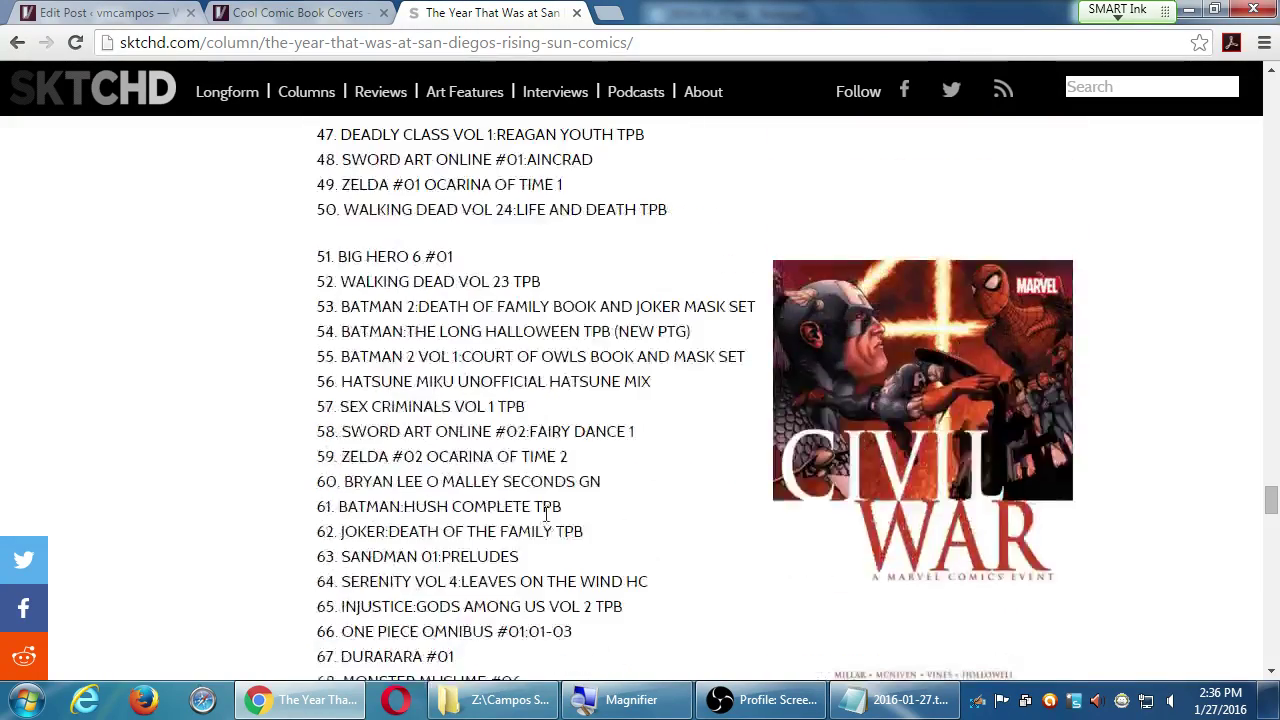
scroll(546, 514, up, 12)
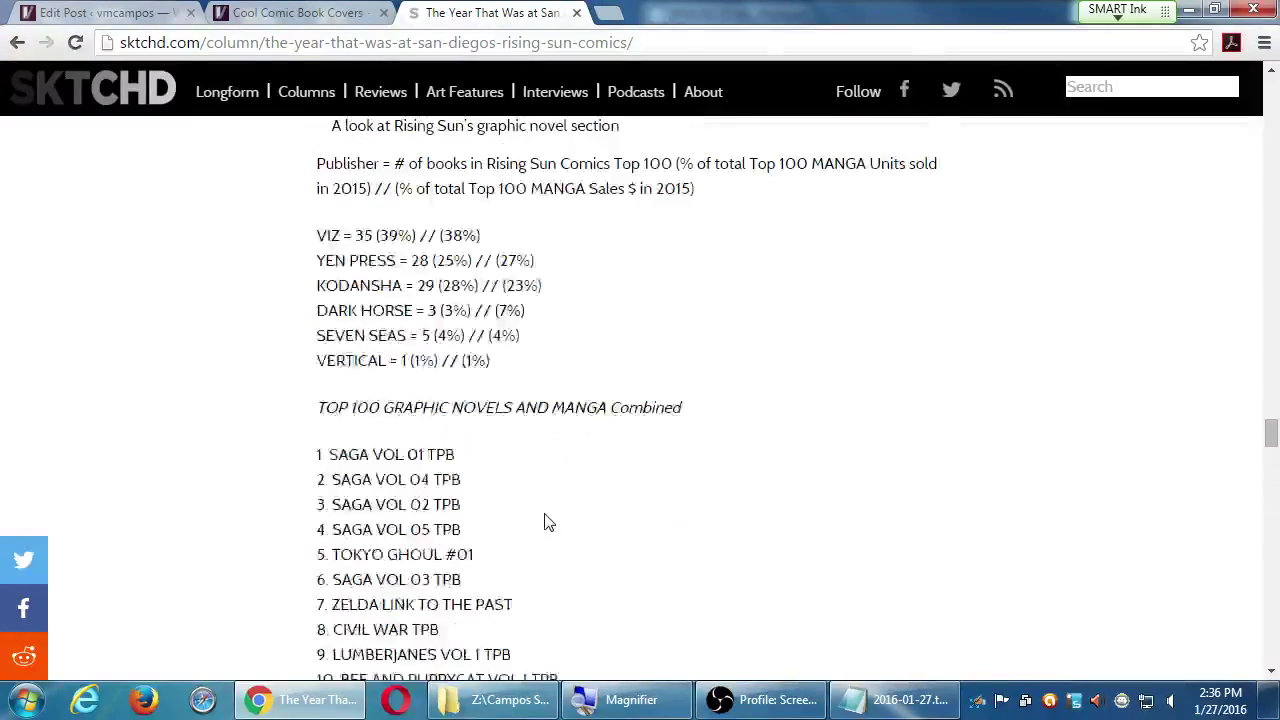
scroll(546, 515, up, 15)
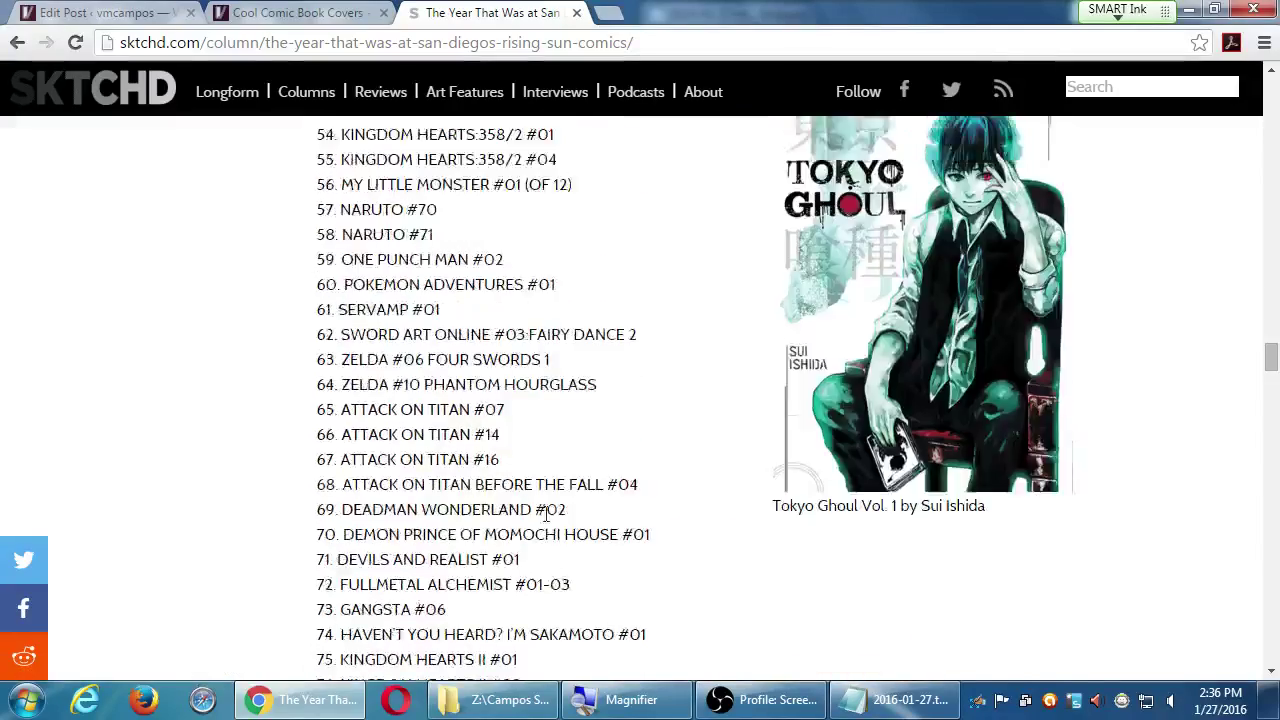
scroll(546, 518, up, 8)
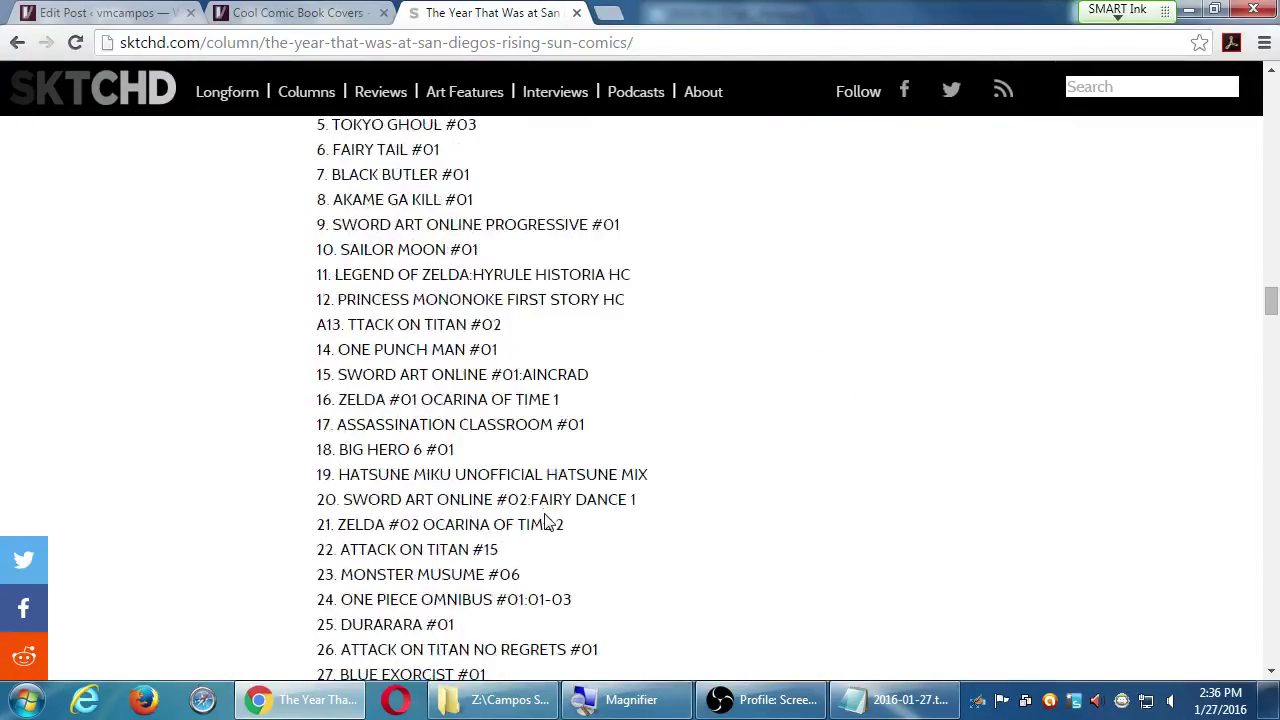
scroll(546, 520, up, 12)
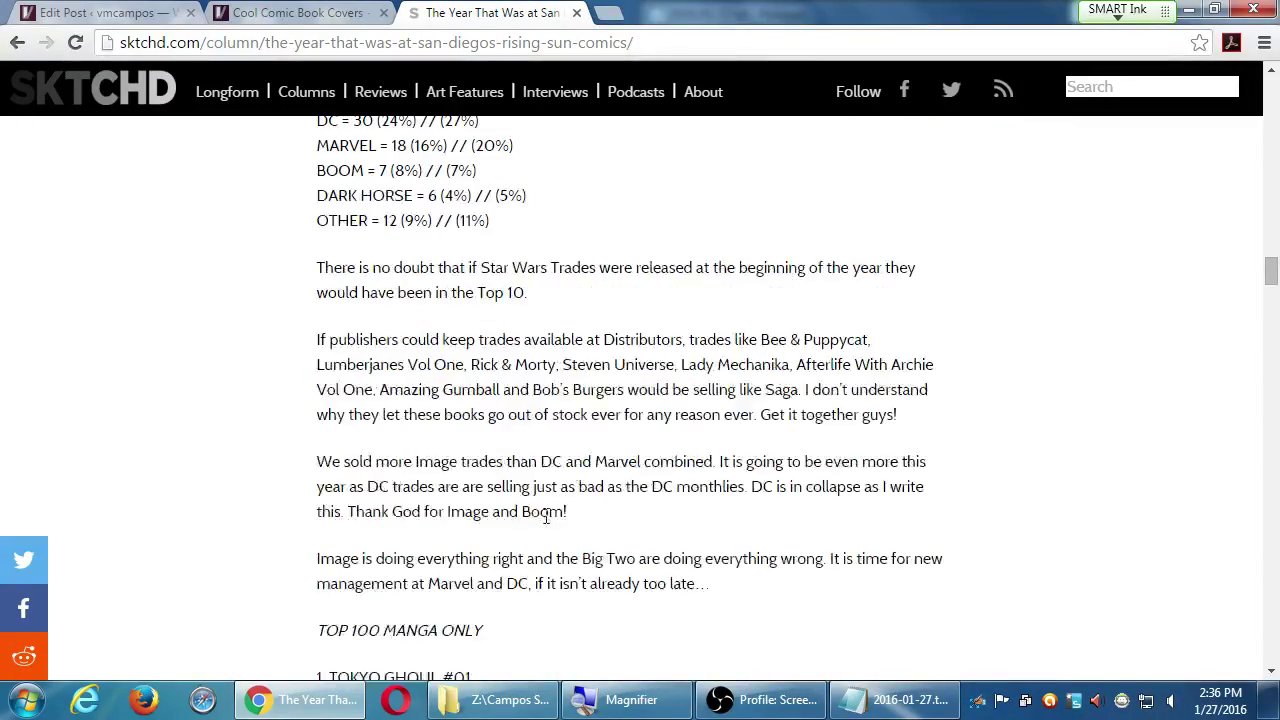
scroll(546, 518, up, 18)
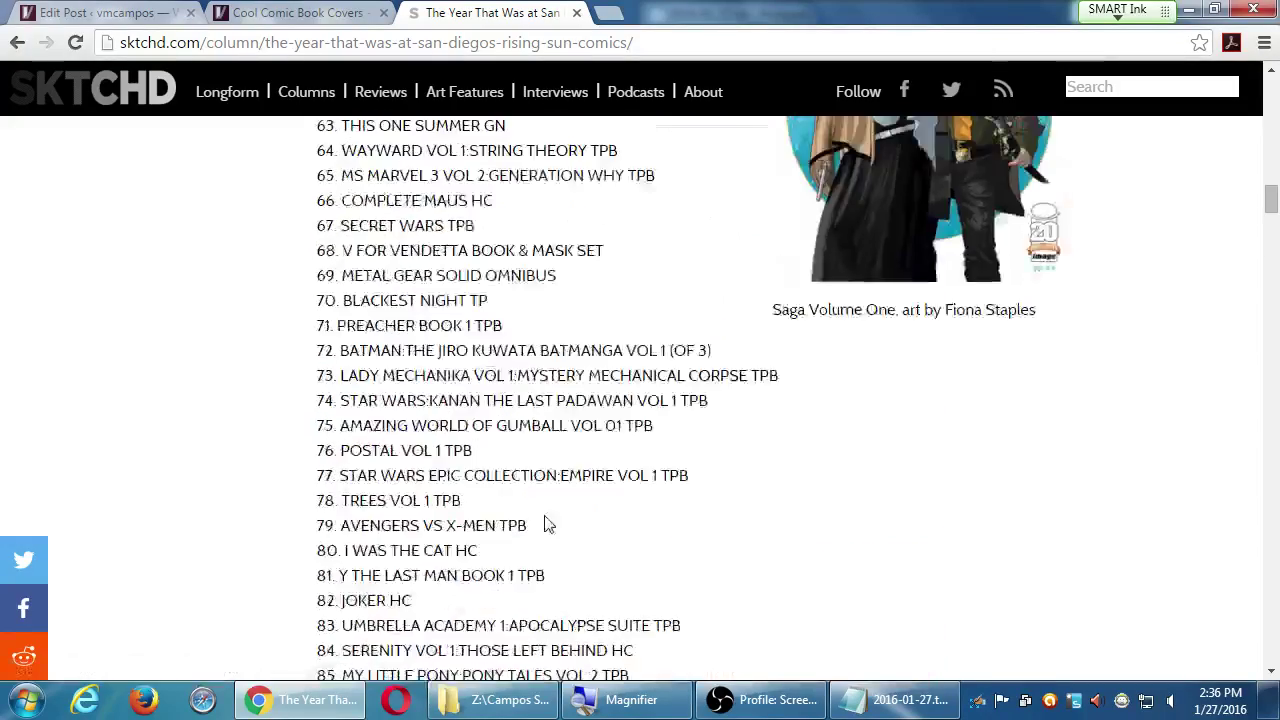
scroll(546, 520, up, 8)
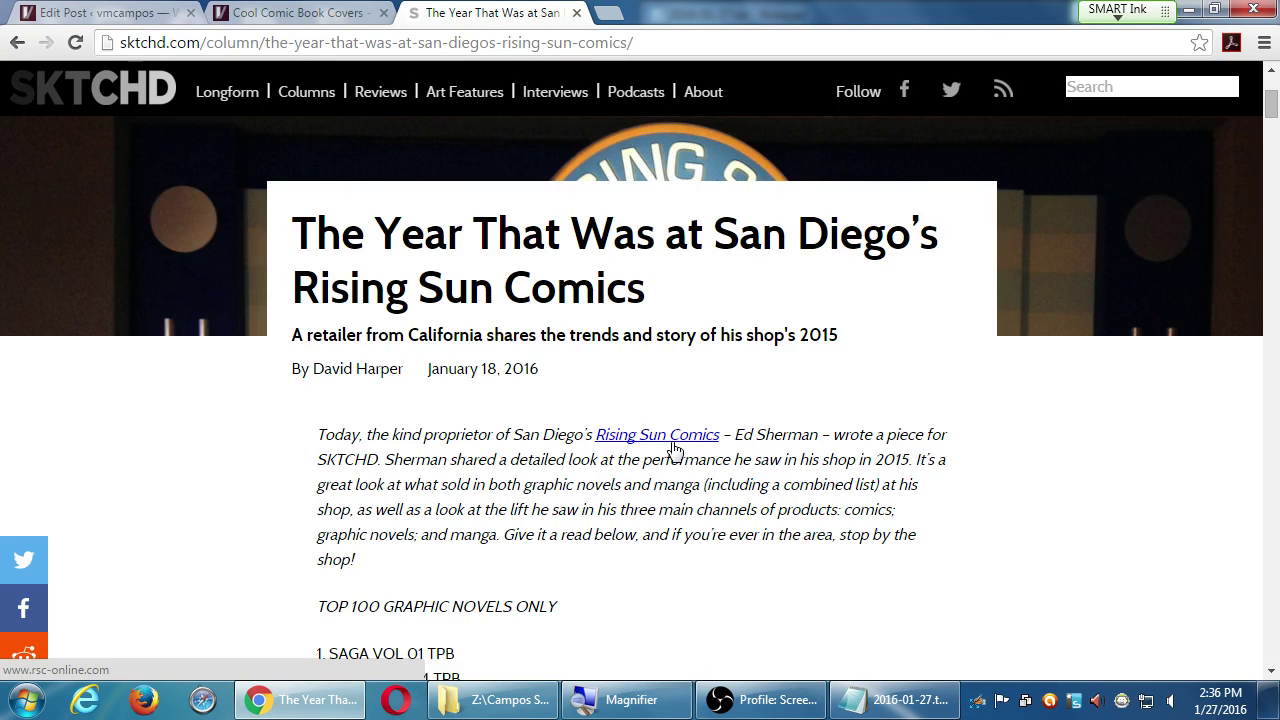
scroll(675, 450, down, 3)
scroll(675, 450, down, 3)
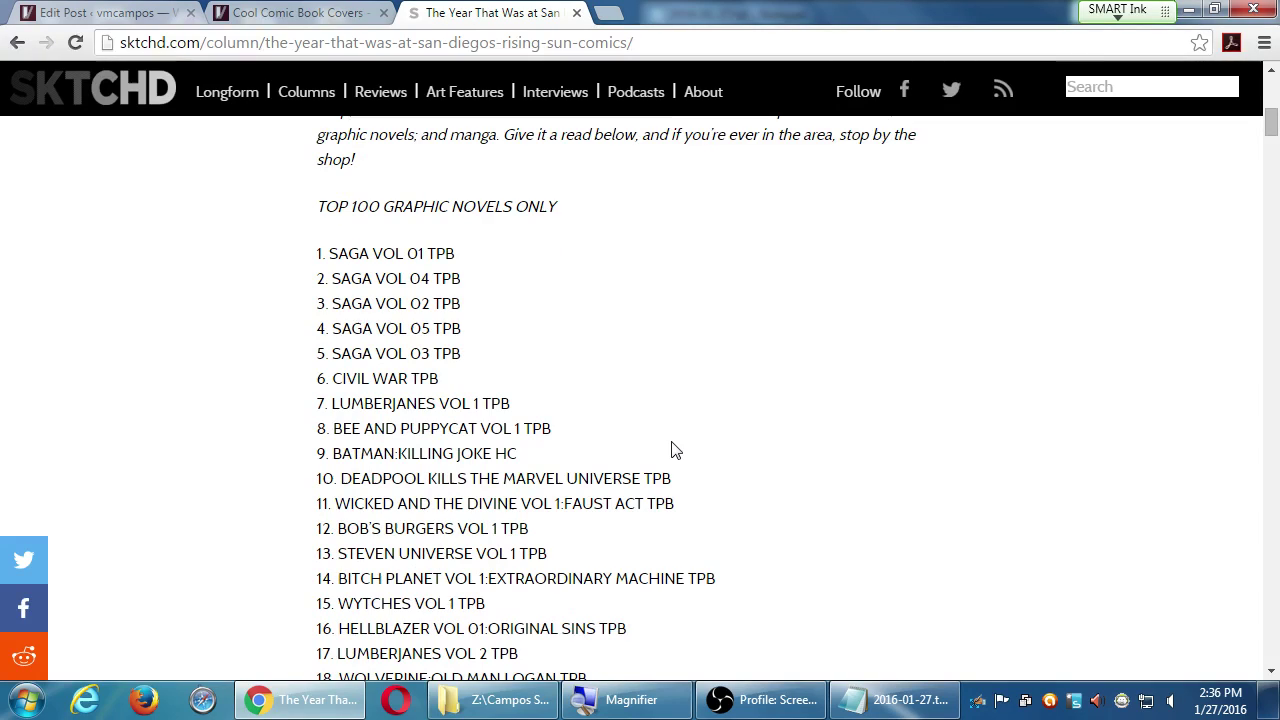
scroll(672, 449, down, 1)
scroll(672, 441, down, 7)
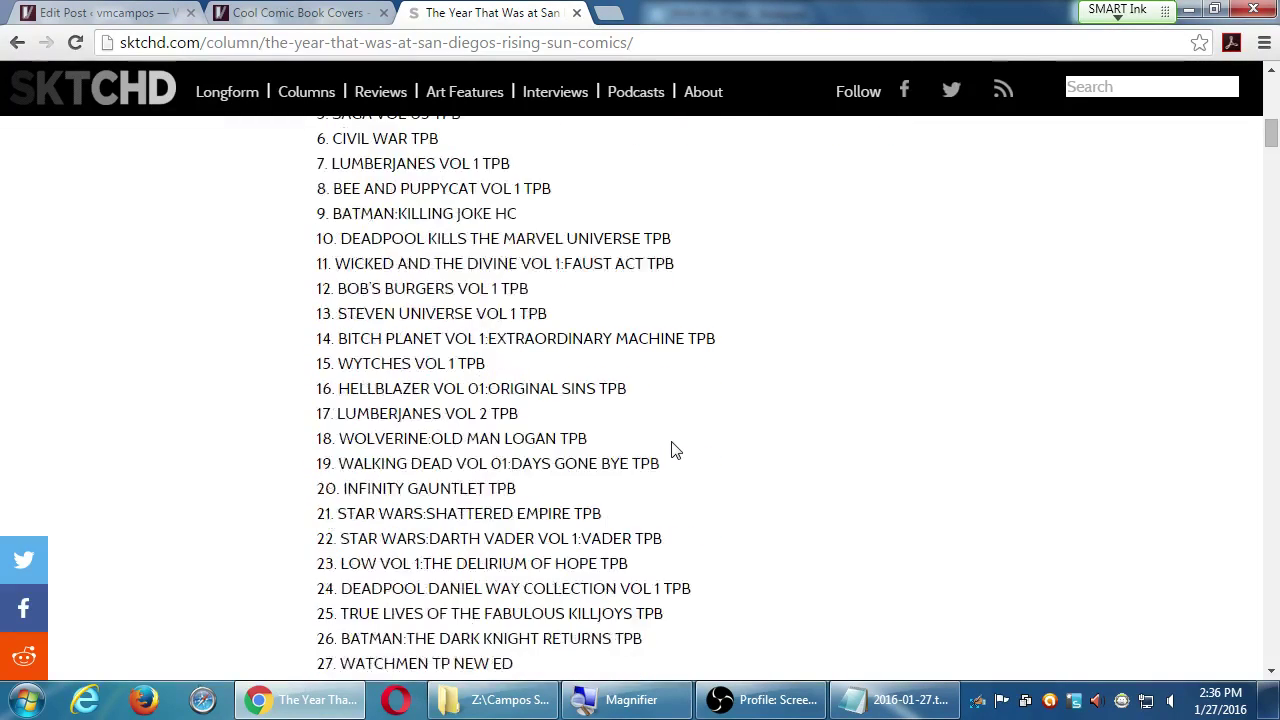
Step: Continue through the article's ranked list of graphic novels to the titles in the forties
scroll(672, 450, down, 3)
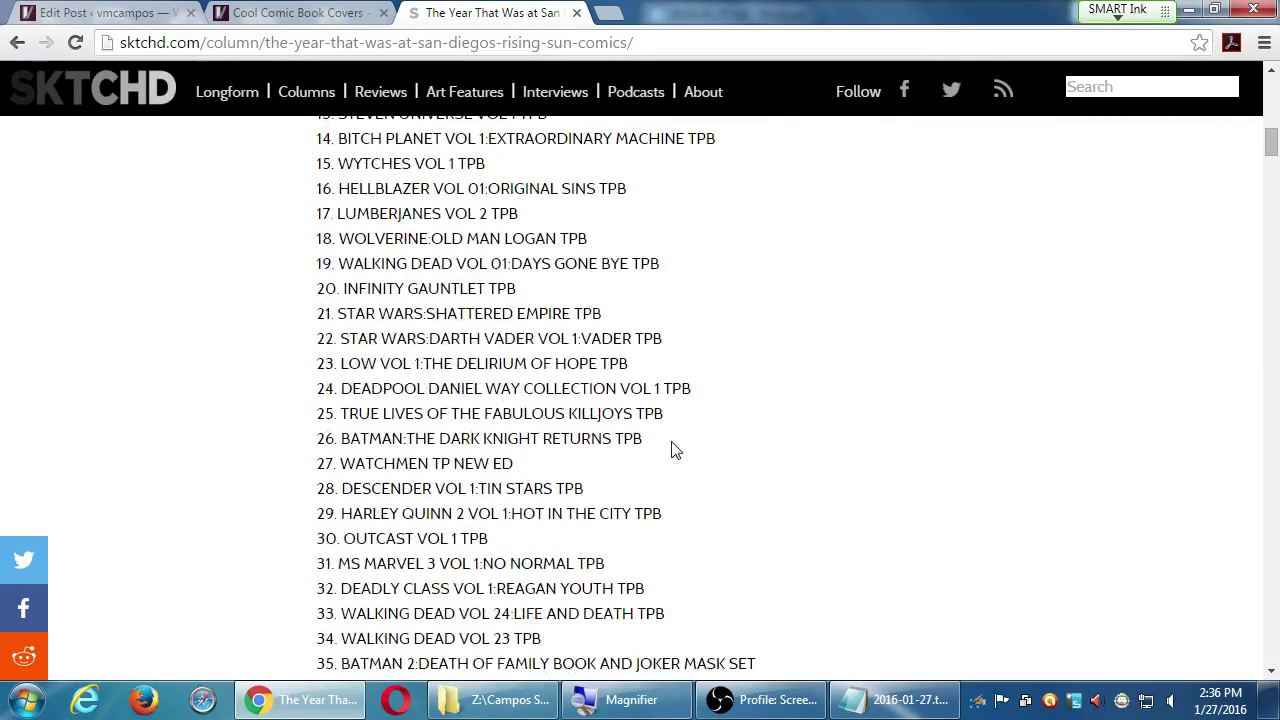
scroll(672, 450, down, 2)
scroll(672, 449, down, 1)
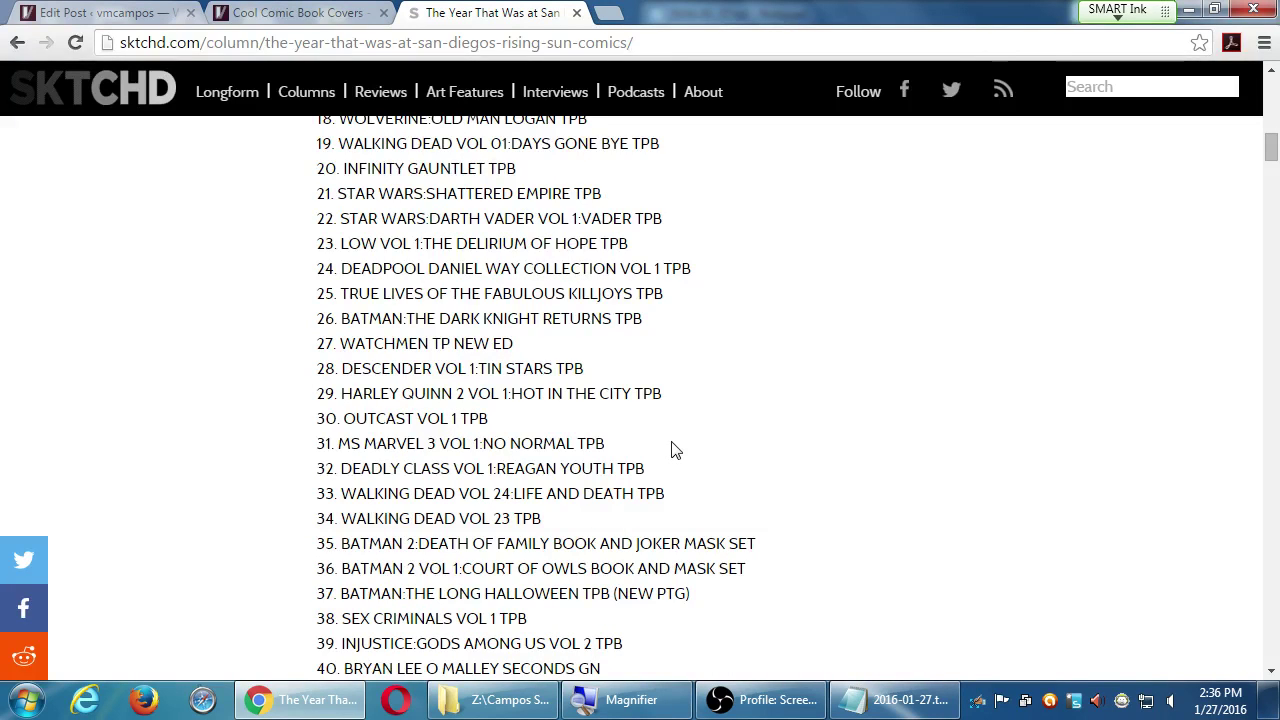
scroll(672, 450, down, 2)
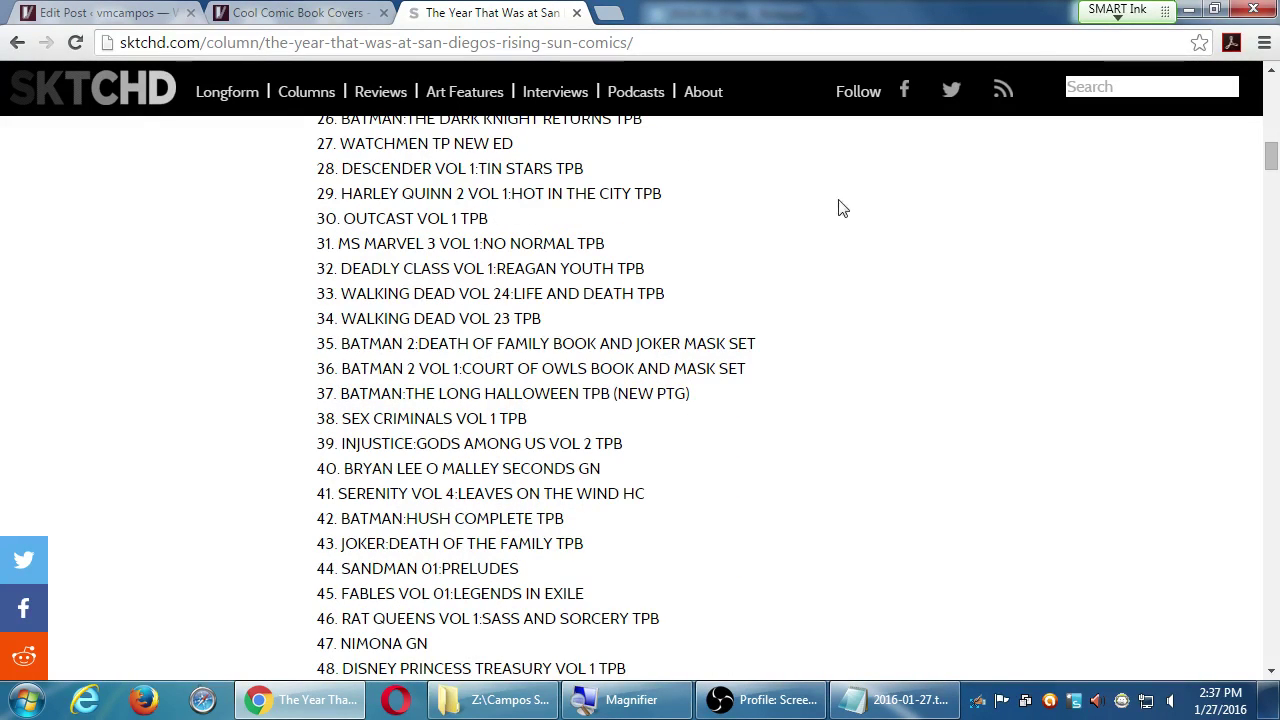
Step: Switch to the magnified Notepad notes and add the item "3. Social Media" below the content submission item under SEM Strategies
click(897, 700)
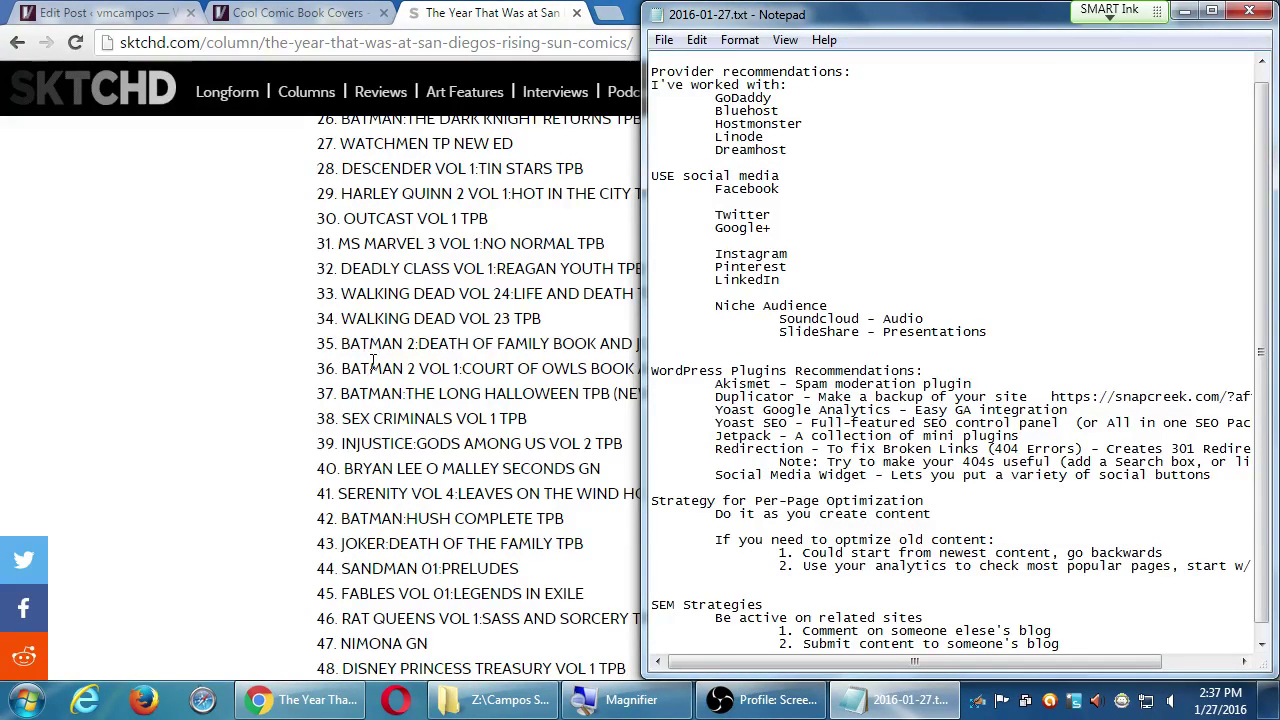
key(super+plus)
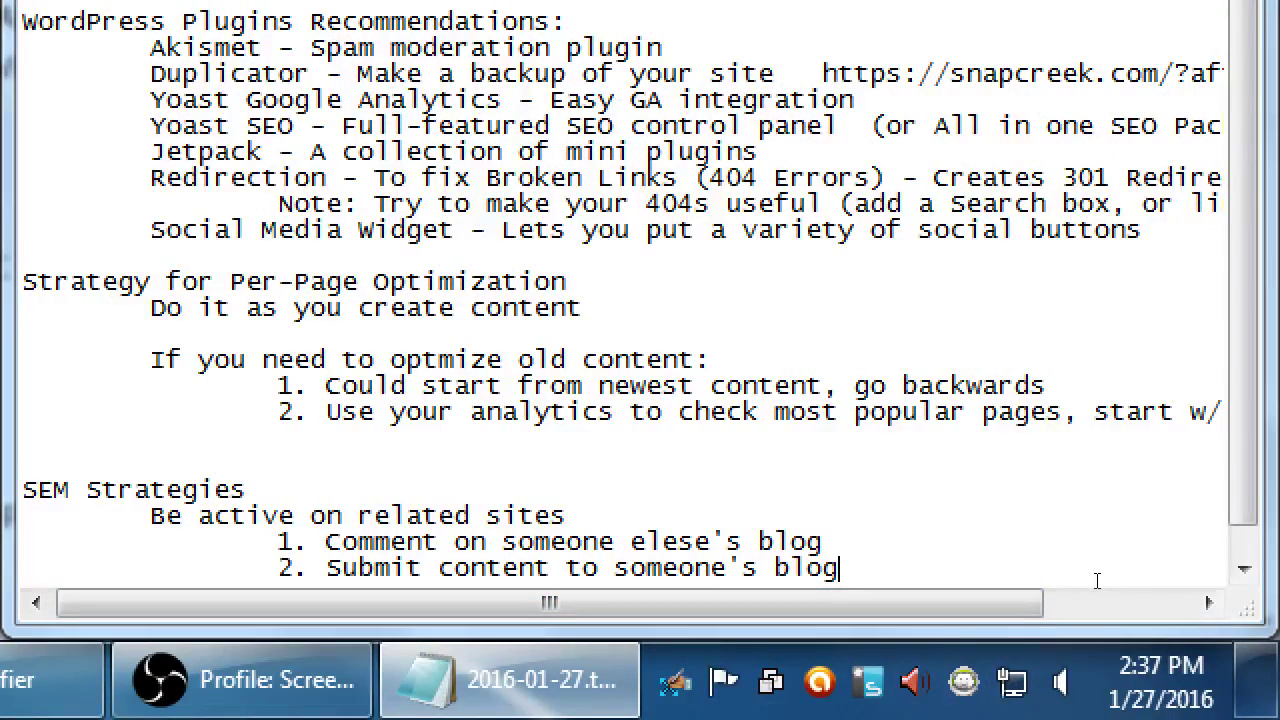
key(Return)
key(Tab)
key(Tab)
text(3)
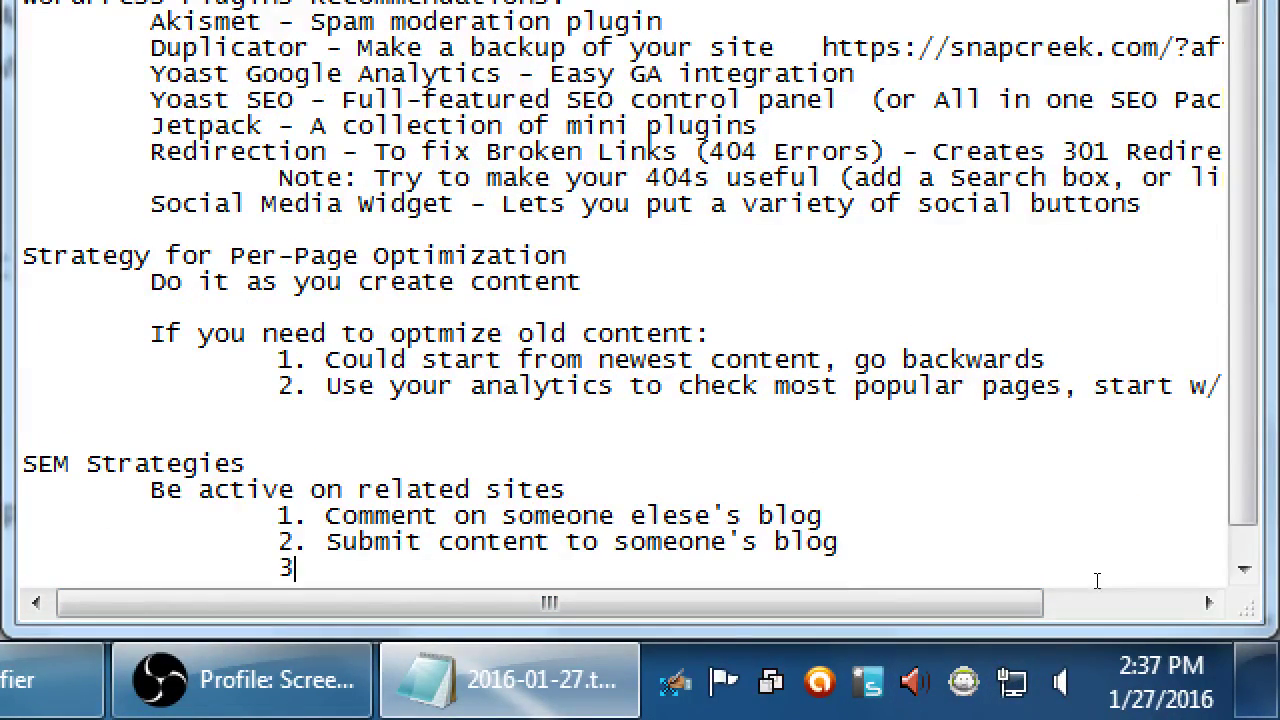
text(. Social Media)
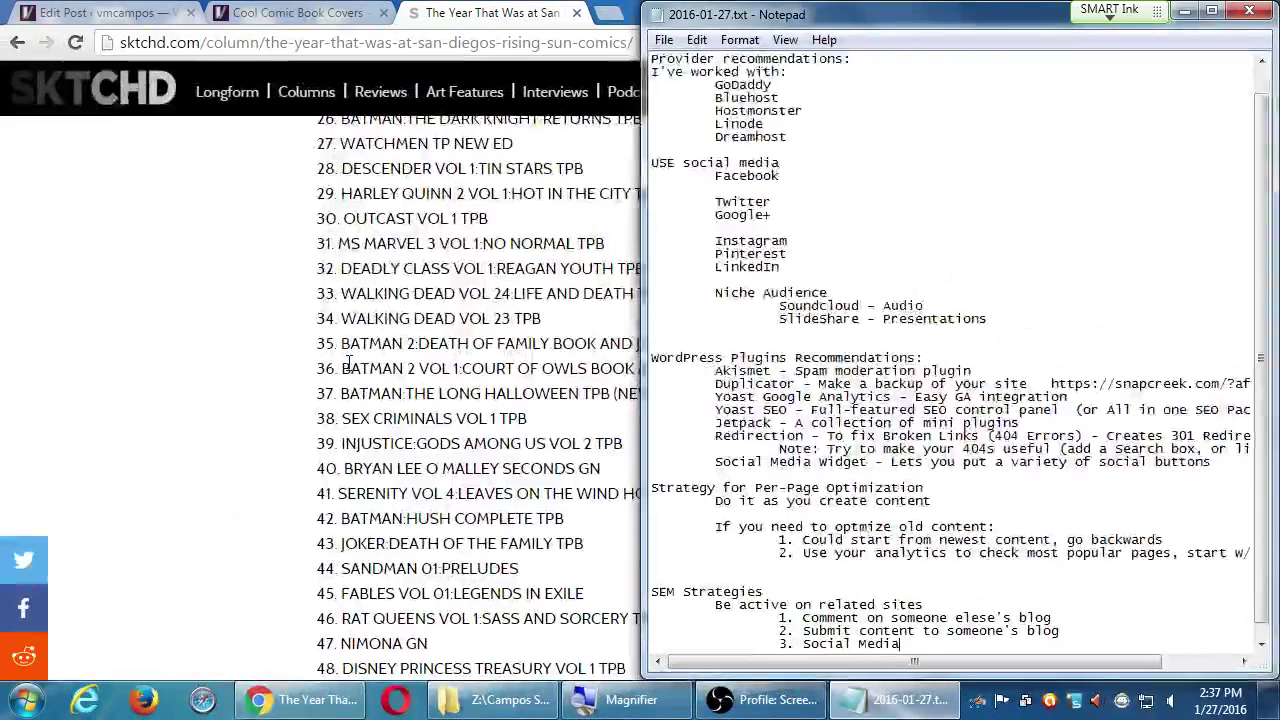
Step: Return to the article in Chrome and open SKTCHD's Twitter profile from the site header
click(348, 360)
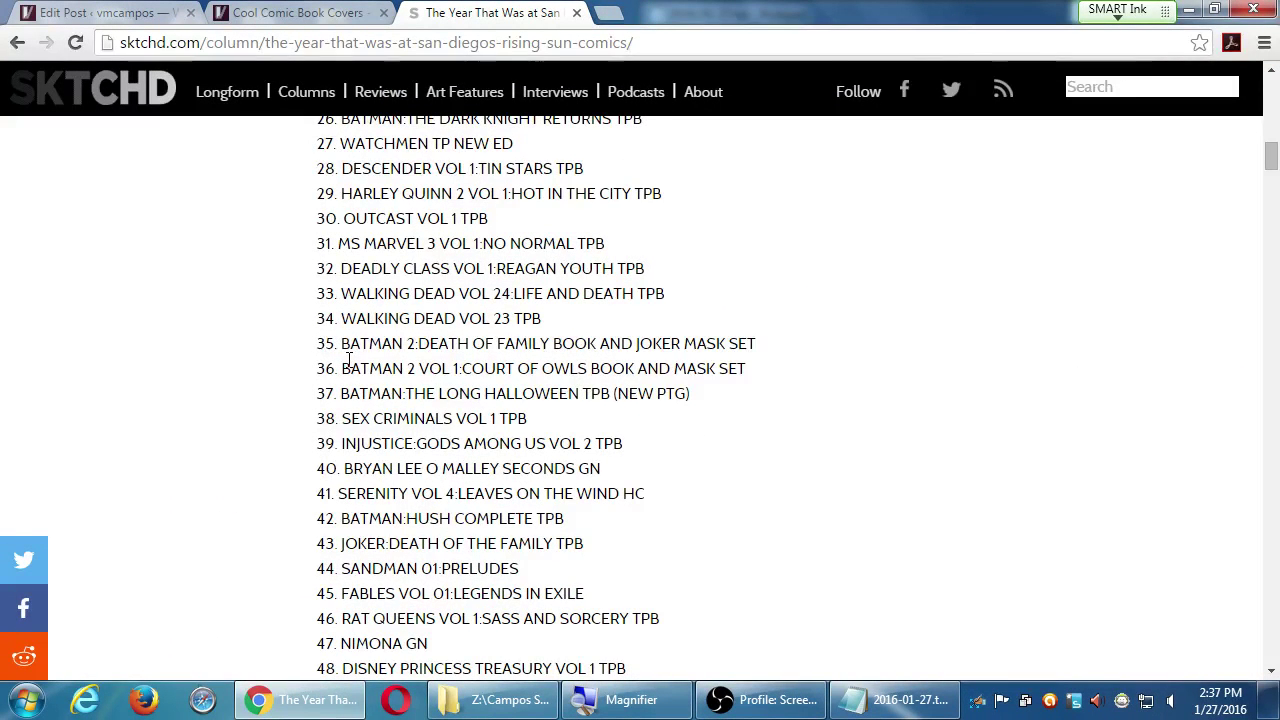
scroll(346, 360, down, 1)
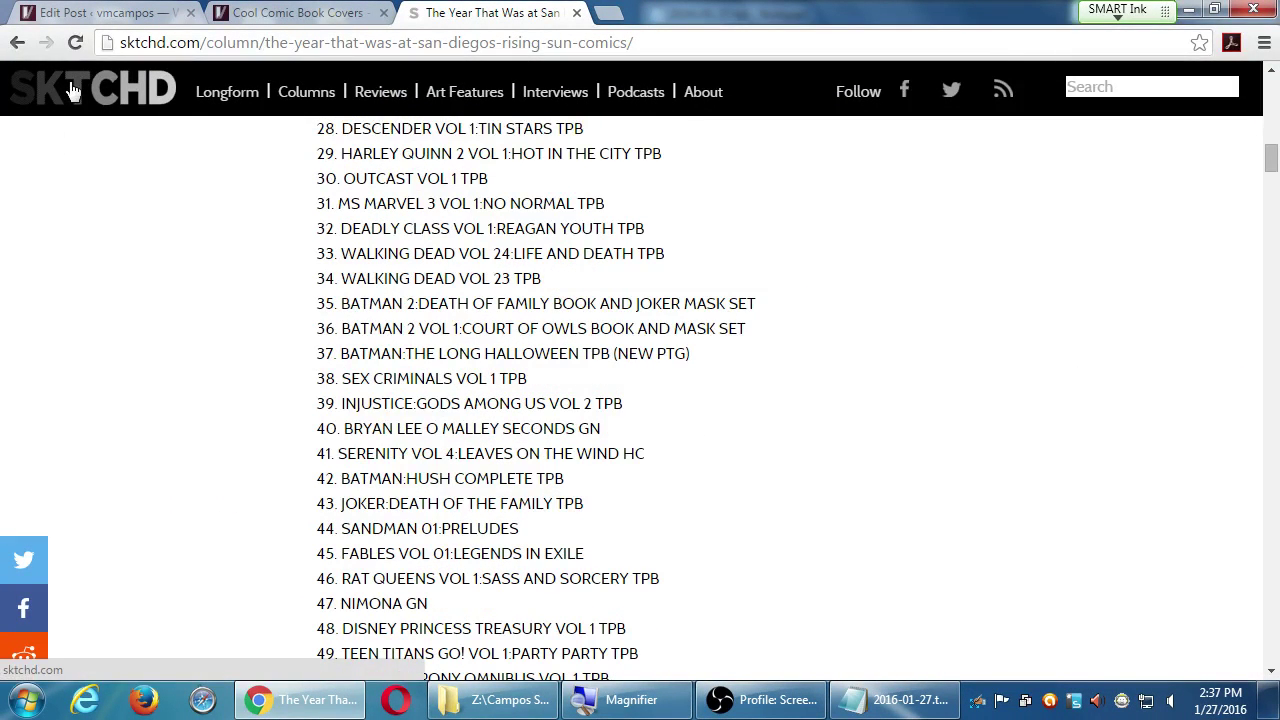
click(942, 92)
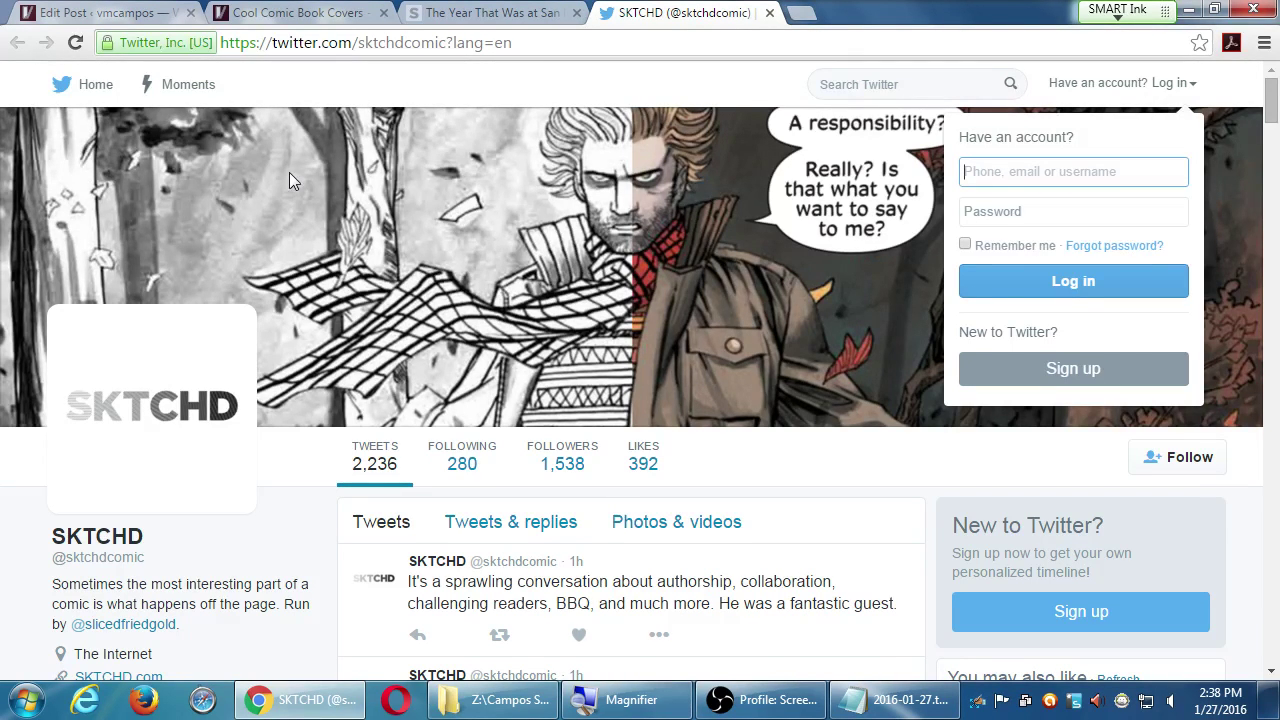
Step: Review SKTCHD's recent tweets, try to like the "Off Panel #32" tweet and dismiss the Twitter sign-up dialog
scroll(362, 255, down, 5)
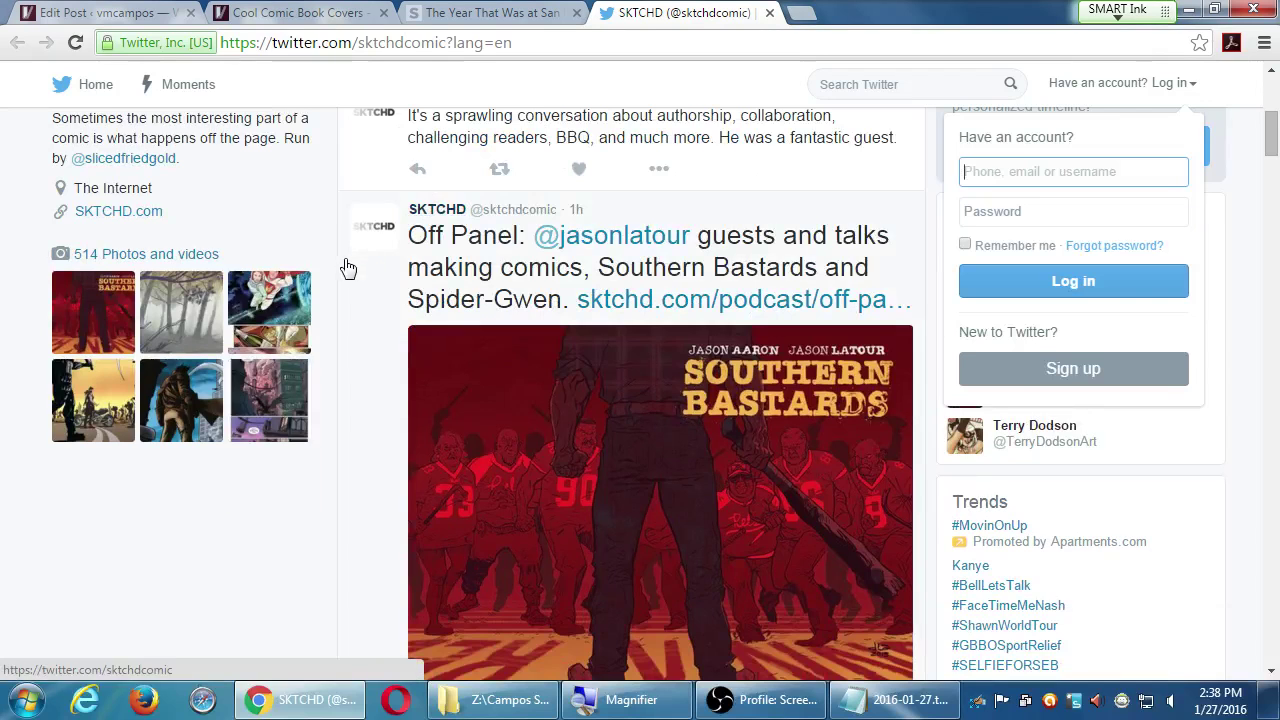
scroll(345, 268, down, 5)
scroll(345, 293, down, 6)
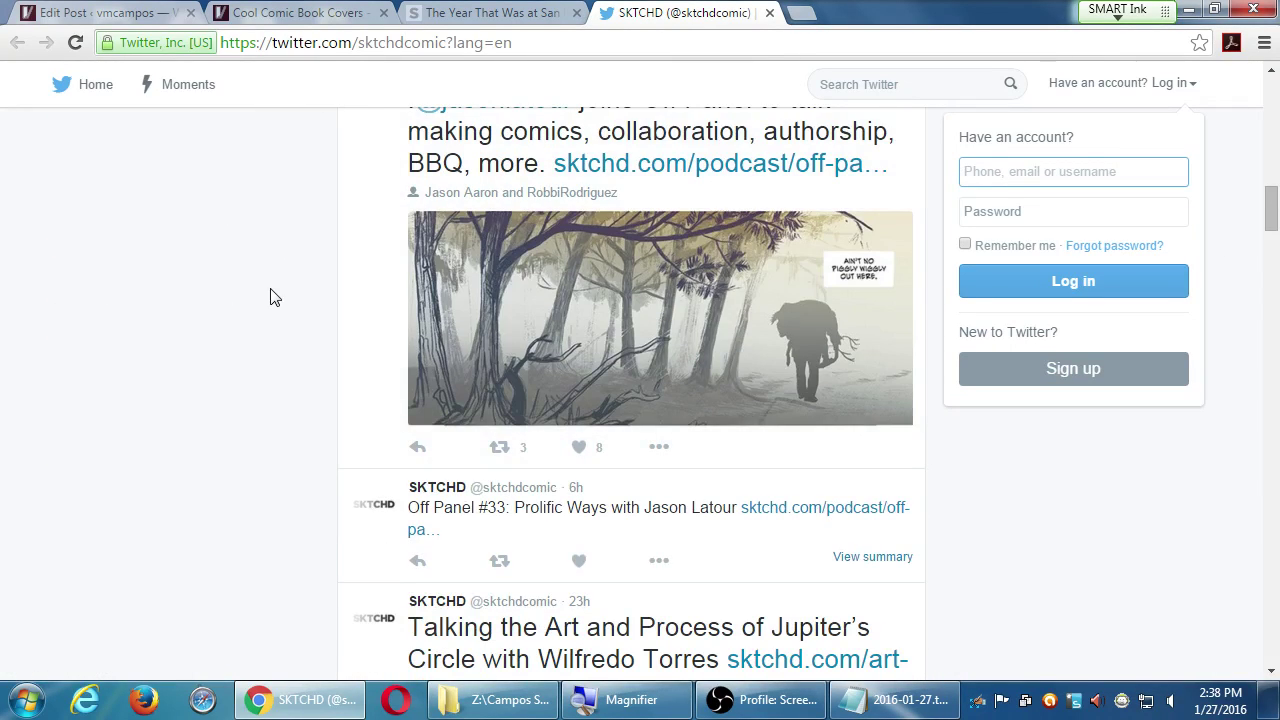
scroll(271, 294, down, 5)
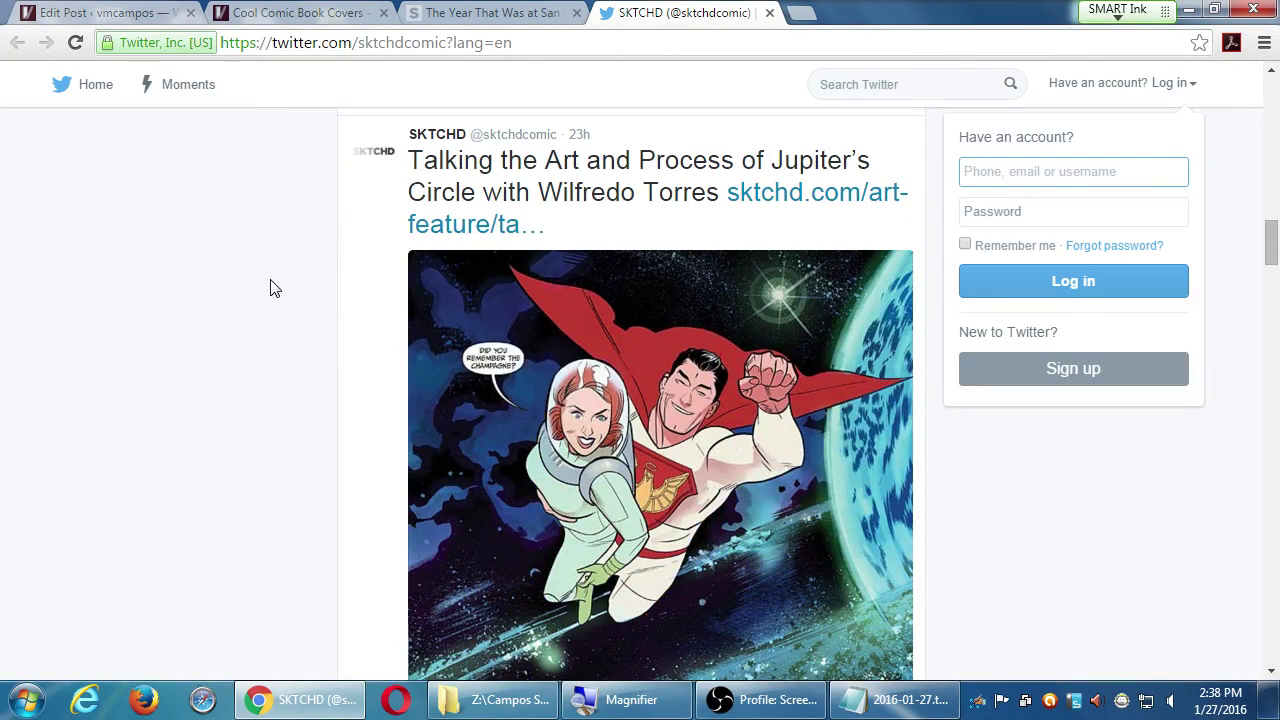
scroll(270, 288, down, 4)
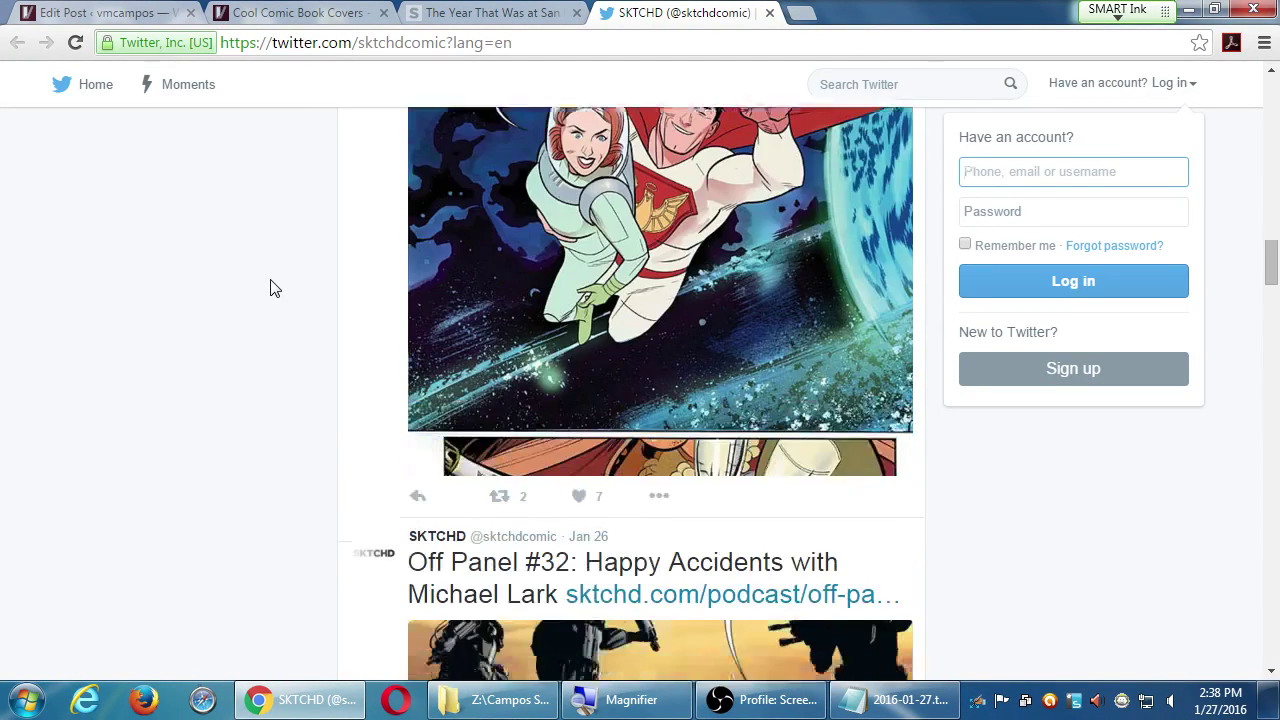
scroll(270, 288, down, 2)
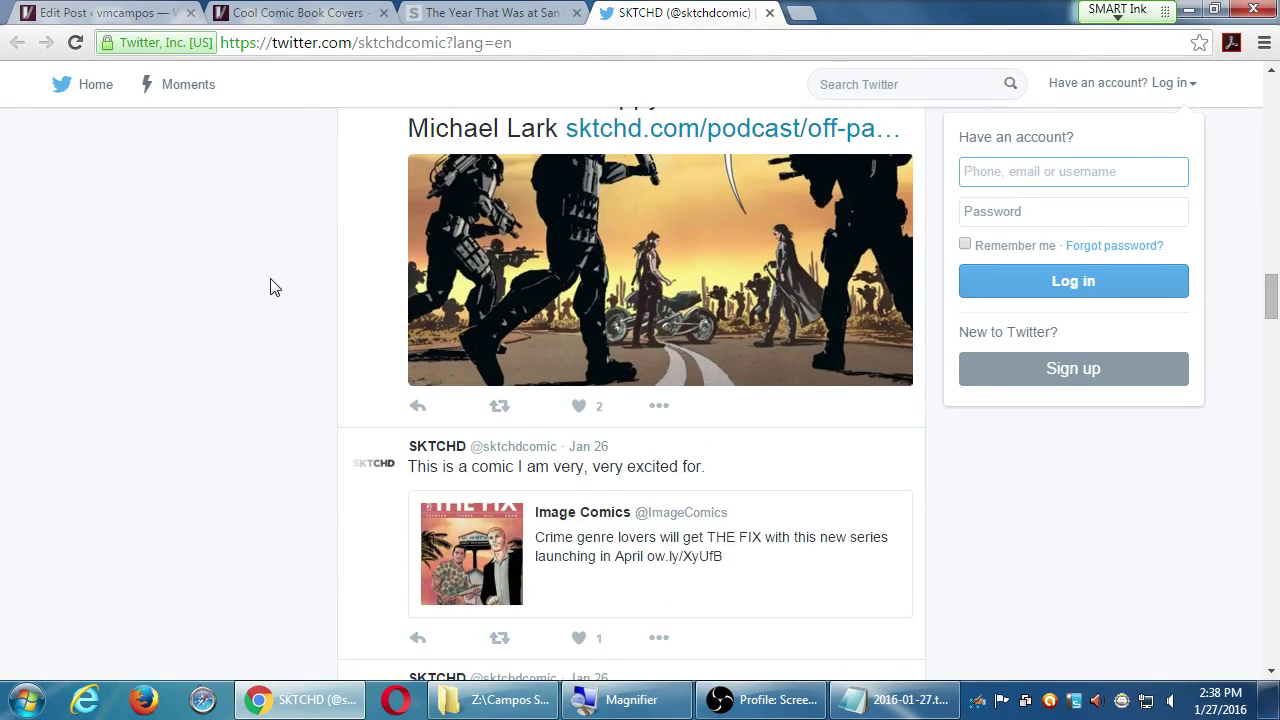
scroll(270, 287, up, 1)
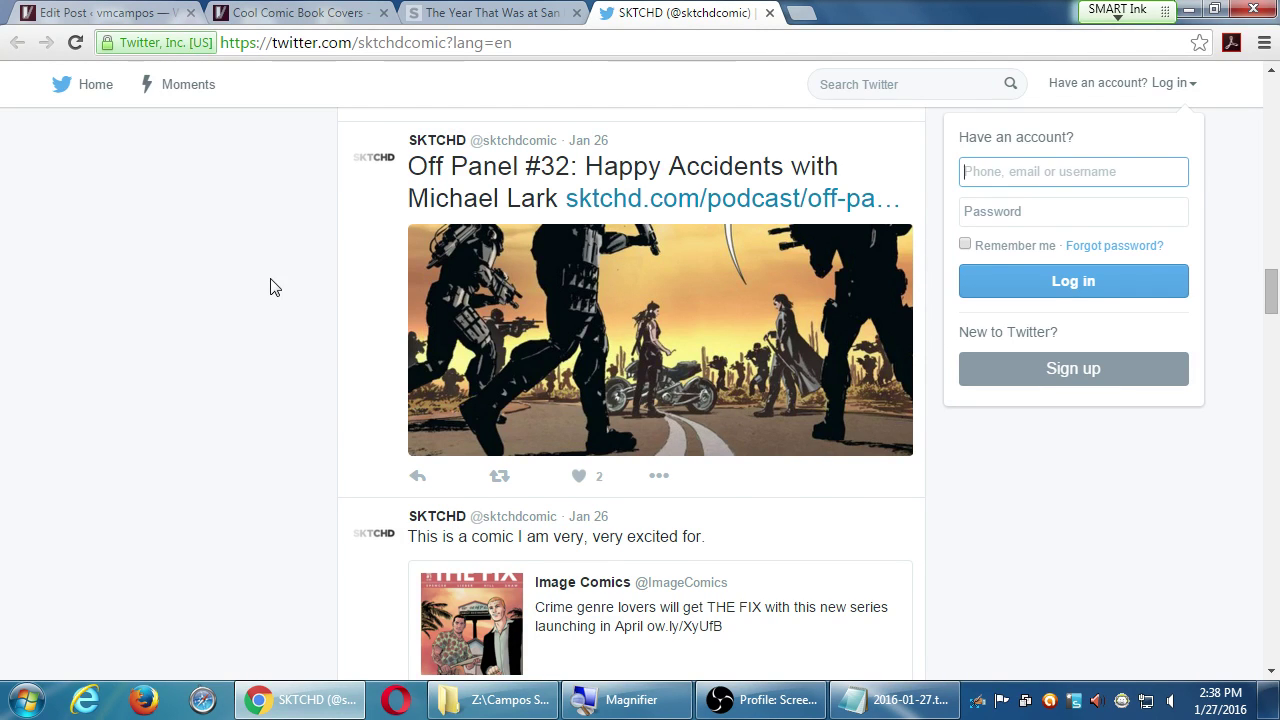
click(579, 476)
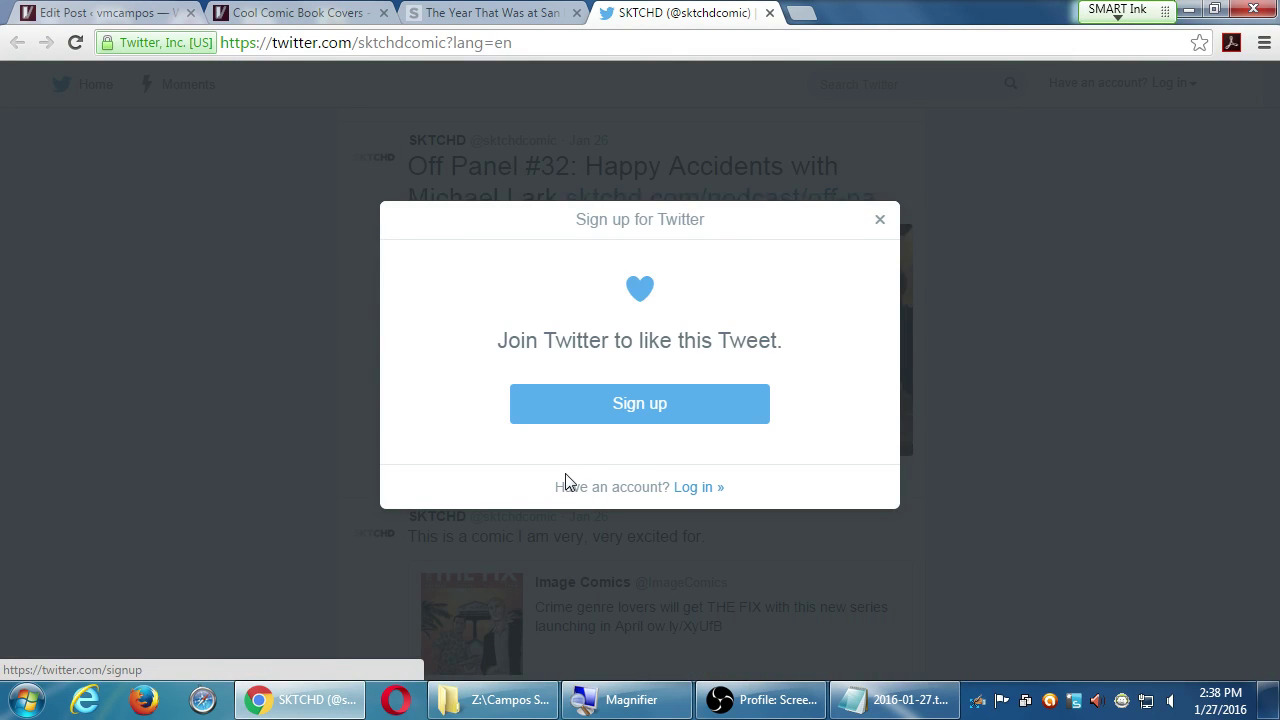
key(Escape)
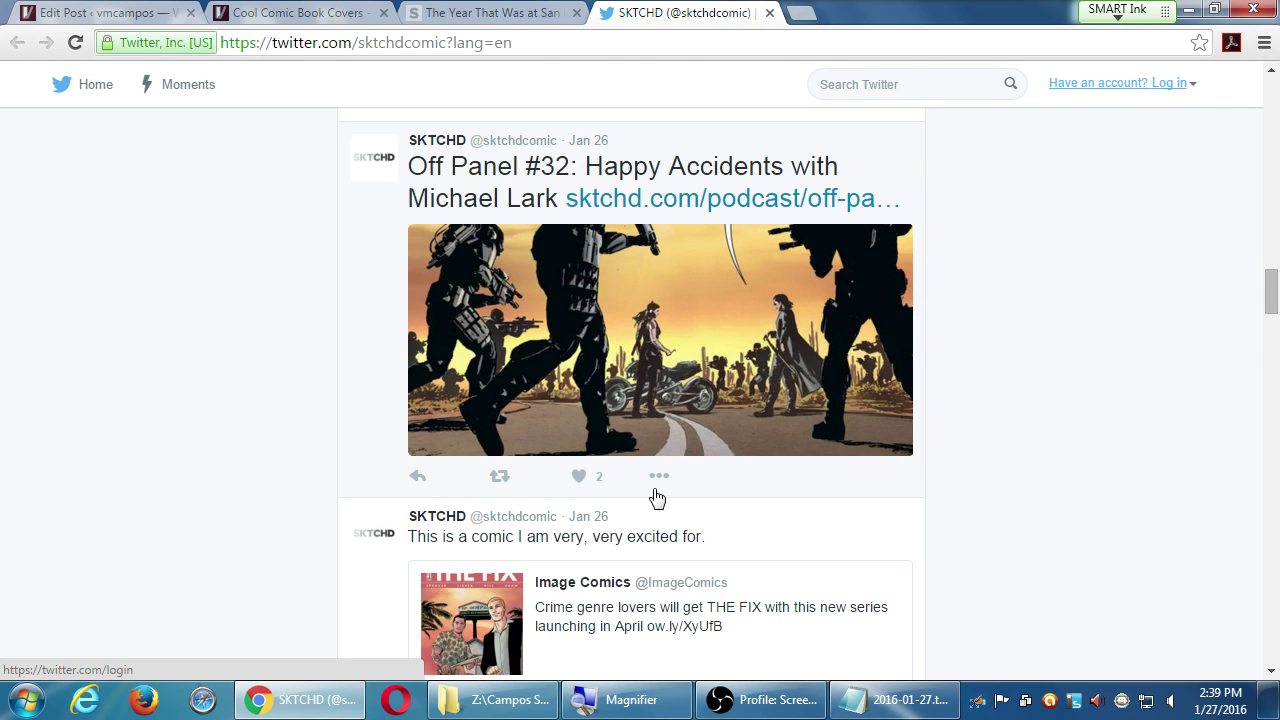
Step: Examine SKTCHD's older tweets down to the #ColoristAppreciationDay retweet and enlarge its colored city night-scene image
scroll(656, 497, down, 5)
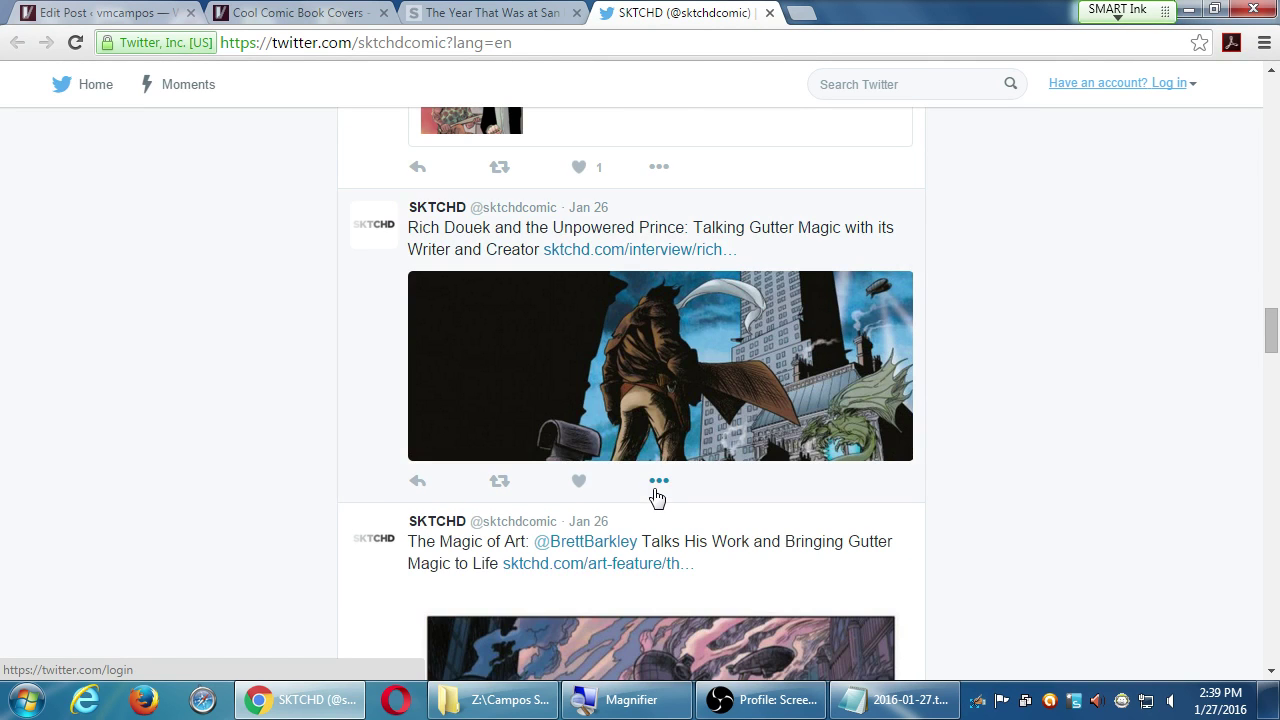
scroll(656, 497, down, 1)
scroll(656, 497, down, 4)
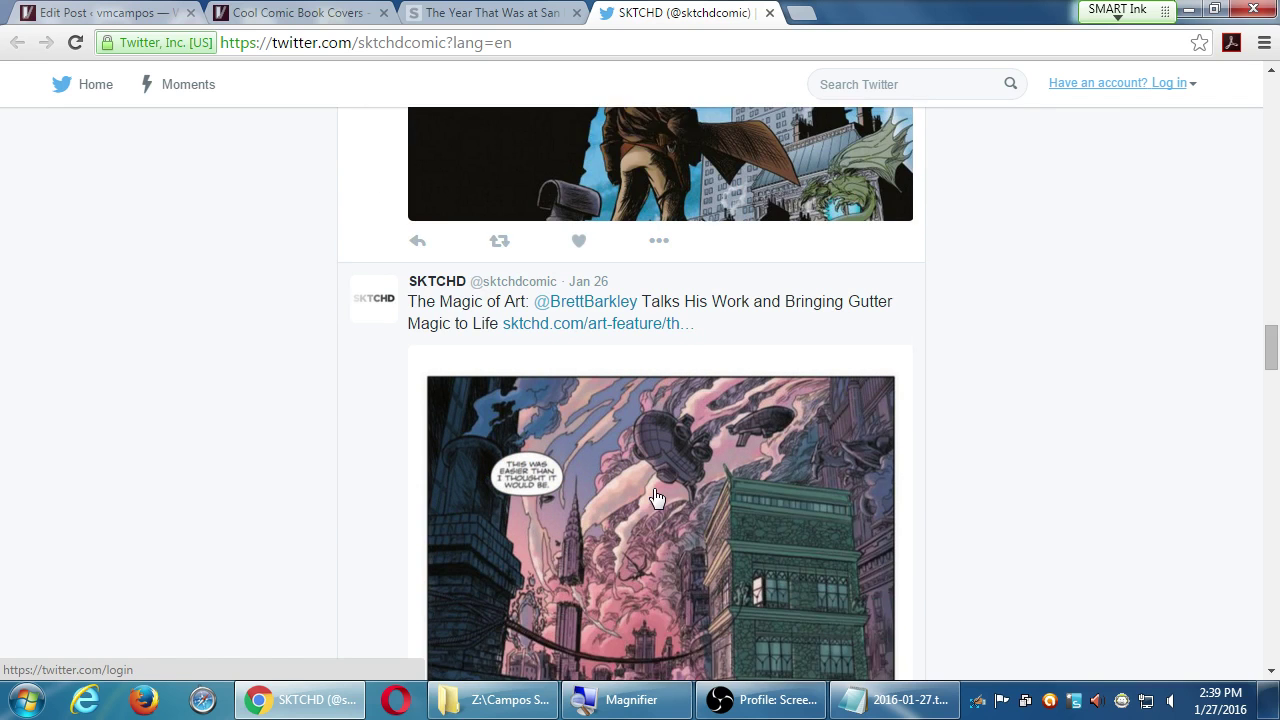
scroll(656, 497, down, 5)
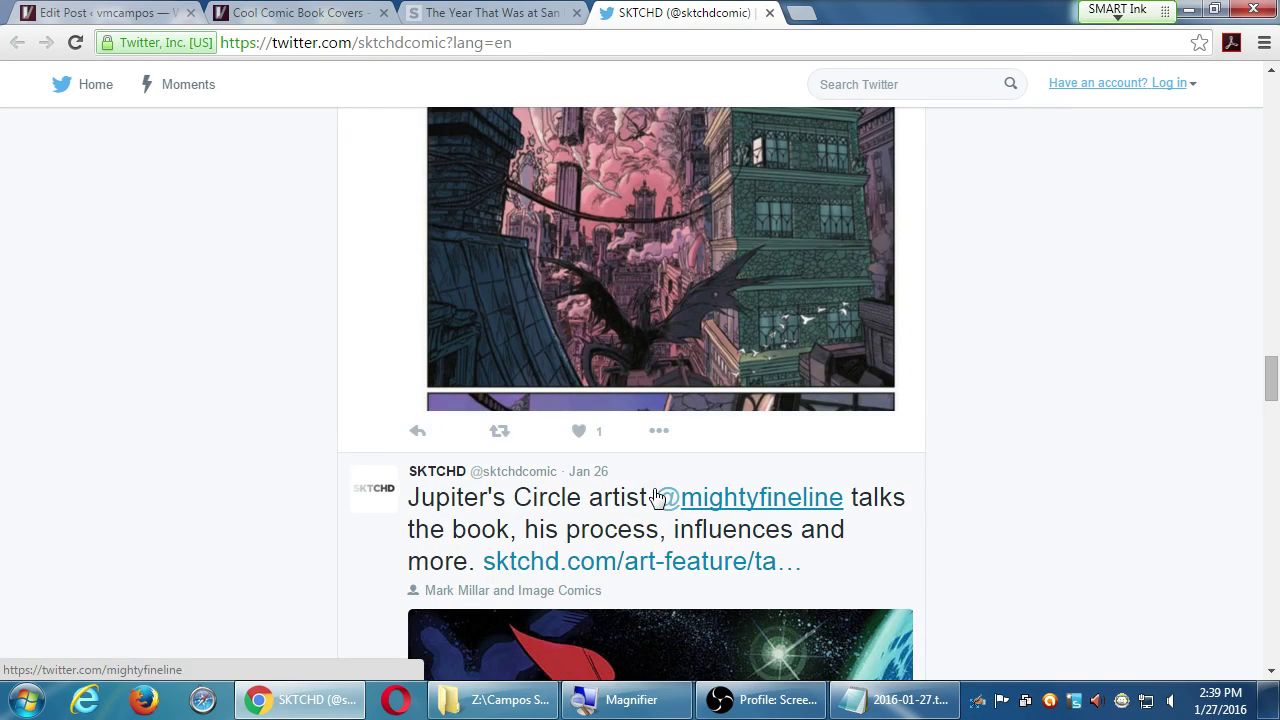
scroll(656, 497, down, 5)
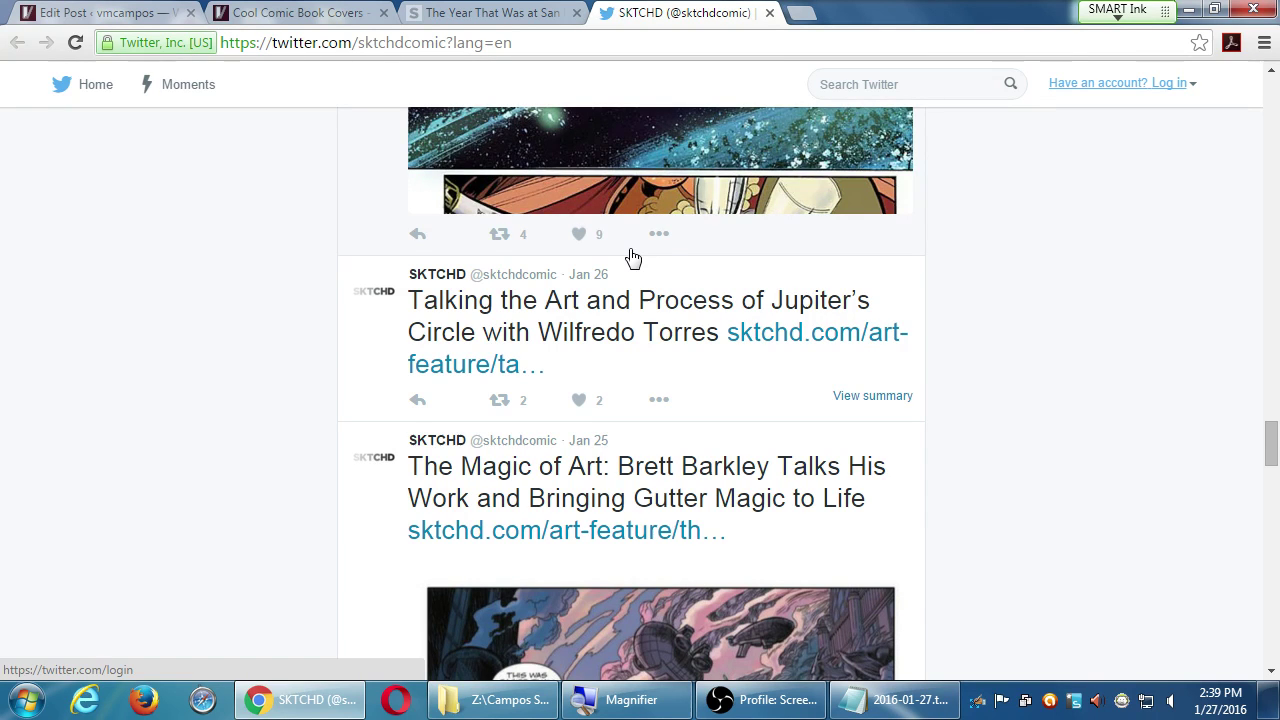
scroll(820, 403, down, 2)
scroll(822, 403, down, 7)
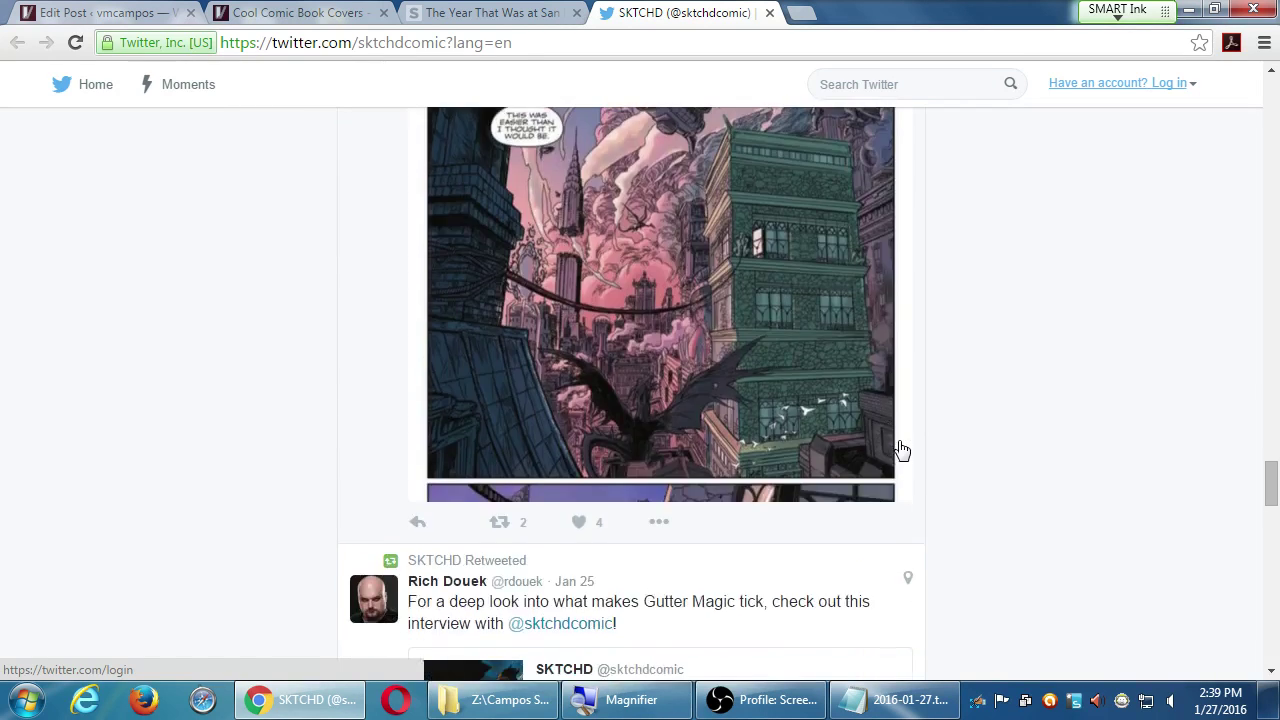
scroll(903, 449, down, 3)
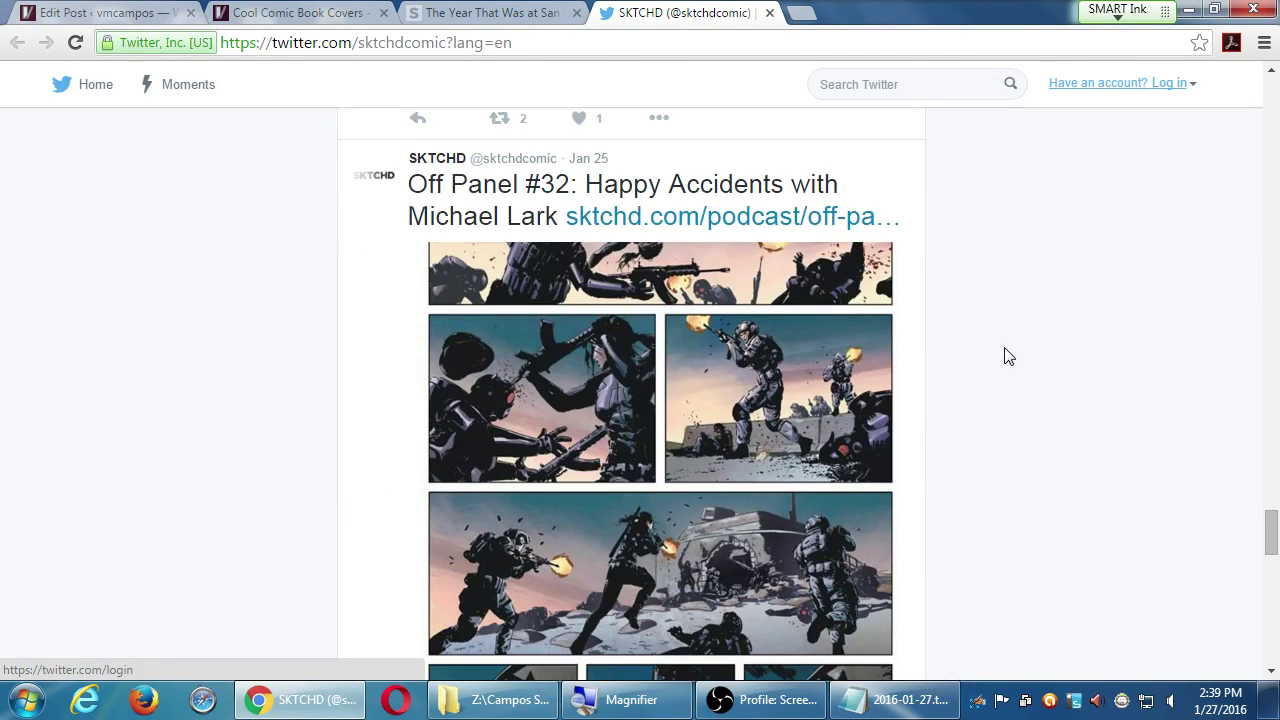
scroll(1008, 357, down, 8)
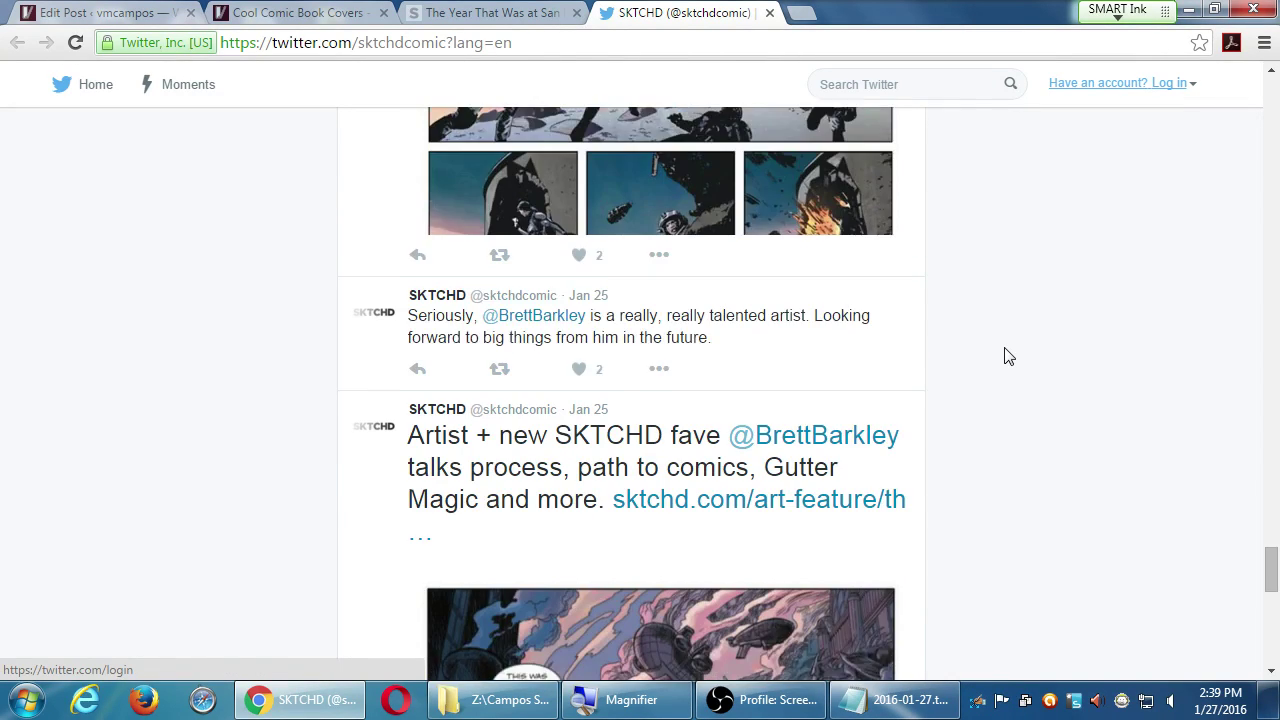
scroll(1008, 357, down, 5)
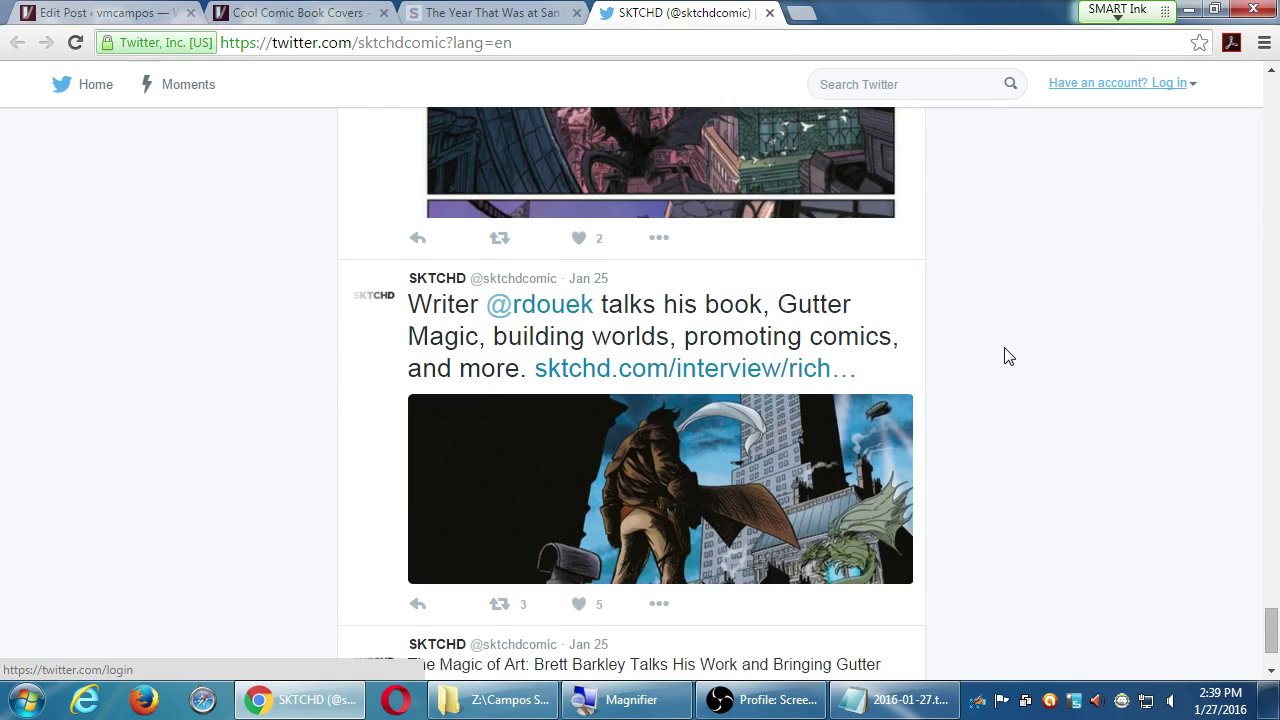
scroll(1008, 357, down, 5)
scroll(1008, 357, down, 3)
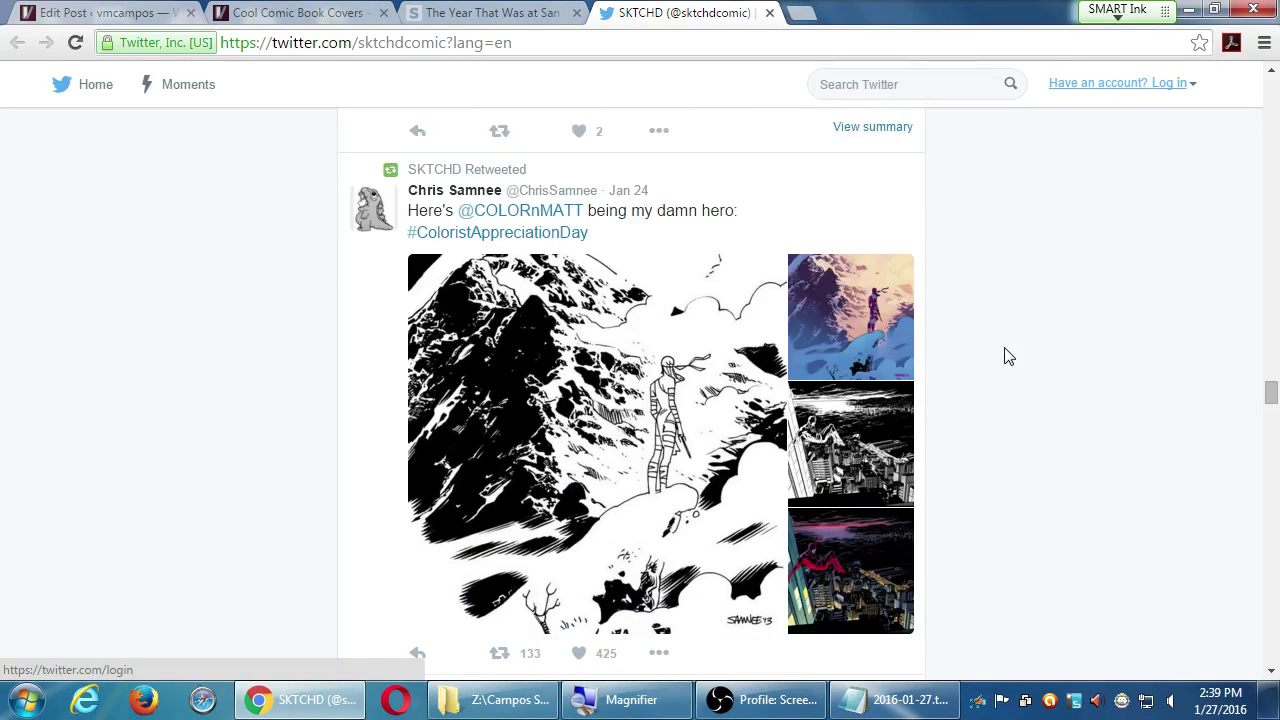
scroll(1008, 357, up, 1)
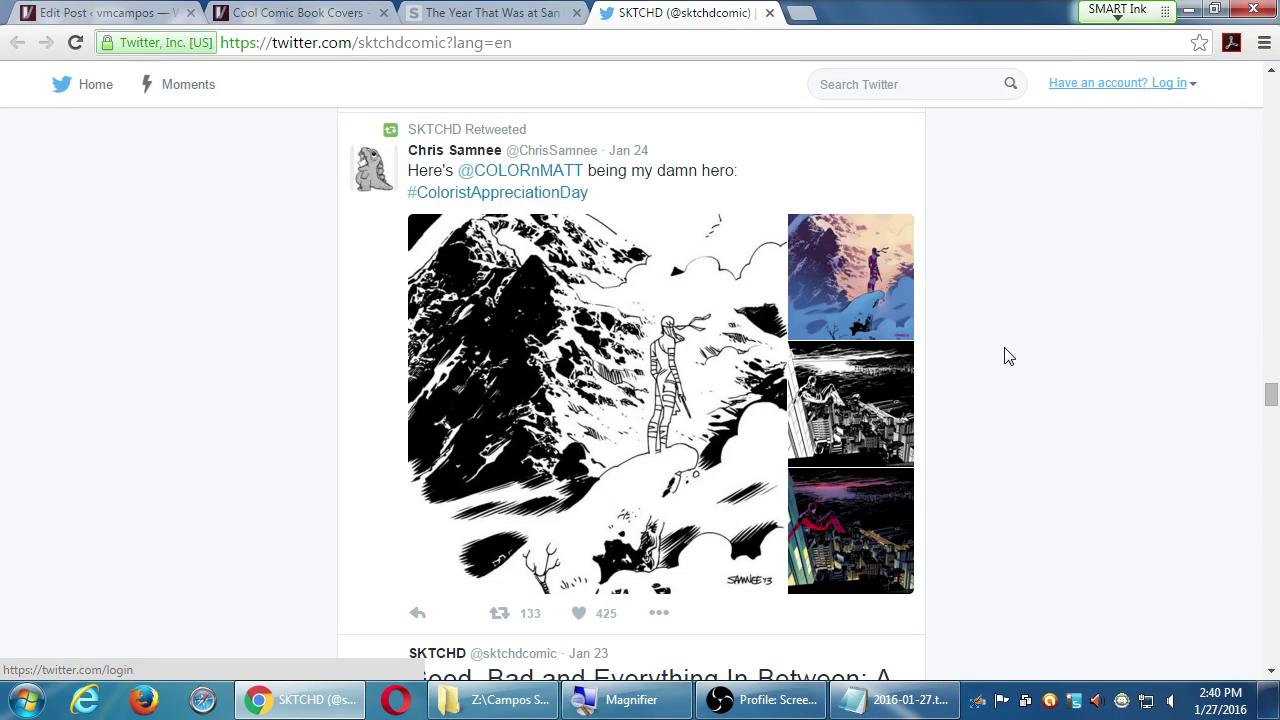
click(838, 495)
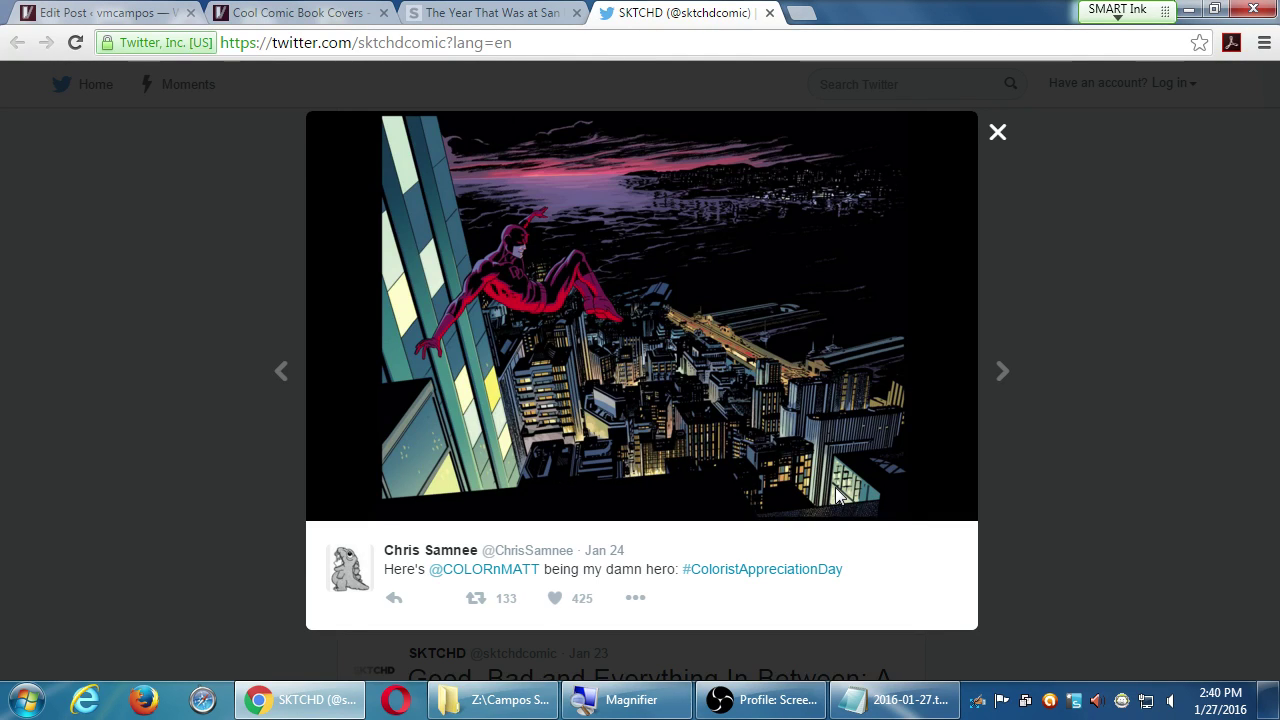
Step: Switch back to the Notepad notes and add the item "4. YouTube" below "3. Social Media"
click(860, 700)
scroll(876, 578, down, 1)
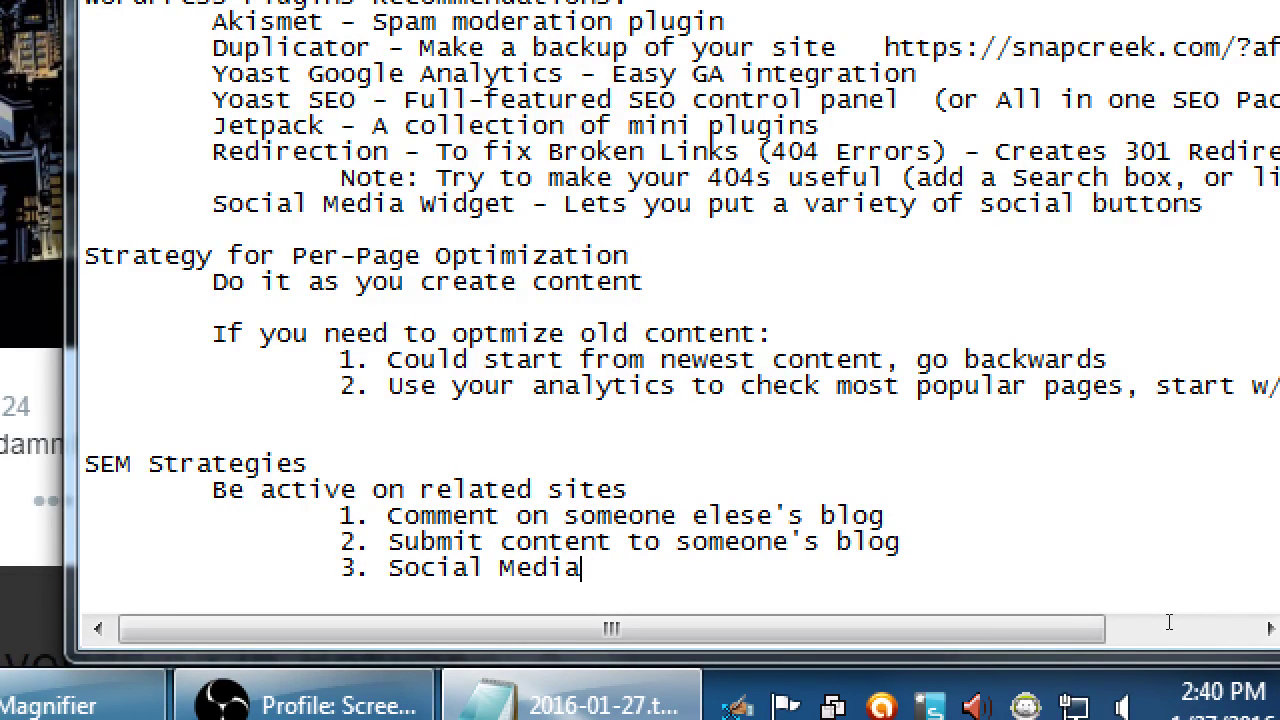
key(Return)
key(Tab)
key(Tab)
text(4. YouTube)
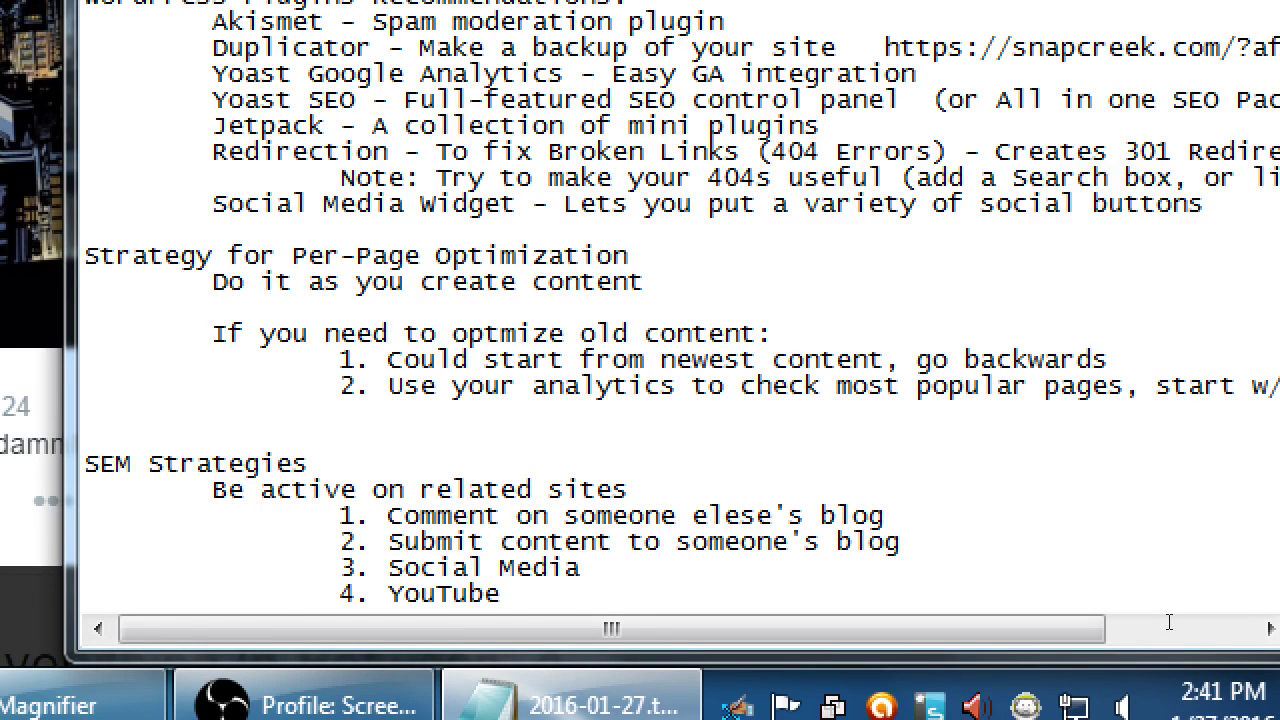
Step: Add the indented sub-item "a. Create content" under the YouTube item
key(Return)
key(Tab)
key(Tab)
key(Tab)
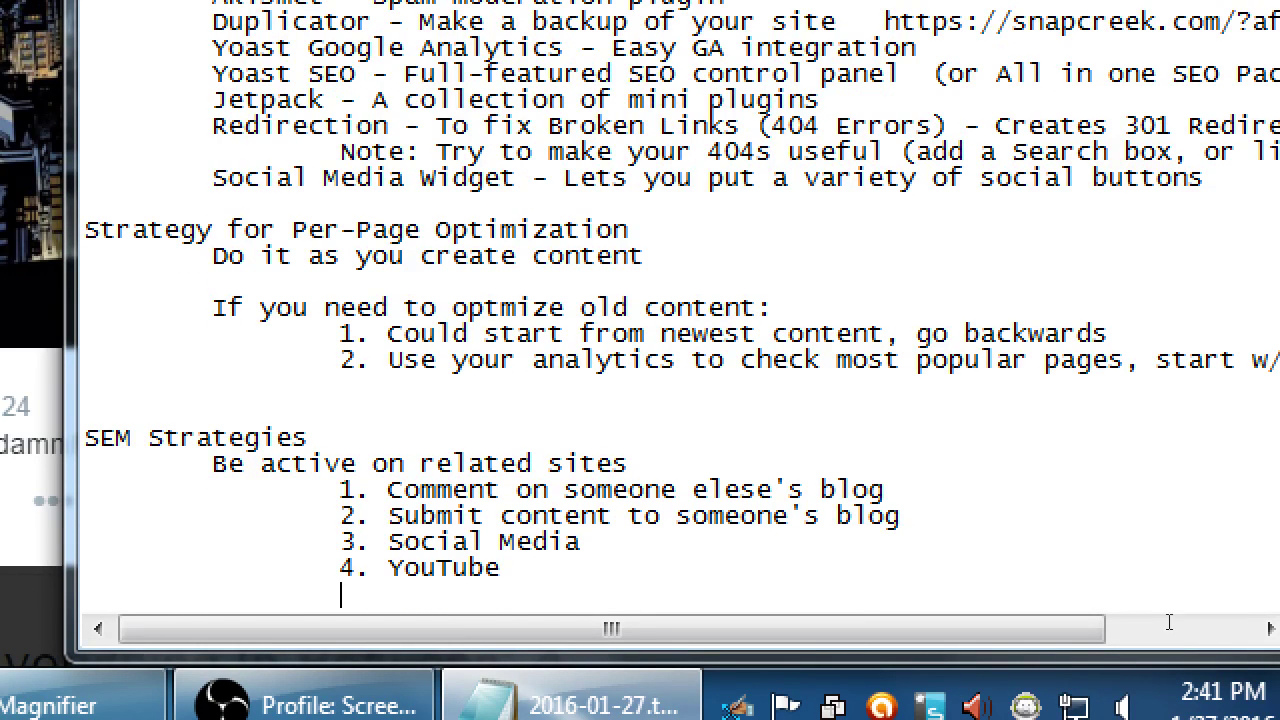
text(a. Create content)
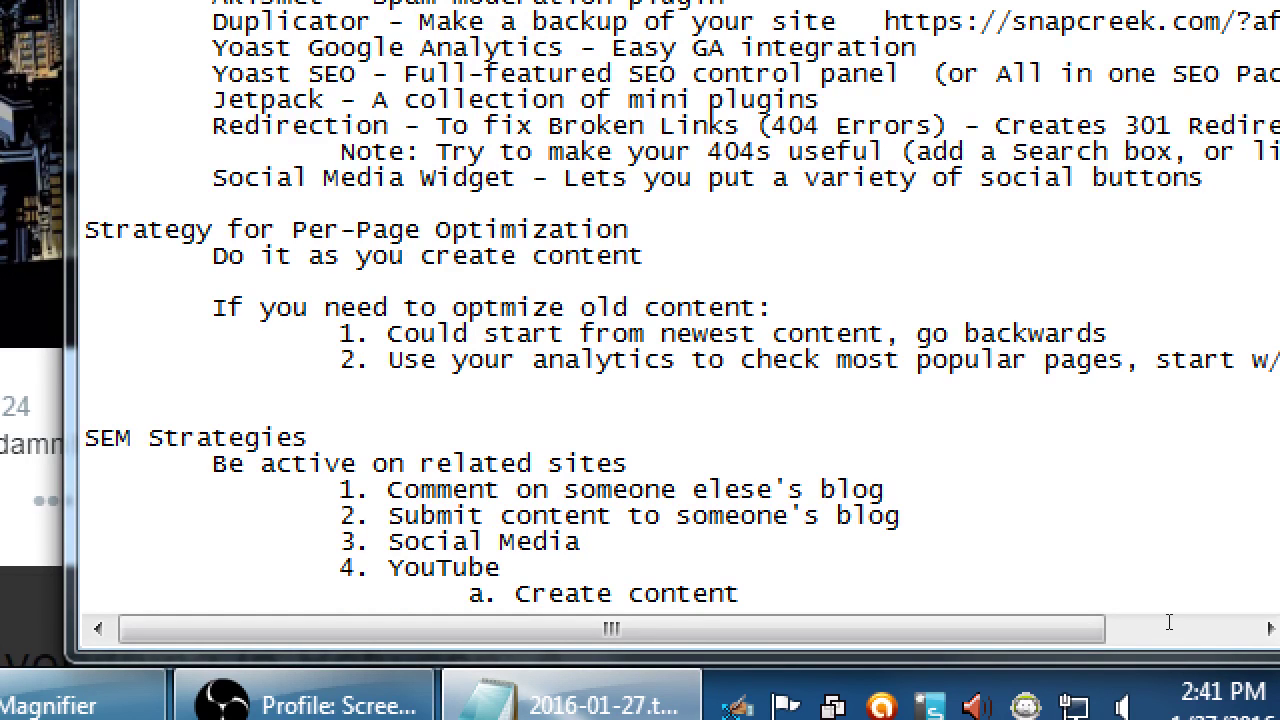
Step: Add the sub-item "b. Comment on YouTube" below "a. Create content" in the SEM Strategies notes
key(Tab)
key(BackSpace)
key(Return)
key(Tab)
key(Tab)
key(Tab)
text(b.)
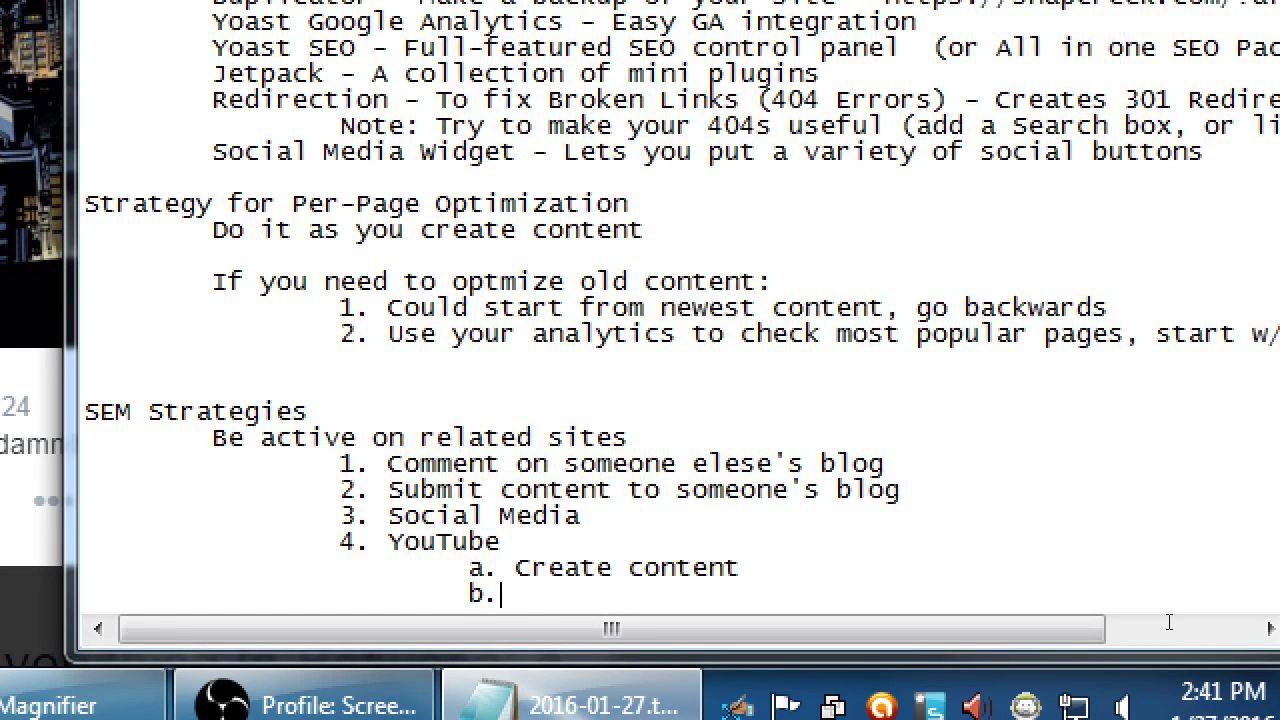
text( Comment on You)
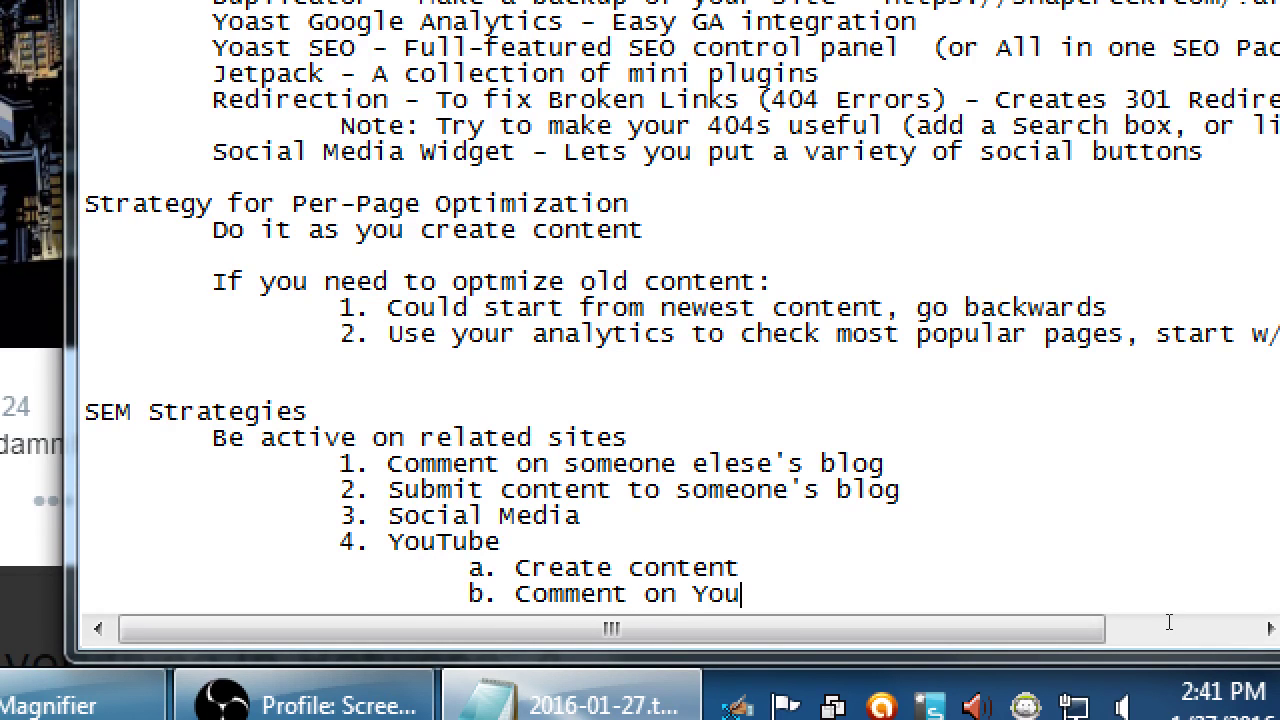
text(Tube)
Step: Extend the "a. Create content" sub-item with "- w/ Good Audio & Good Video"
key(Up)
text(- G)
key(BackSpace)
text(w)
key(BackSpace)
text(/ Goo)
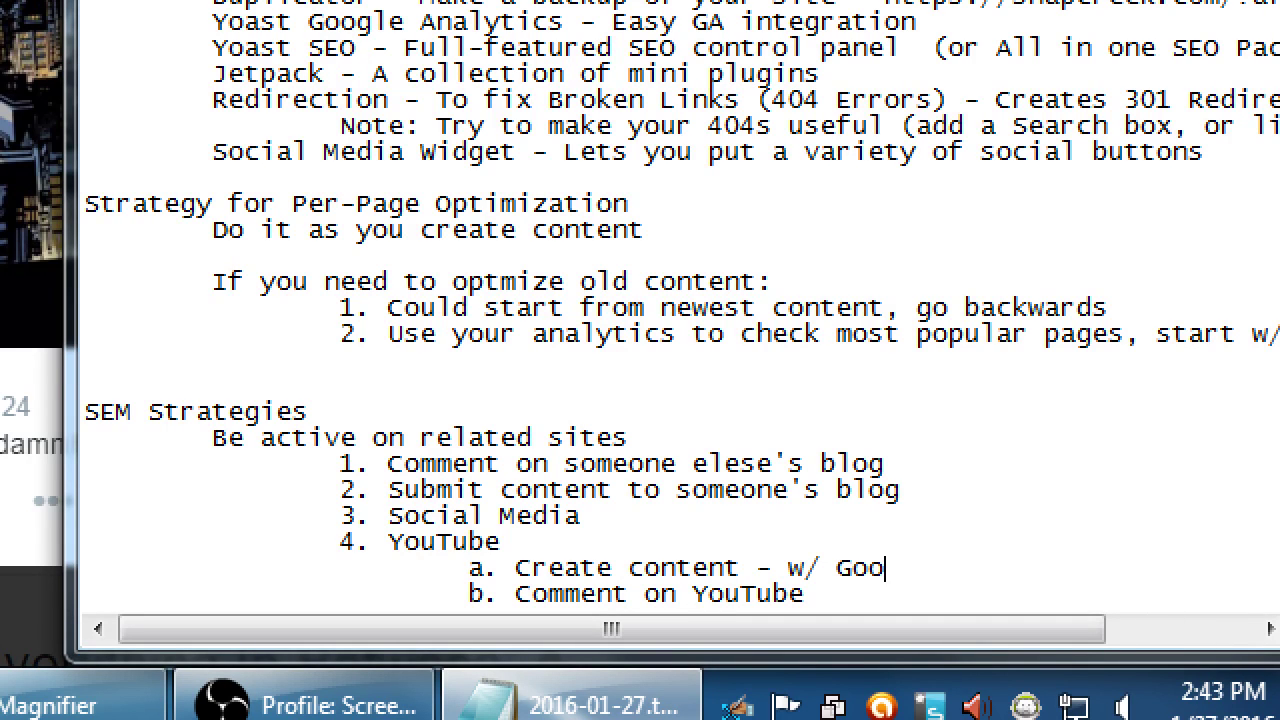
text(d Audio & Good)
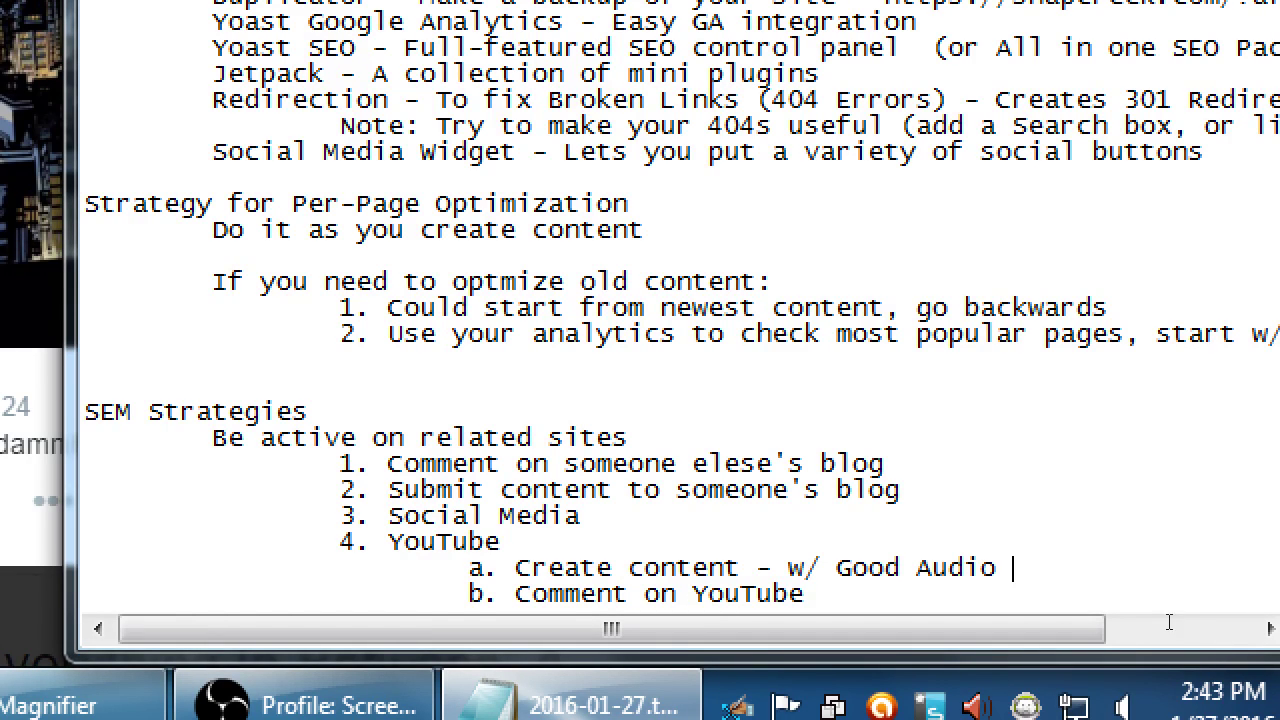
text( Video)
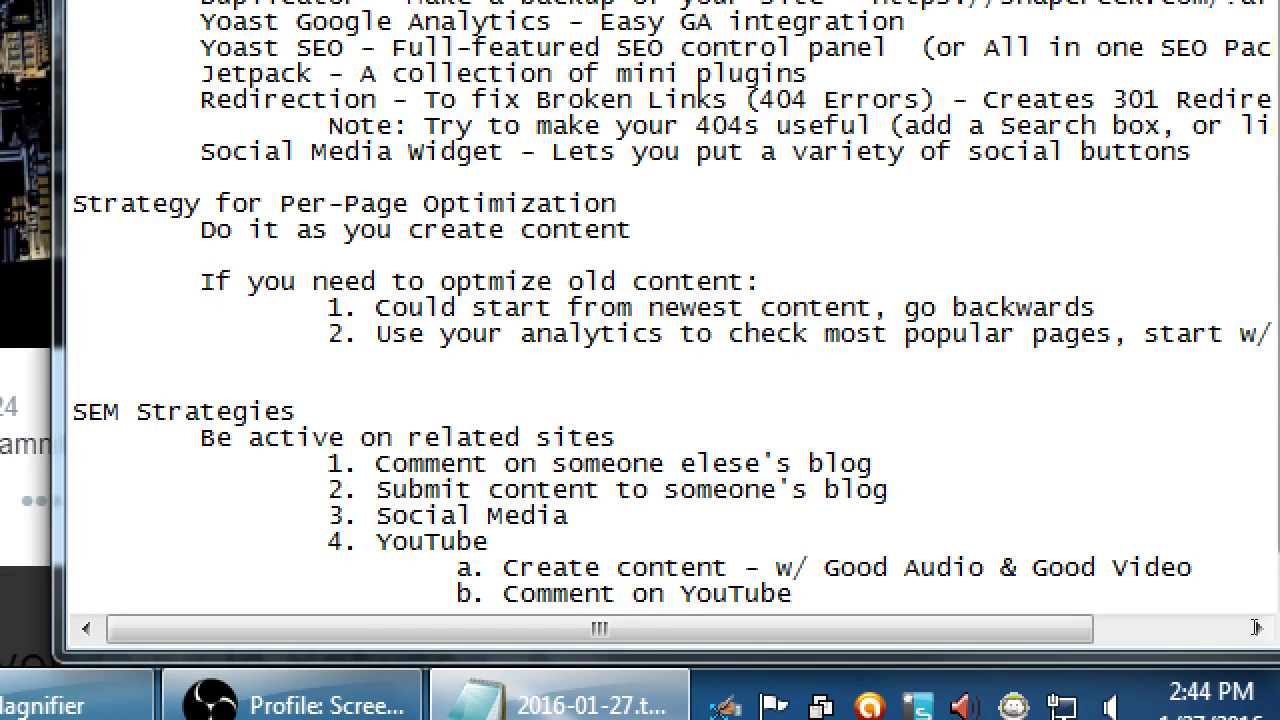
Step: Switch to Chrome, close the enlarged tweet image and open youtube.com/pmdinteractive in a new tab
key(super+minus)
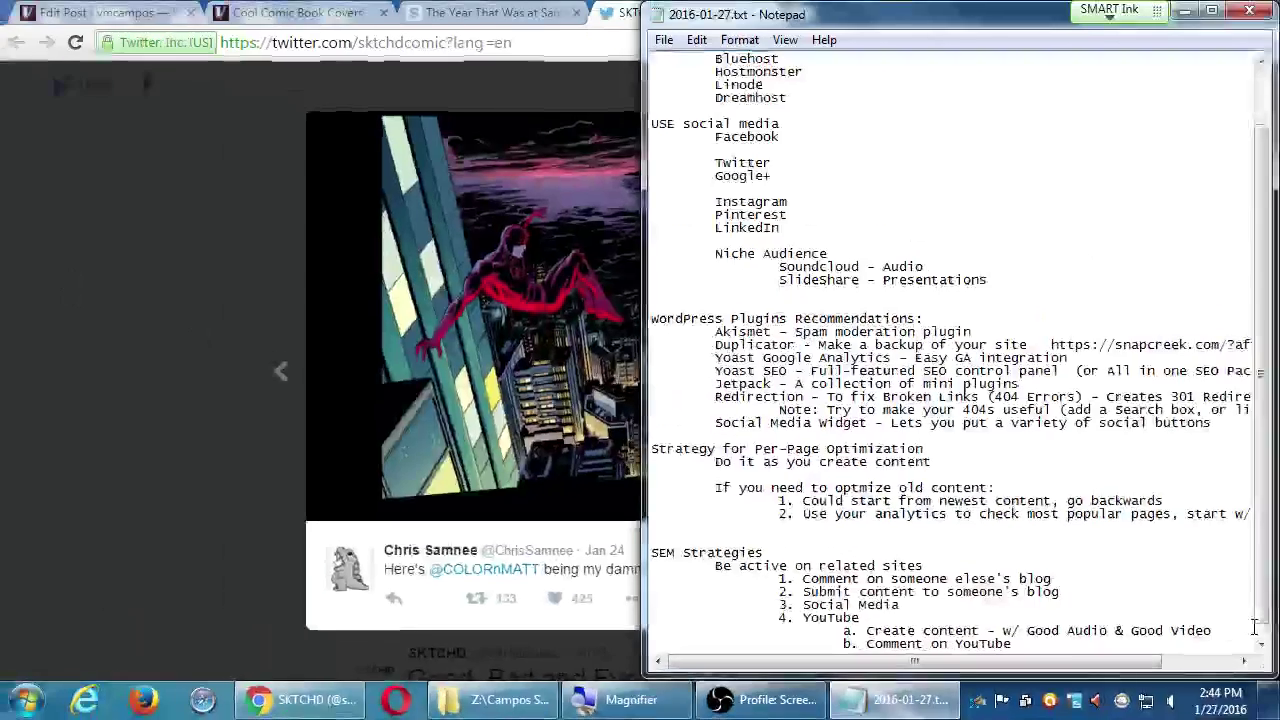
click(217, 194)
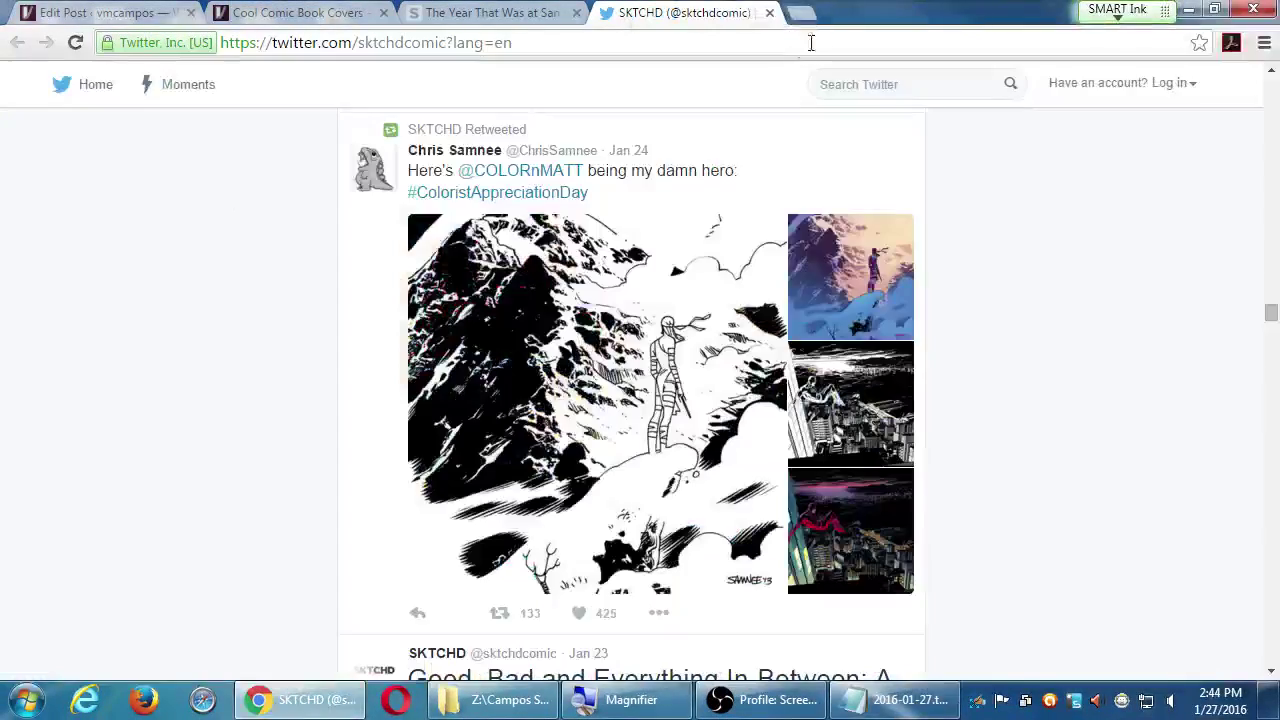
click(797, 15)
text(y)
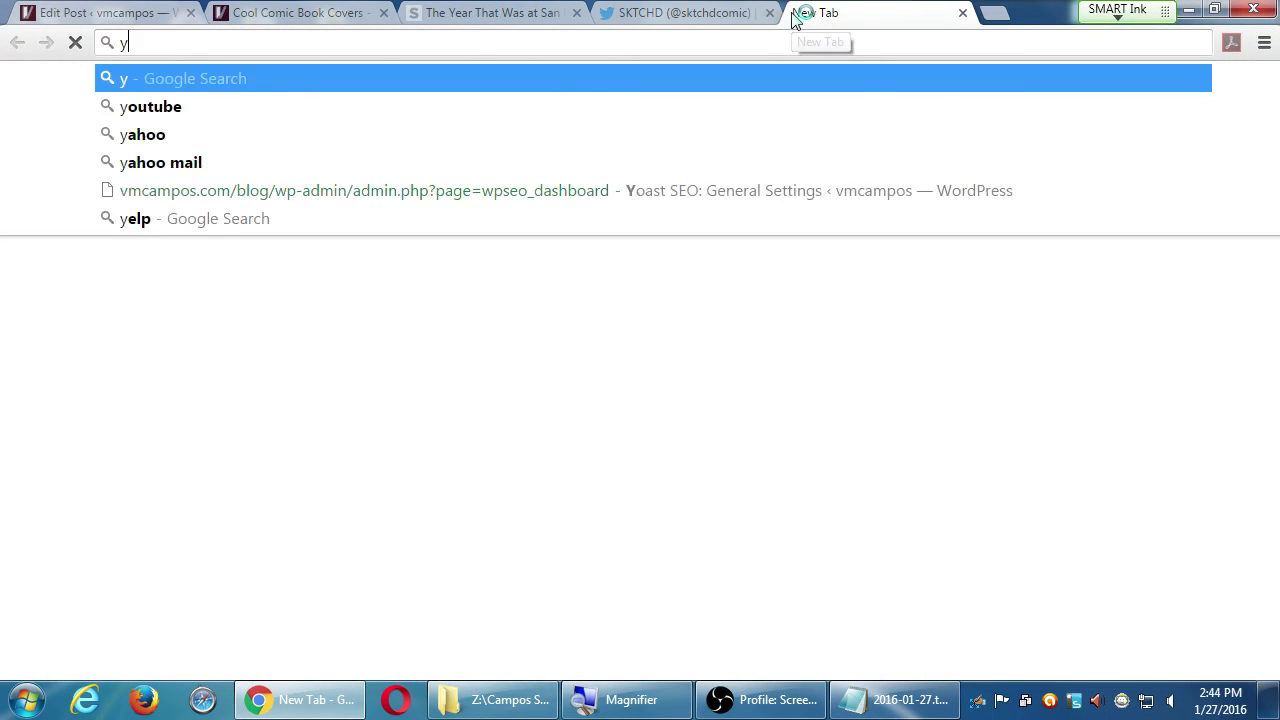
text(outube)
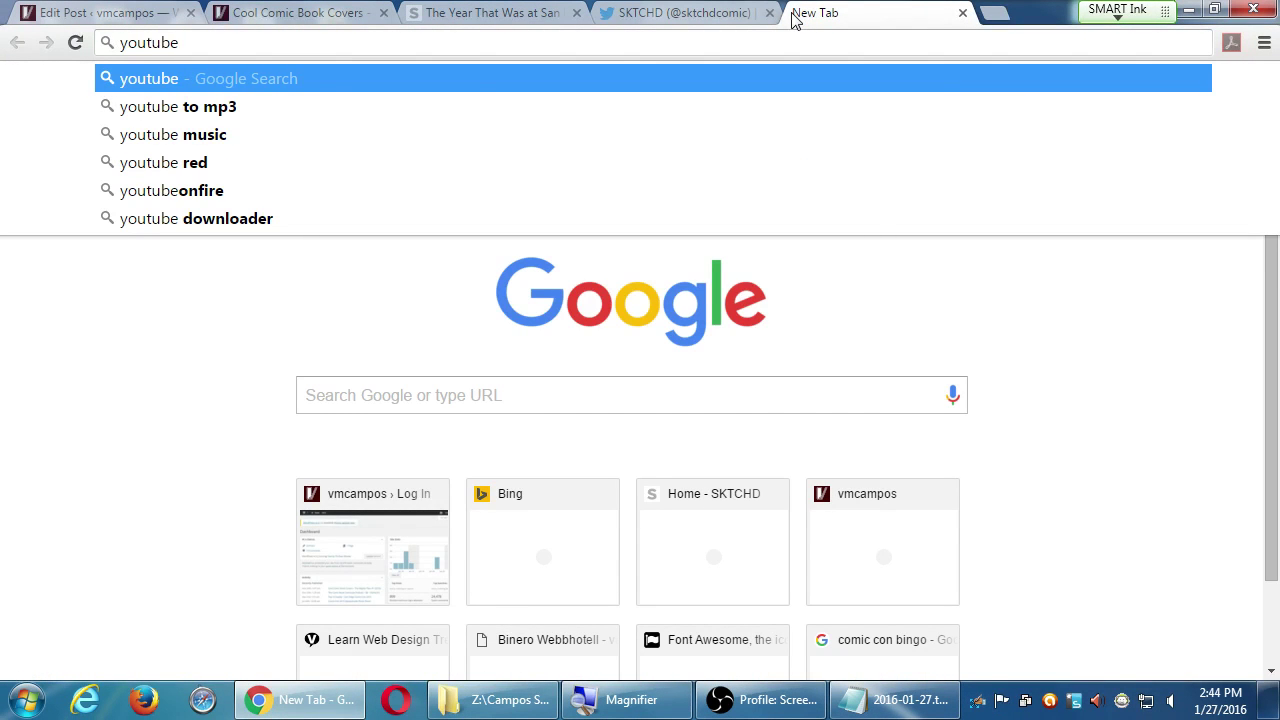
text(.com/pm)
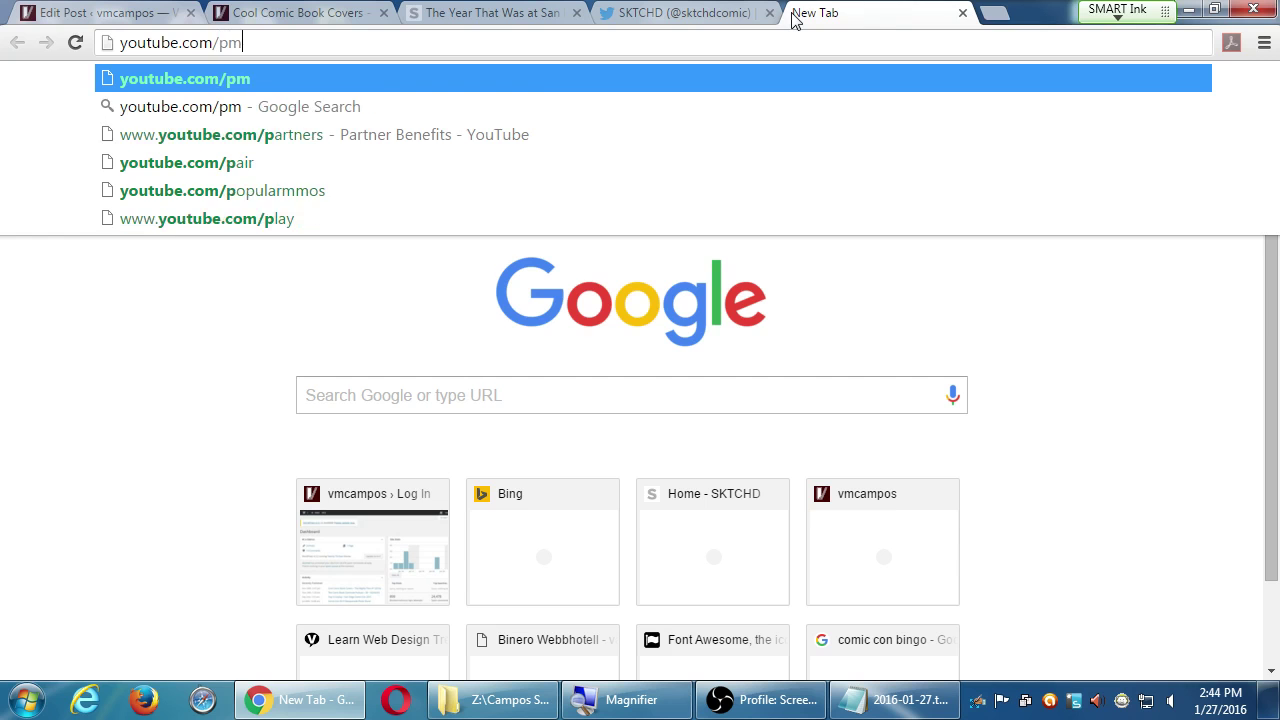
text(dinteractive)
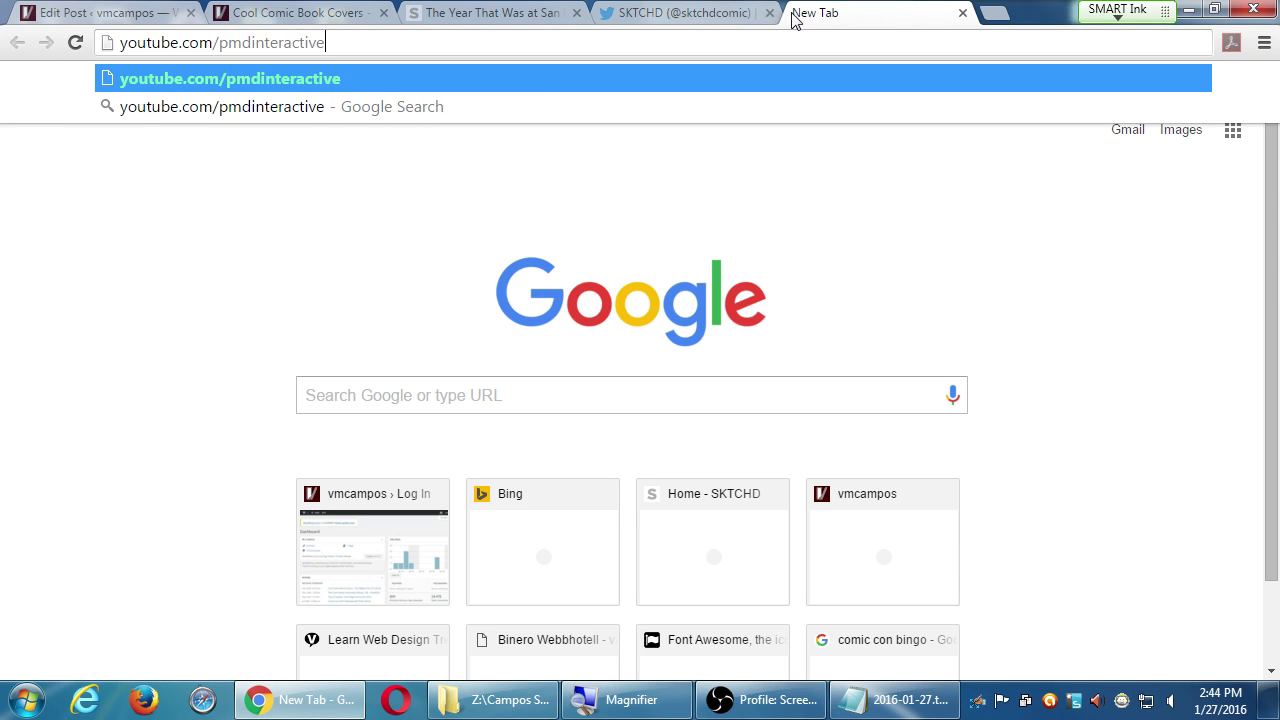
key(Return)
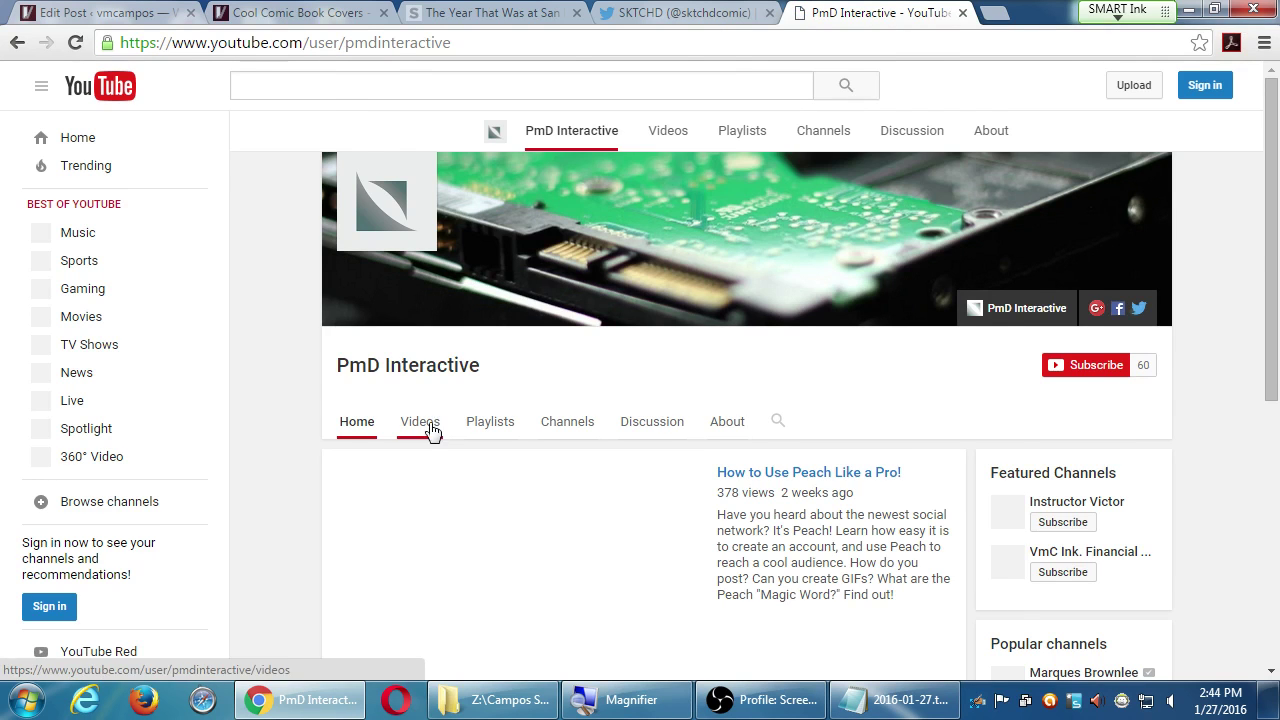
Step: Open the PmD Interactive channel's list of videos and look through its uploads and view counts
click(420, 381)
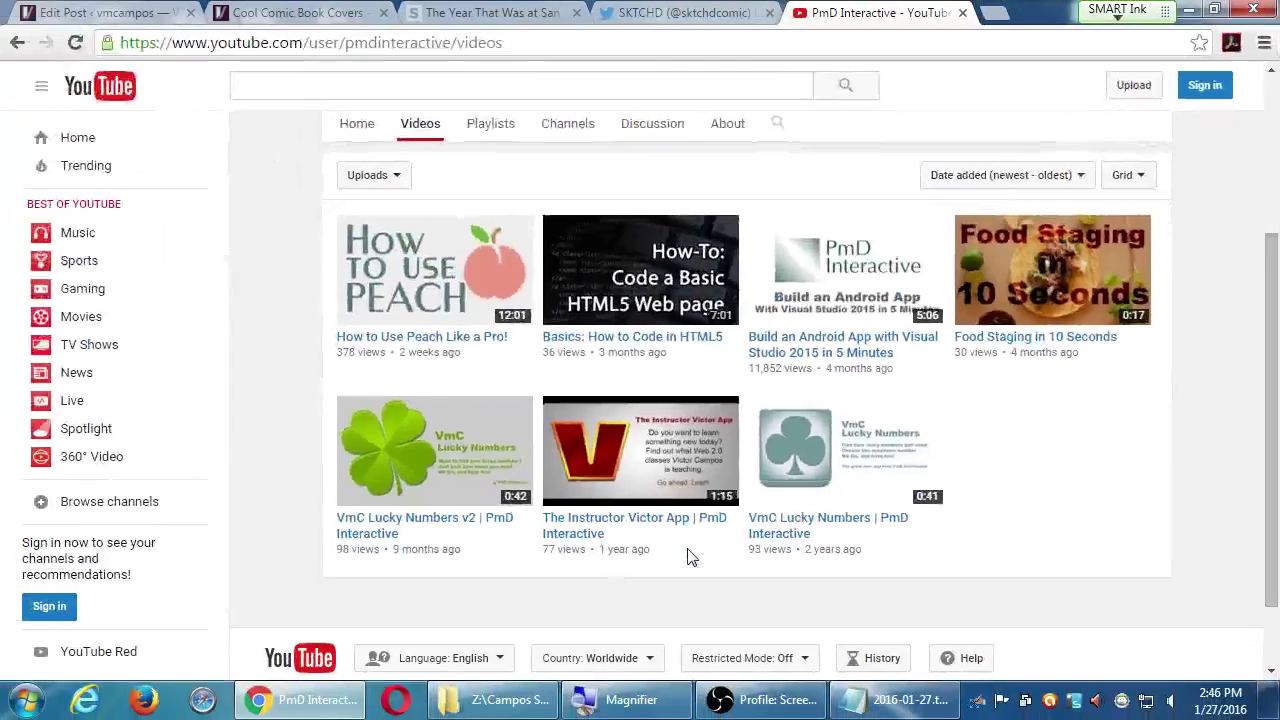
scroll(1129, 514, up, 2)
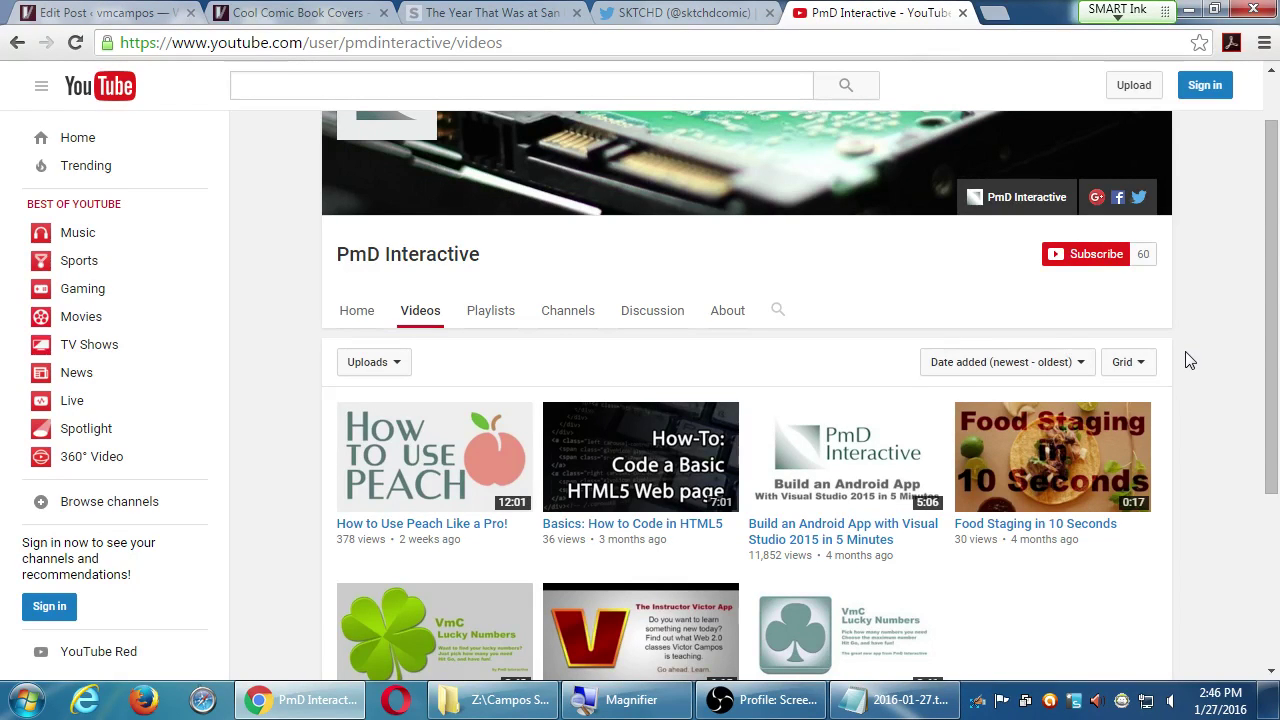
scroll(1188, 362, down, 1)
scroll(1188, 362, down, 1)
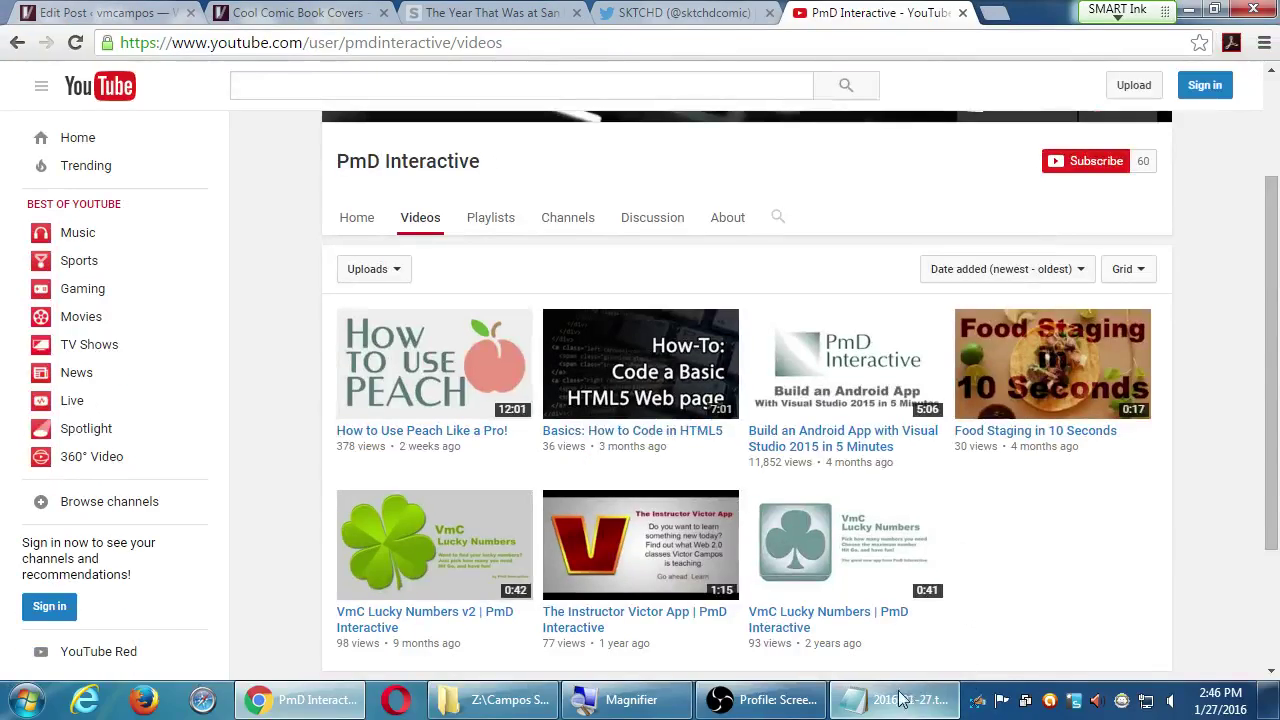
Step: Highlight the "Comment on YouTube" item in the Notepad notes, and search YouTube in Chrome for "peach social network"
click(900, 700)
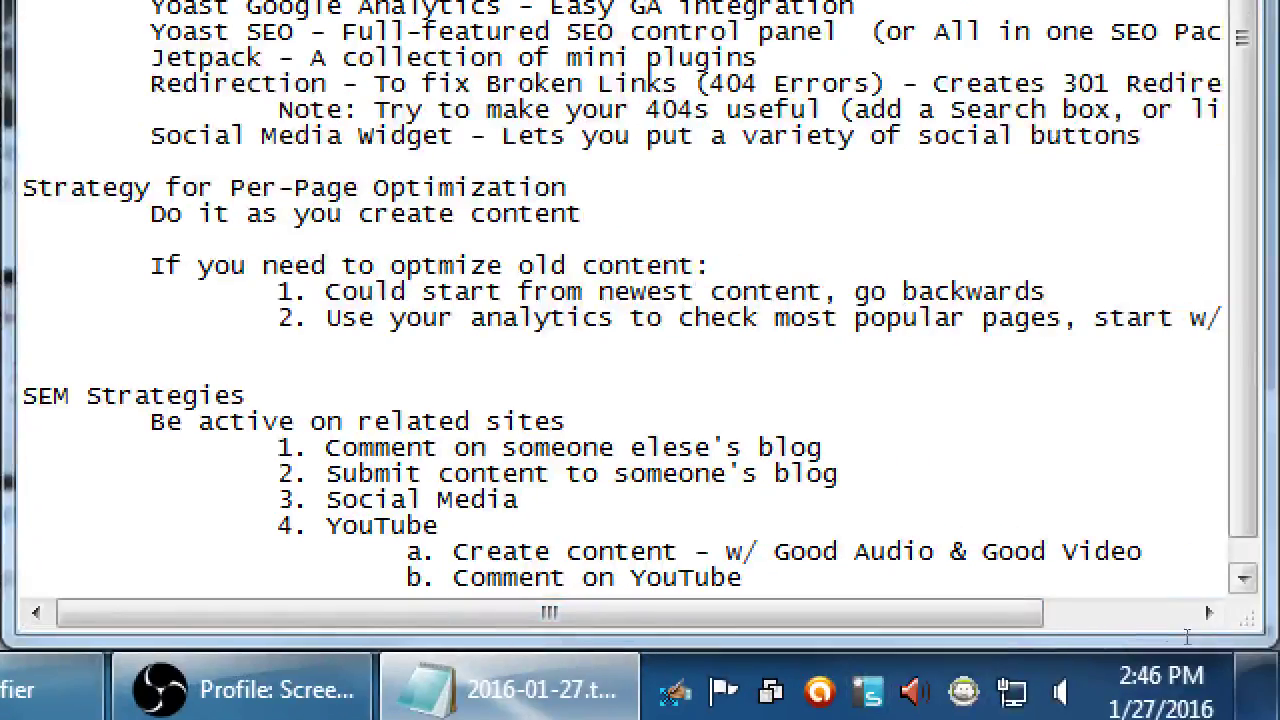
drag(486, 578, 664, 578)
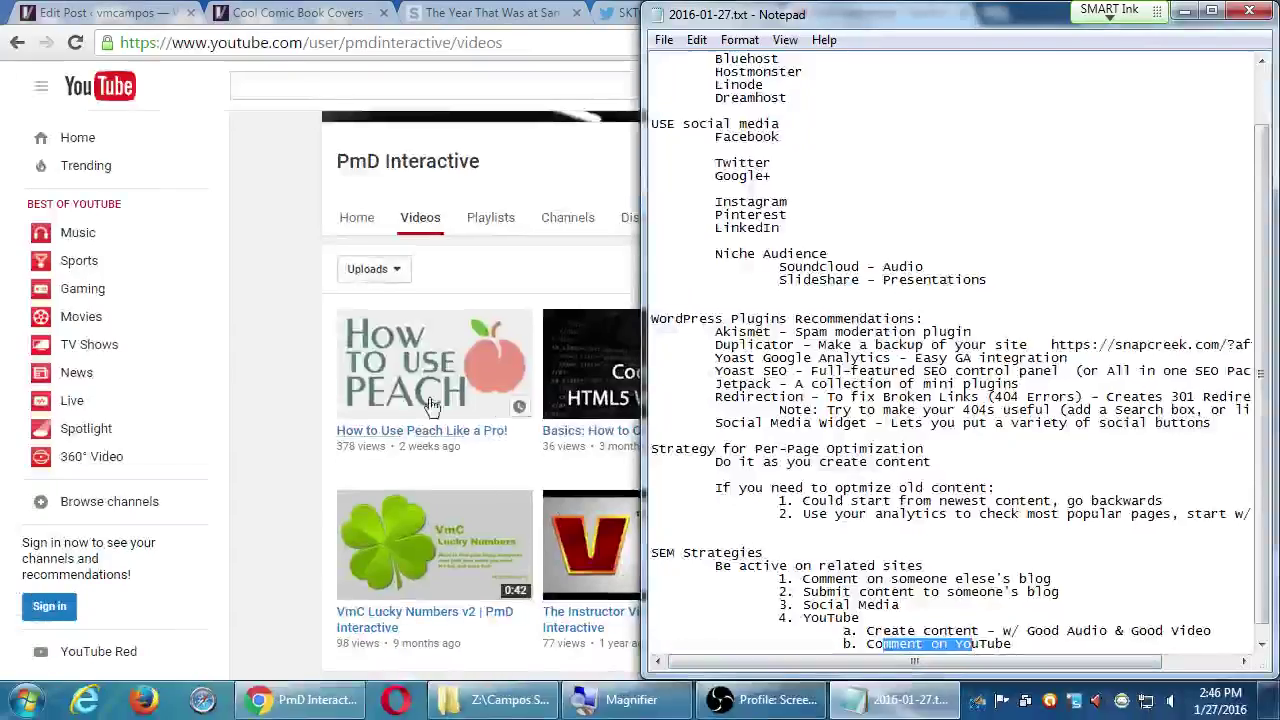
click(310, 310)
click(375, 85)
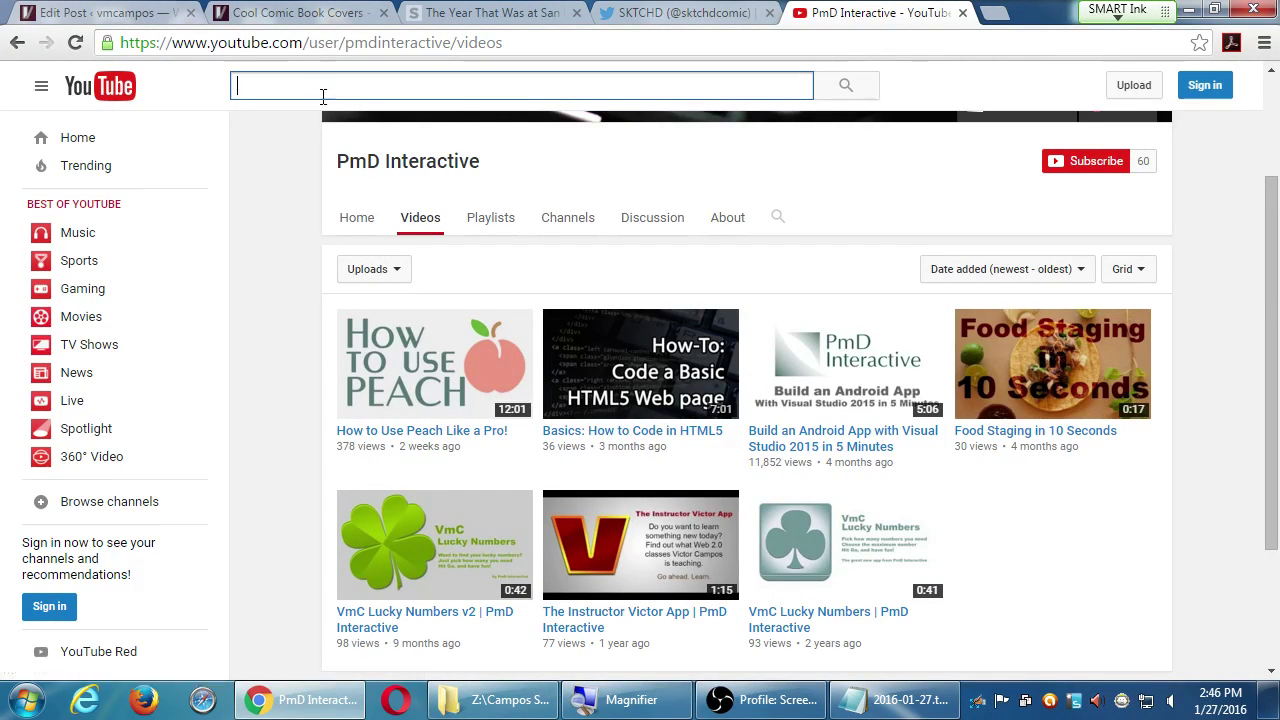
text(peach social)
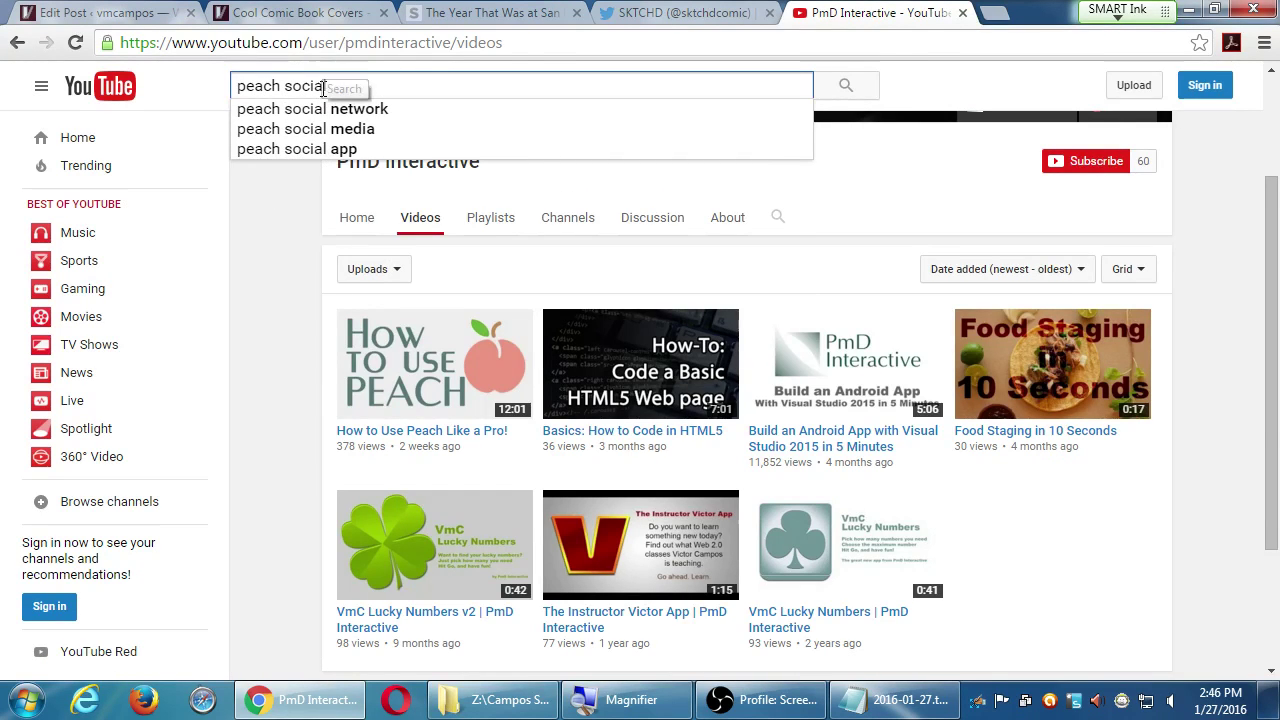
key(Down)
key(Return)
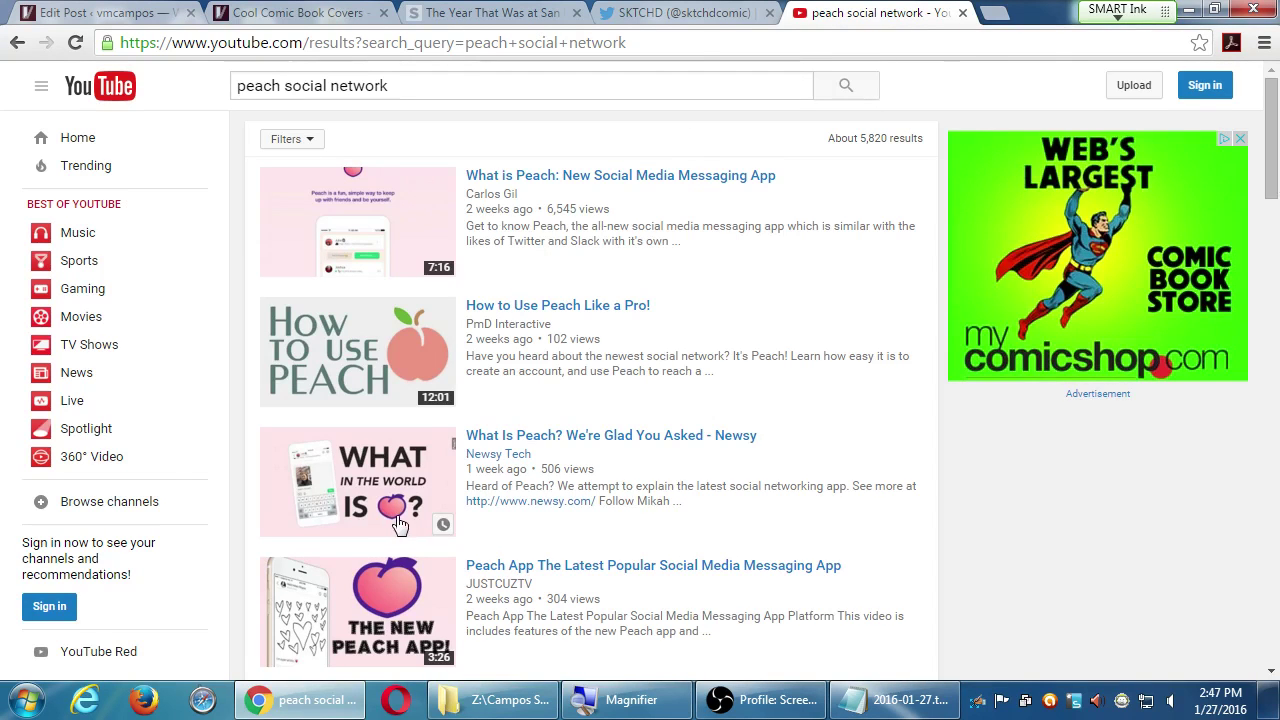
Step: Compare the Peach videos in the search results with the PmD Interactive one, and return to that channel's video list
mouse_move(476, 460)
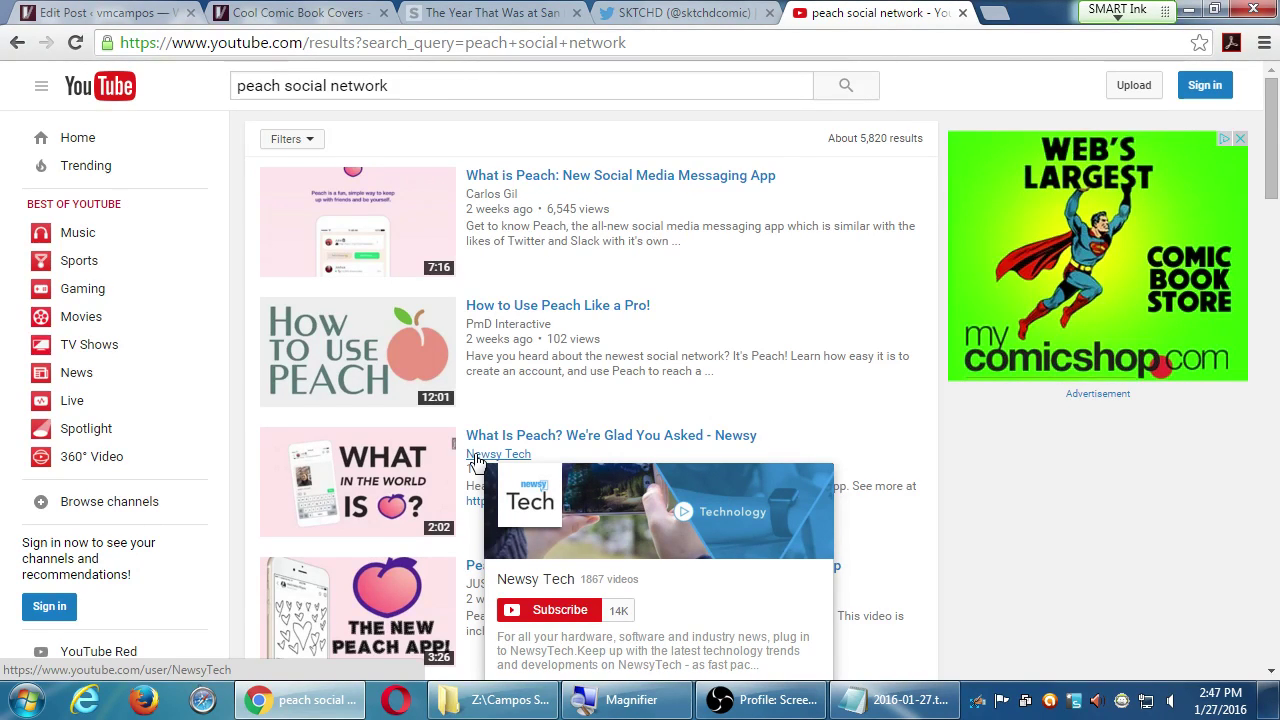
click(480, 333)
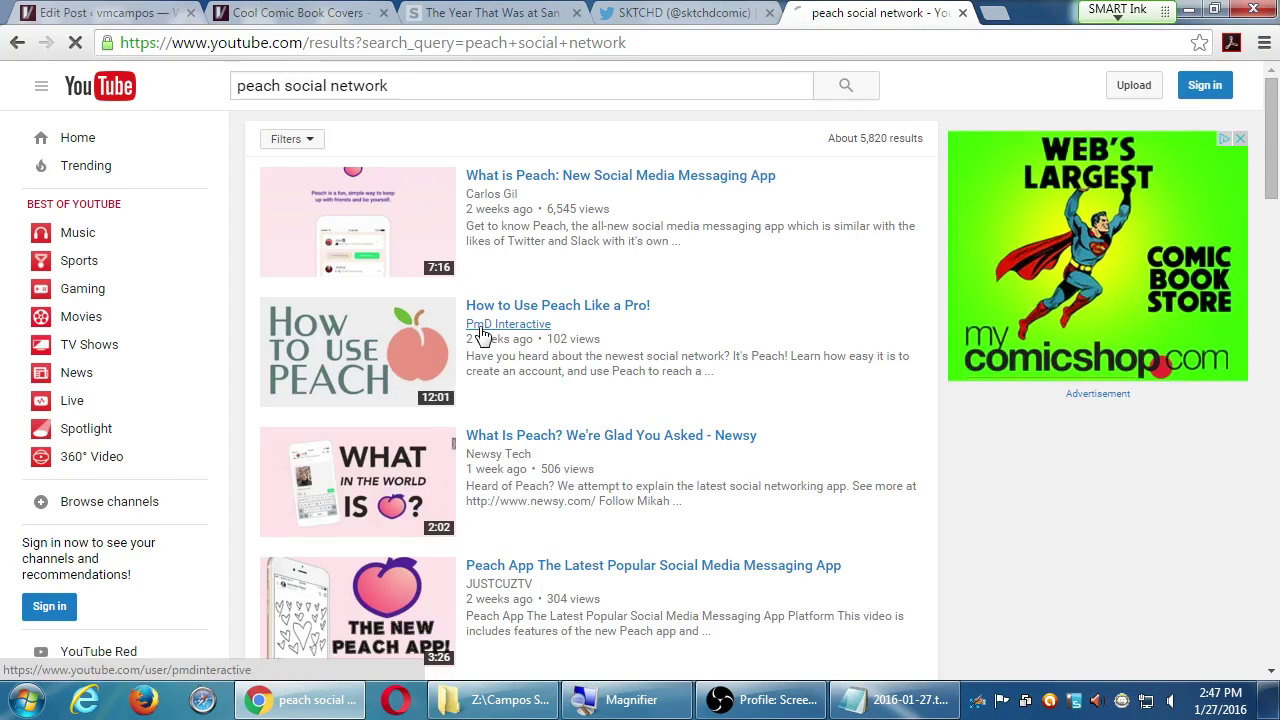
mouse_move(480, 333)
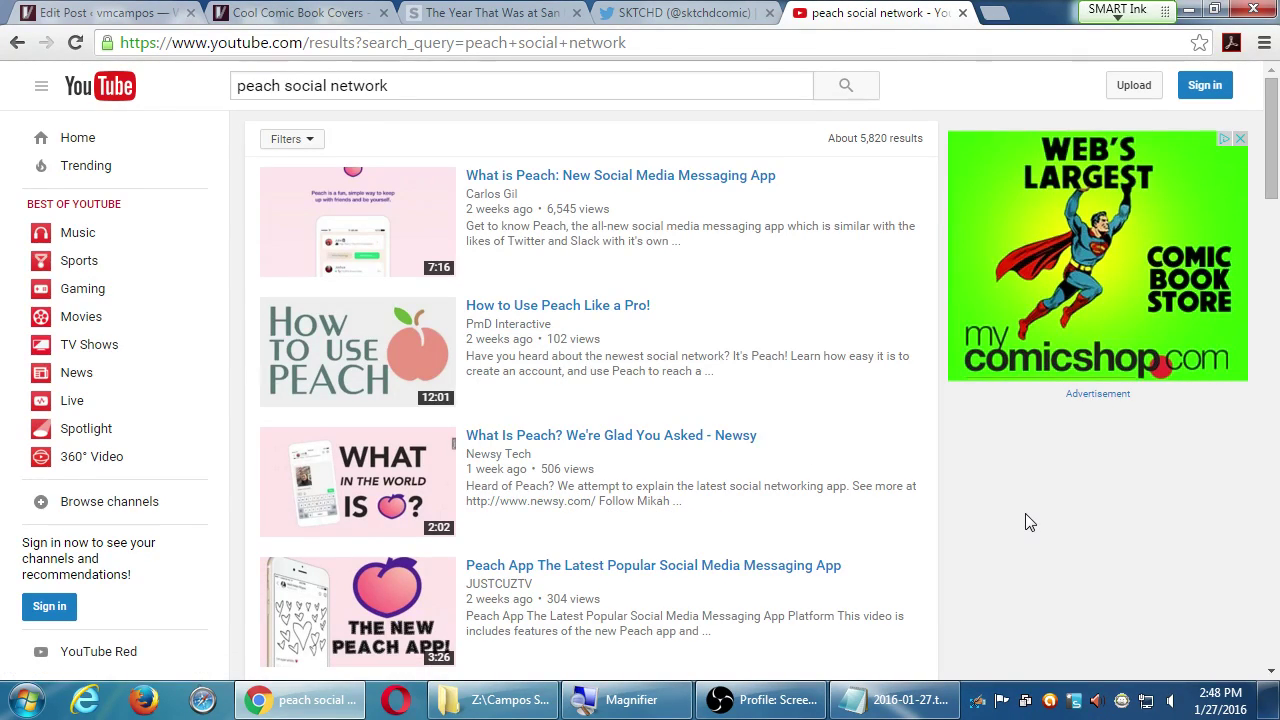
scroll(1025, 513, down, 3)
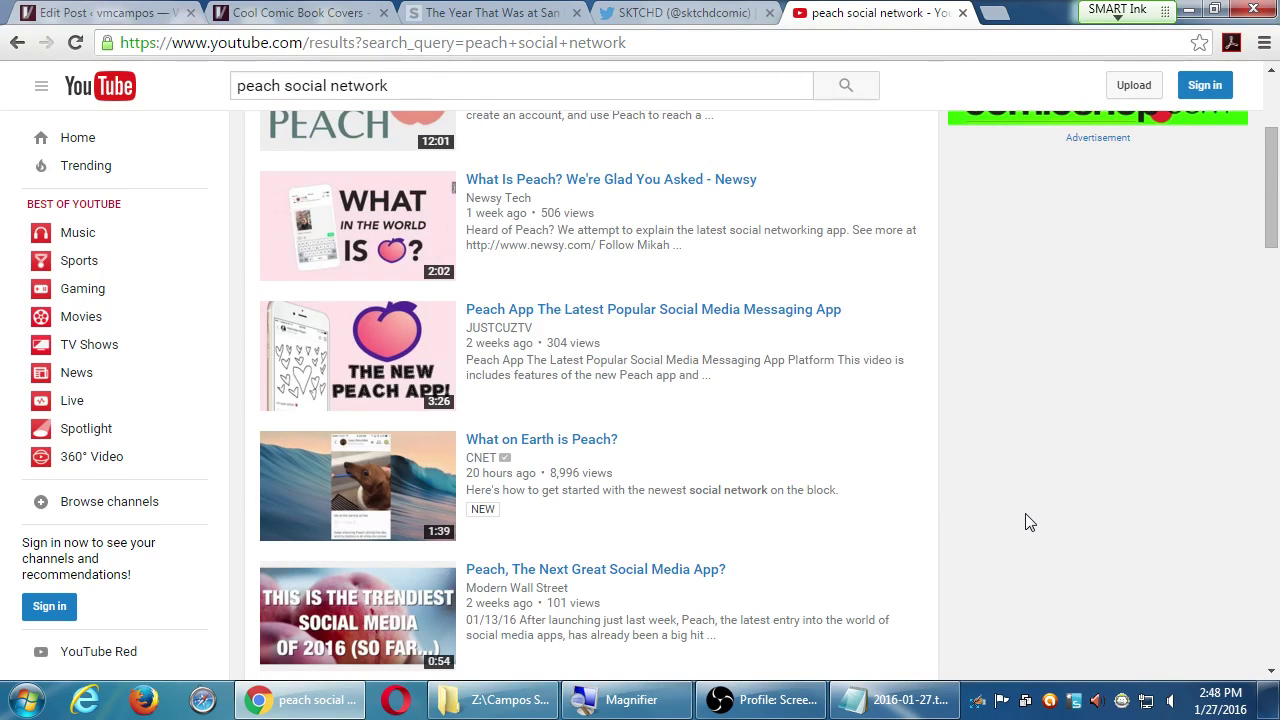
scroll(1032, 521, down, 1)
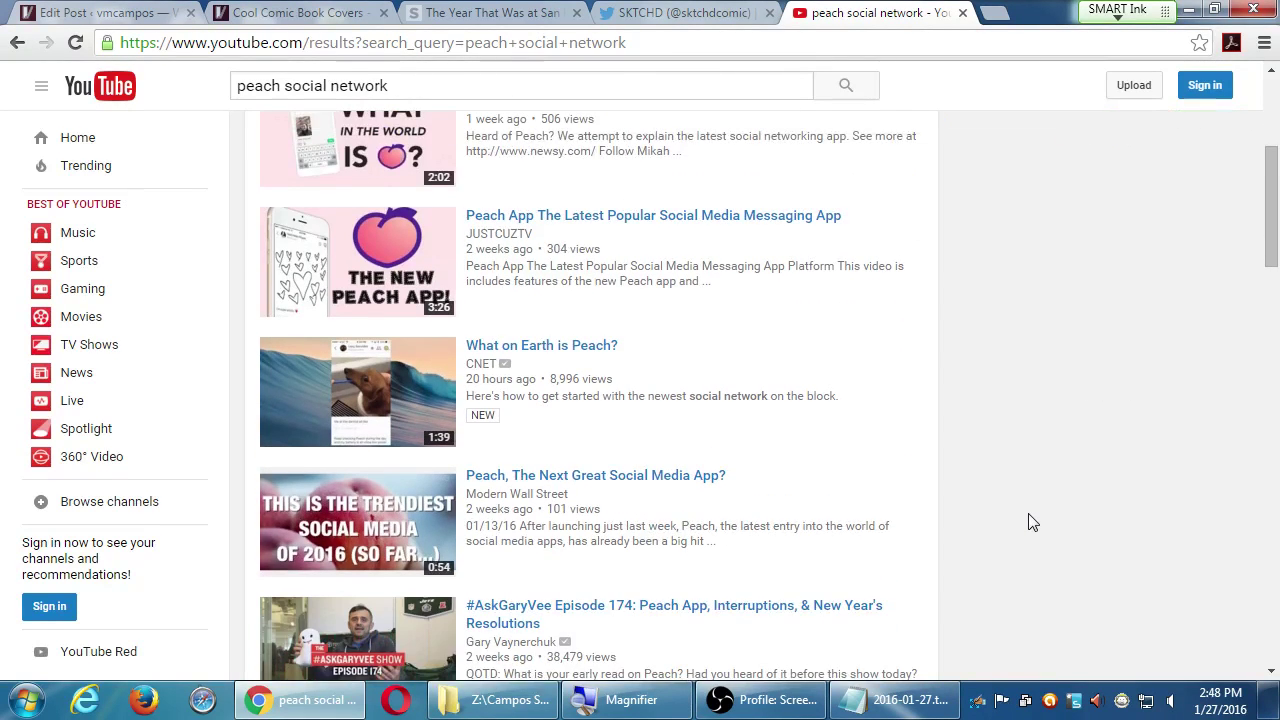
scroll(1032, 521, up, 4)
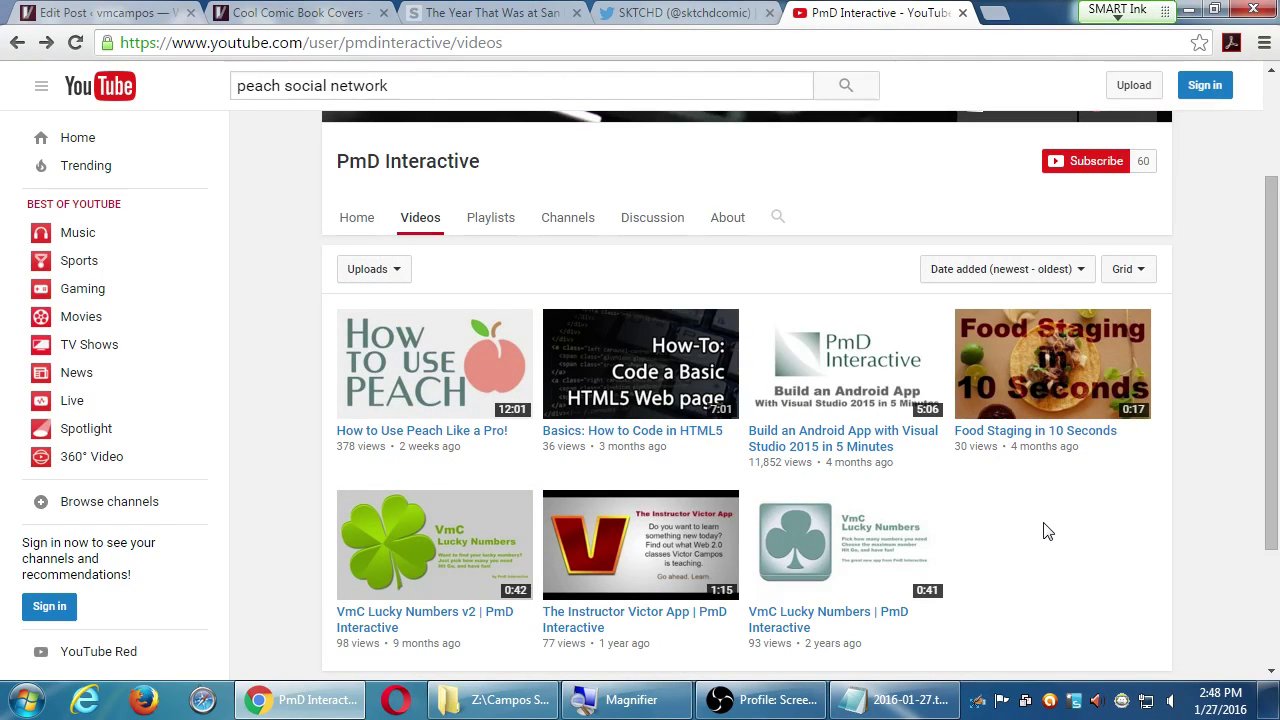
scroll(1040, 540, down, 1)
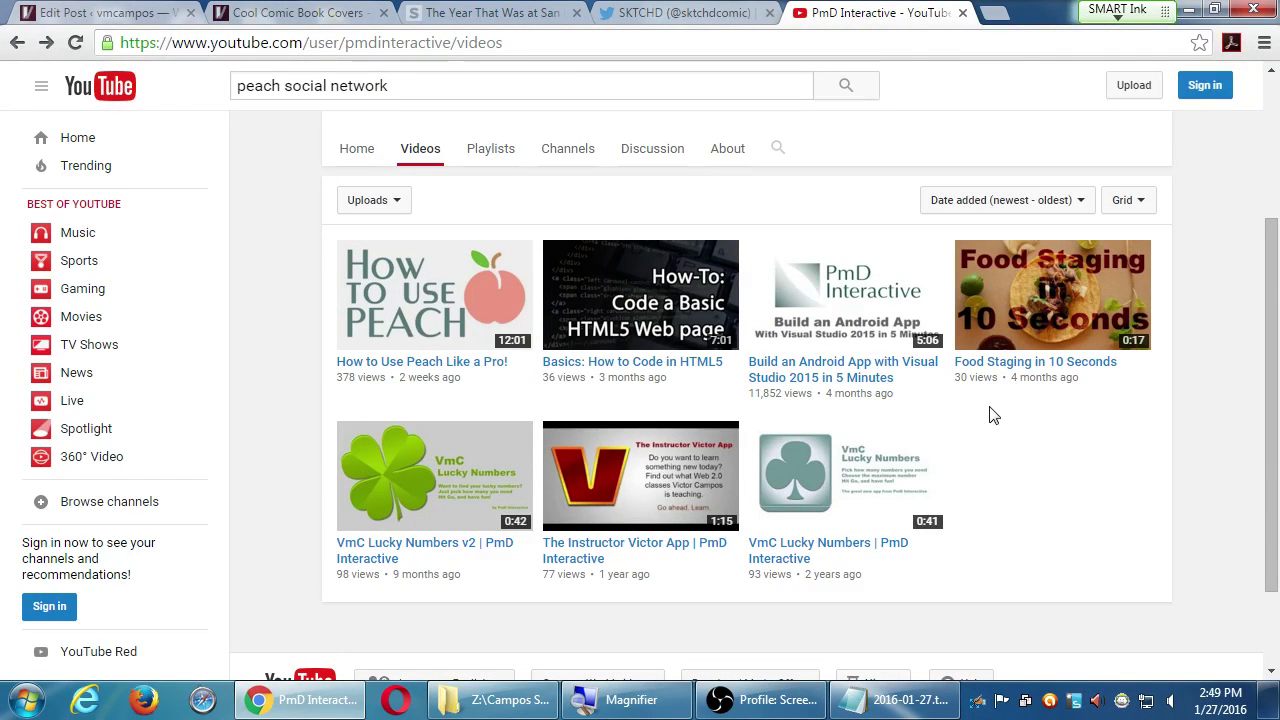
Step: Switch back to the Notepad notes, review the SEM Strategies list and clear the highlight on the YouTube comment item
click(900, 699)
scroll(990, 645, down, 1)
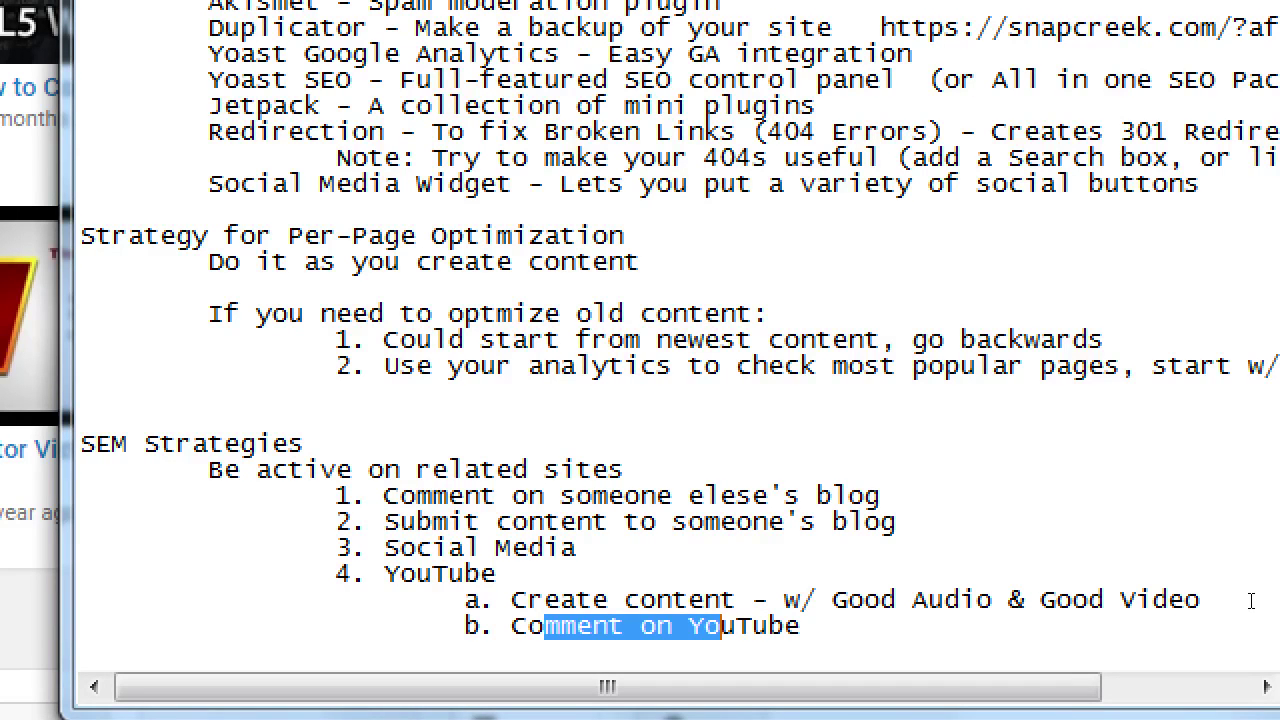
key(Down)
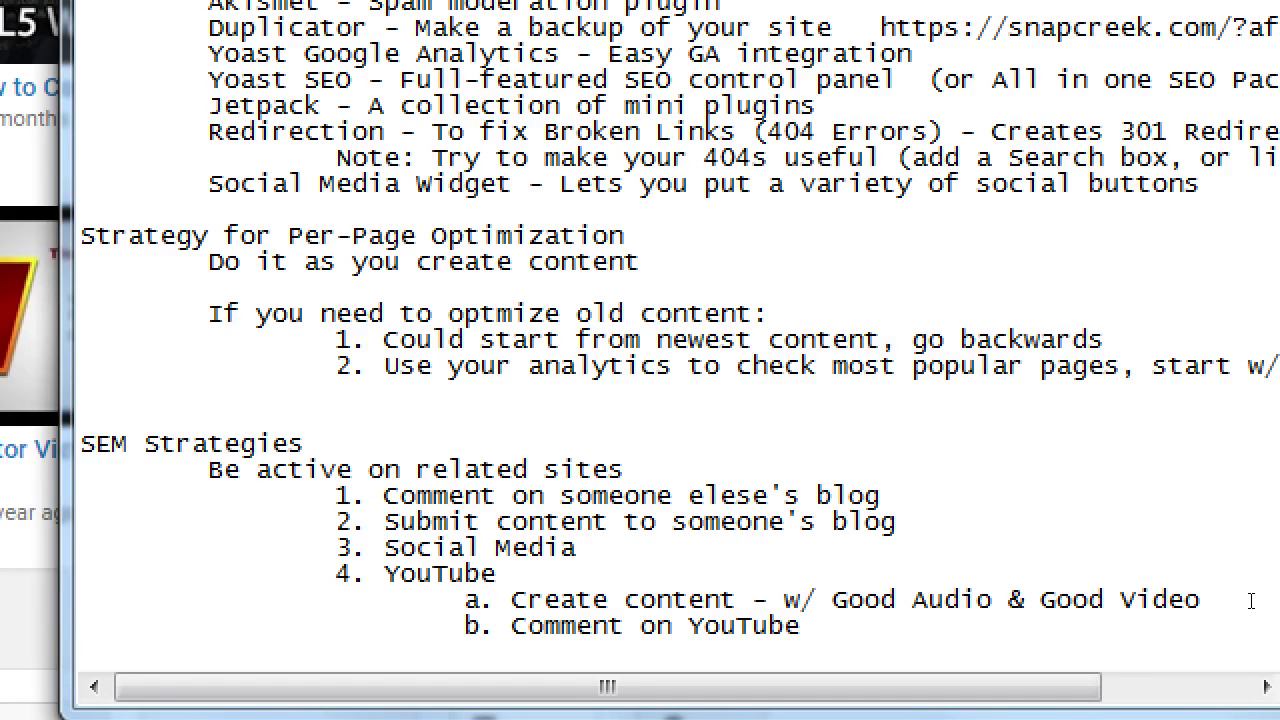
key(super+minus)
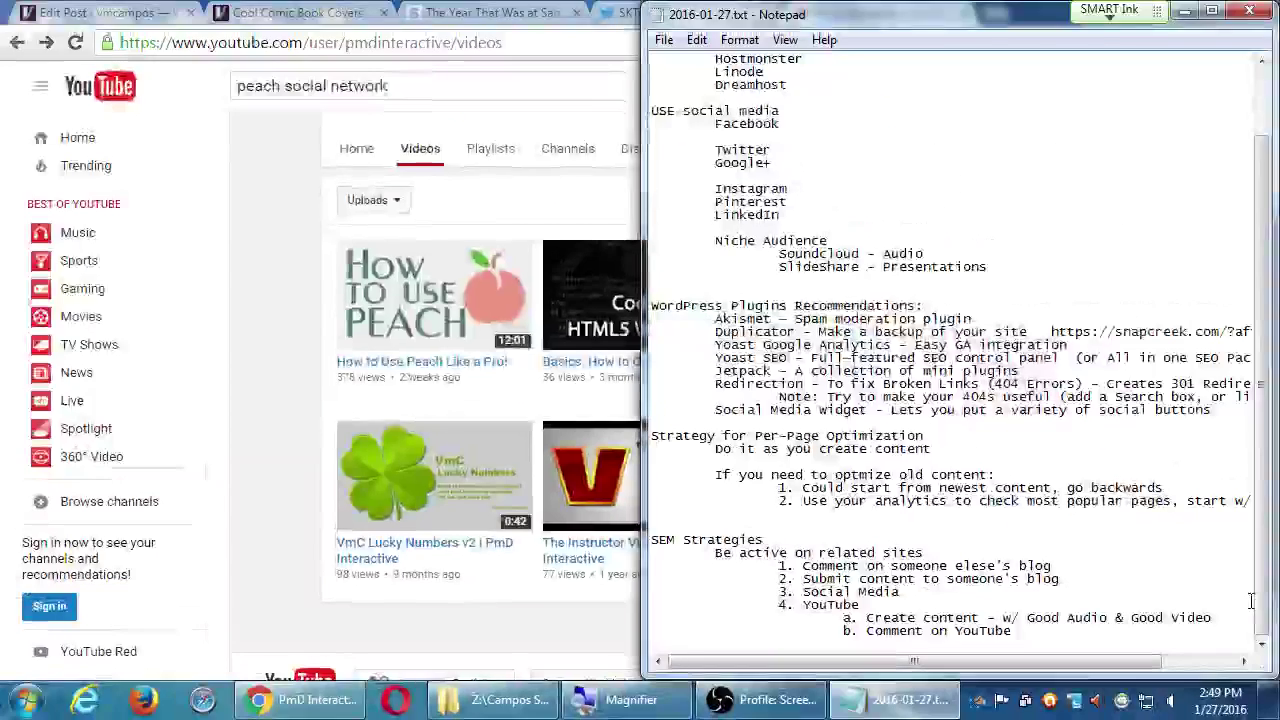